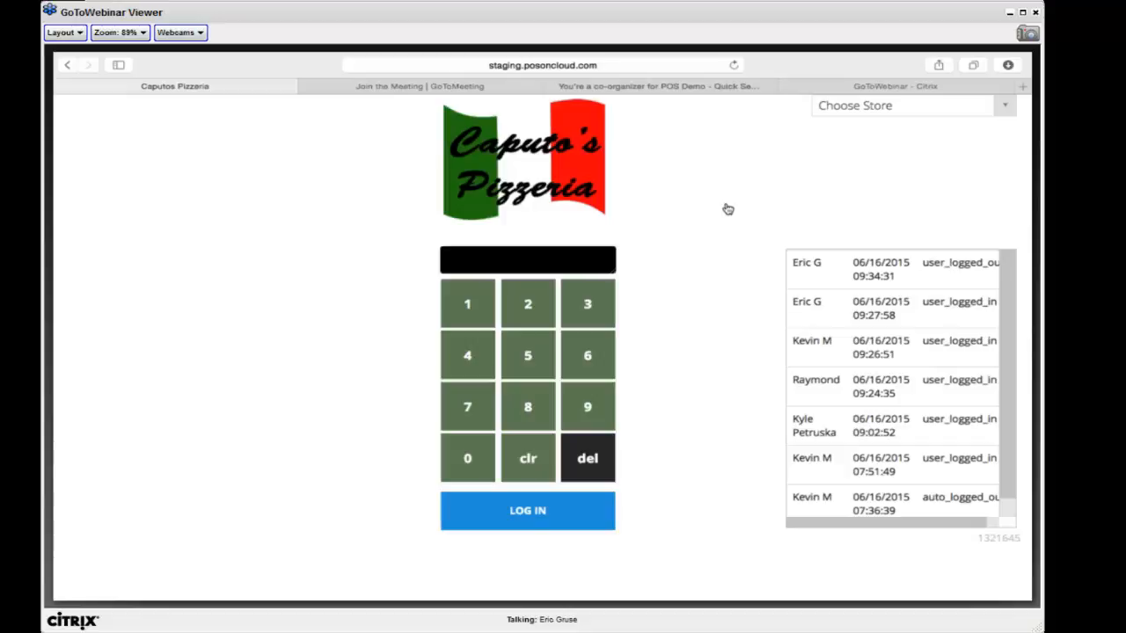
Check the list of available stores, and log in to the register with the employee PIN
click(881, 108)
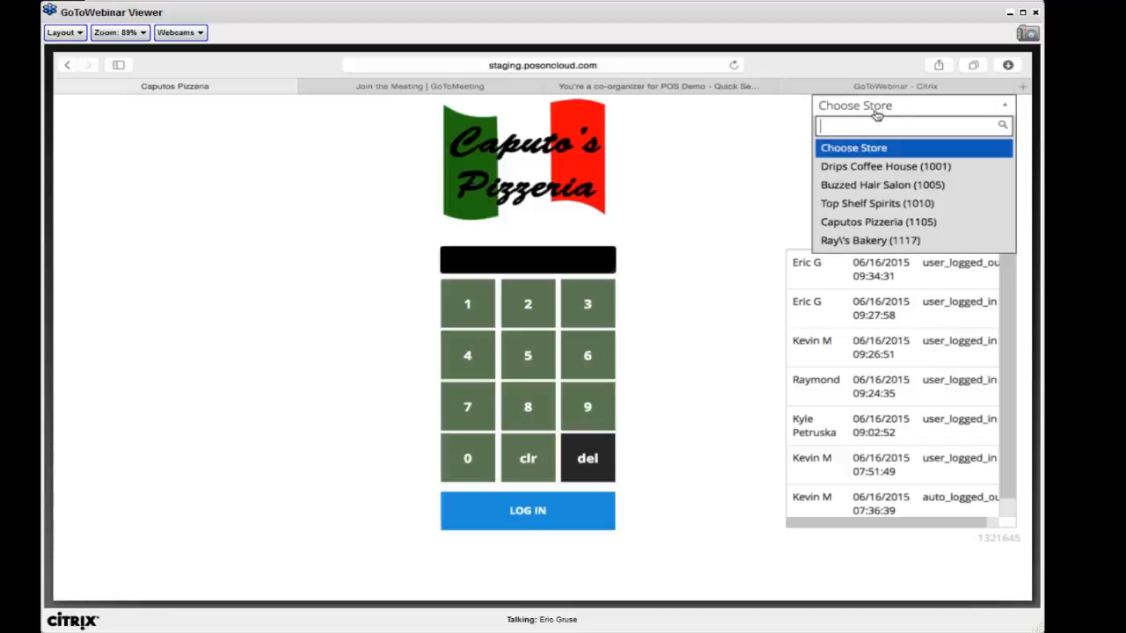
click(723, 149)
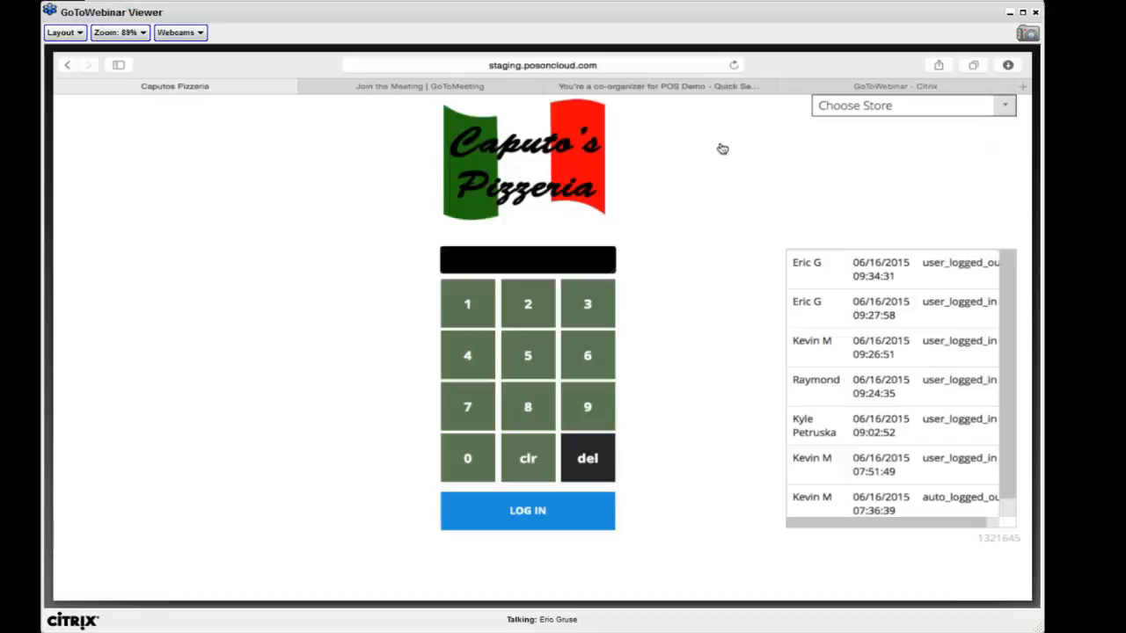
click(525, 354)
click(481, 314)
click(525, 353)
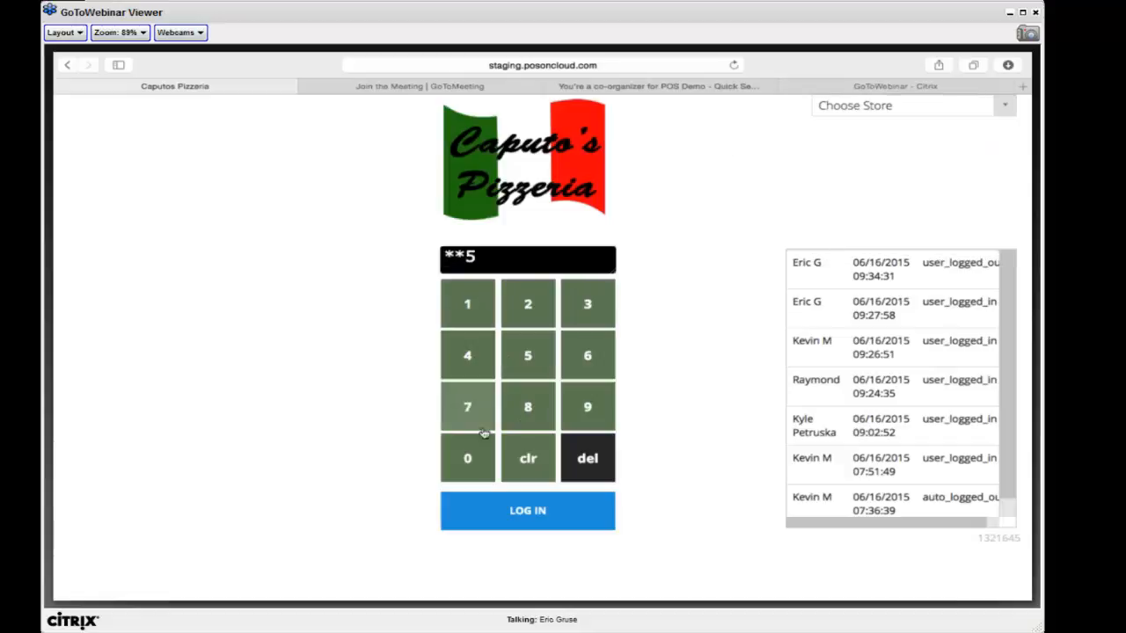
click(475, 461)
click(498, 515)
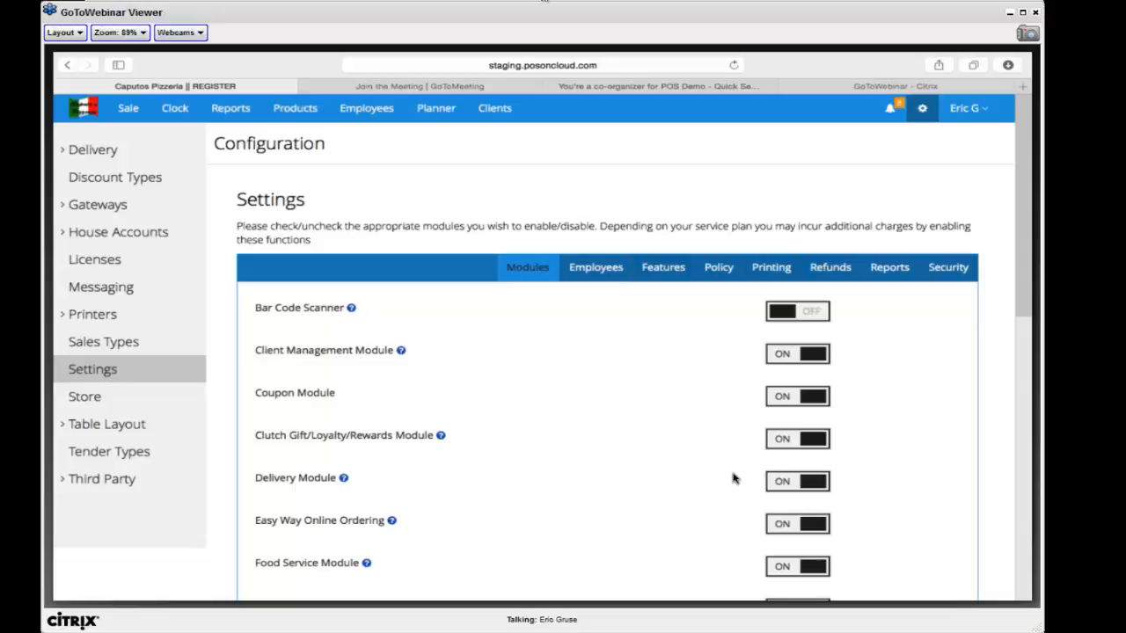
click(1020, 12)
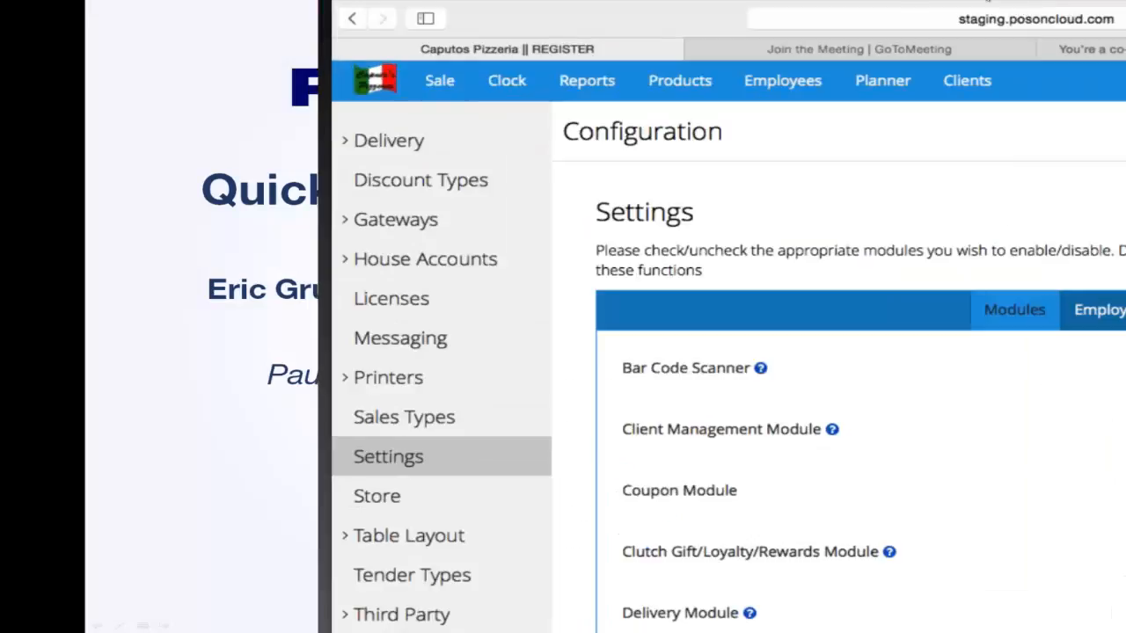
double_click(992, 1)
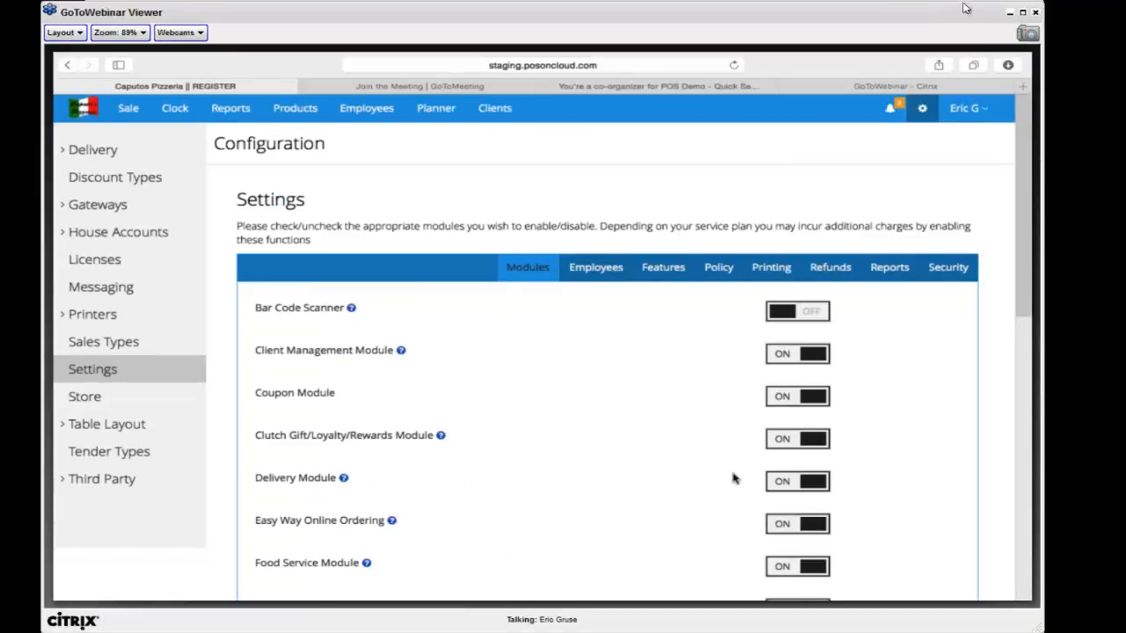
drag(965, 14, 981, 15)
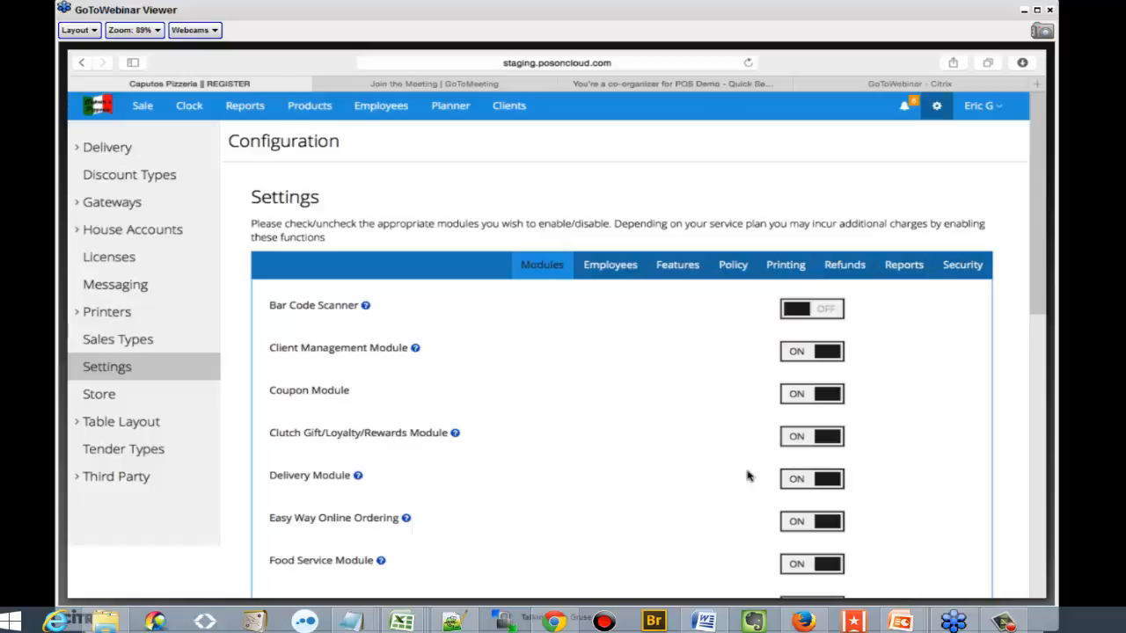
Turn on the Bar Code Scanner module and look over the Features and Policy settings
click(795, 312)
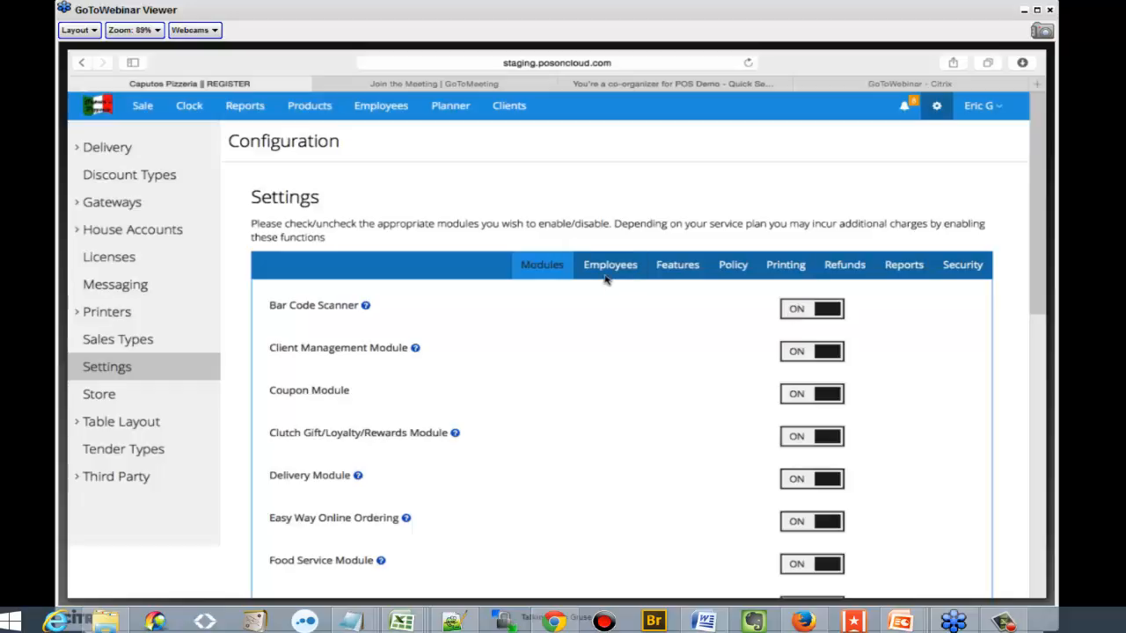
click(666, 279)
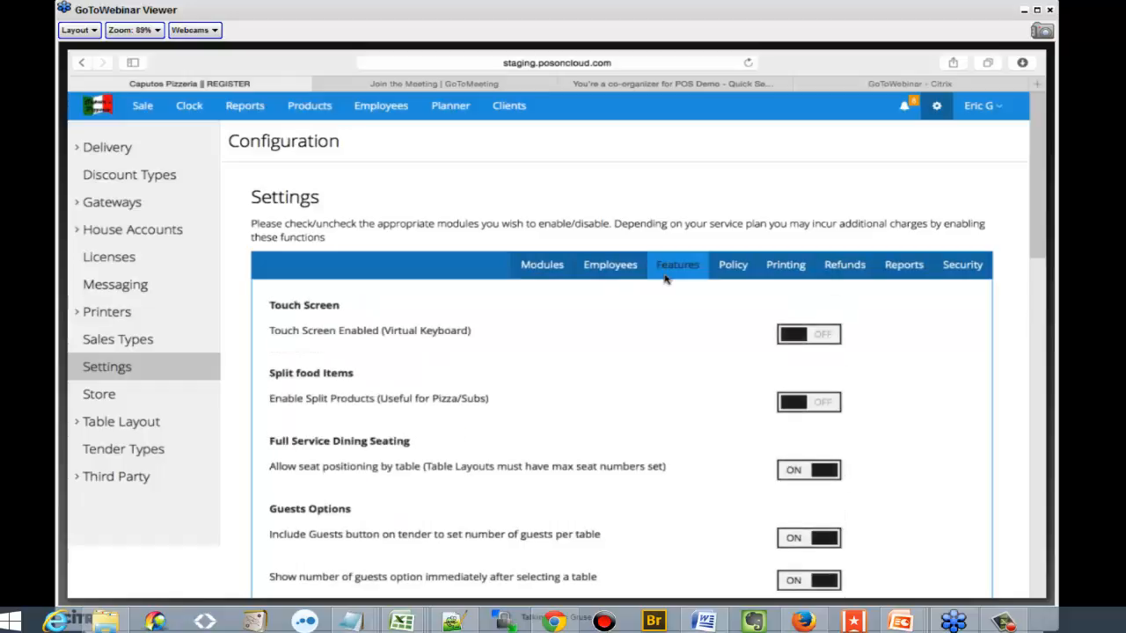
click(723, 265)
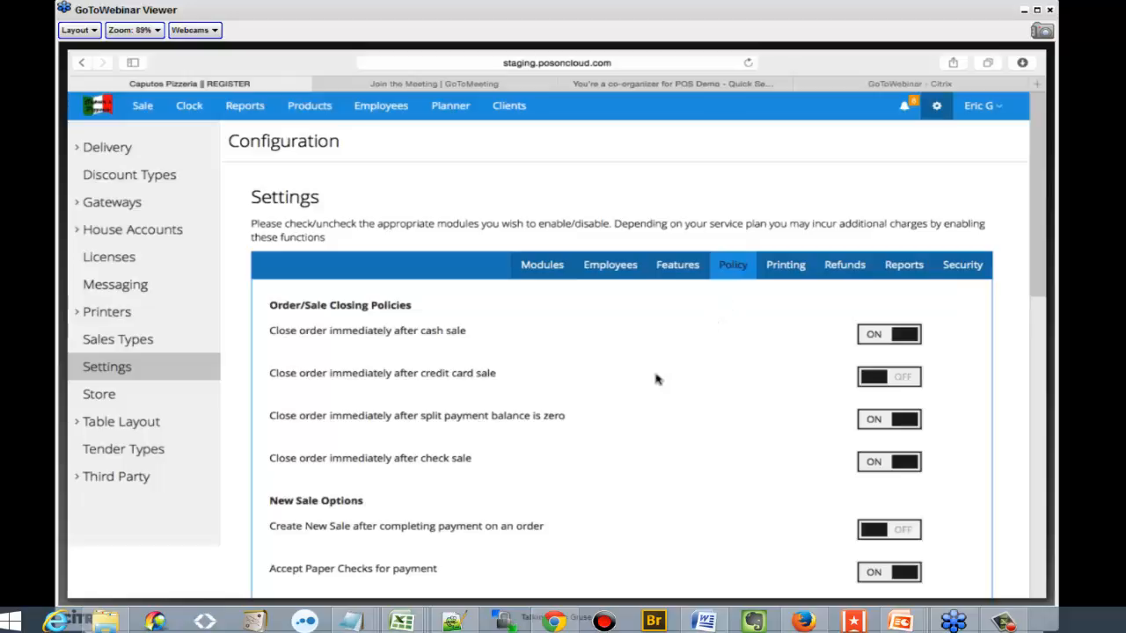
Review the configured discount types, sales types, store information and tender types
click(174, 178)
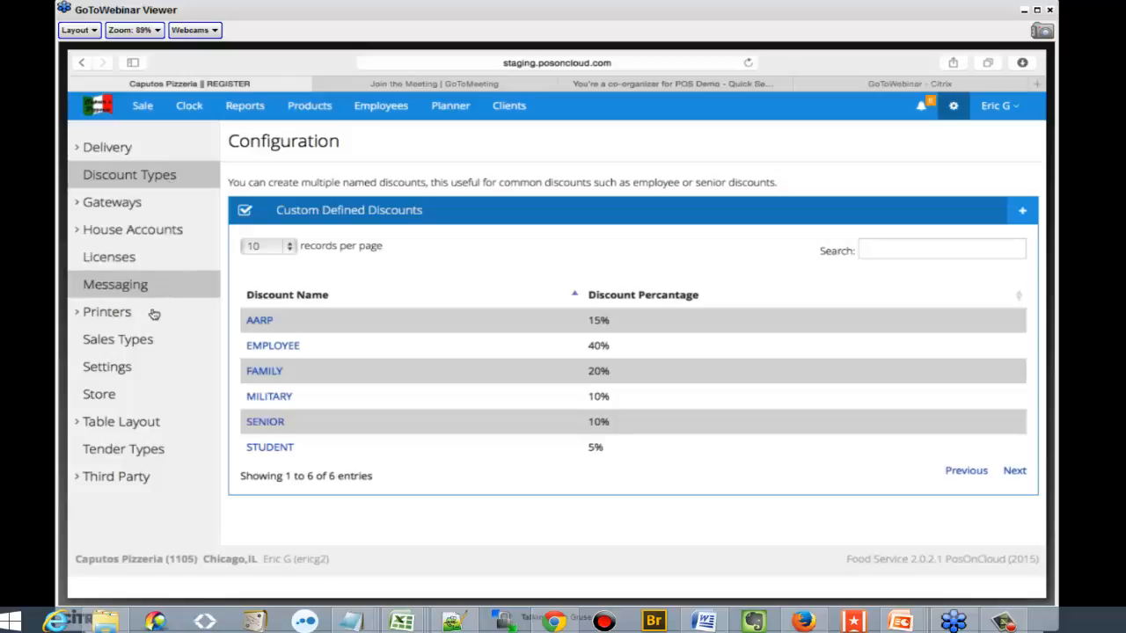
click(154, 340)
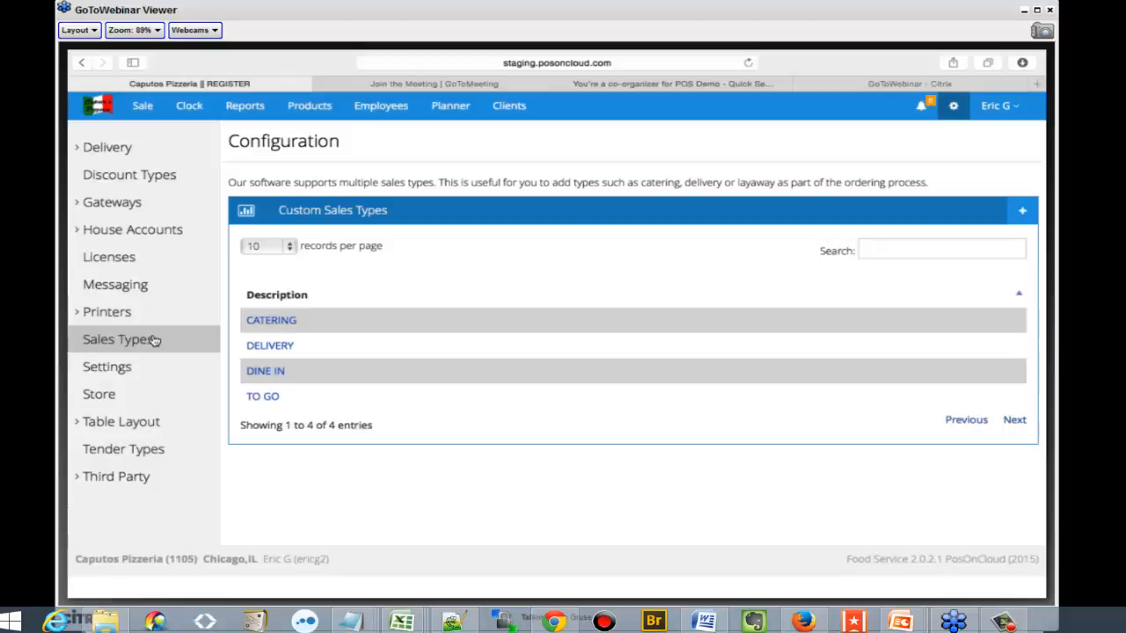
click(140, 395)
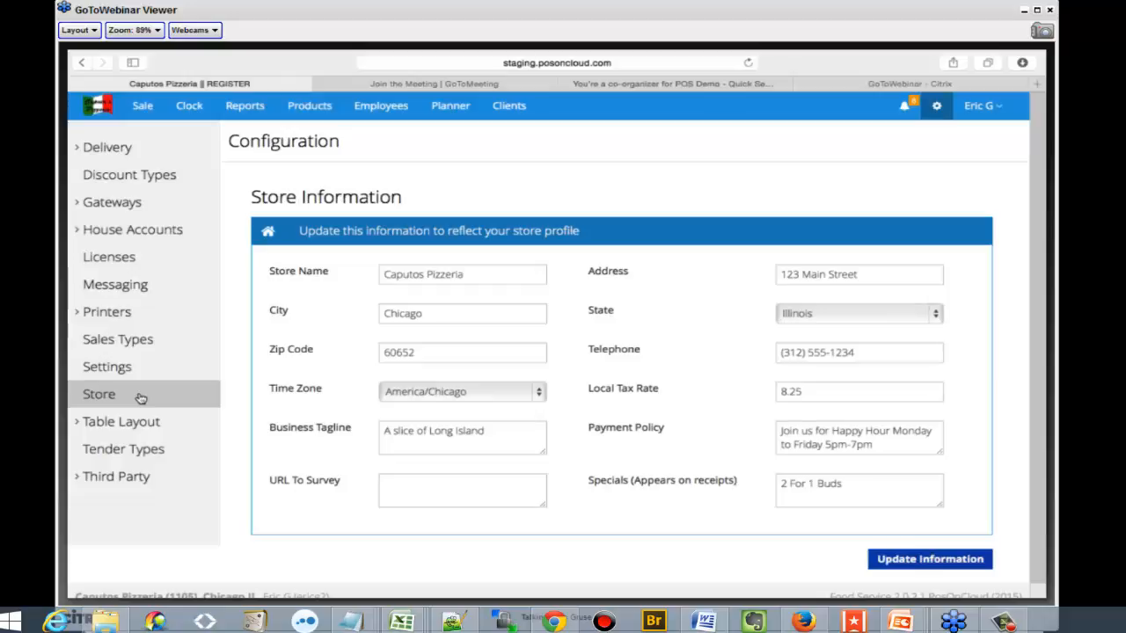
click(110, 450)
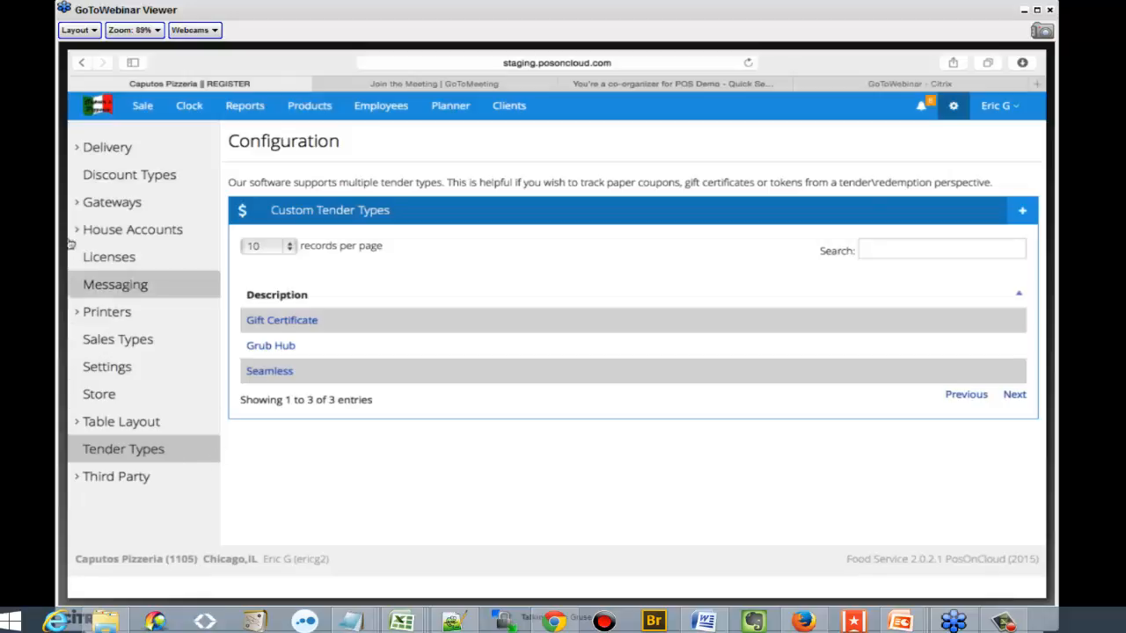
Open the sale screen and browse both pages of product categories and the Beer category
click(143, 107)
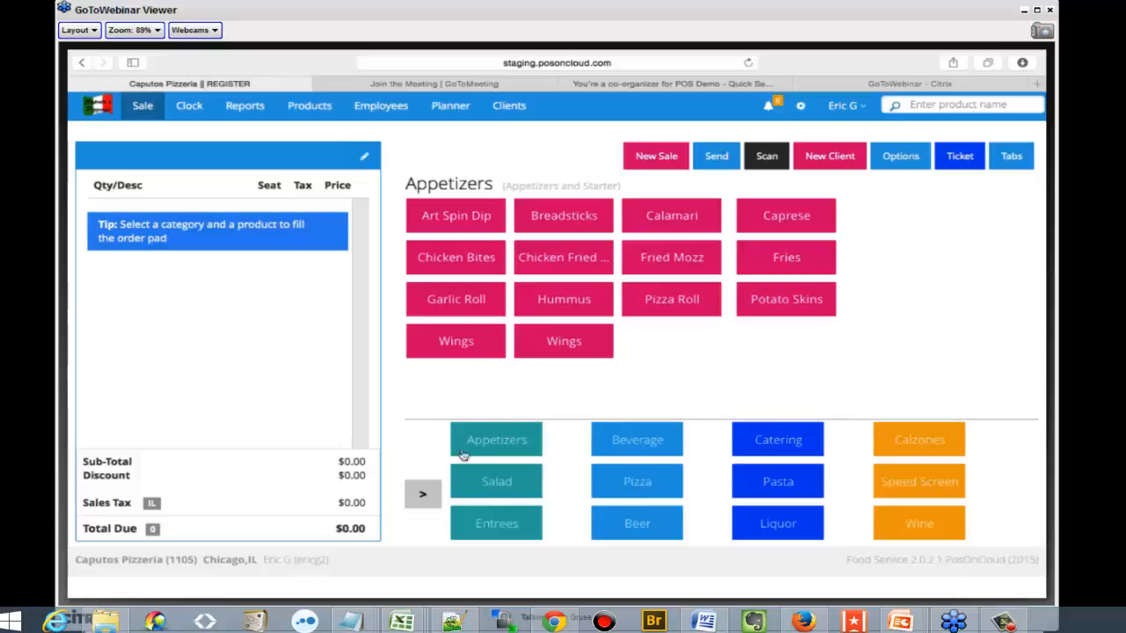
click(423, 495)
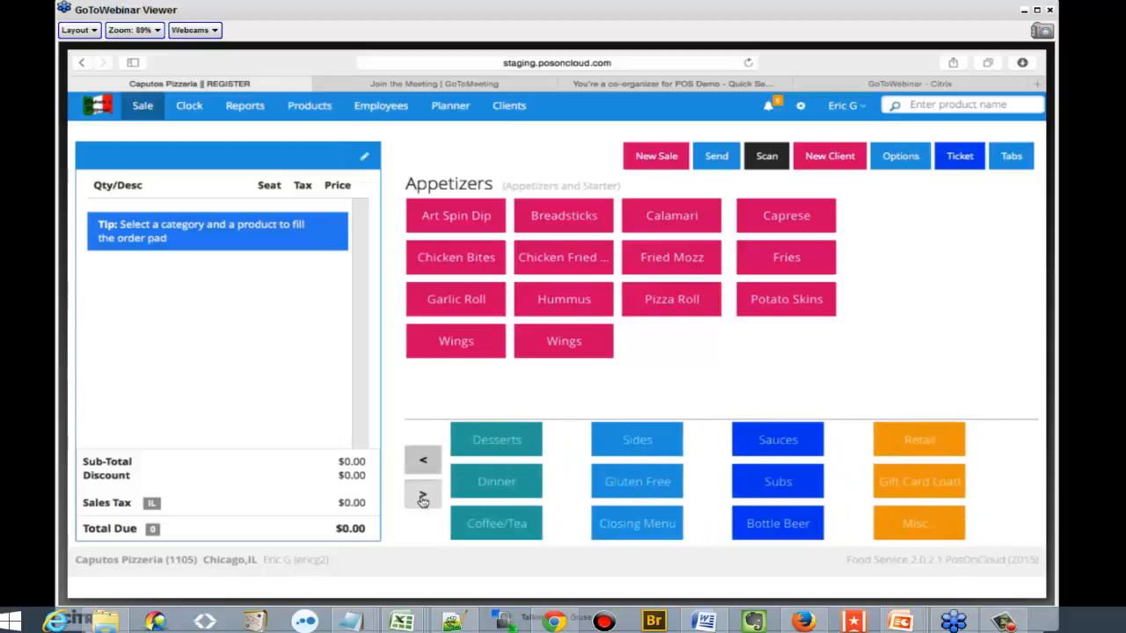
click(419, 464)
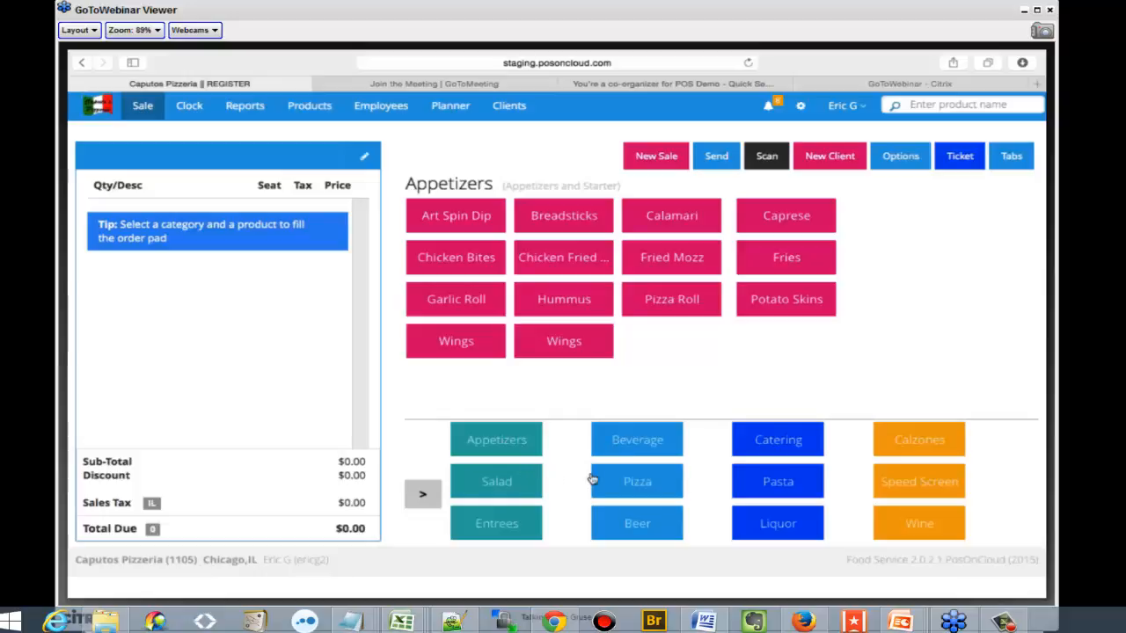
click(667, 521)
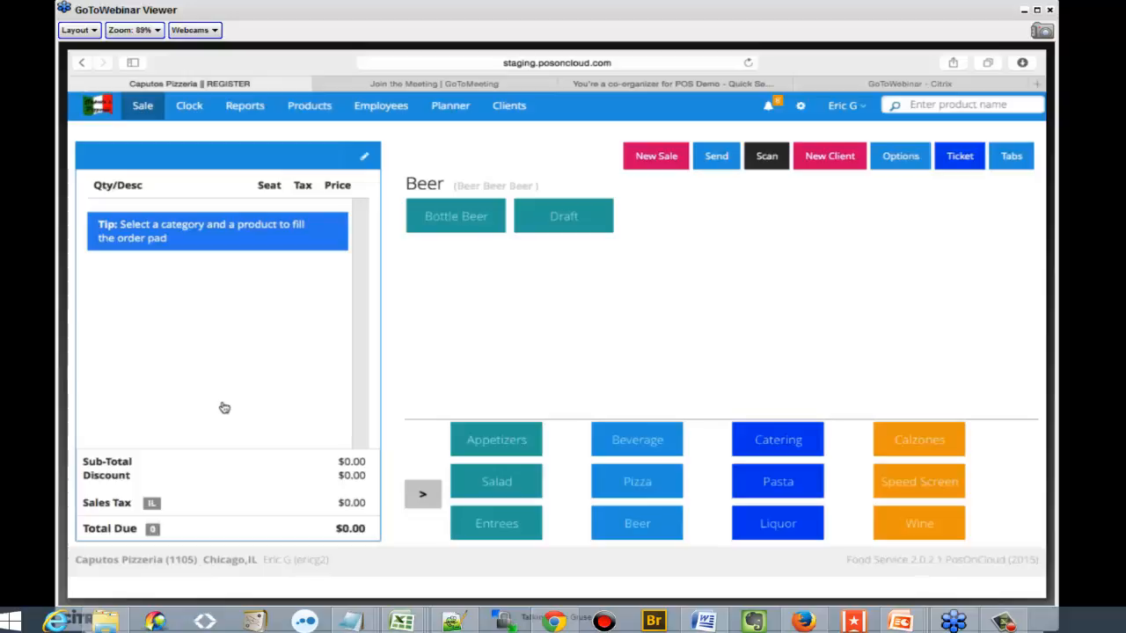
Start a new DINE IN sale and add an Art Spin Dip with Marinara, without choosing a wine glass modifier
click(646, 157)
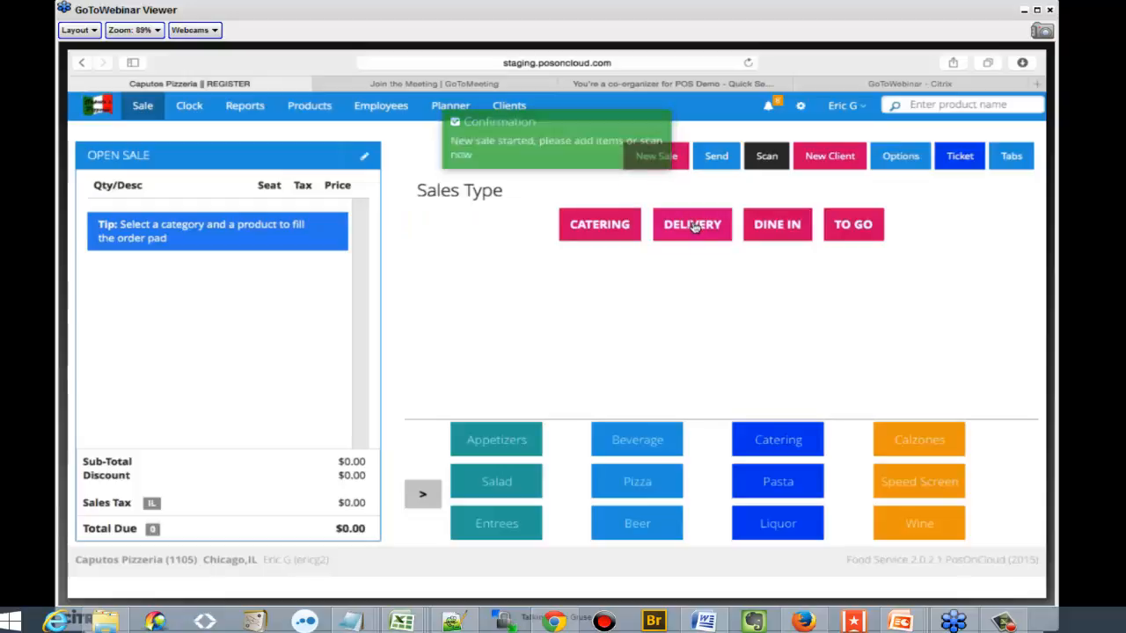
click(769, 243)
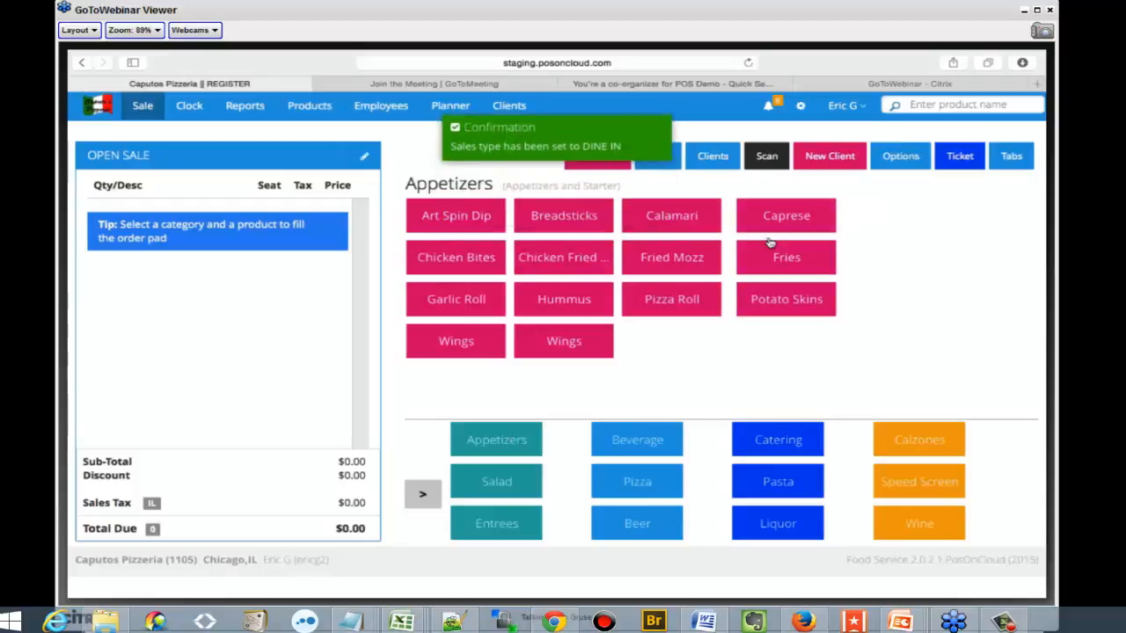
click(474, 216)
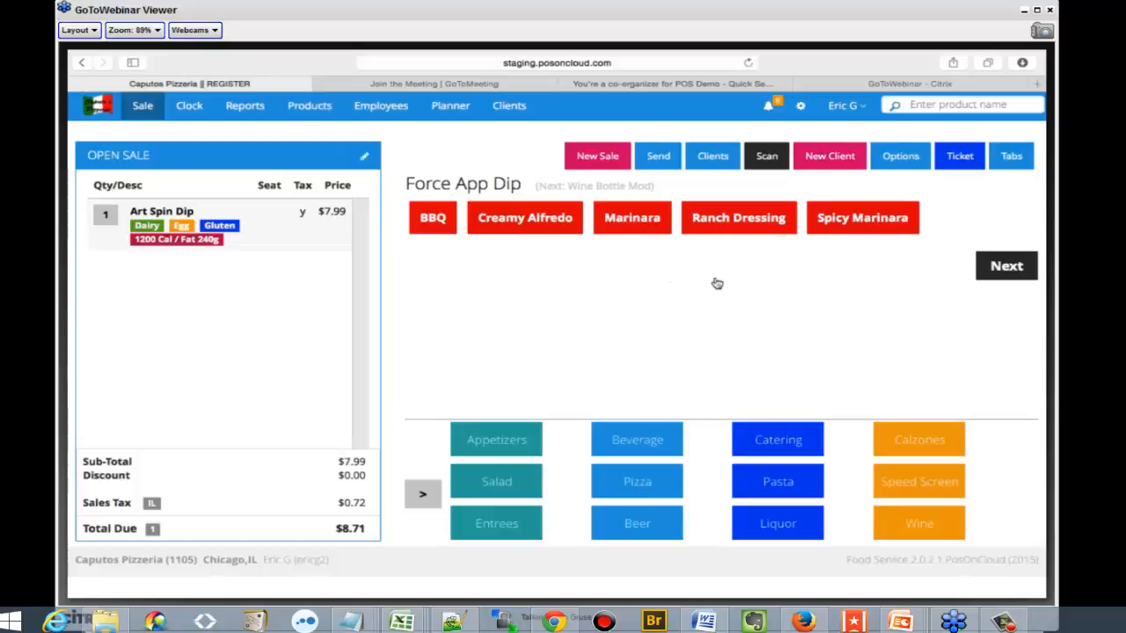
click(607, 221)
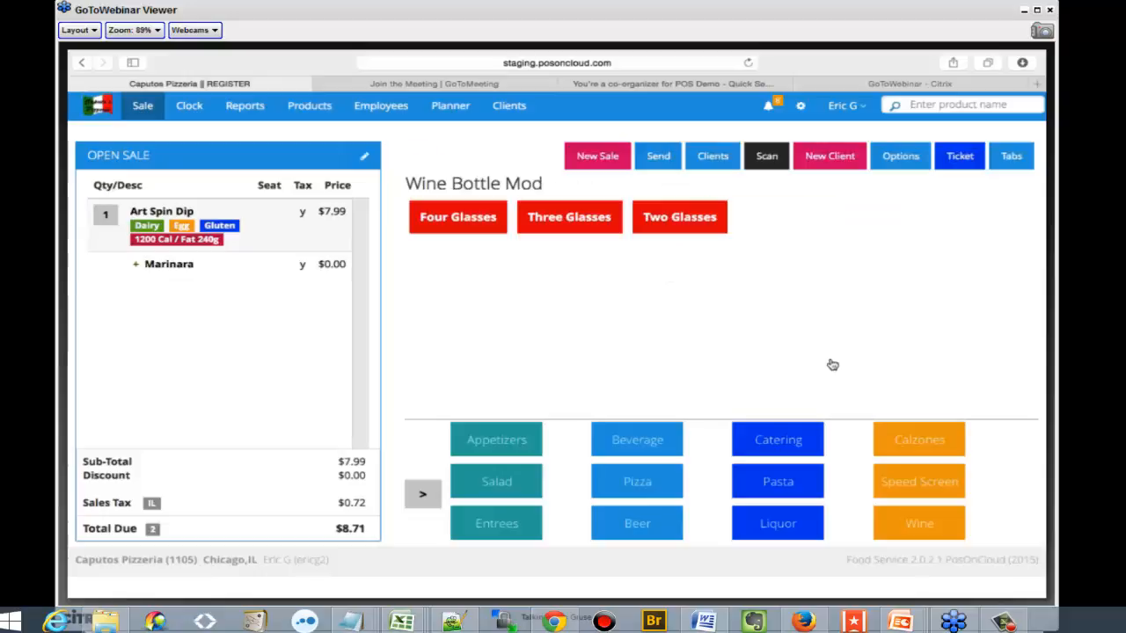
click(504, 440)
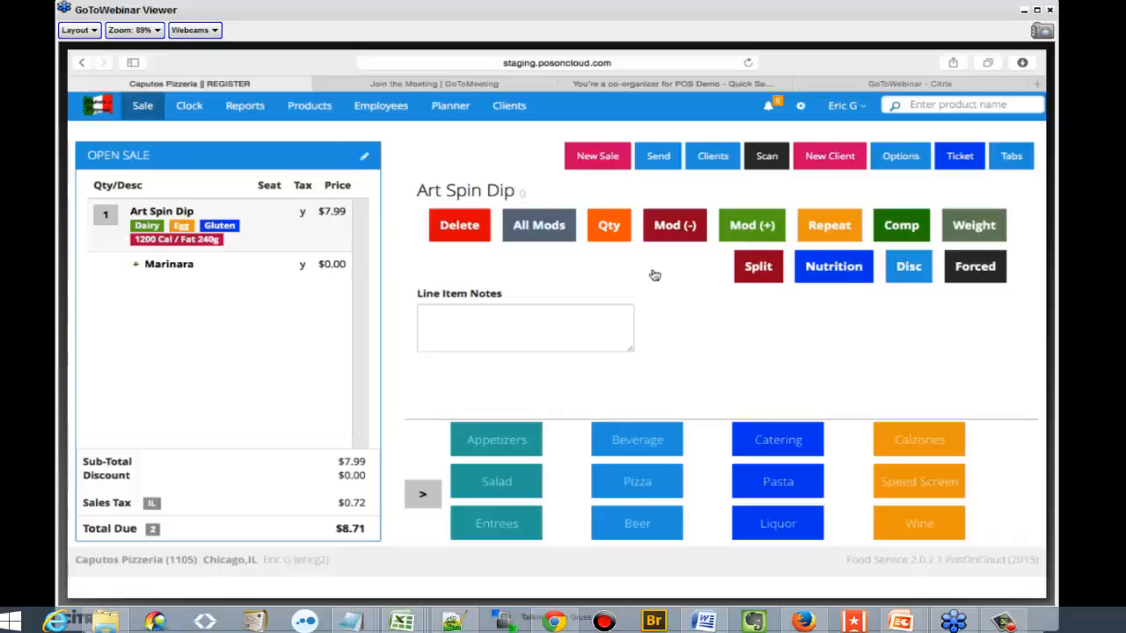
Add the modifiers NO Cheddar, SUB Swiss and EXTRA Bacon to the Art Spin Dip
click(554, 228)
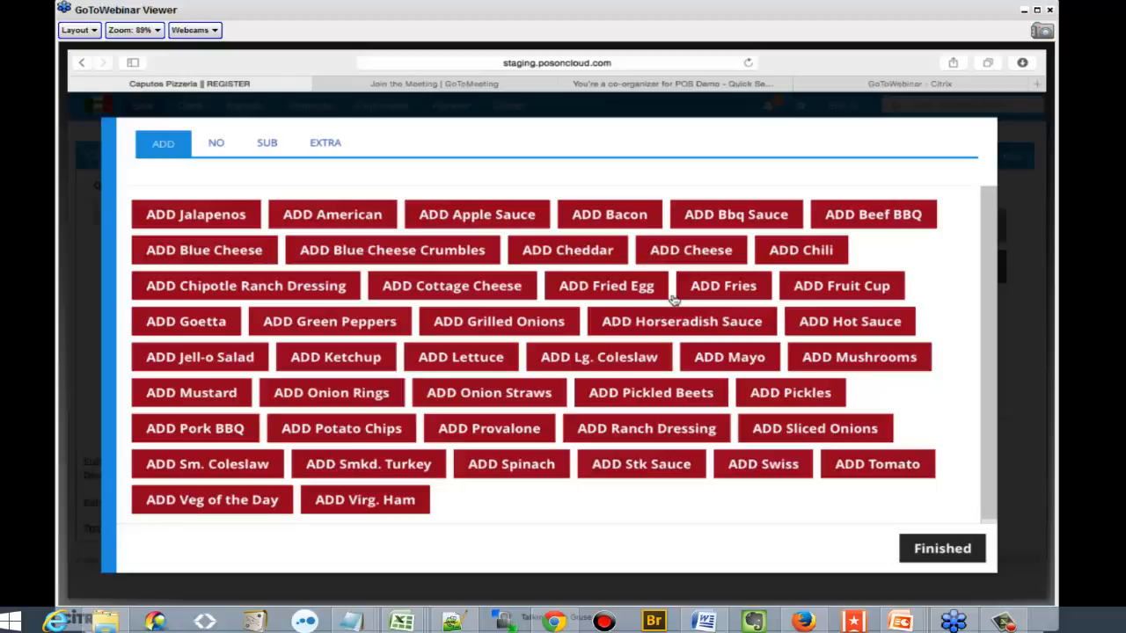
click(222, 145)
click(267, 148)
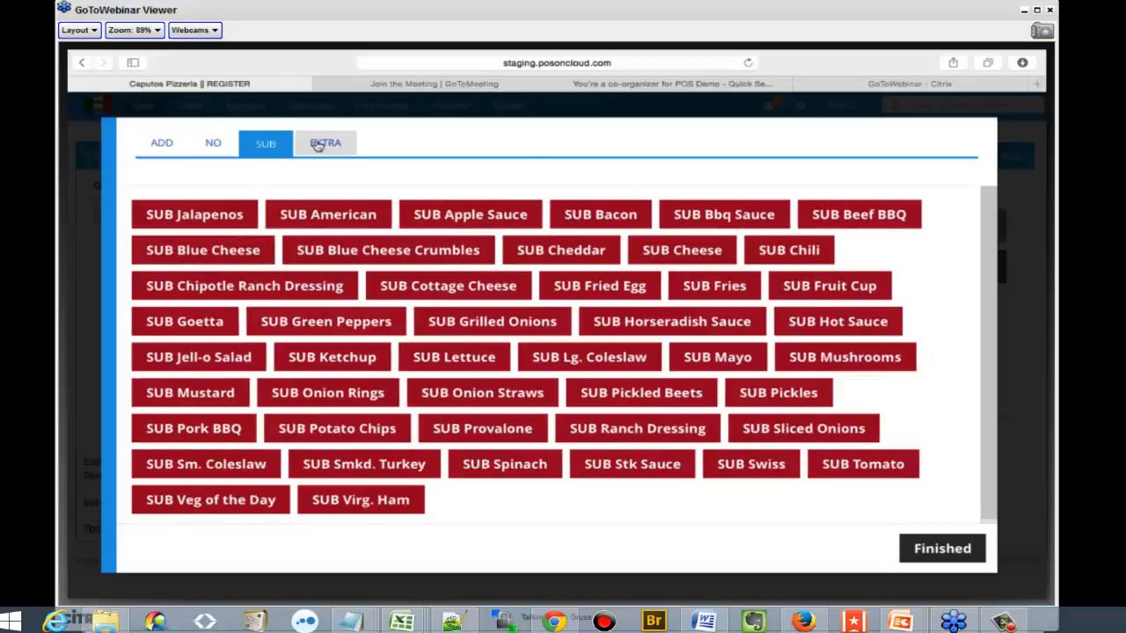
click(322, 145)
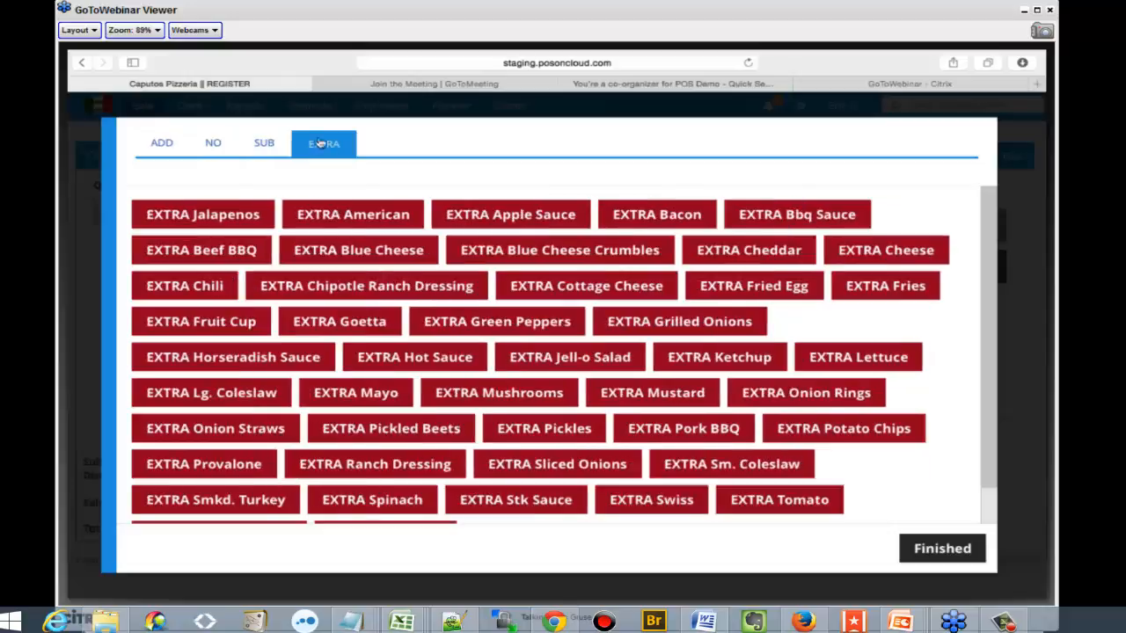
click(215, 148)
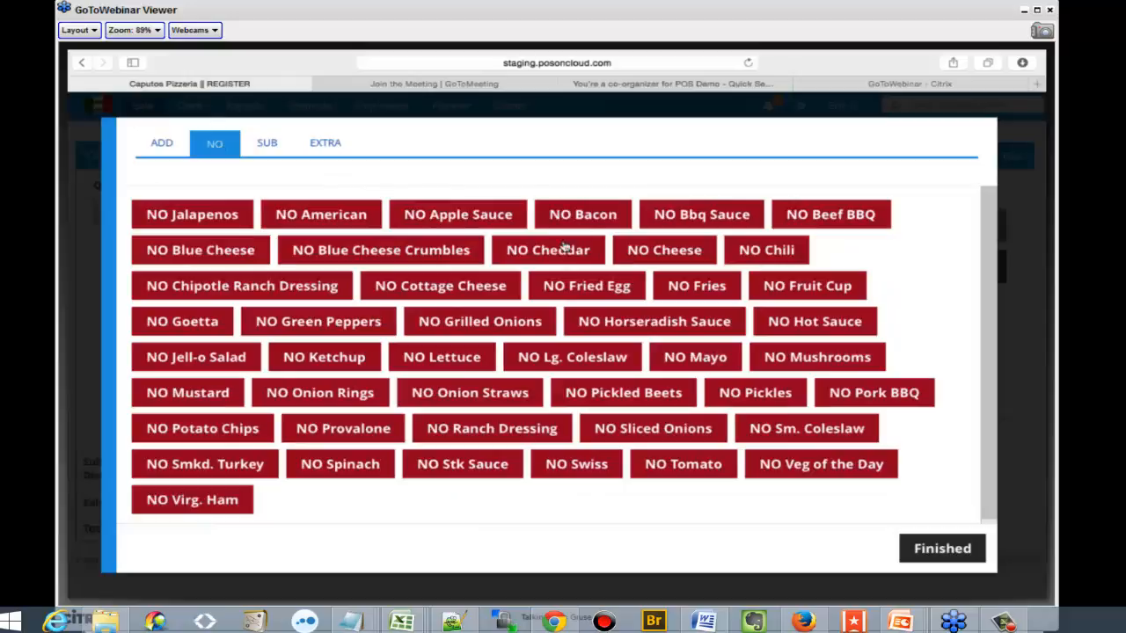
click(255, 145)
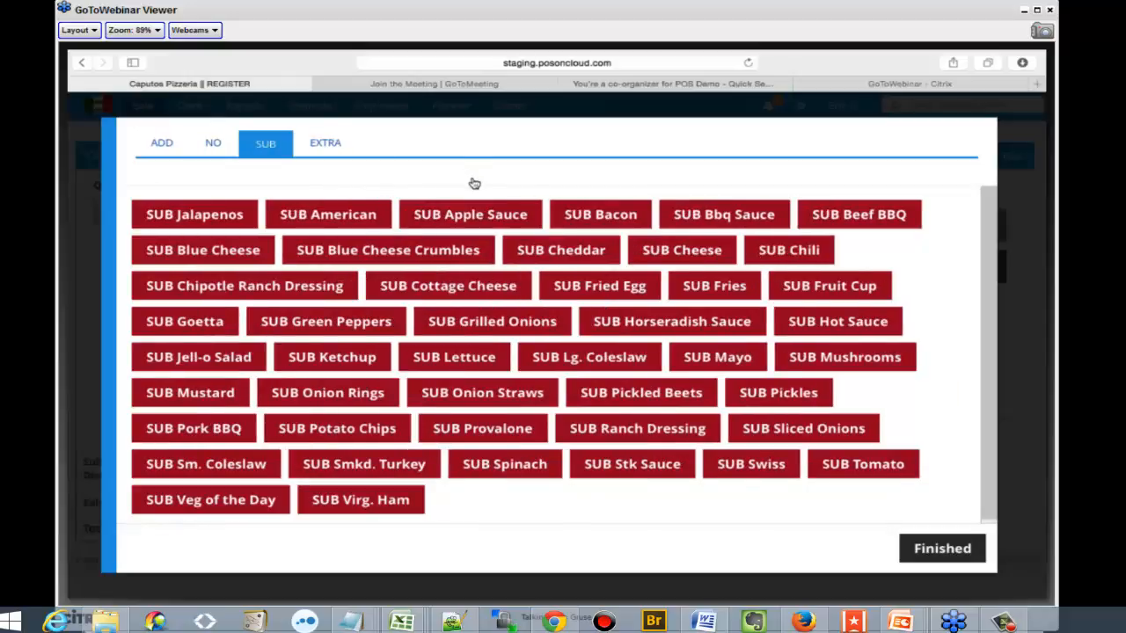
click(748, 466)
click(336, 148)
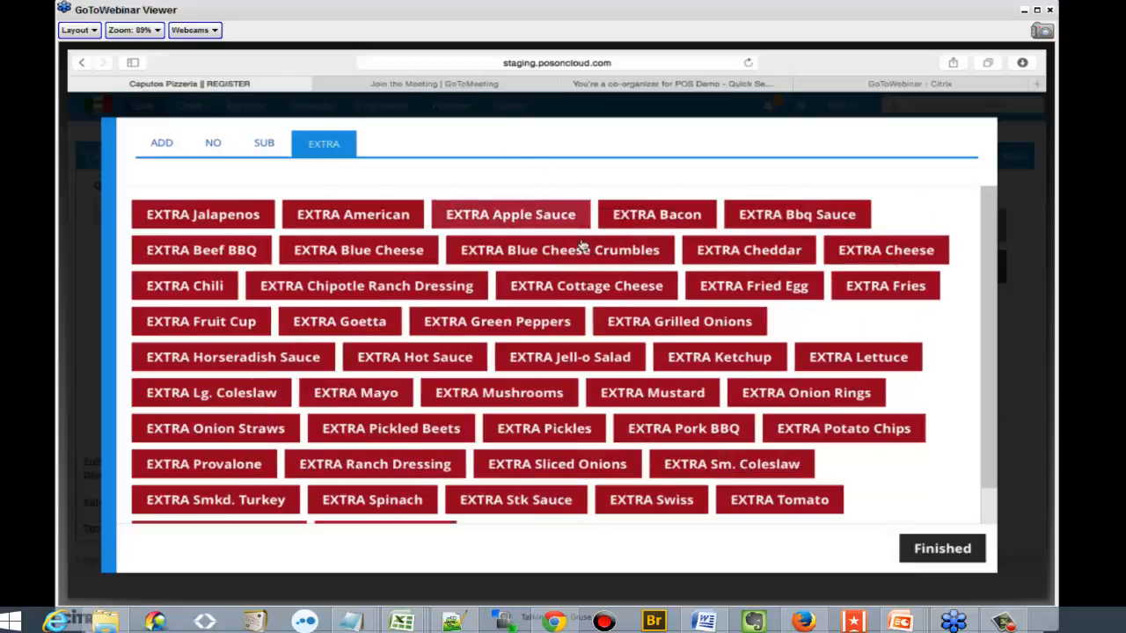
click(682, 219)
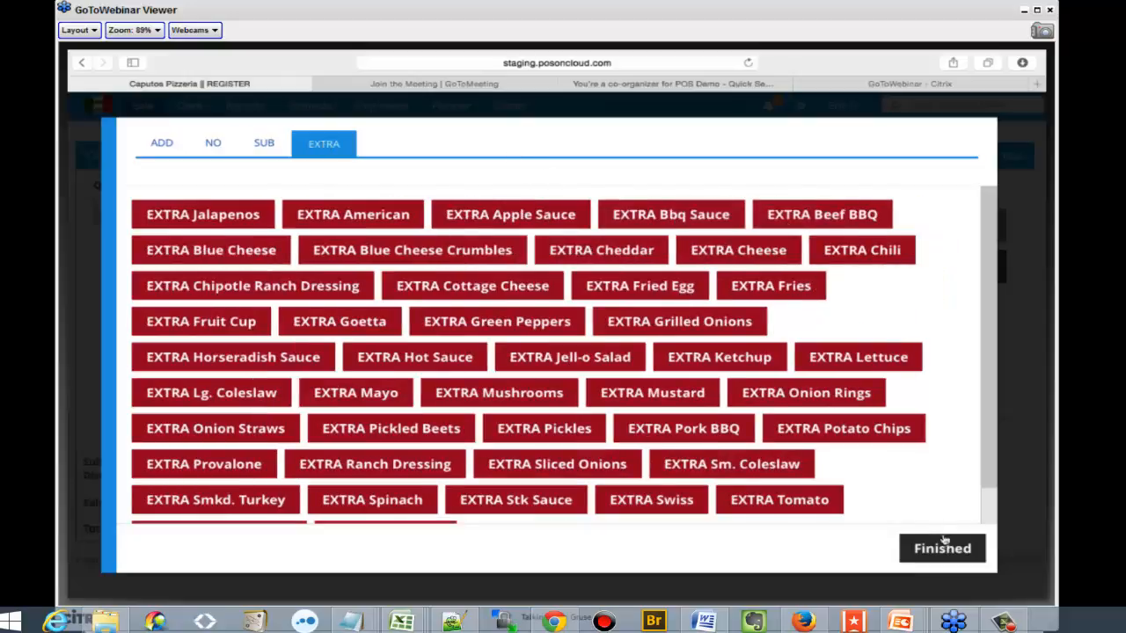
click(942, 548)
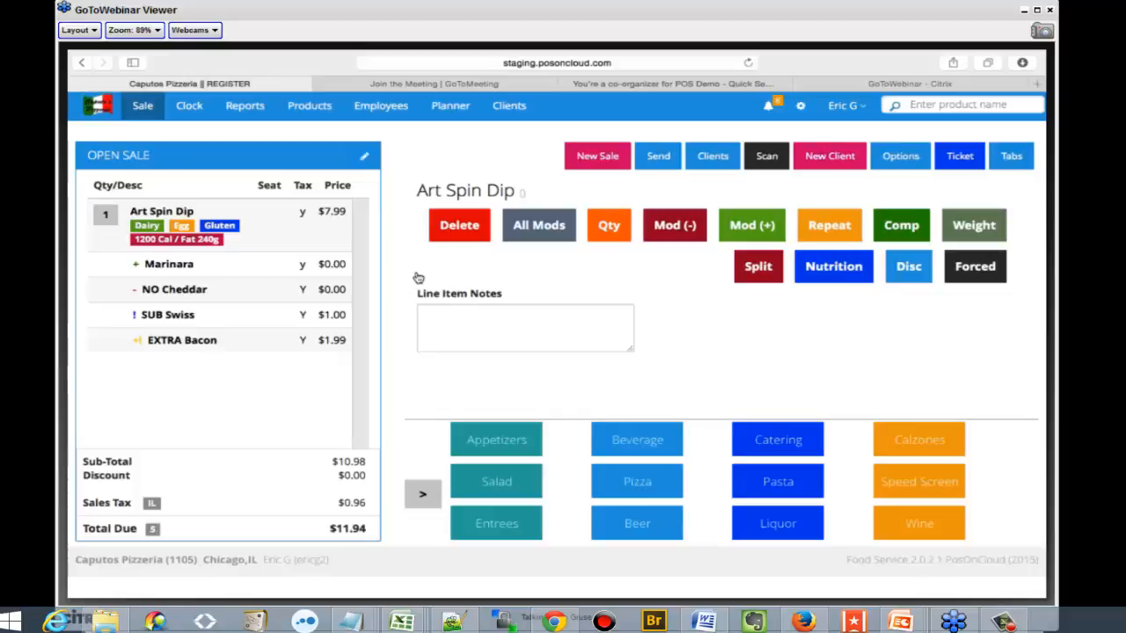
Look at the Art Spin Dip's minus and plus modifier choices and its nutritional information
click(693, 229)
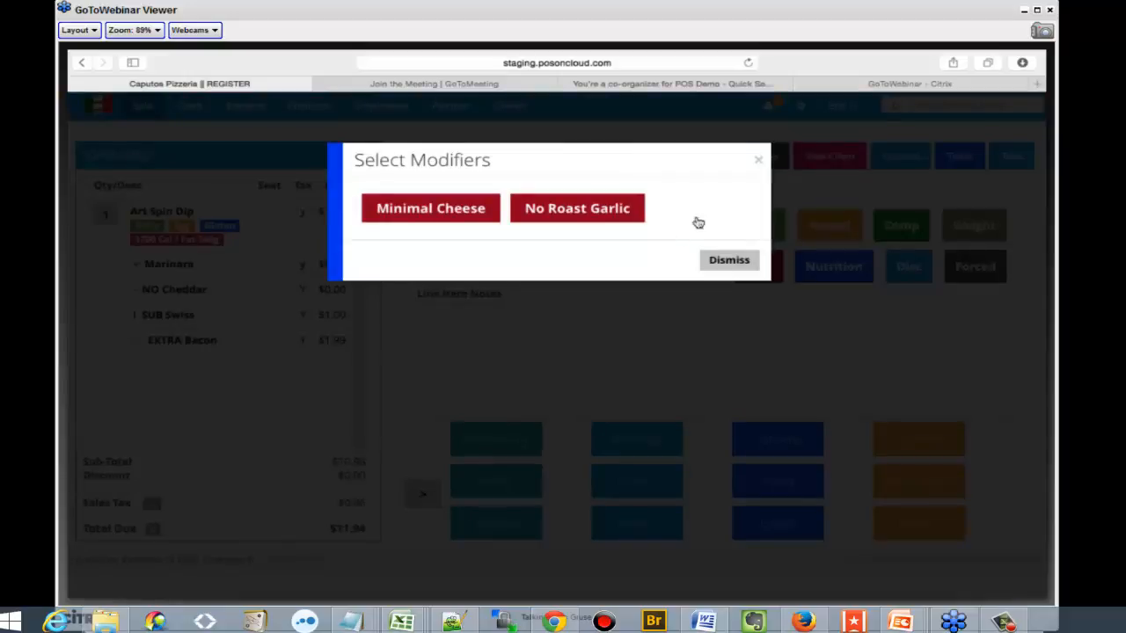
click(758, 160)
click(751, 228)
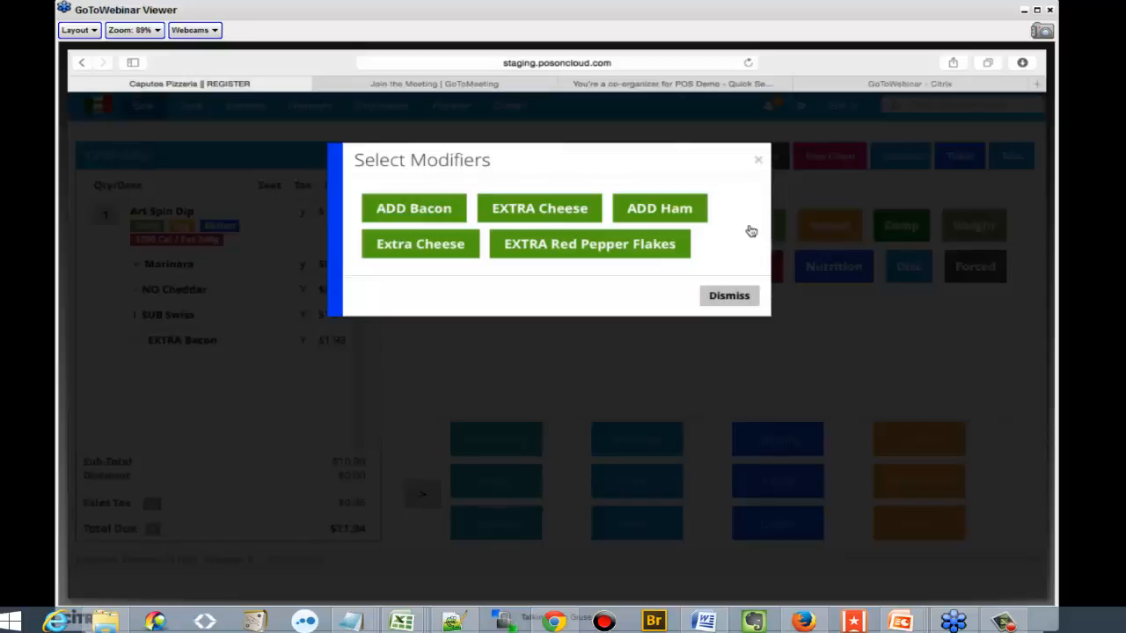
click(753, 162)
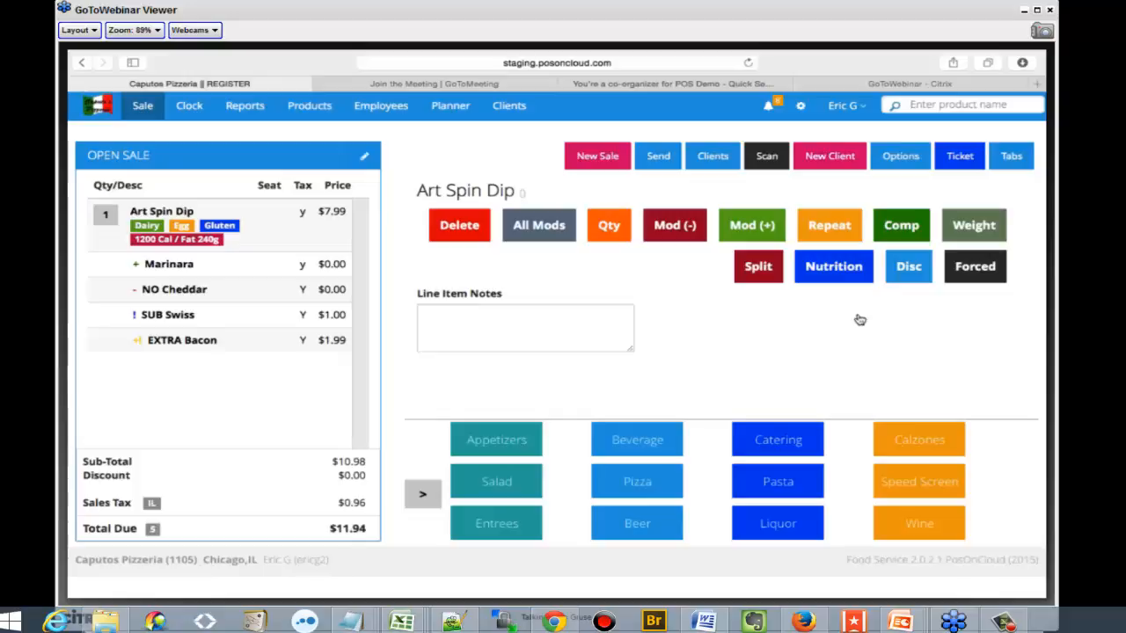
click(824, 275)
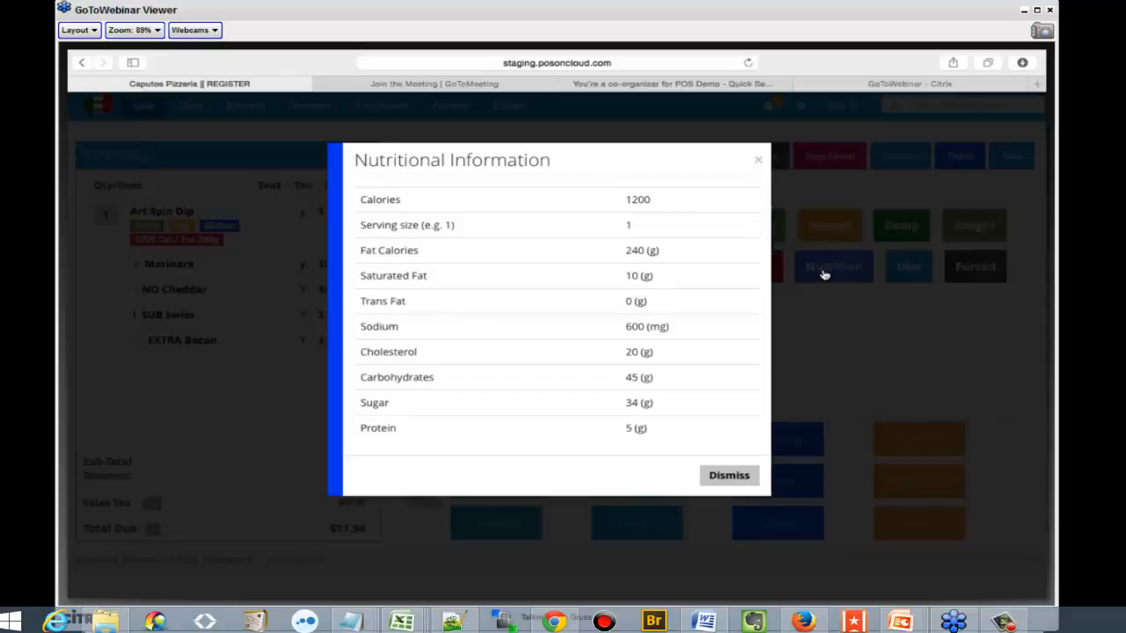
Apply the predefined 5% discount to the open sale and look at the non-menu item entry form
click(841, 314)
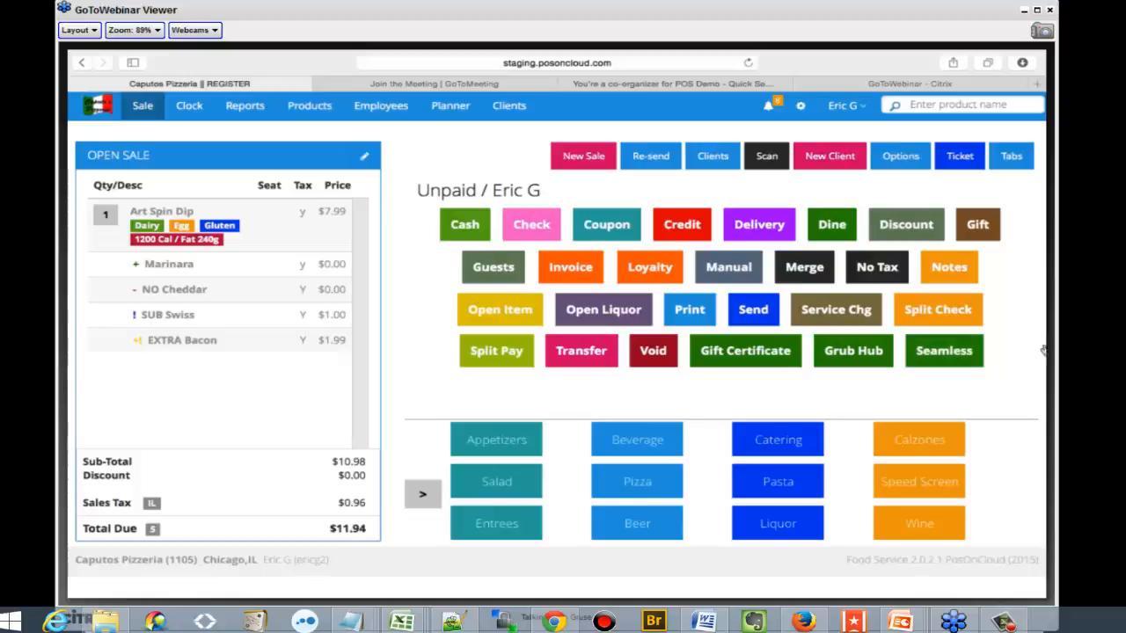
click(737, 224)
click(888, 224)
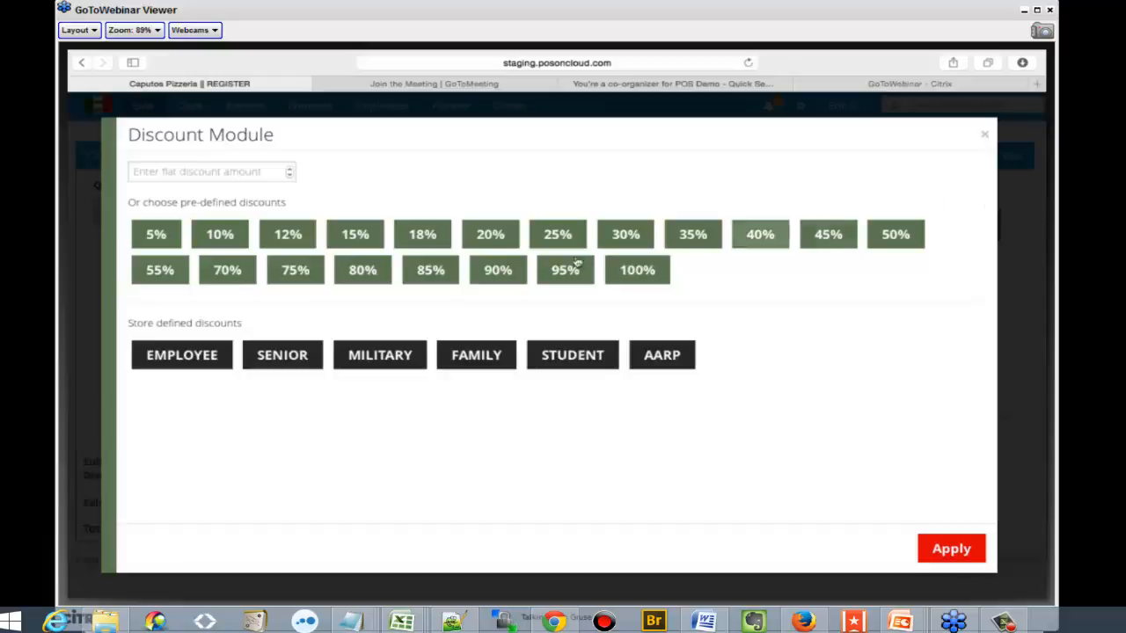
click(147, 234)
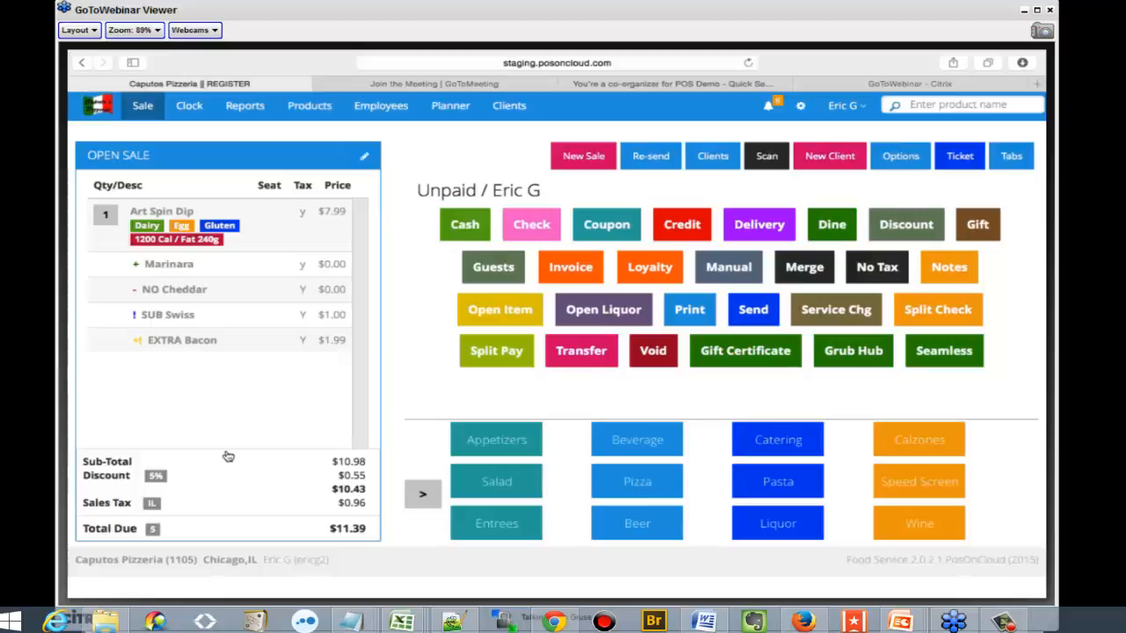
click(485, 318)
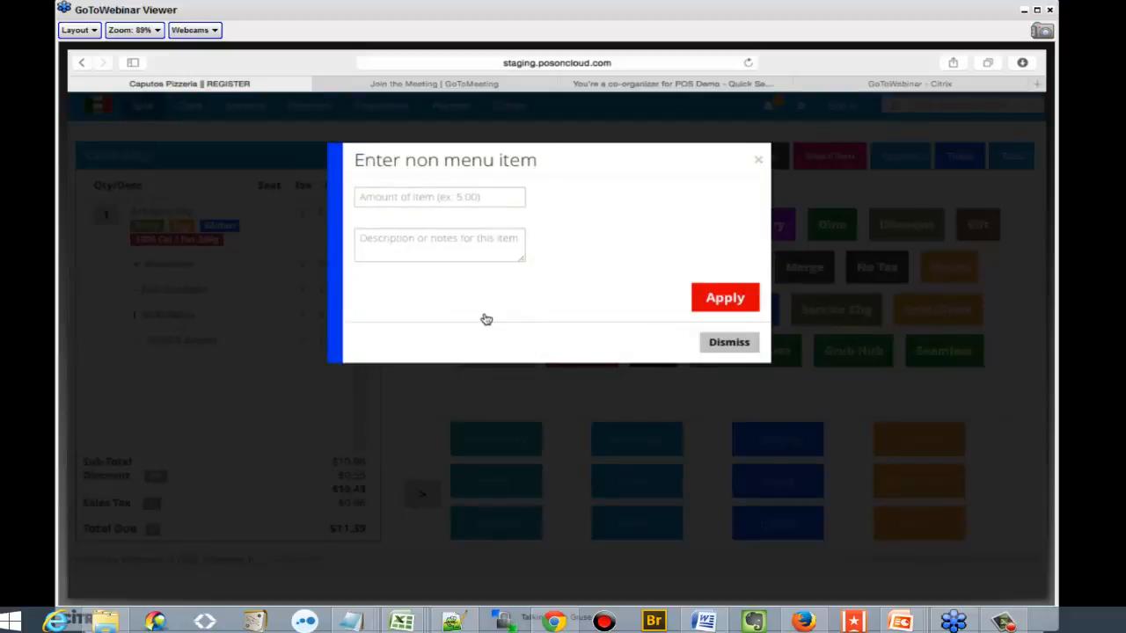
click(1020, 392)
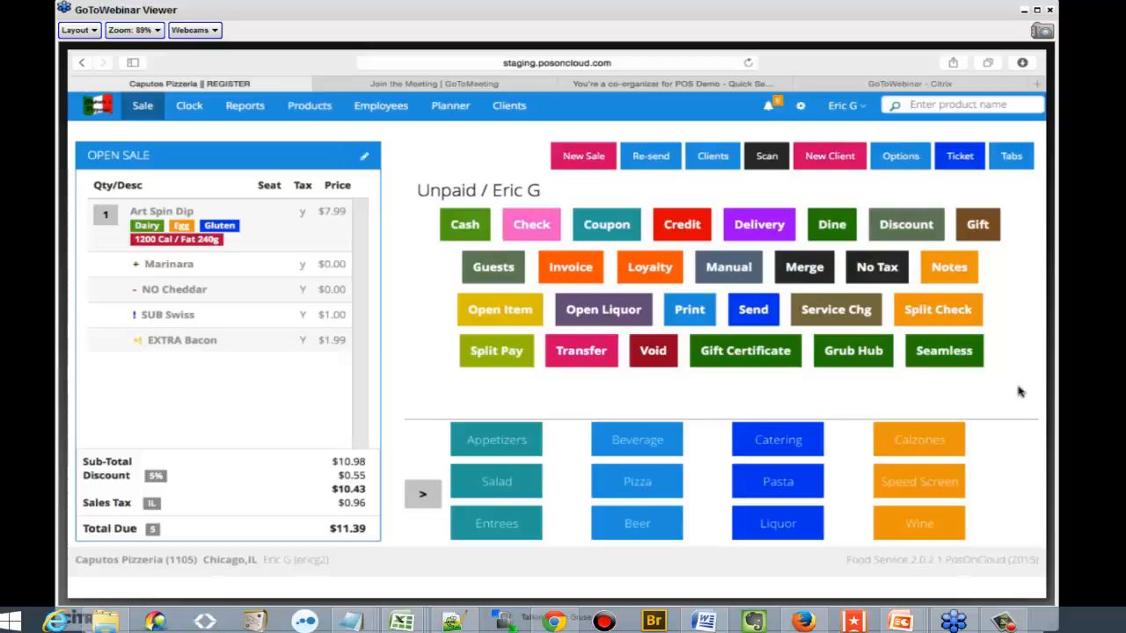
Settle the sale in cash with $12 tendered and print a receipt
click(457, 227)
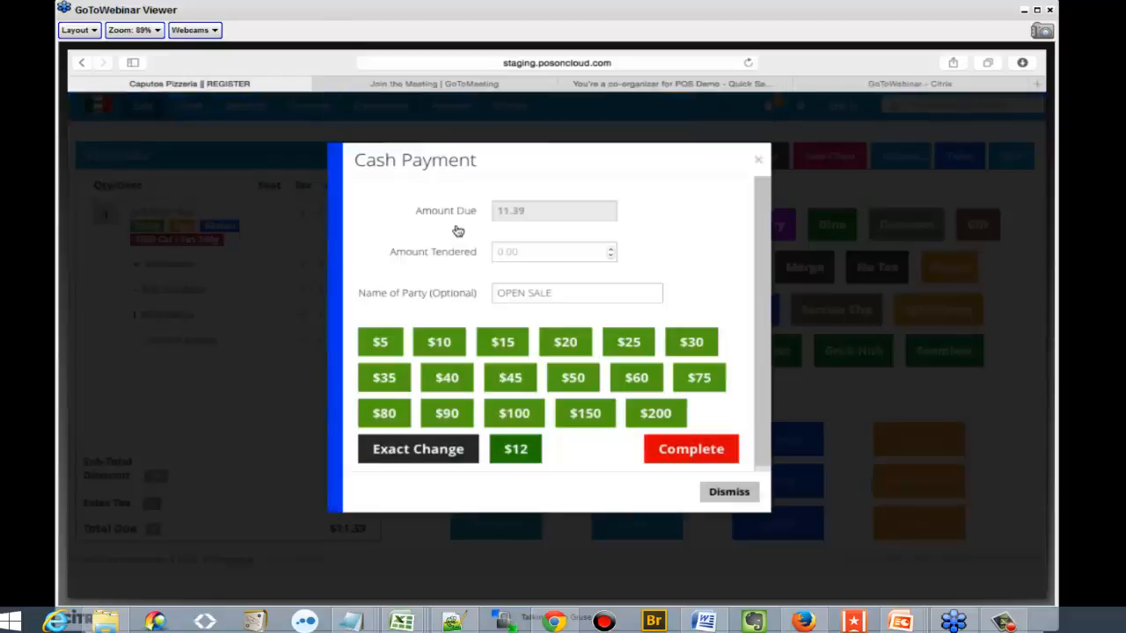
click(506, 451)
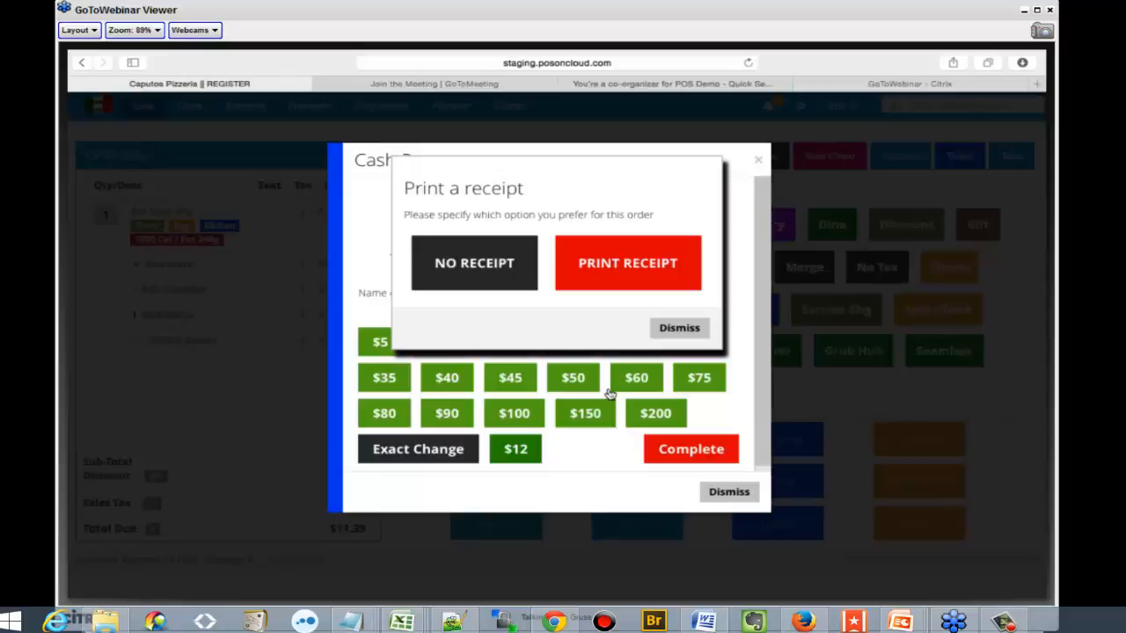
click(585, 258)
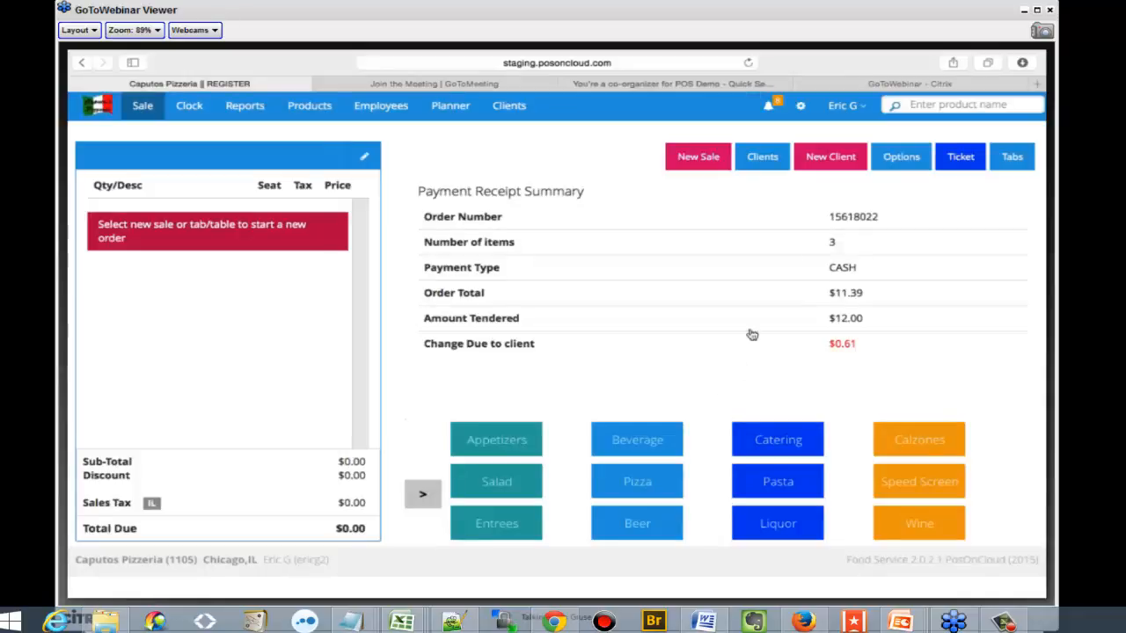
Look at the map directions for the first and third clients in the client list
click(749, 156)
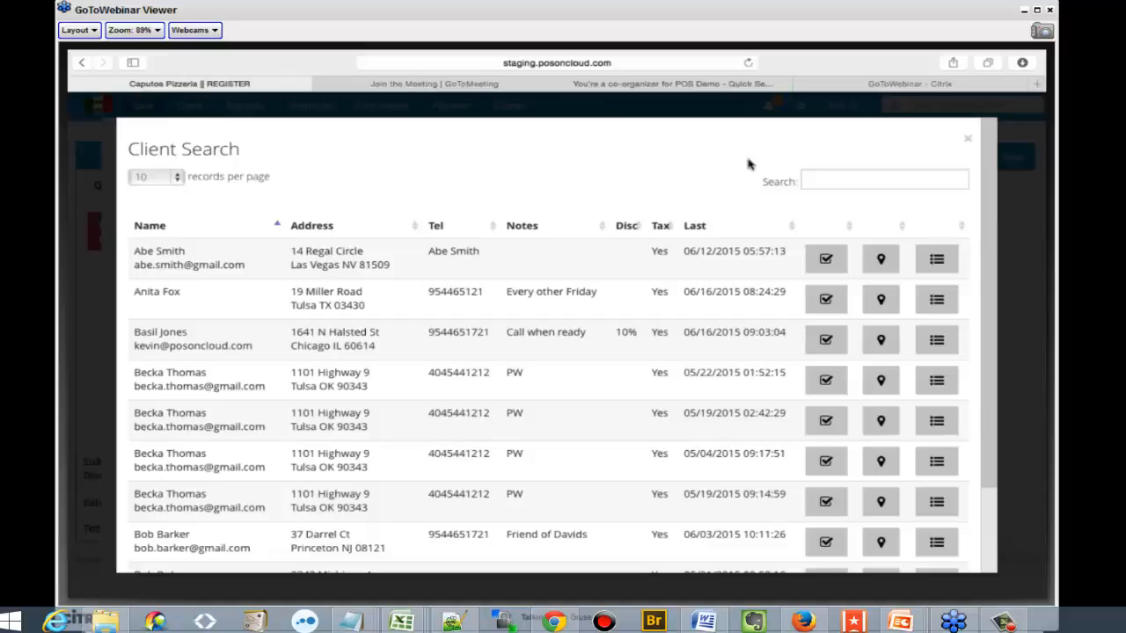
click(879, 271)
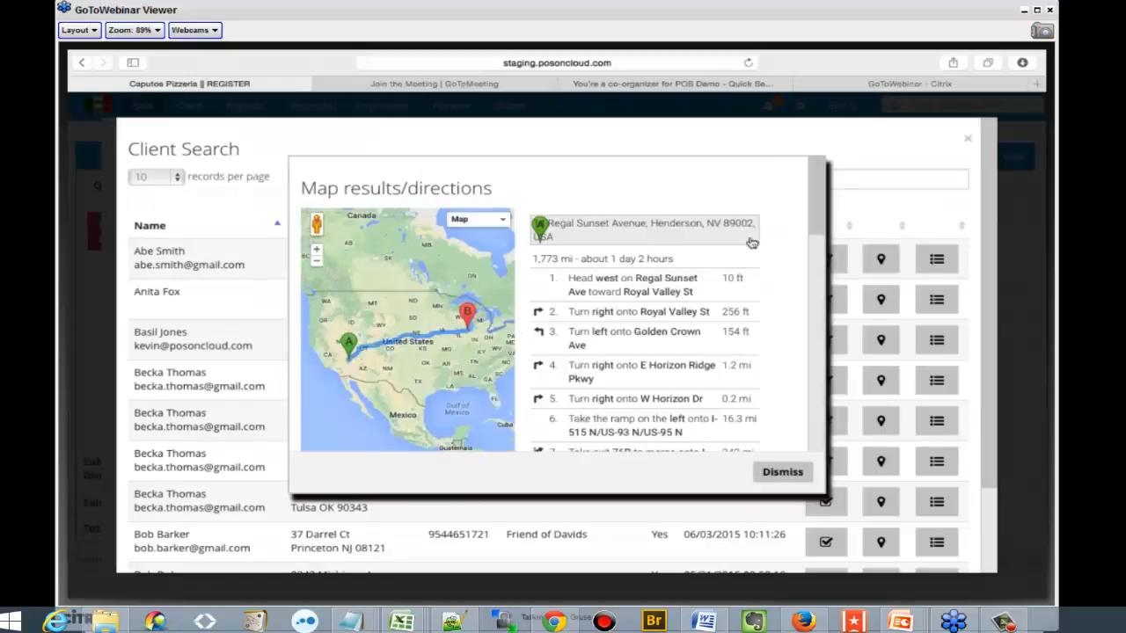
click(788, 472)
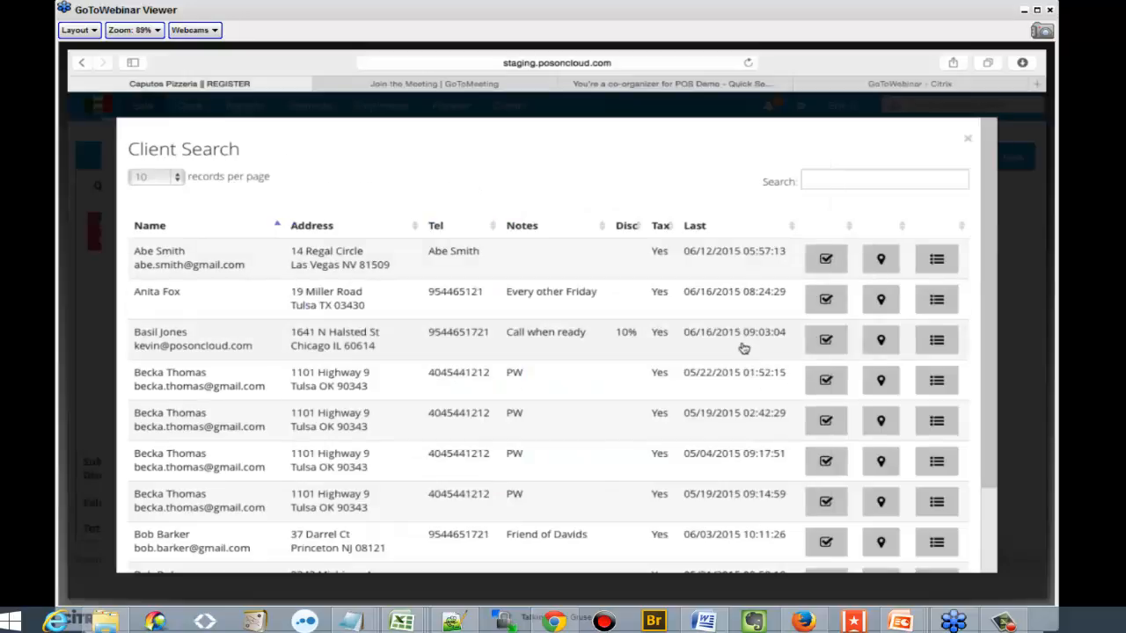
click(873, 343)
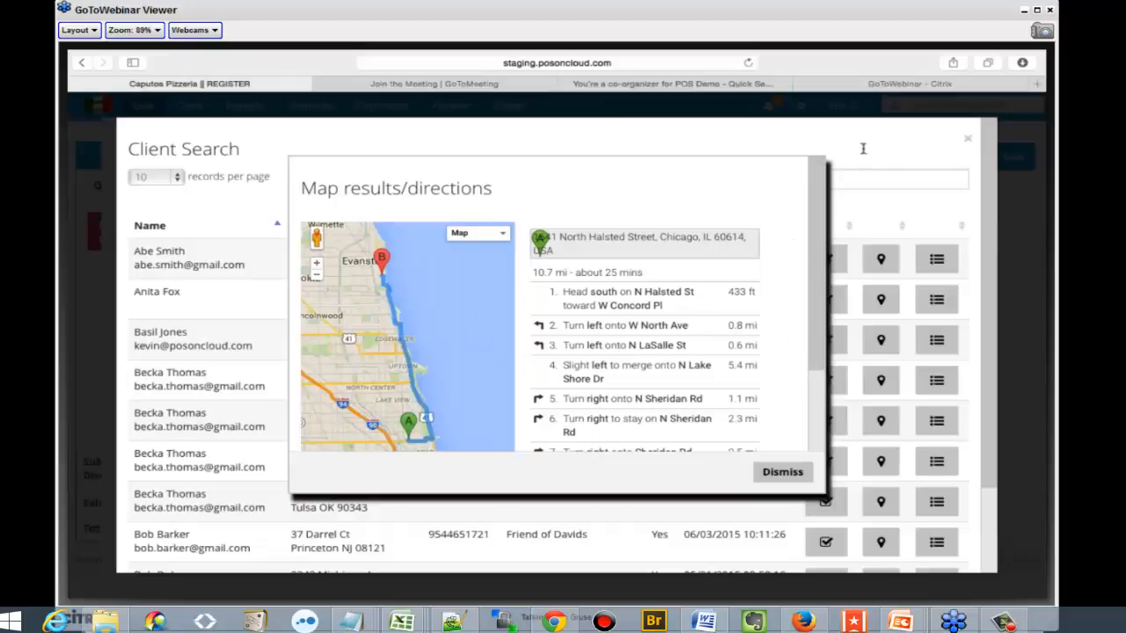
click(787, 472)
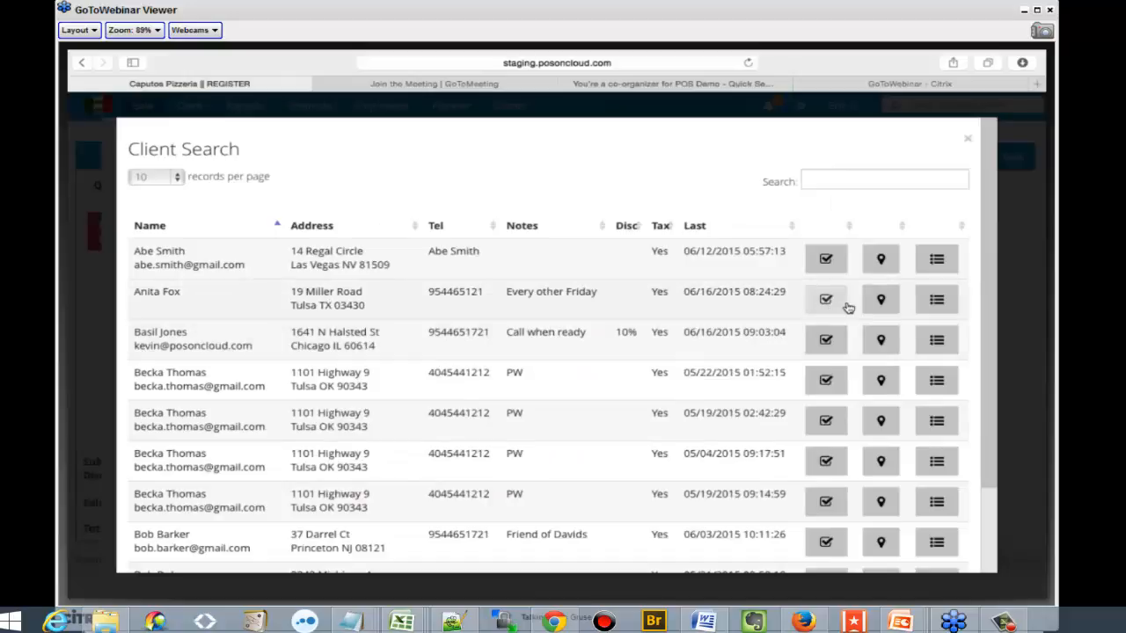
Look through the third client's order history and open the order dated 06/15/2015 03:30:00
click(937, 343)
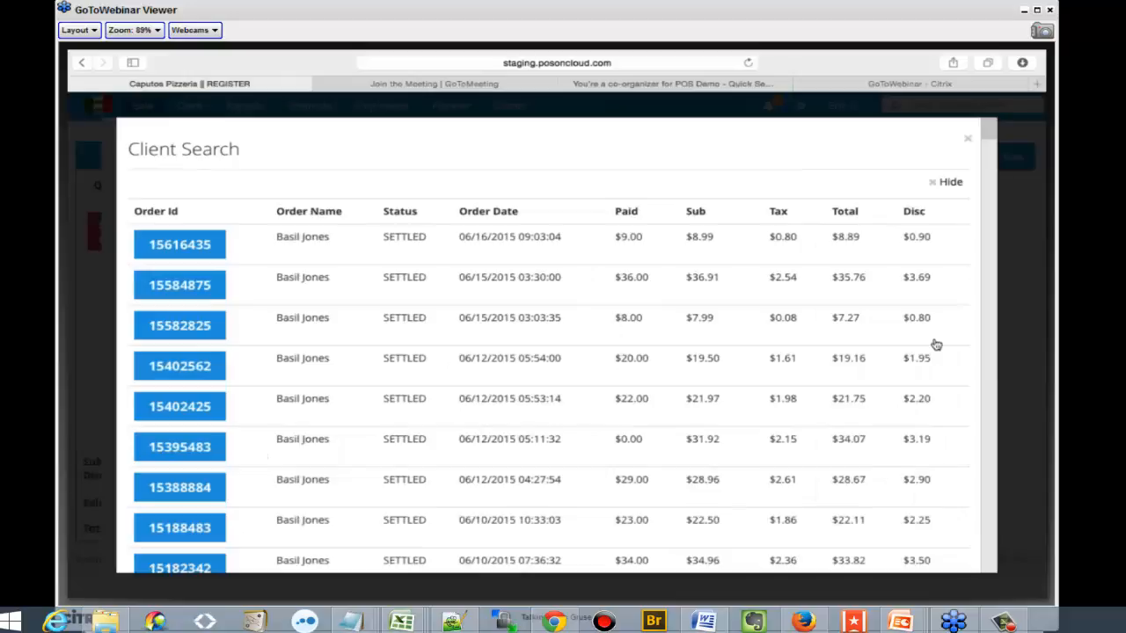
scroll(774, 354, down, 1)
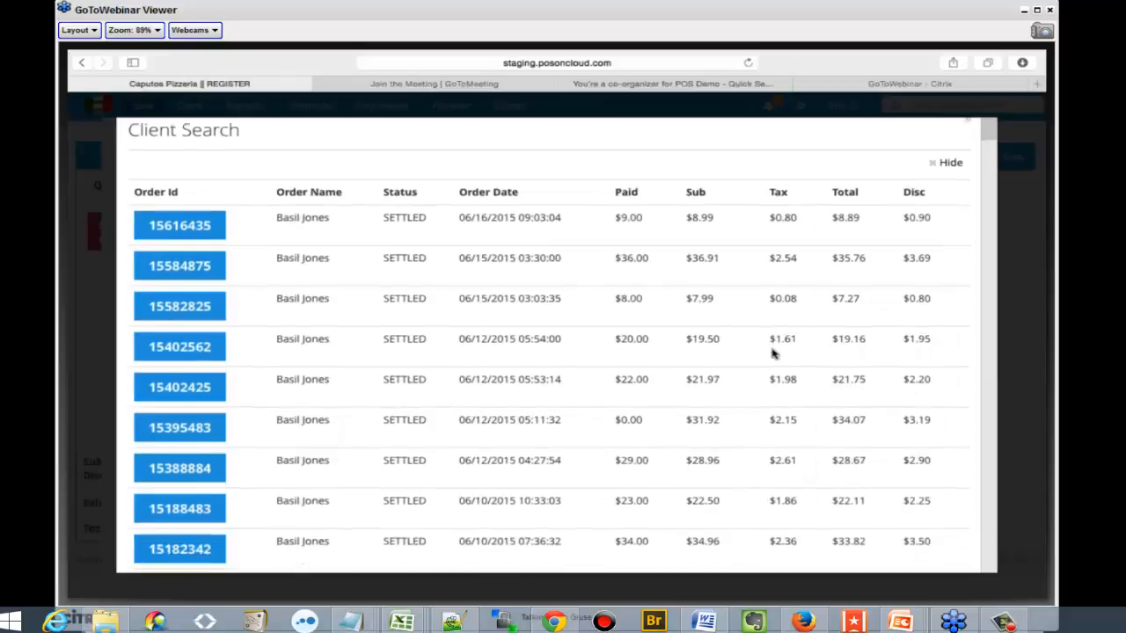
scroll(772, 354, down, 5)
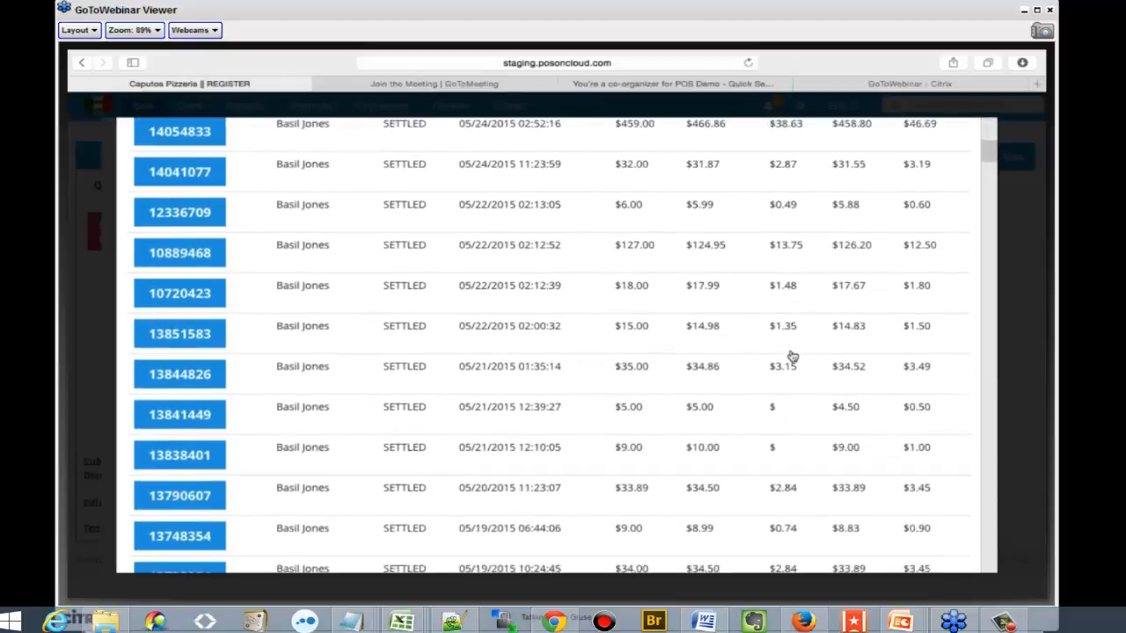
scroll(791, 356, up, 8)
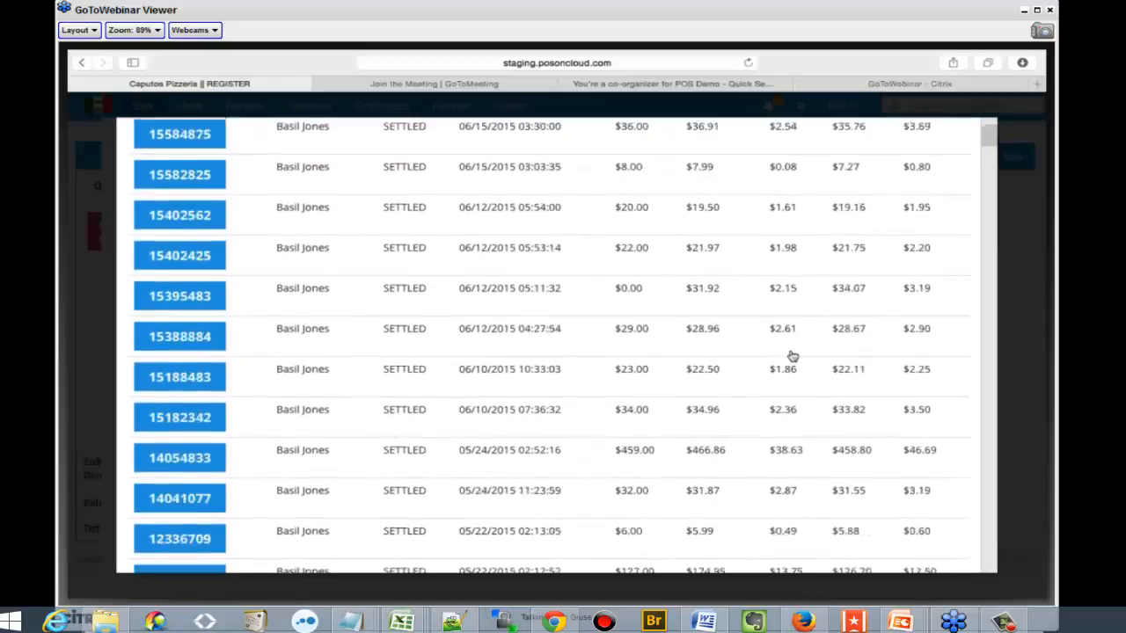
scroll(791, 356, up, 4)
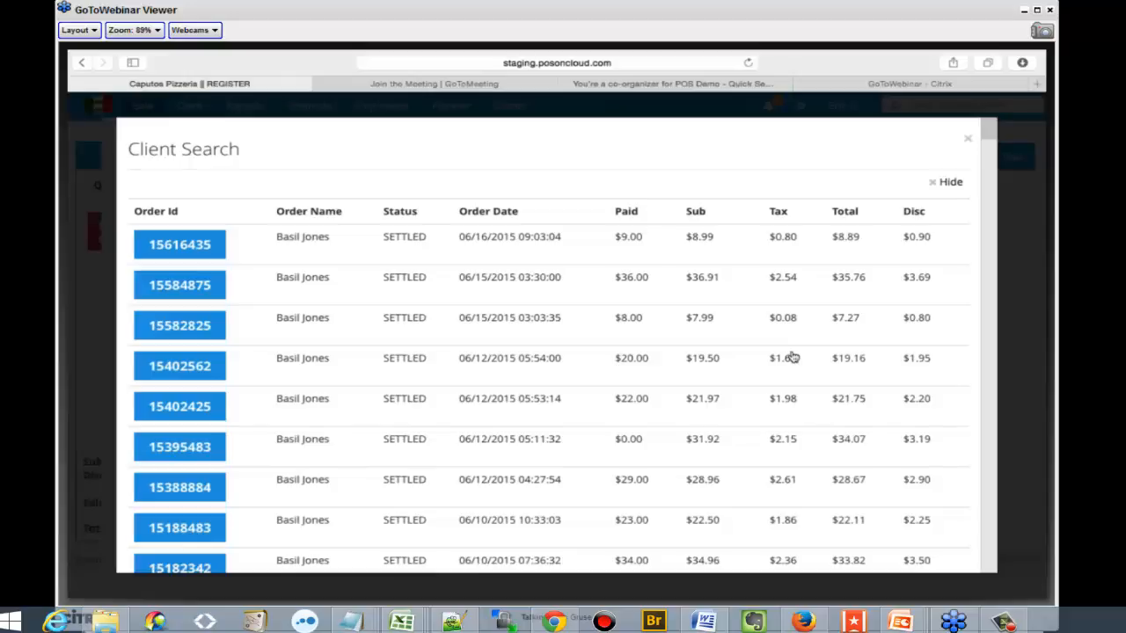
click(164, 285)
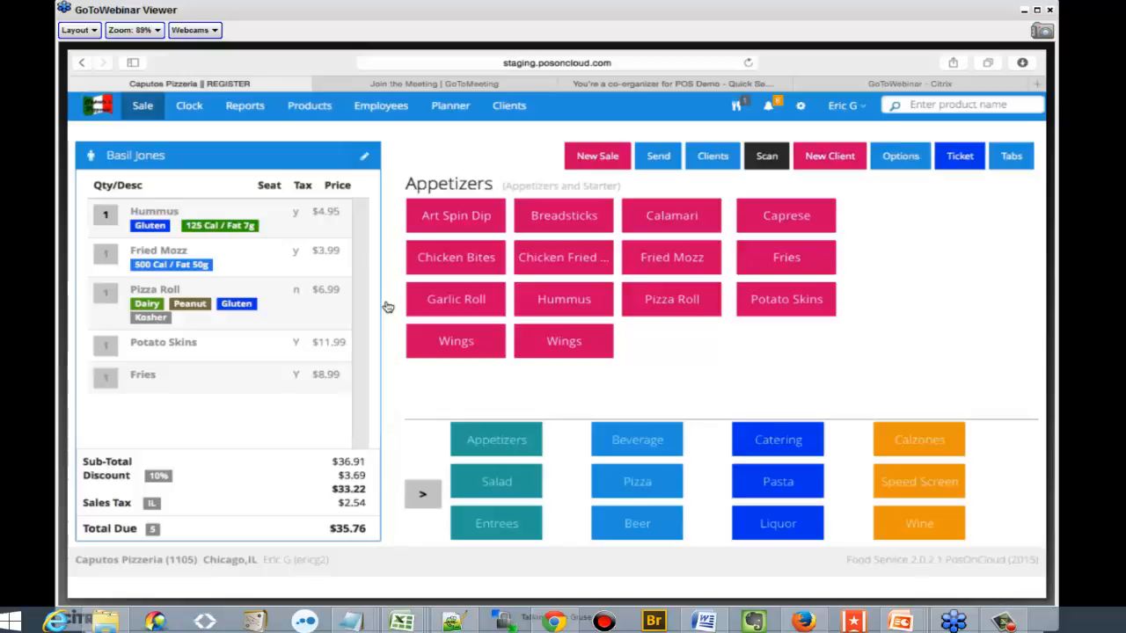
Look at the client list again and view the available gift card options
click(719, 156)
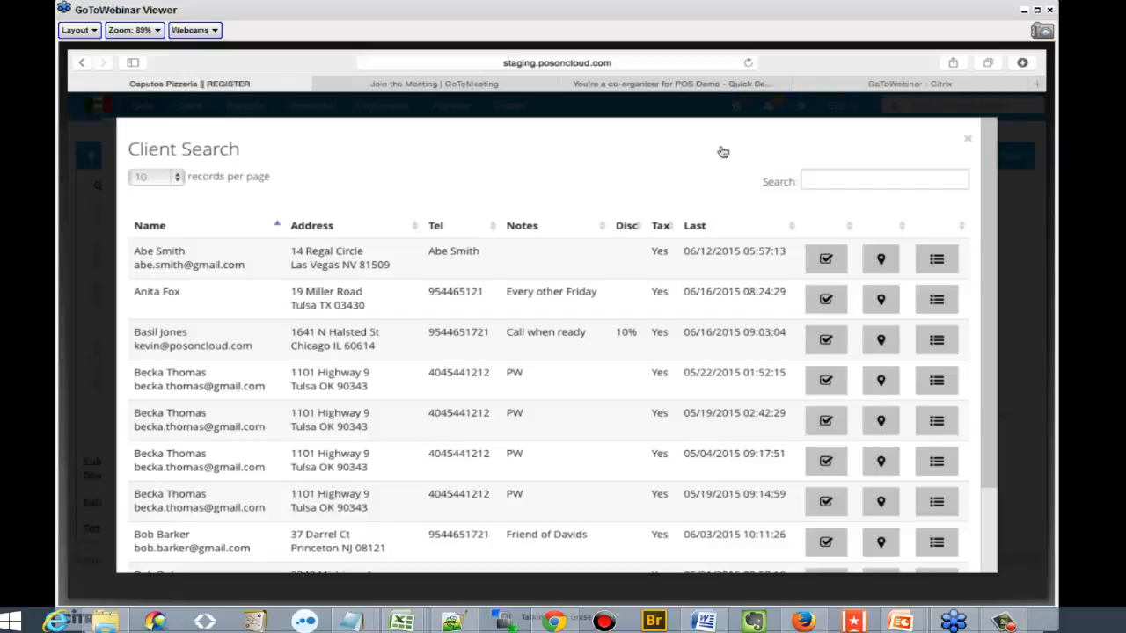
click(969, 141)
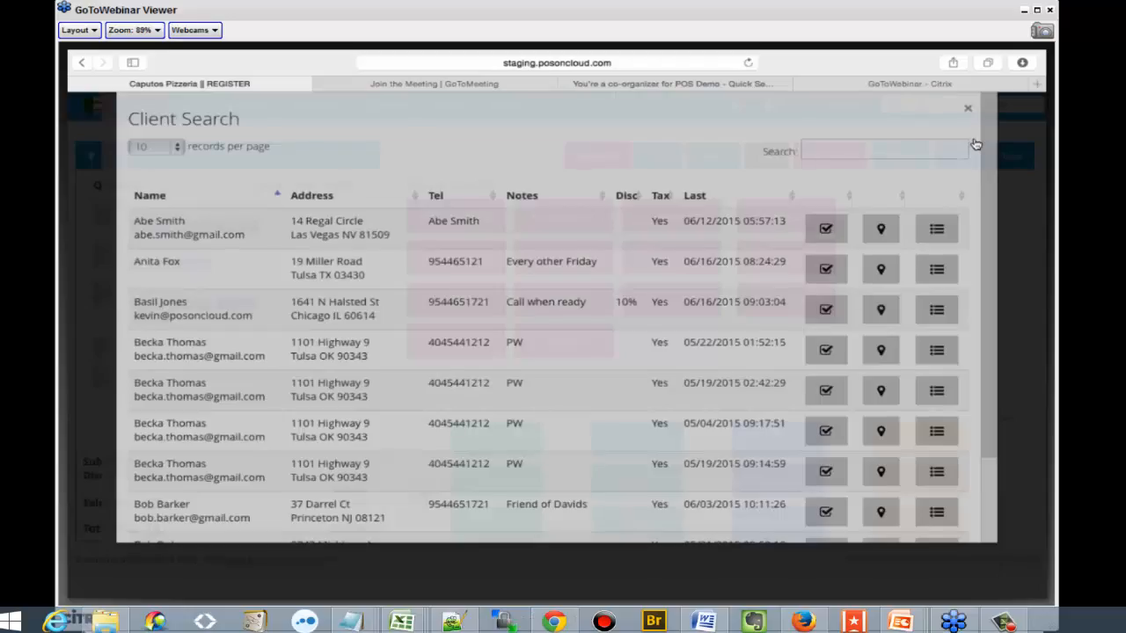
click(901, 161)
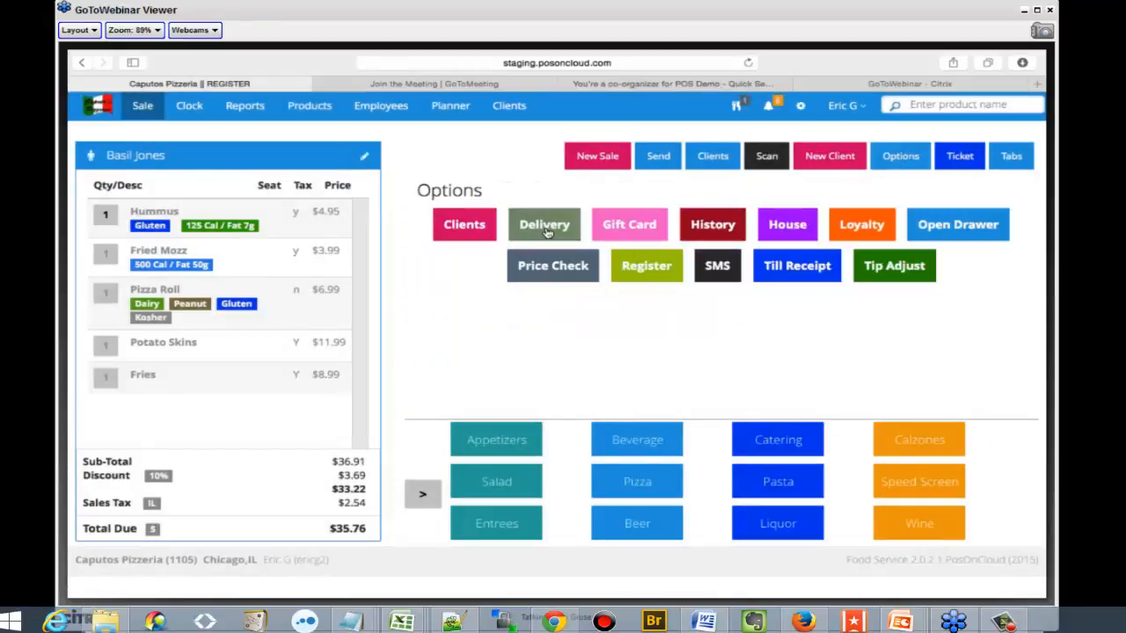
click(630, 231)
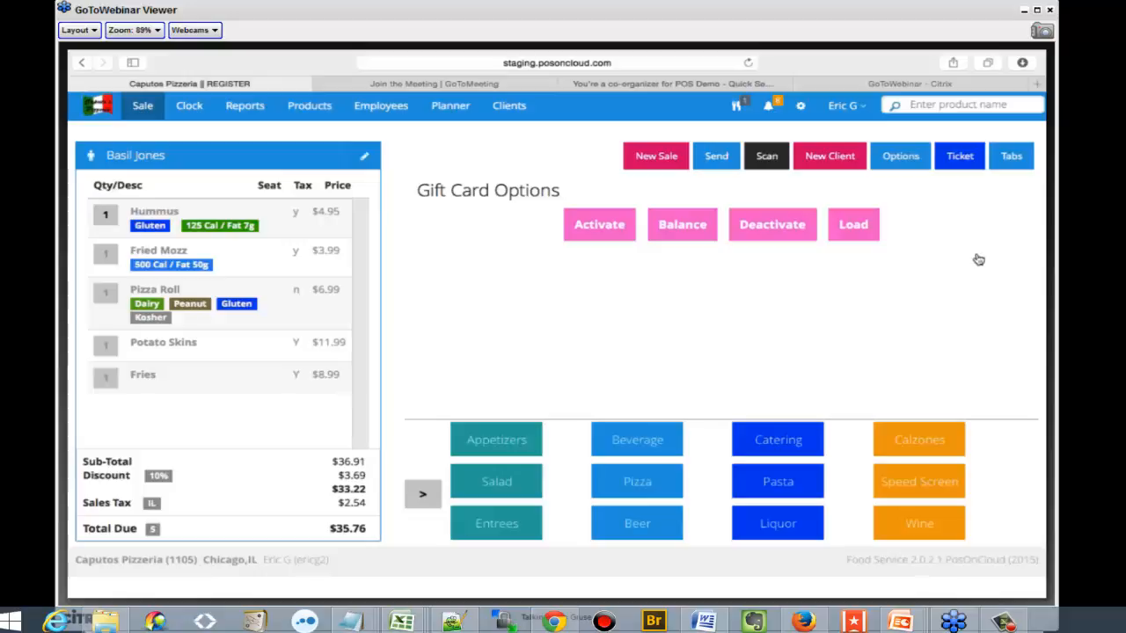
Recall the DINE IN ticket dated 06/16/2015 09:38:55 from the pending orders history
click(903, 156)
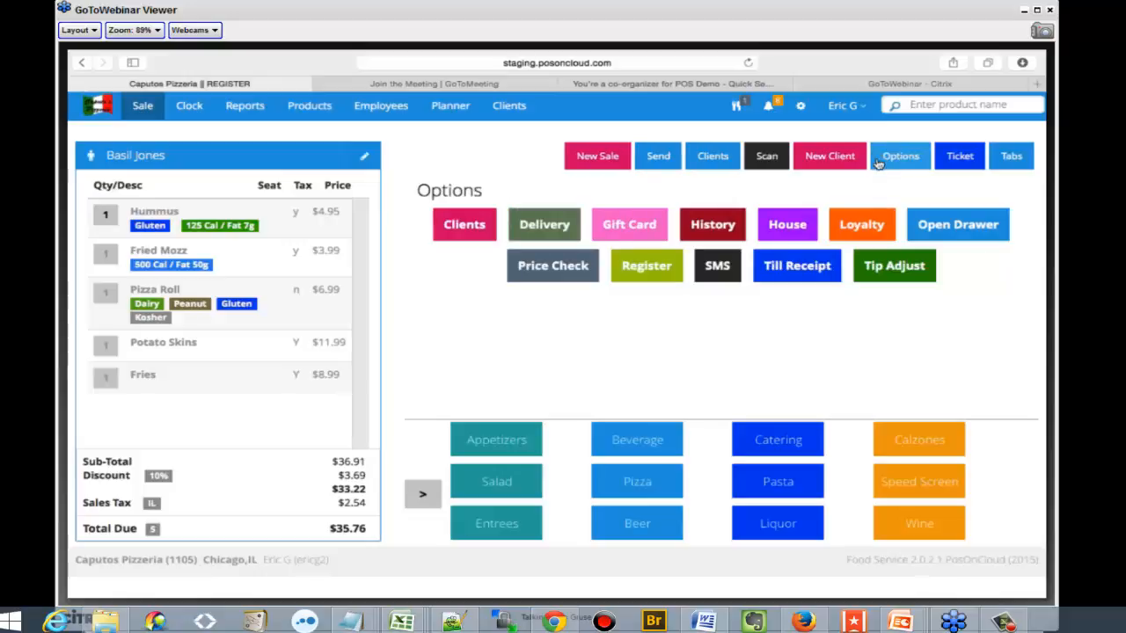
click(713, 226)
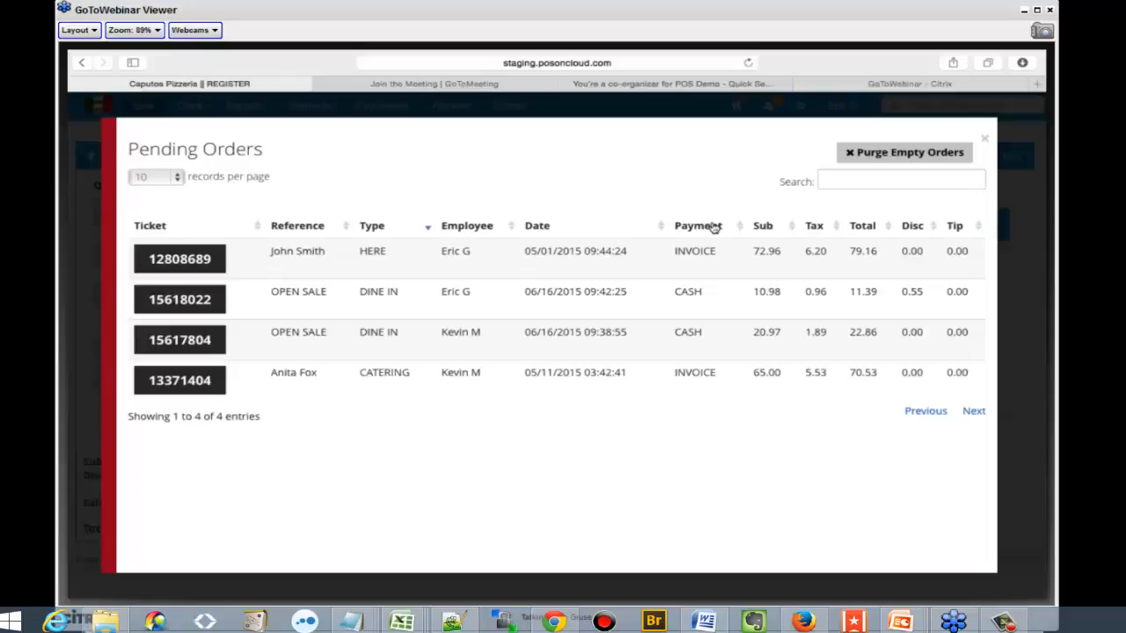
click(189, 339)
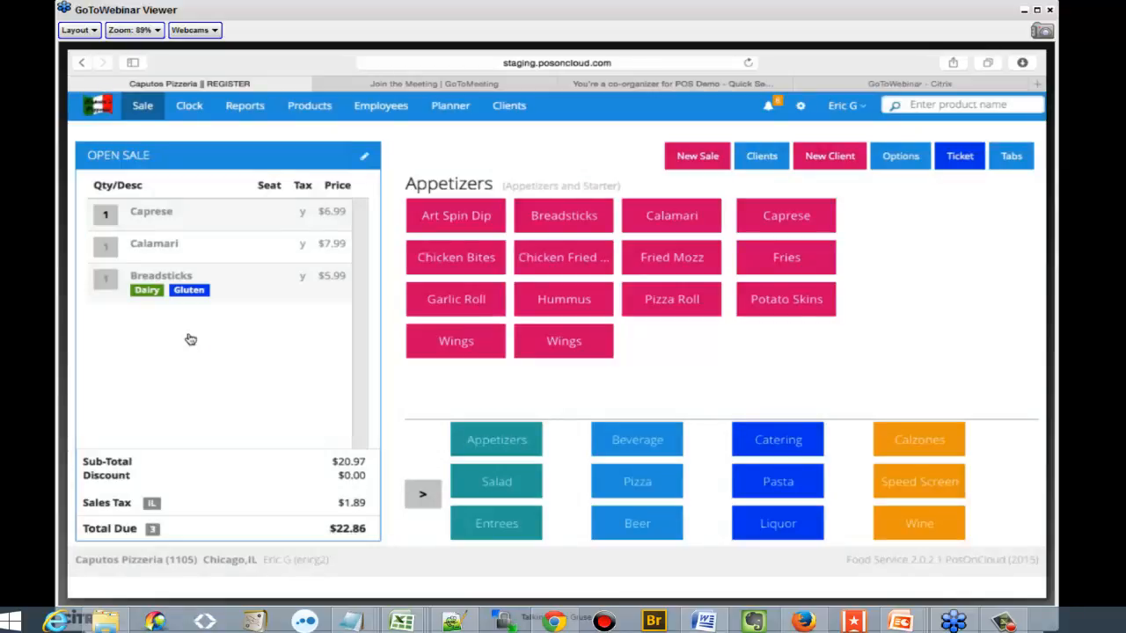
Look at the house account activity of the third customer in the account list
click(908, 163)
click(788, 225)
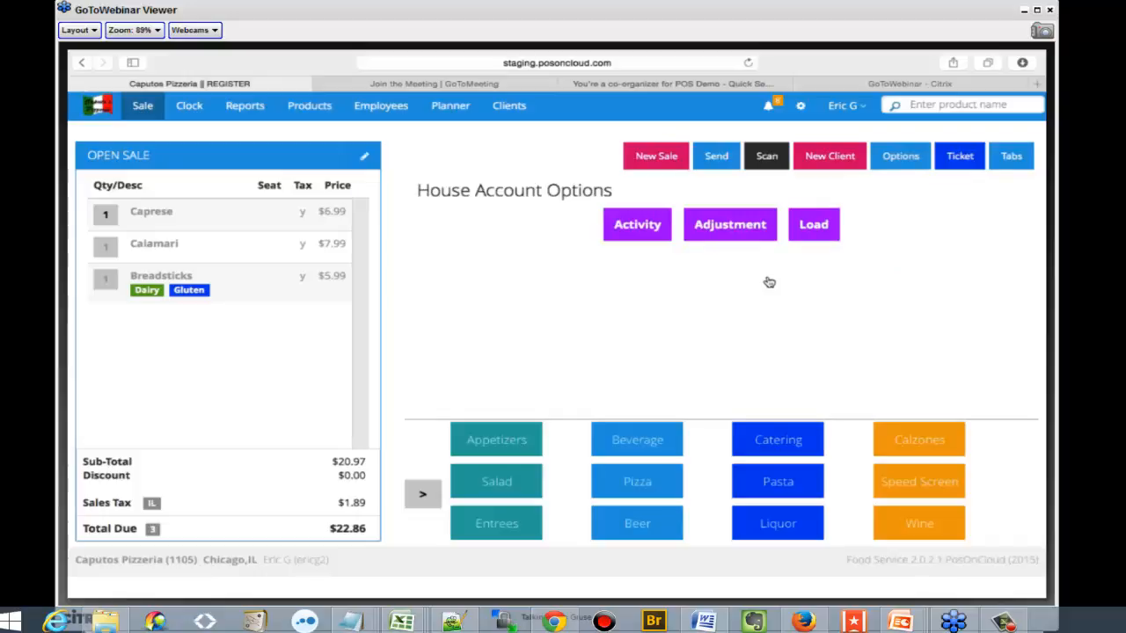
click(640, 231)
click(649, 162)
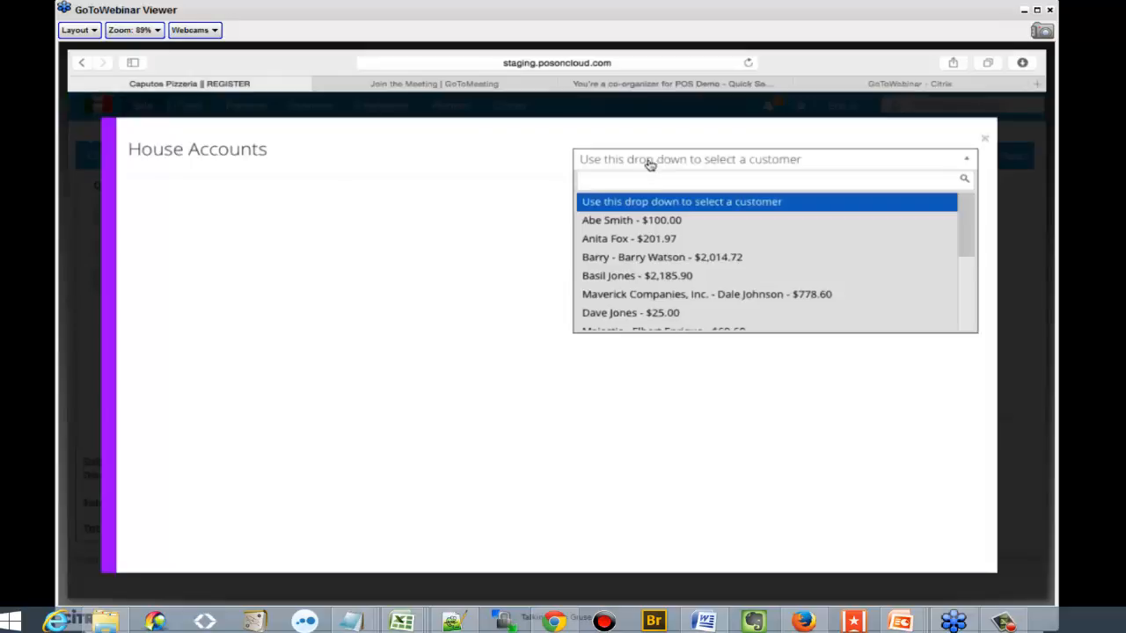
click(658, 264)
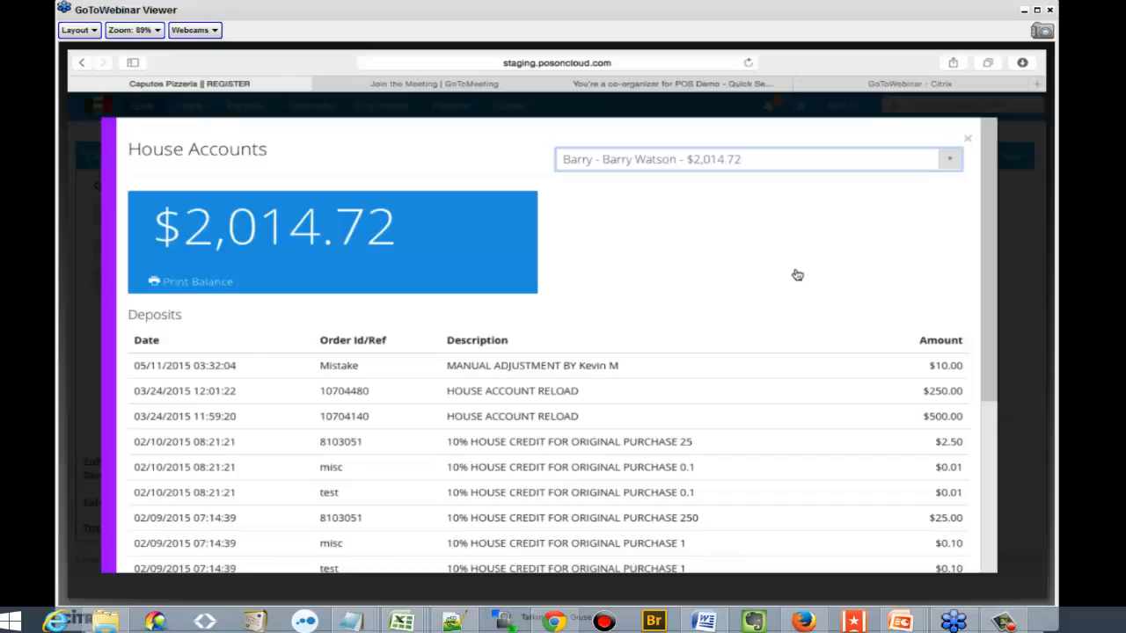
click(966, 139)
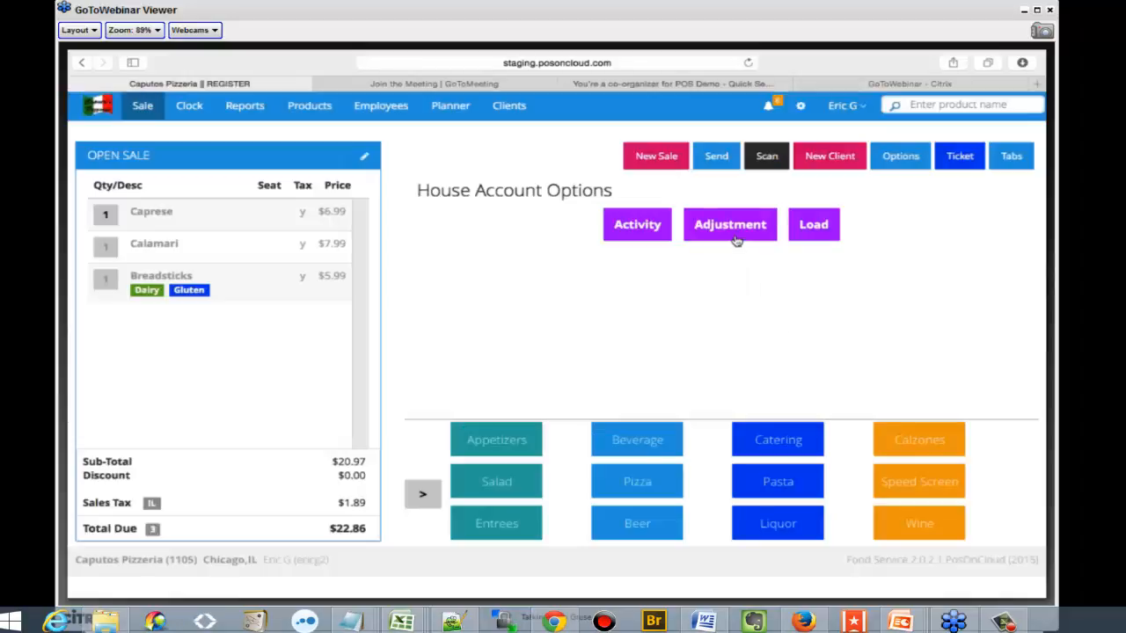
Look at the form for loading a house account and at the available loyalty options
click(825, 235)
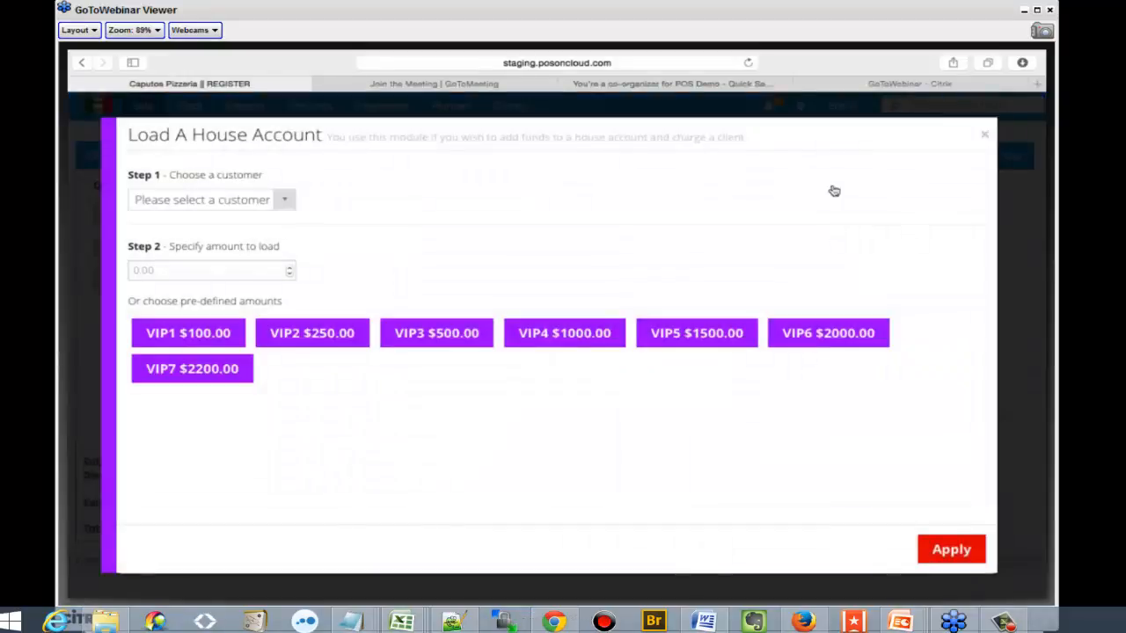
click(985, 137)
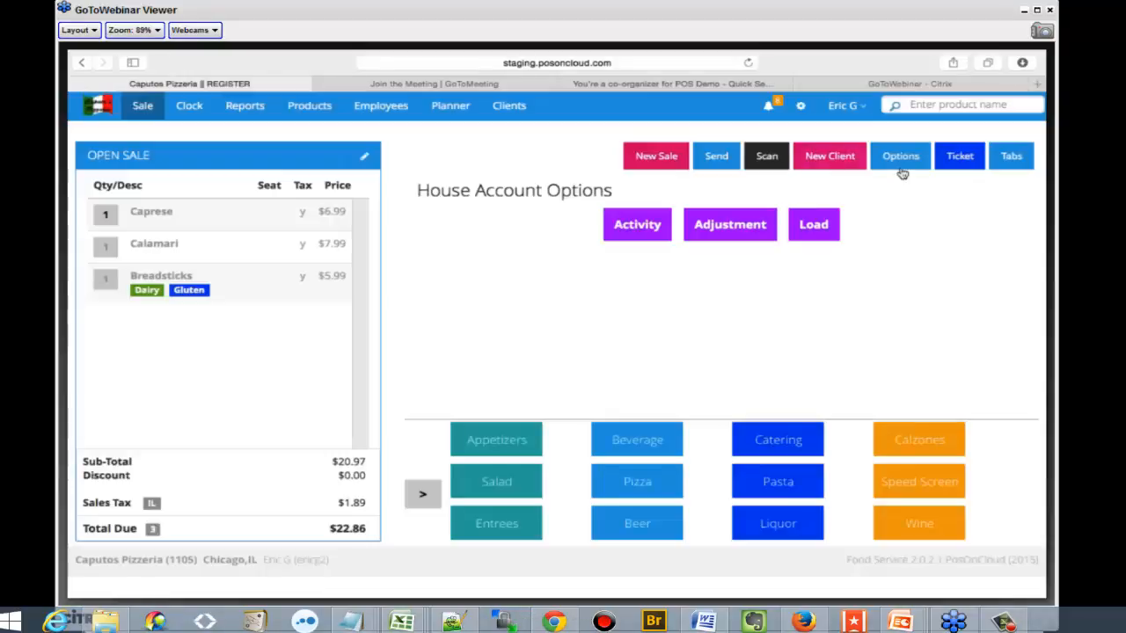
click(899, 156)
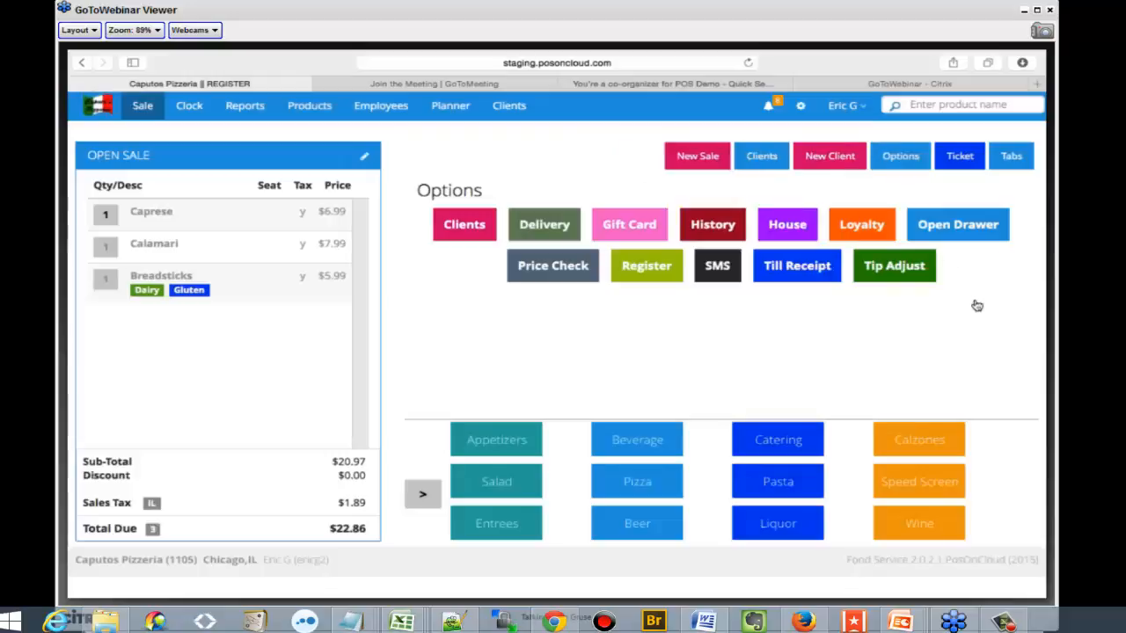
click(859, 225)
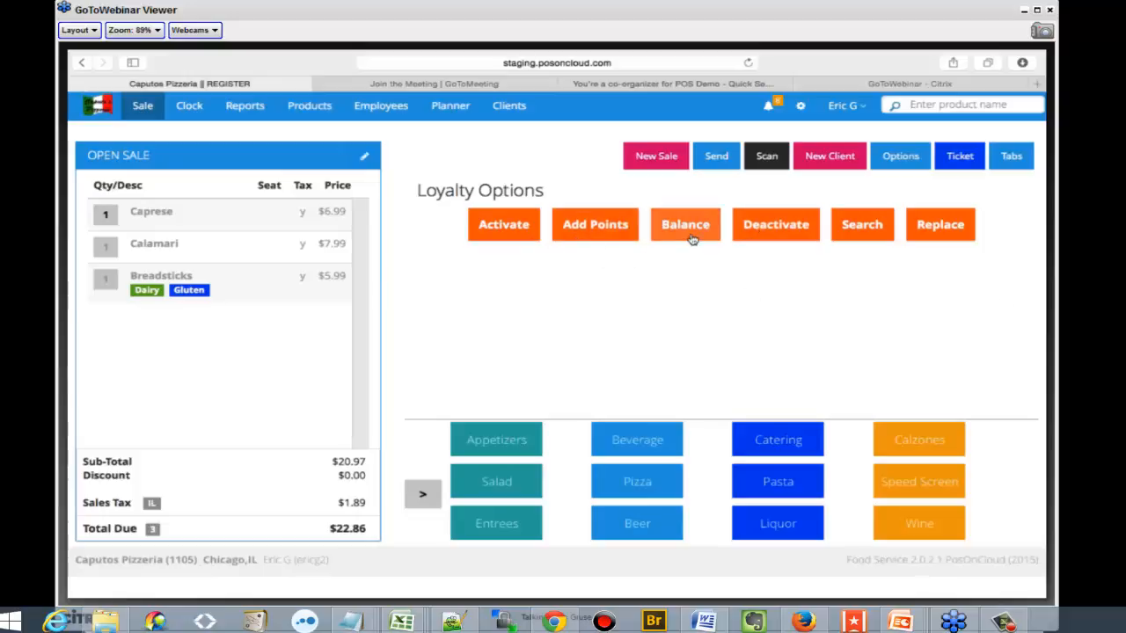
click(900, 158)
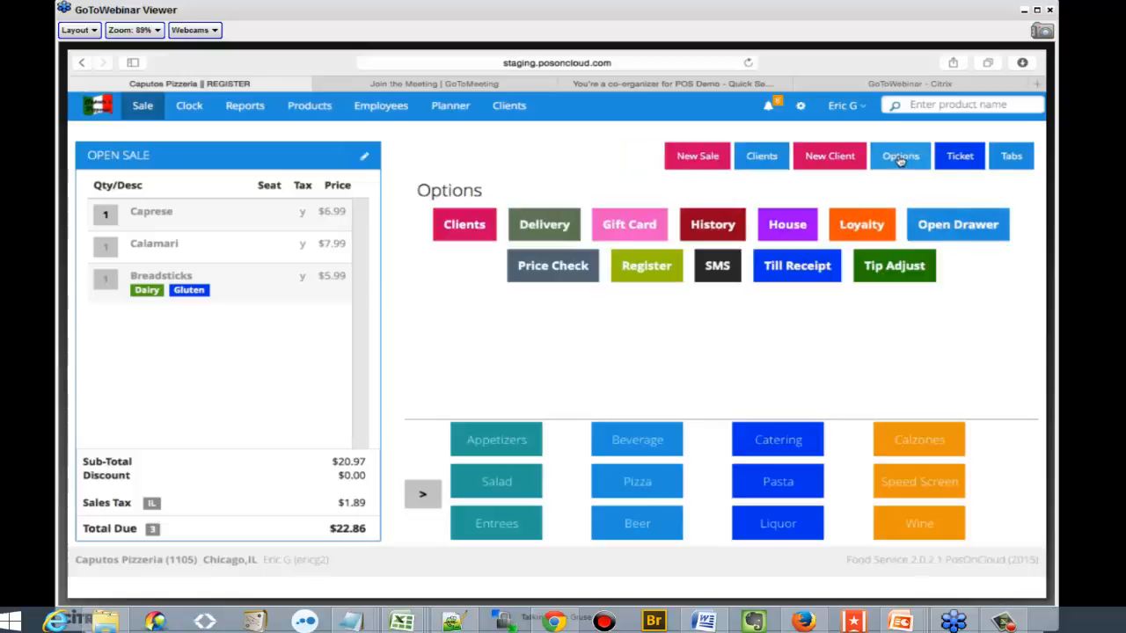
Look at the stock and price check form and at the current register's details
click(558, 275)
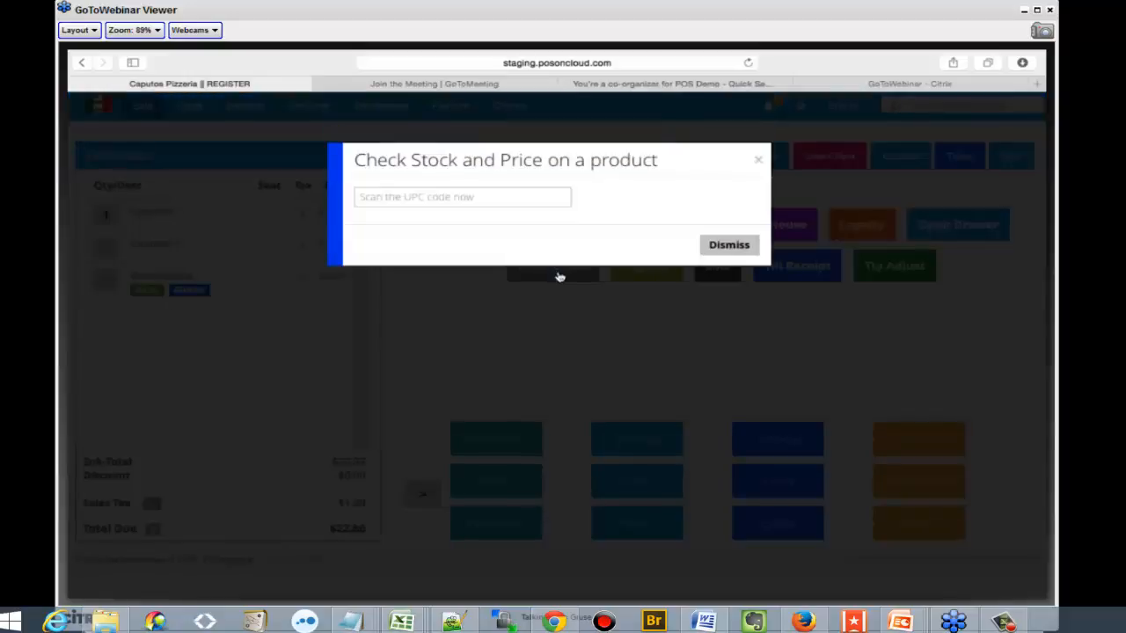
click(758, 161)
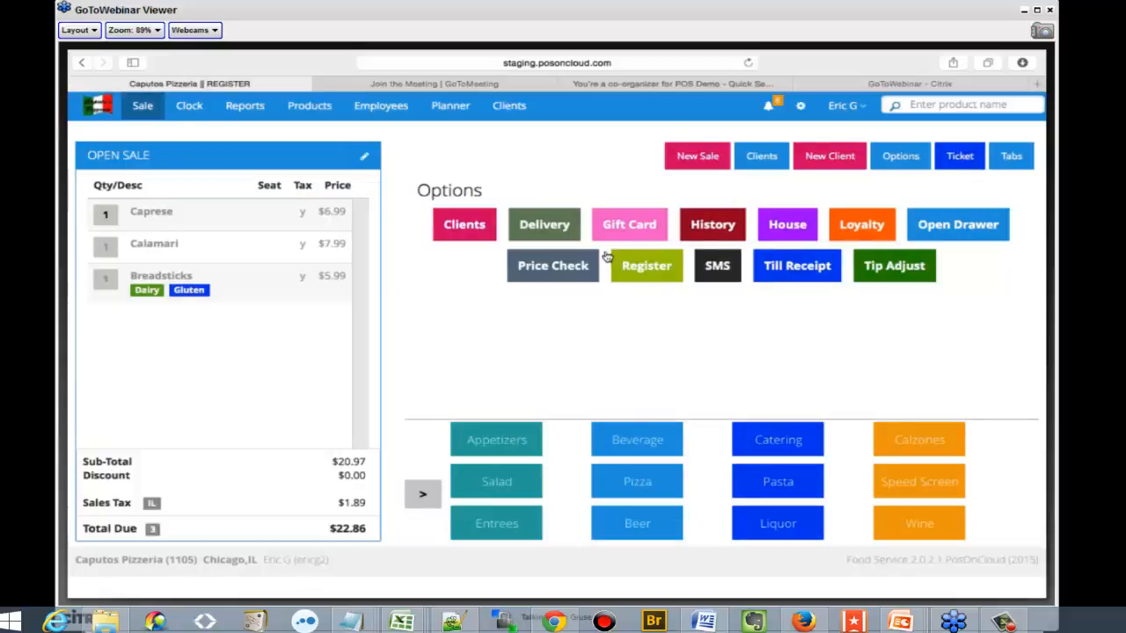
click(626, 264)
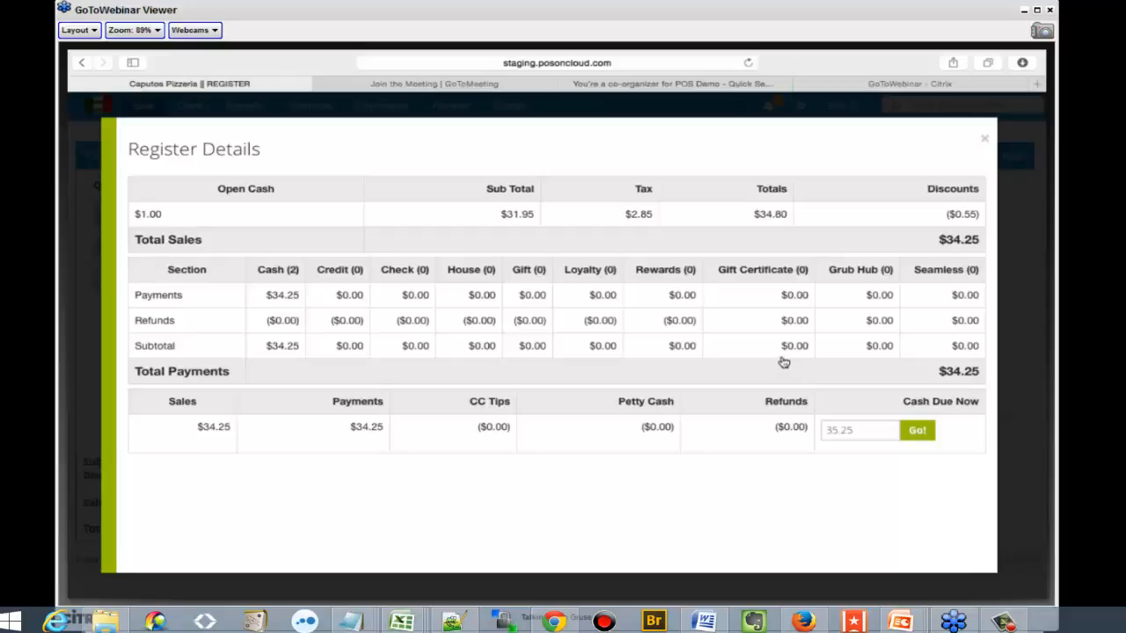
click(984, 138)
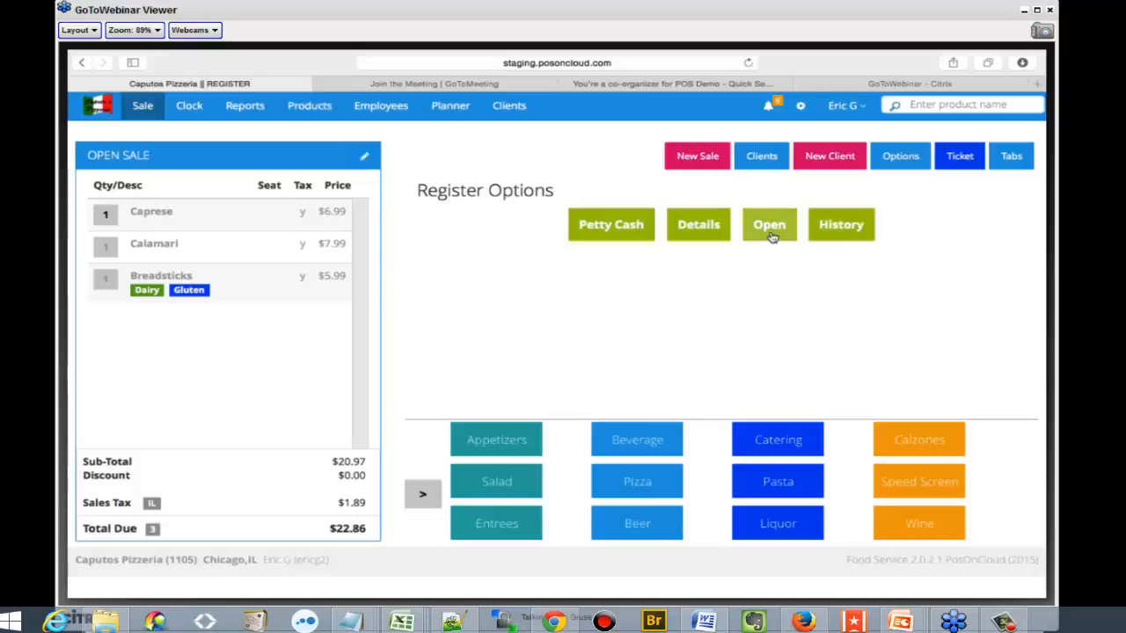
Look at the tip adjustment window among the sale options and close it
click(882, 166)
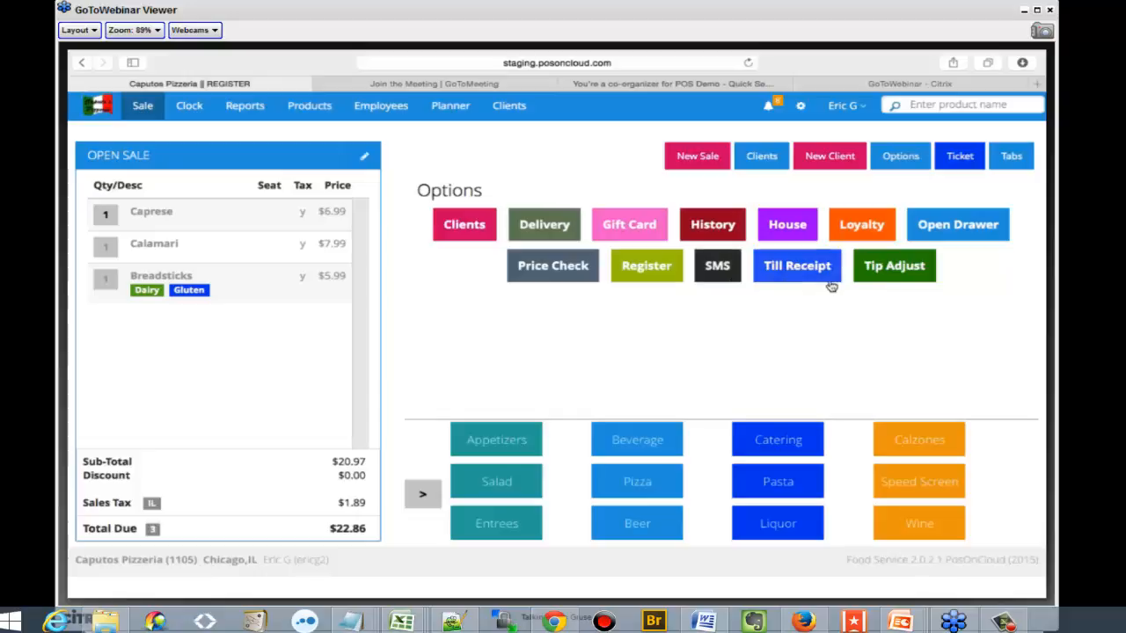
click(883, 277)
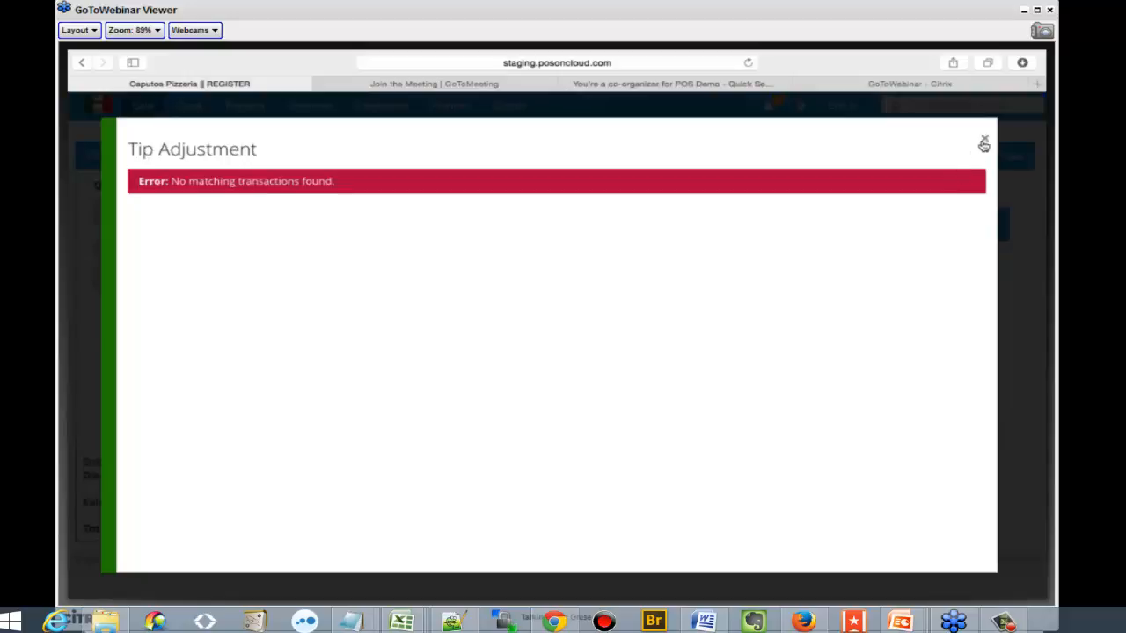
click(987, 142)
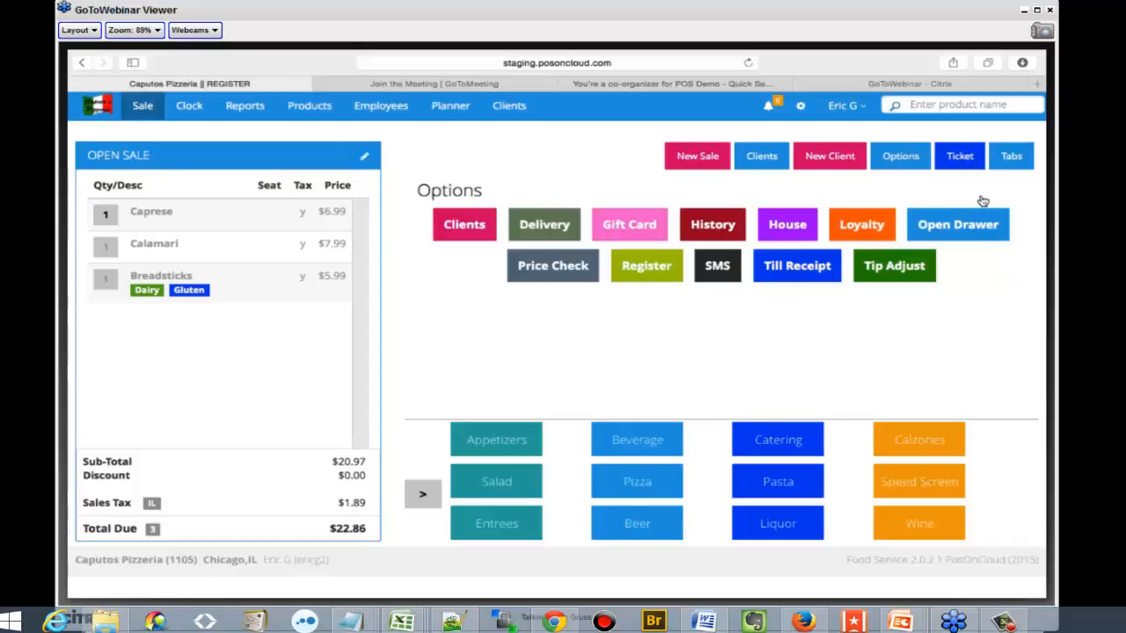
Look at the time clock with its report periods and at the pending daily sales on the reports dashboard
click(189, 110)
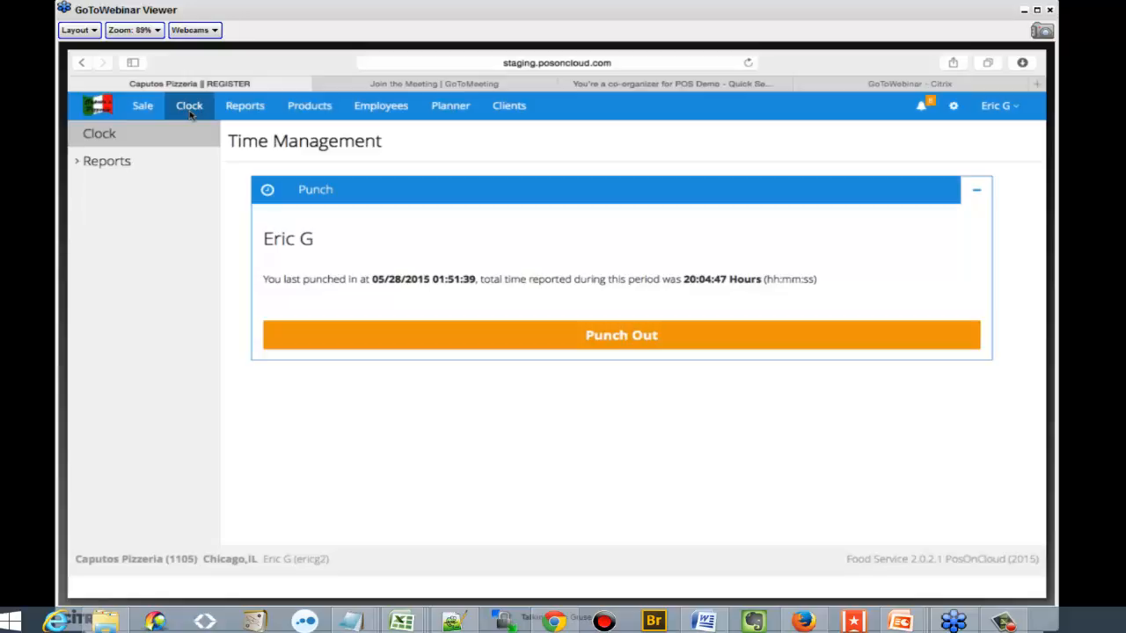
click(141, 165)
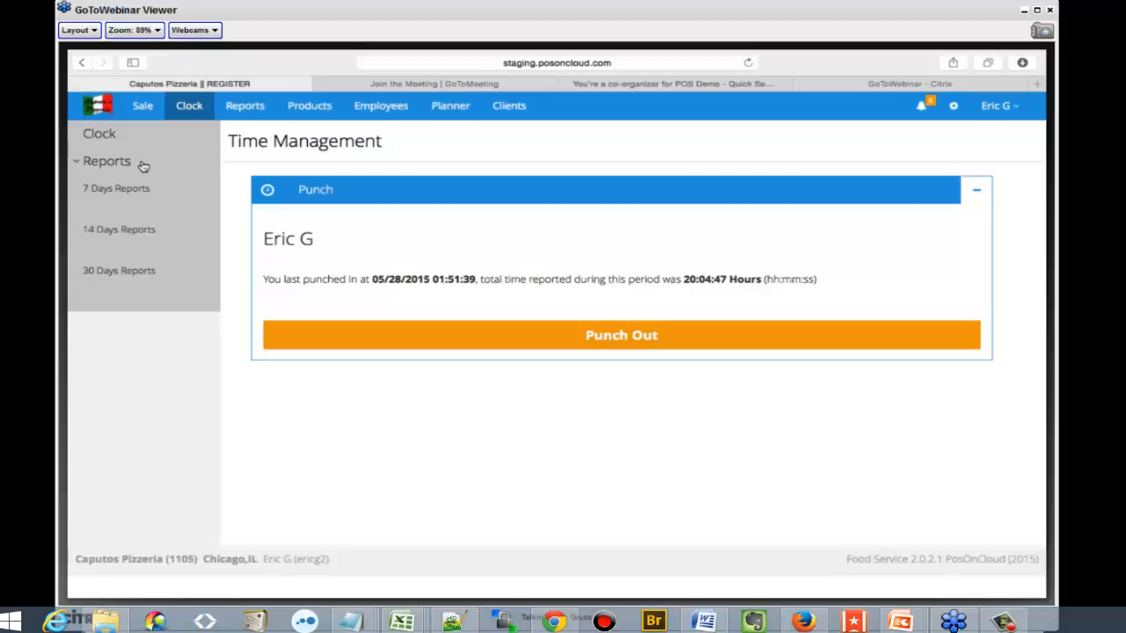
click(251, 106)
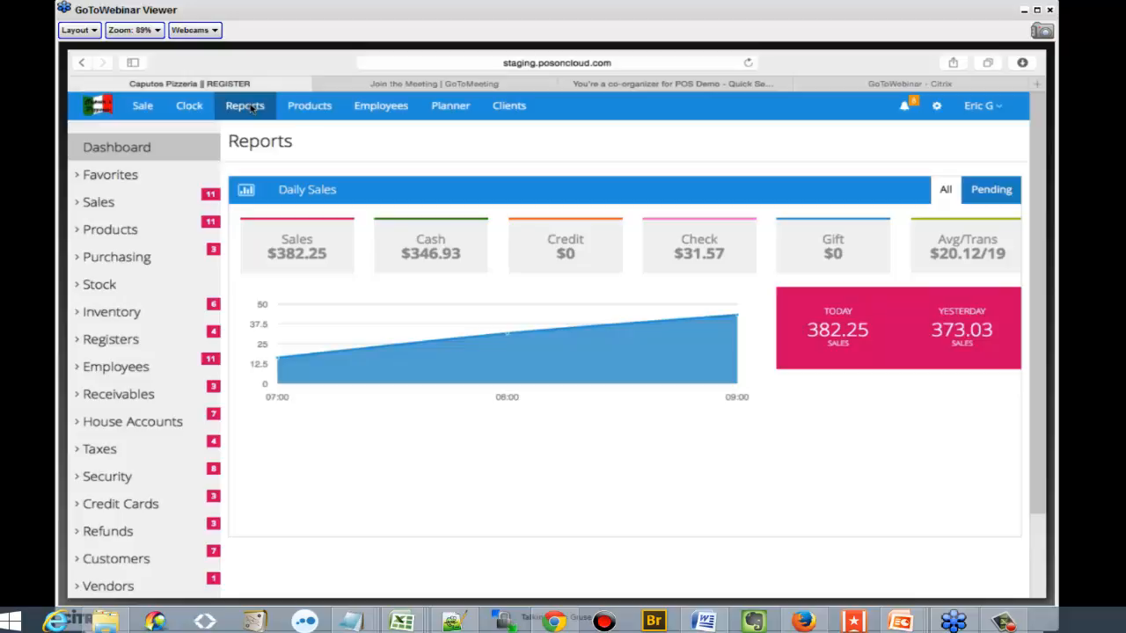
click(251, 107)
click(1002, 190)
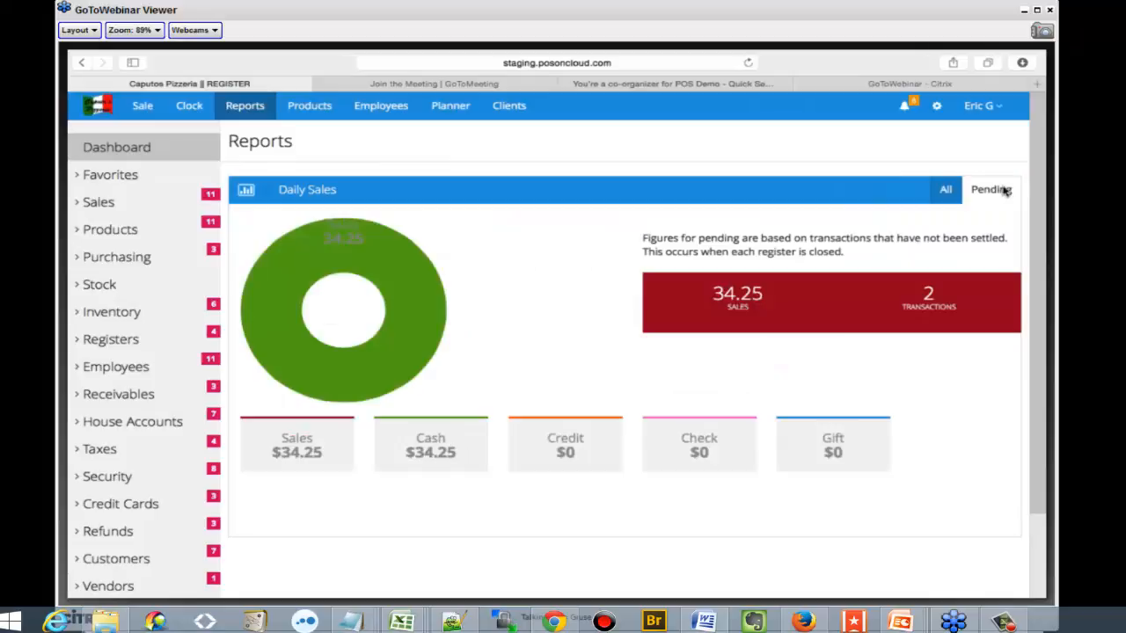
Run the Simple Daily Report from the sales reports and examine its totals, tender breakdown and category breakdown
click(135, 201)
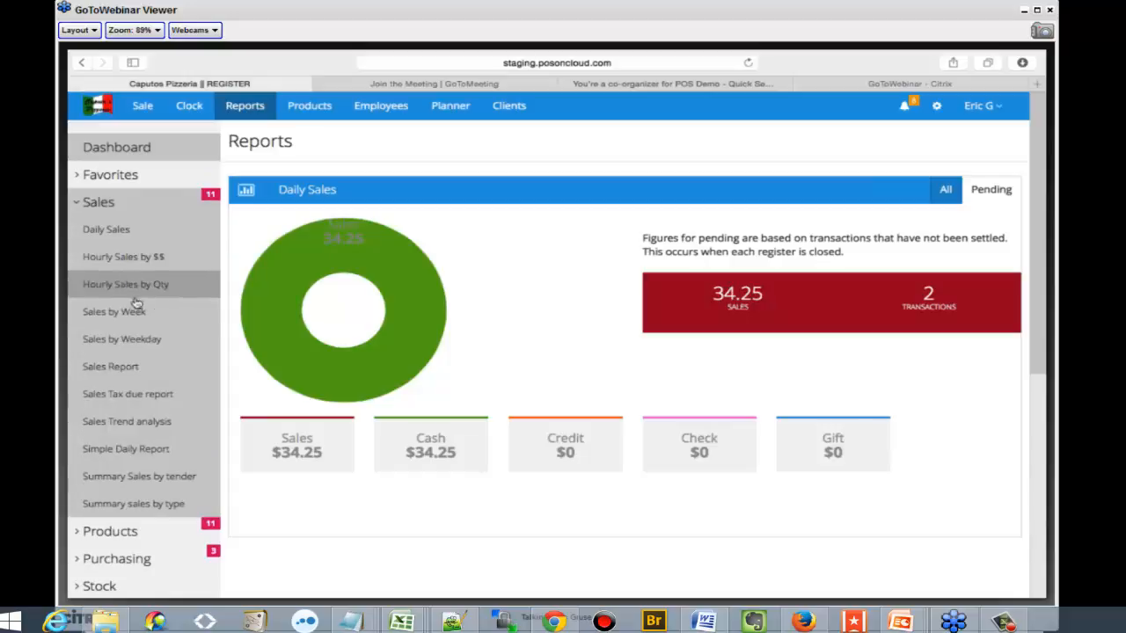
click(173, 455)
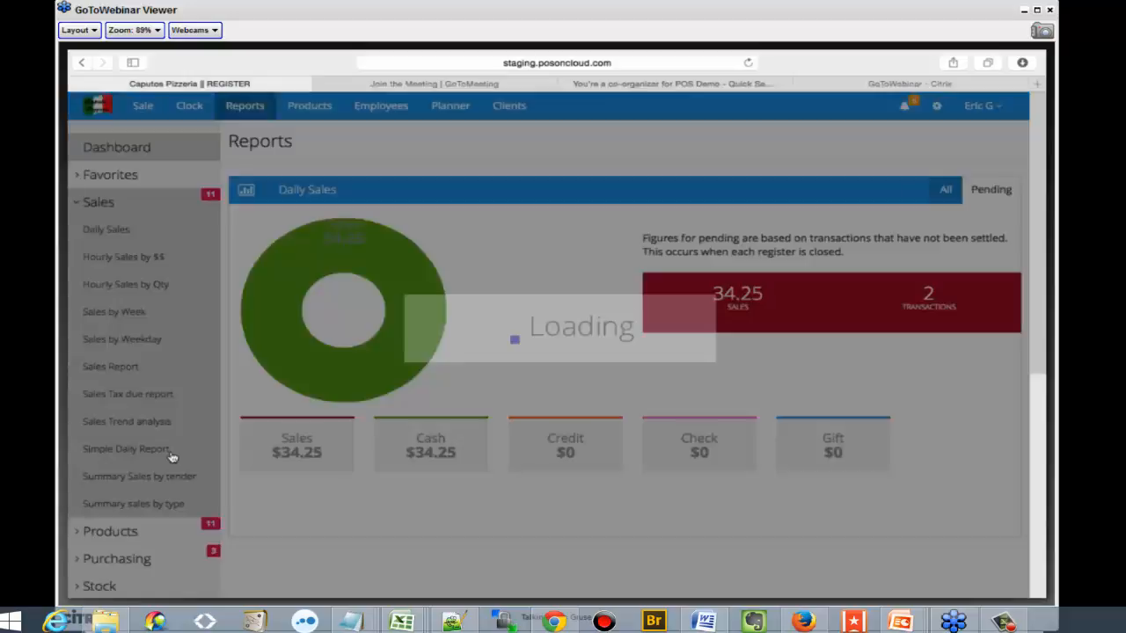
scroll(463, 189, down, 3)
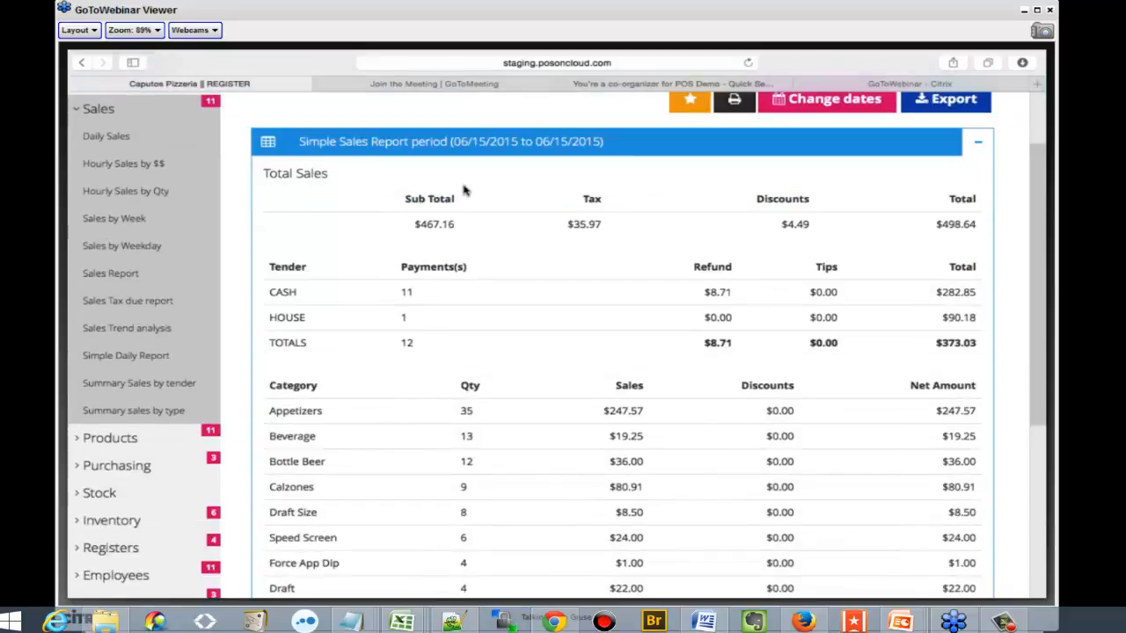
scroll(591, 283, down, 5)
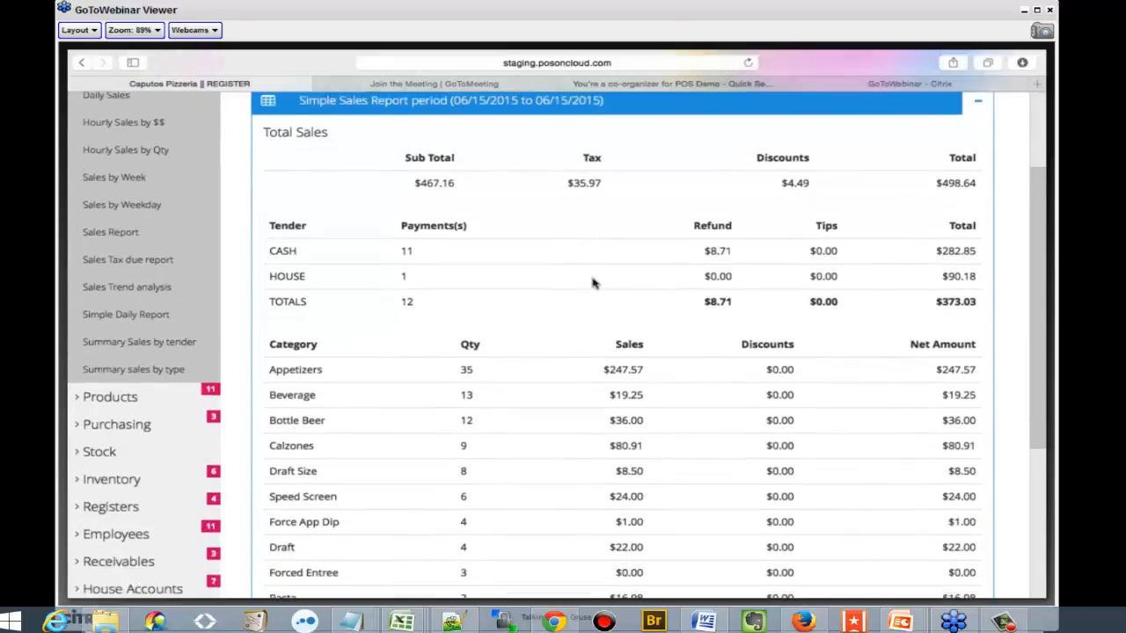
scroll(598, 281, down, 1)
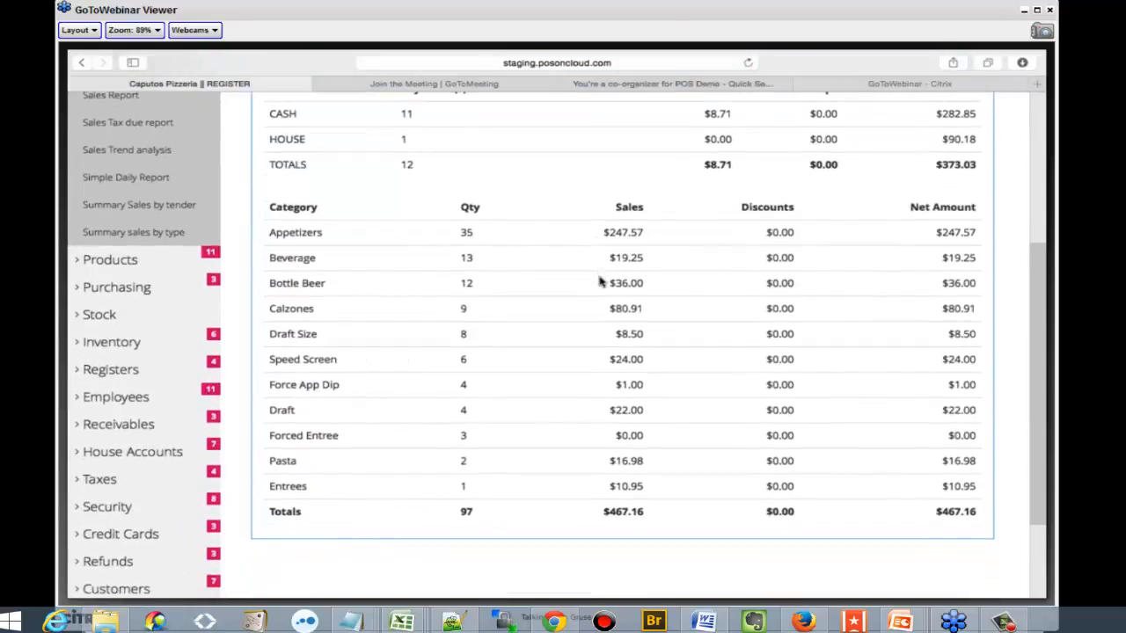
scroll(600, 282, up, 5)
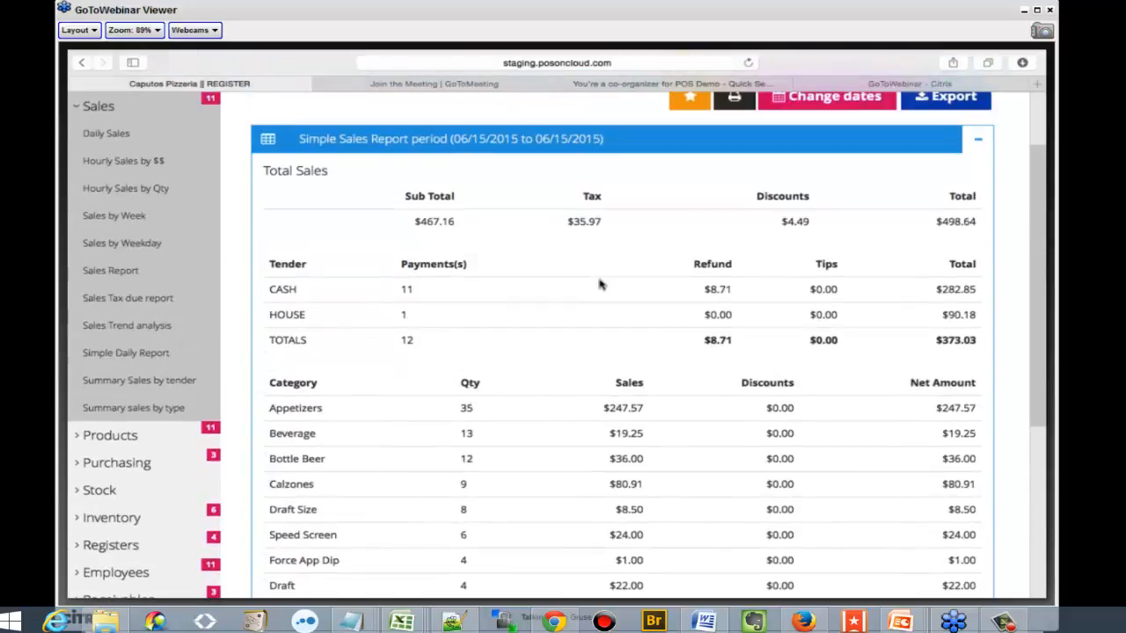
scroll(599, 283, down, 2)
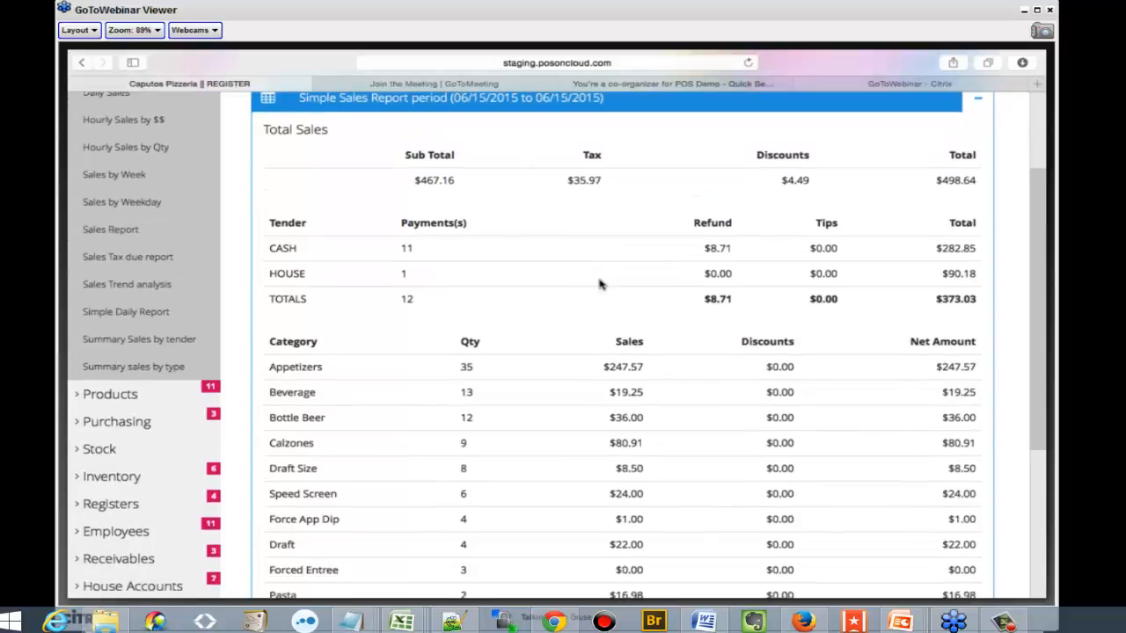
scroll(599, 283, down, 5)
scroll(598, 281, up, 8)
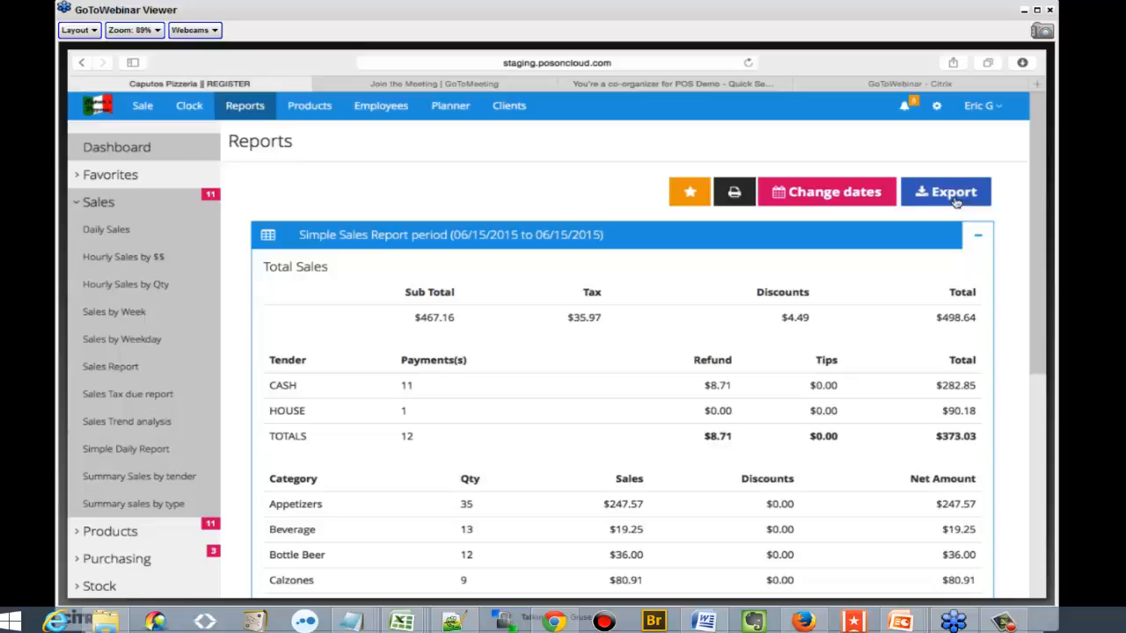
Look at the start and end date calendars for changing the sales report's period, leaving the dates unset
click(875, 193)
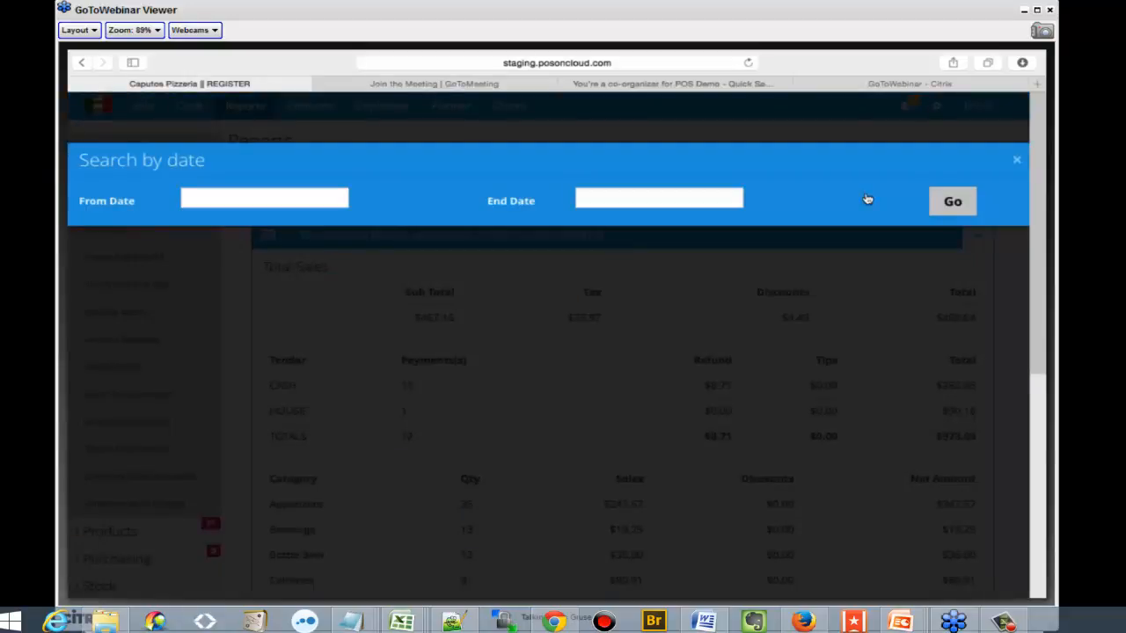
click(299, 195)
click(694, 197)
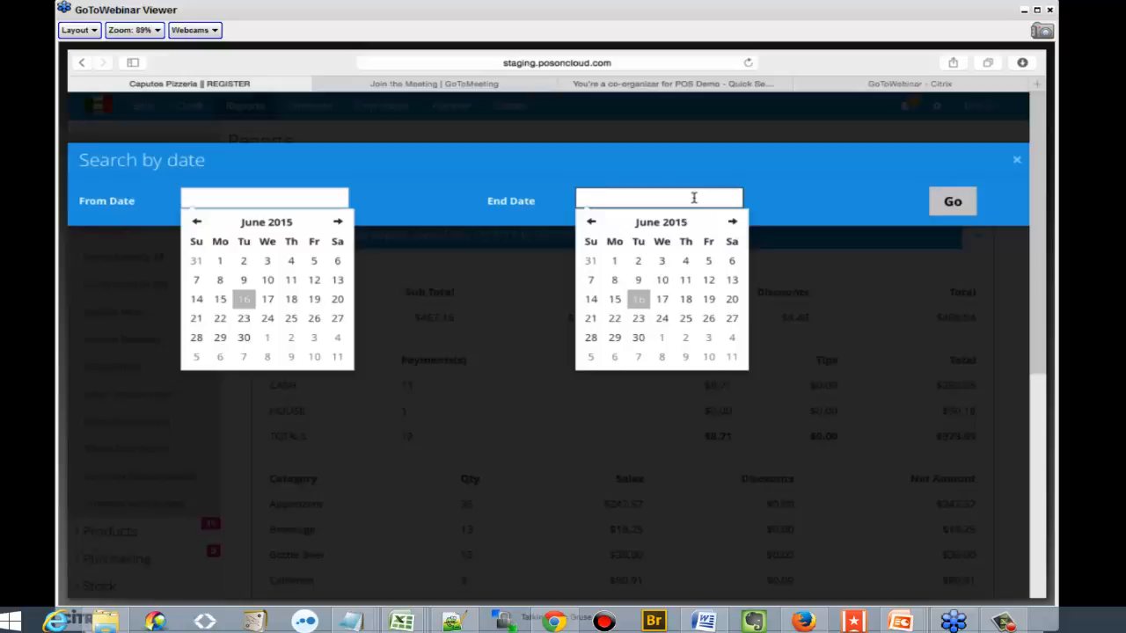
click(1015, 160)
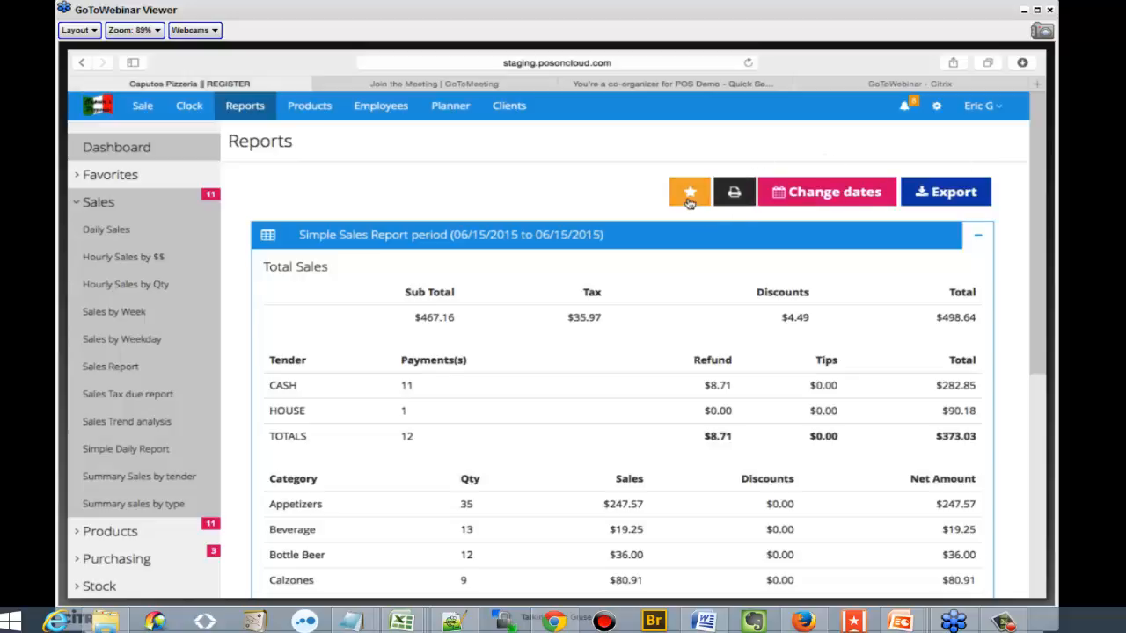
Check the favorite reports and collapse the sales report group
click(101, 175)
click(101, 175)
click(102, 204)
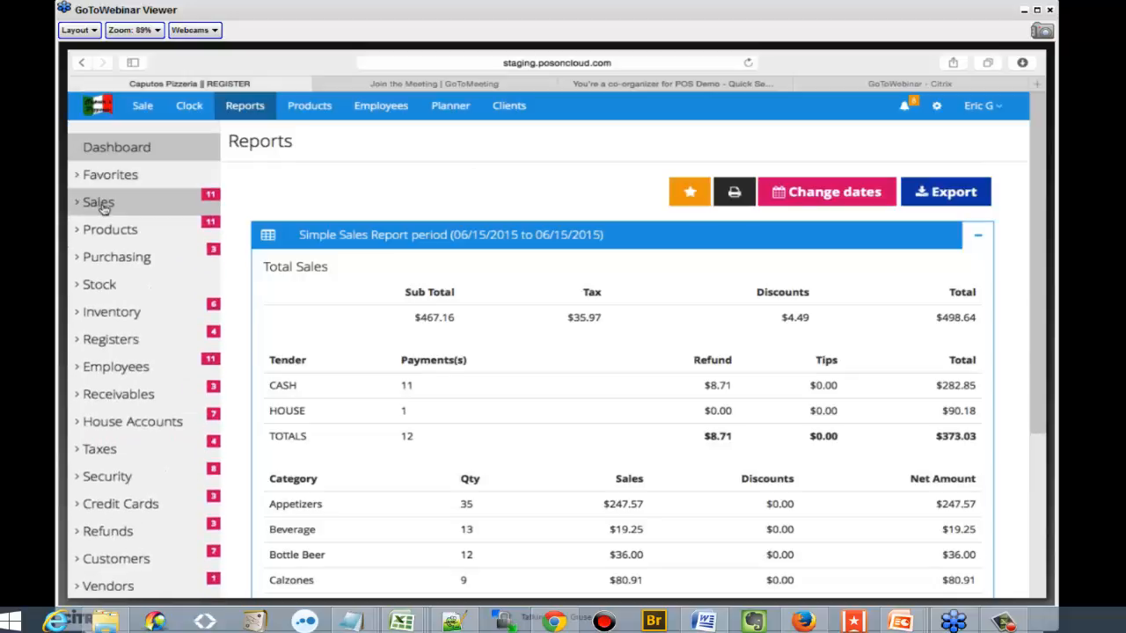
Run the Sales by individual product report for Caesar Salad
click(96, 230)
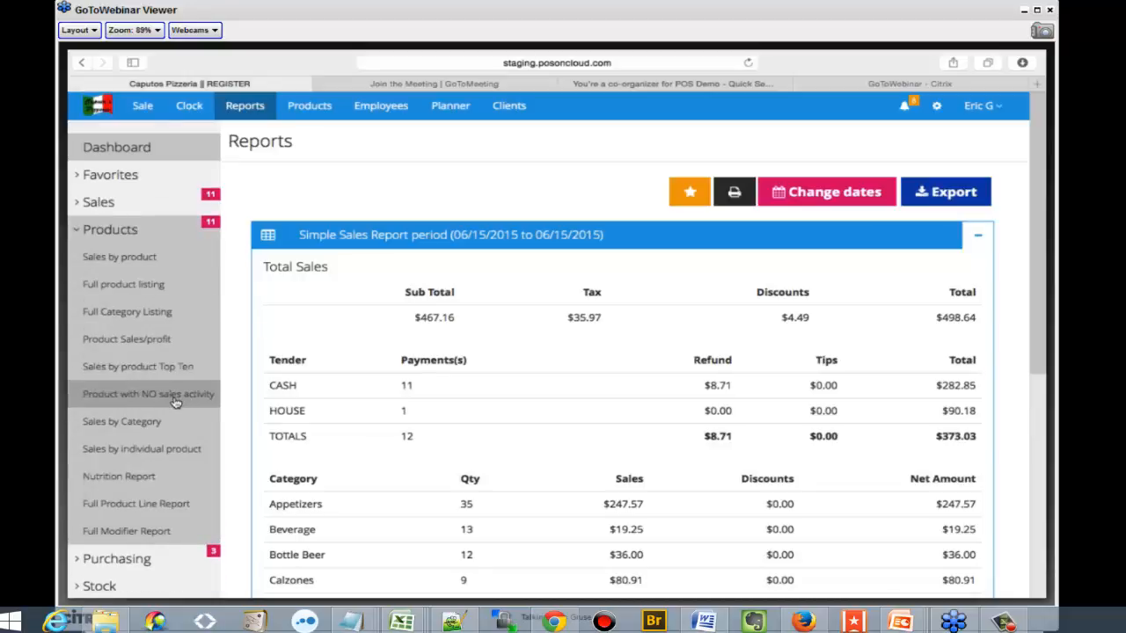
click(158, 458)
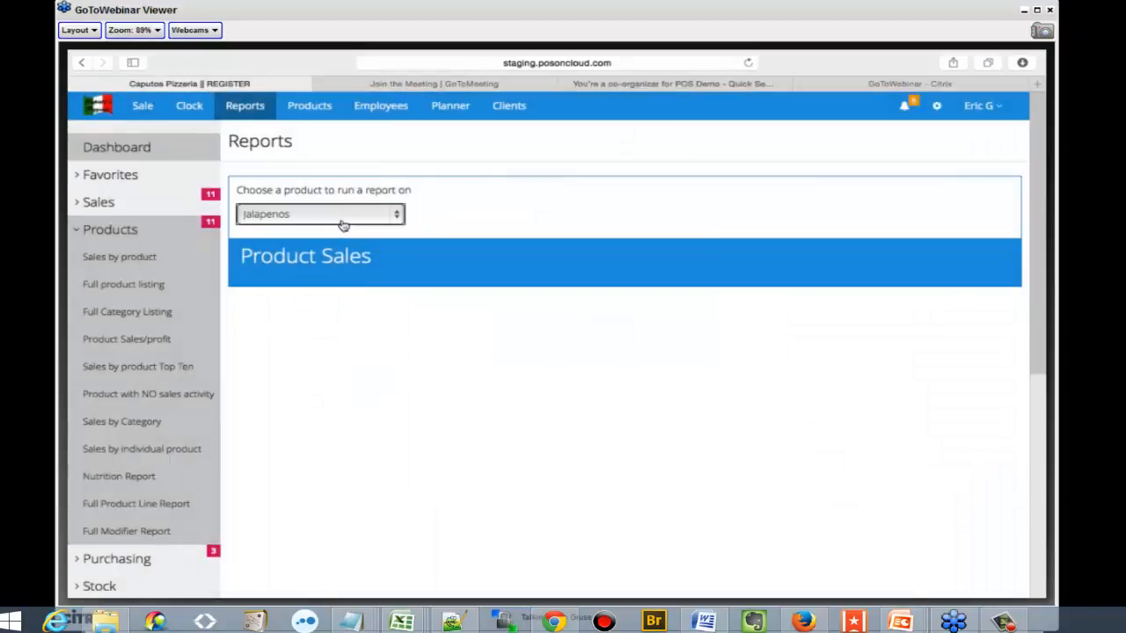
click(340, 218)
scroll(377, 354, down, 10)
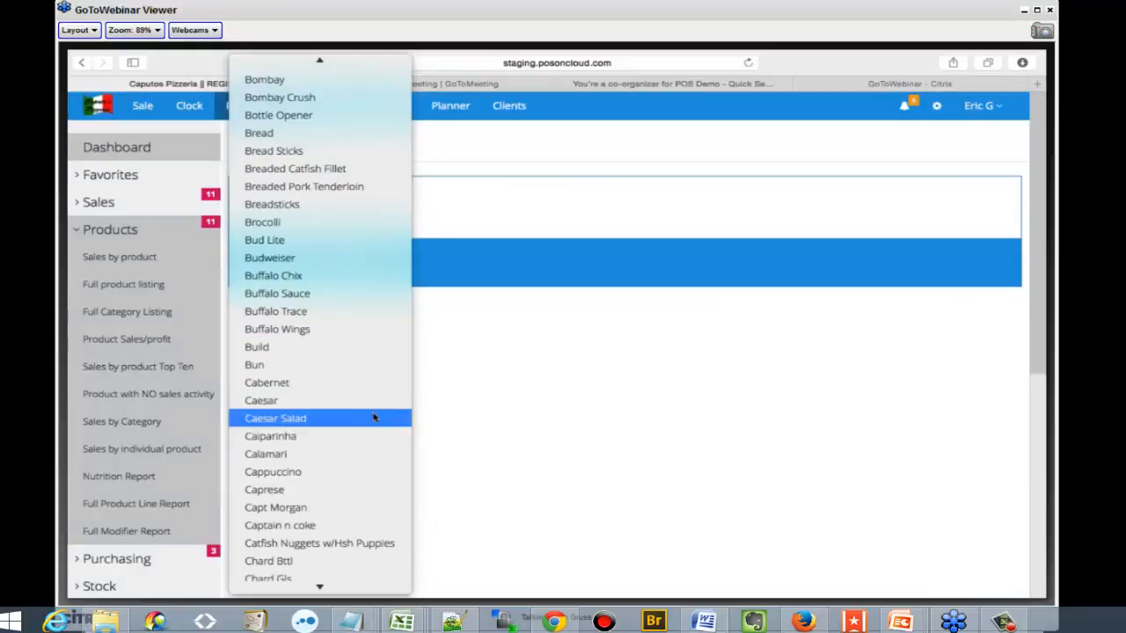
click(372, 418)
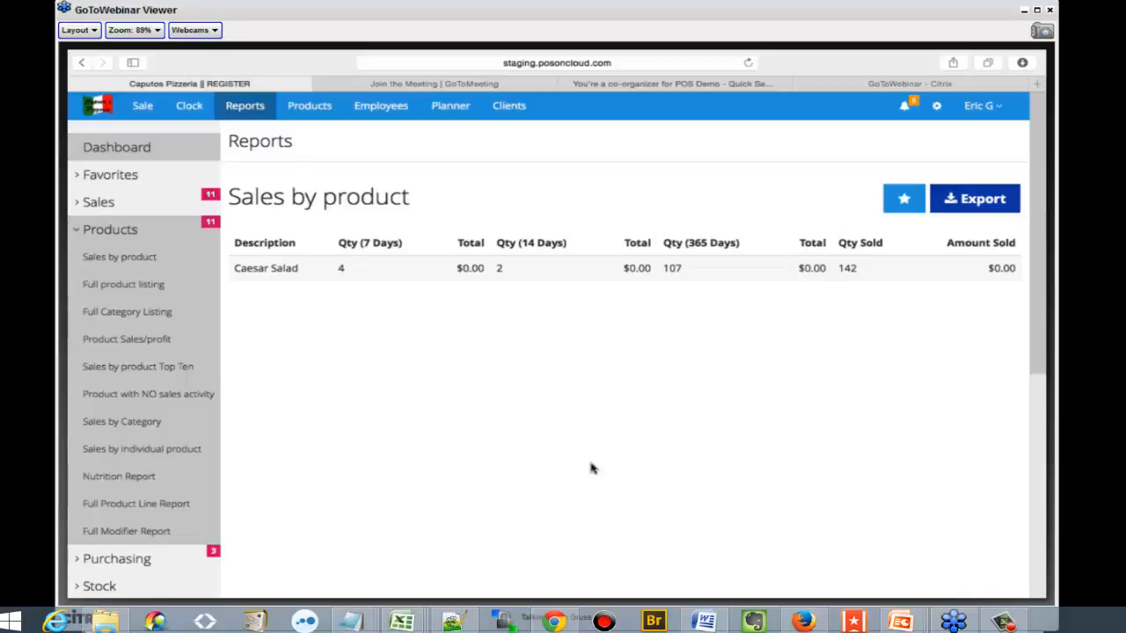
Look through the available purchasing, stock, inventory and register reports
click(95, 233)
click(107, 262)
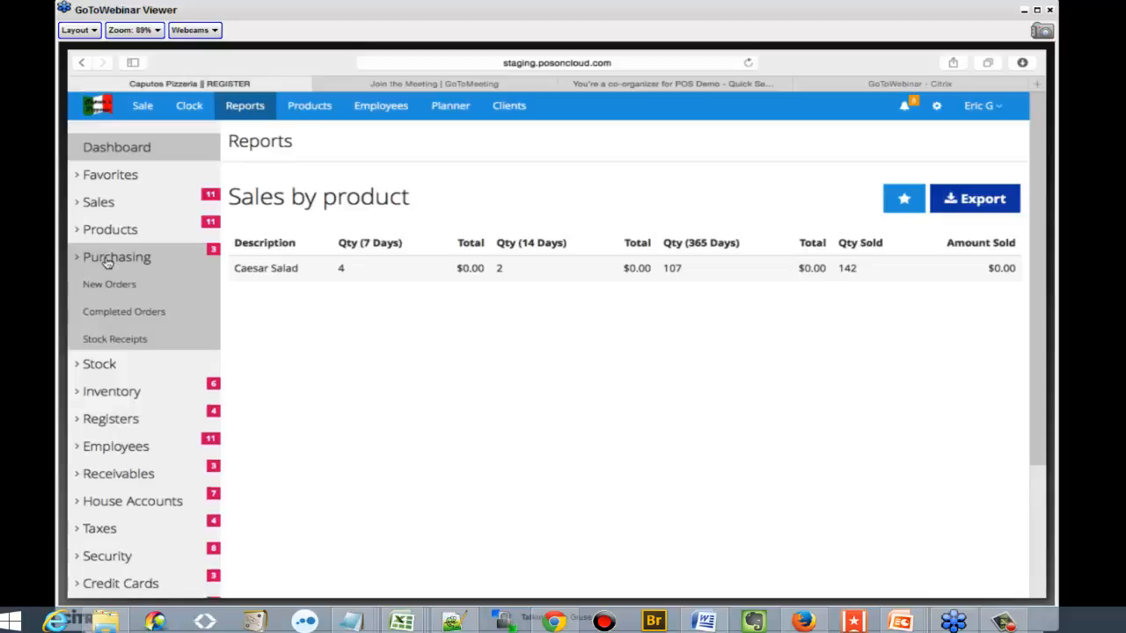
click(108, 259)
click(114, 285)
click(111, 313)
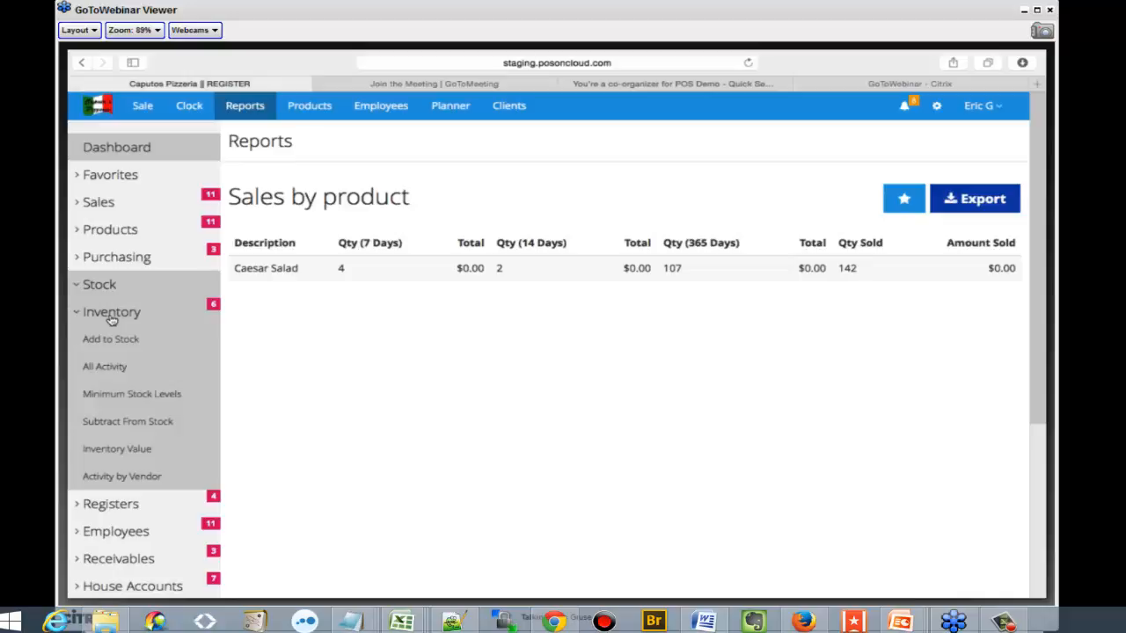
click(111, 315)
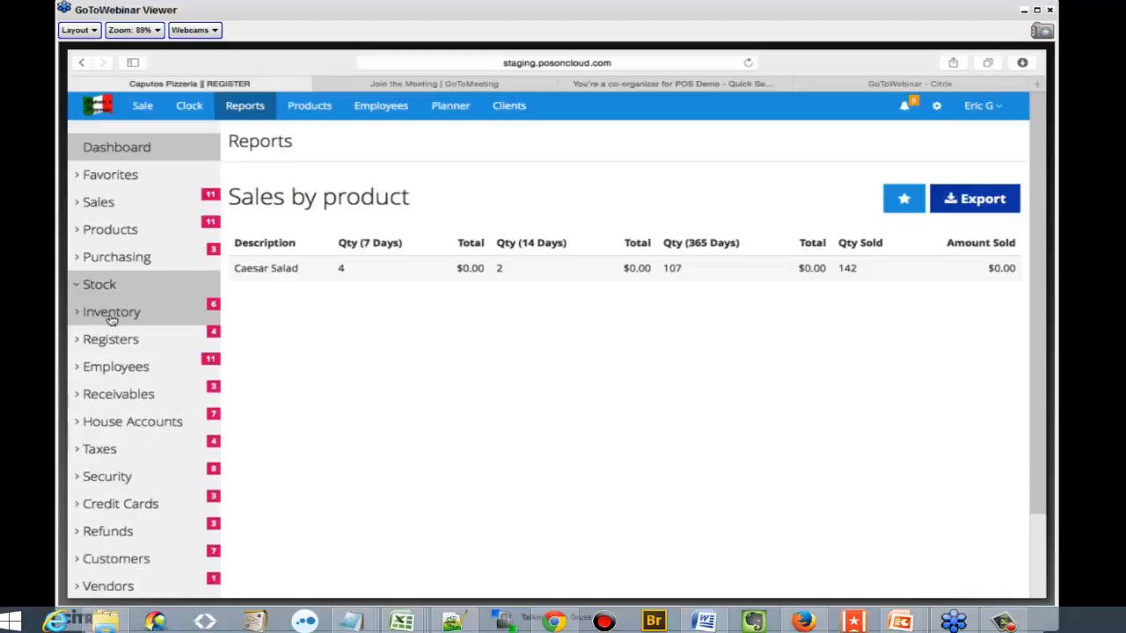
click(112, 341)
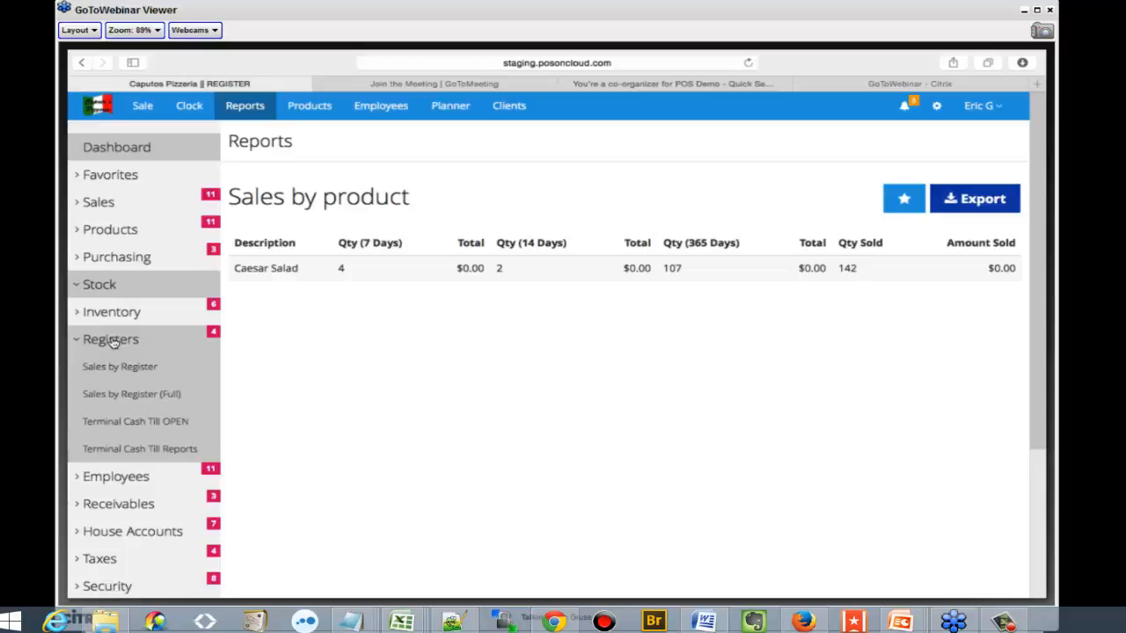
click(112, 341)
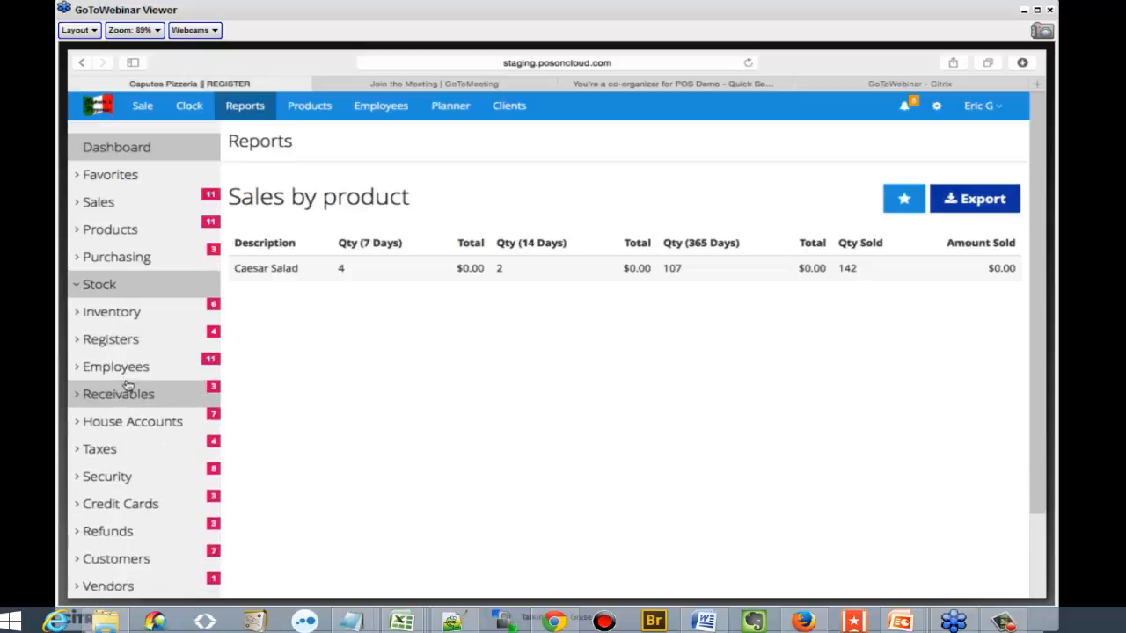
Run the Employee Time Summary report and look over the hours worked by each employee
click(123, 371)
scroll(122, 374, down, 3)
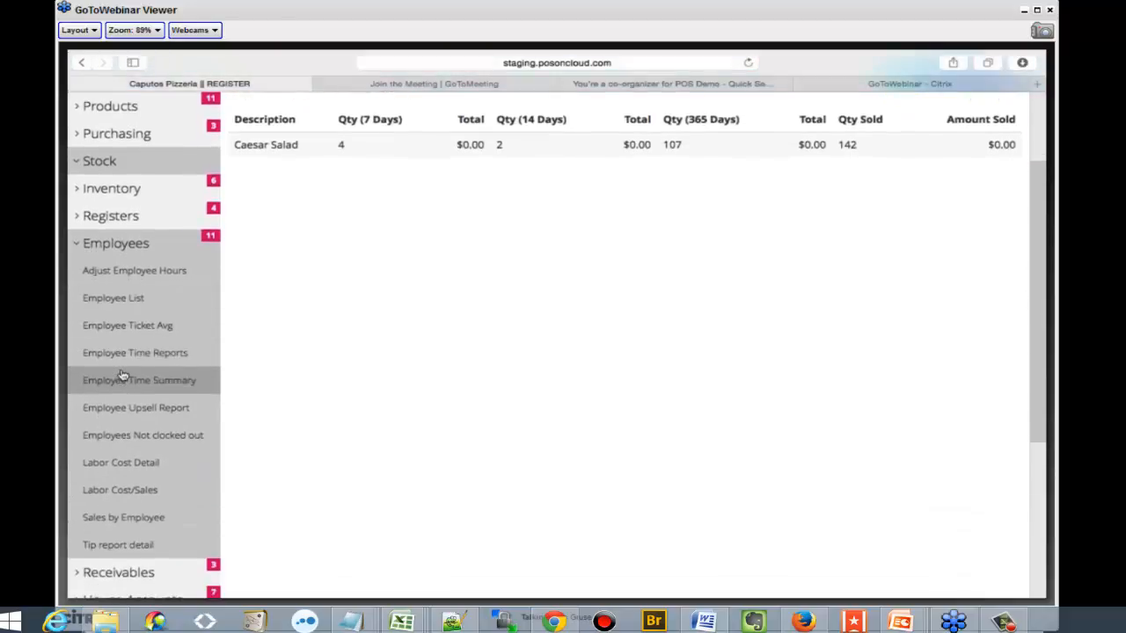
scroll(122, 374, down, 1)
click(122, 373)
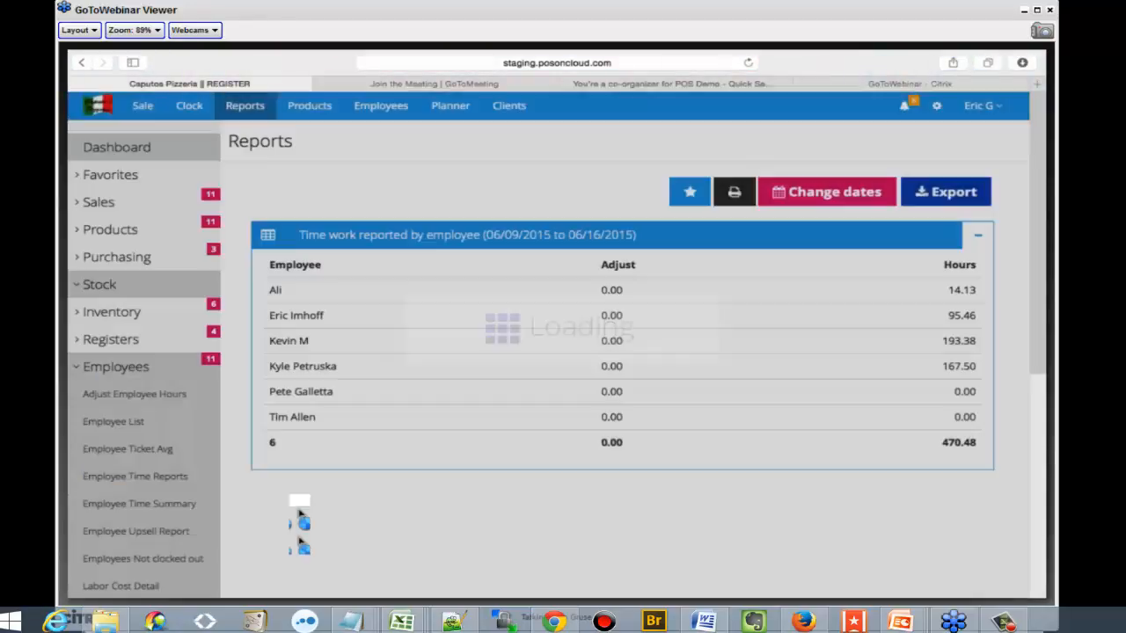
scroll(294, 498, down, 4)
scroll(294, 497, up, 3)
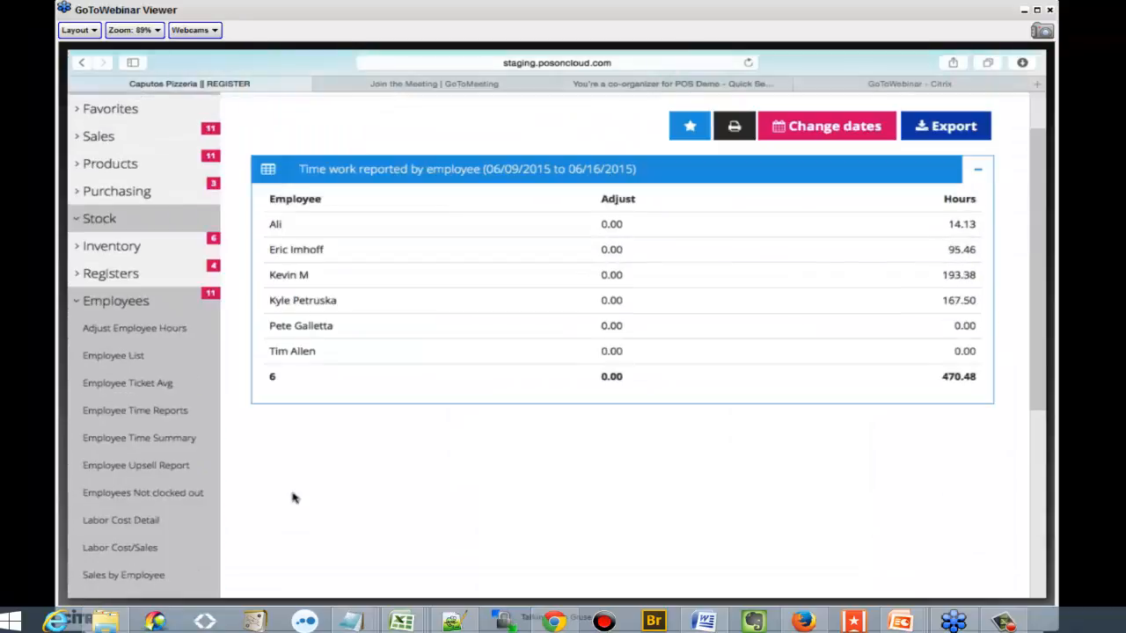
Check the receivables report group and run the House Accounts All Activity report
scroll(294, 498, down, 1)
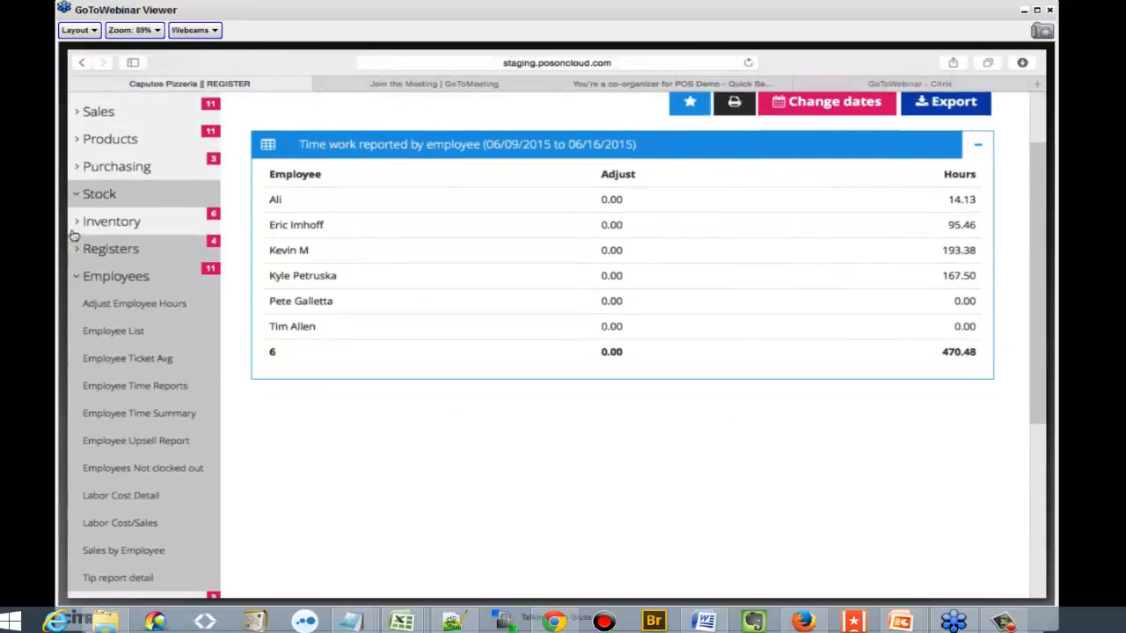
click(106, 277)
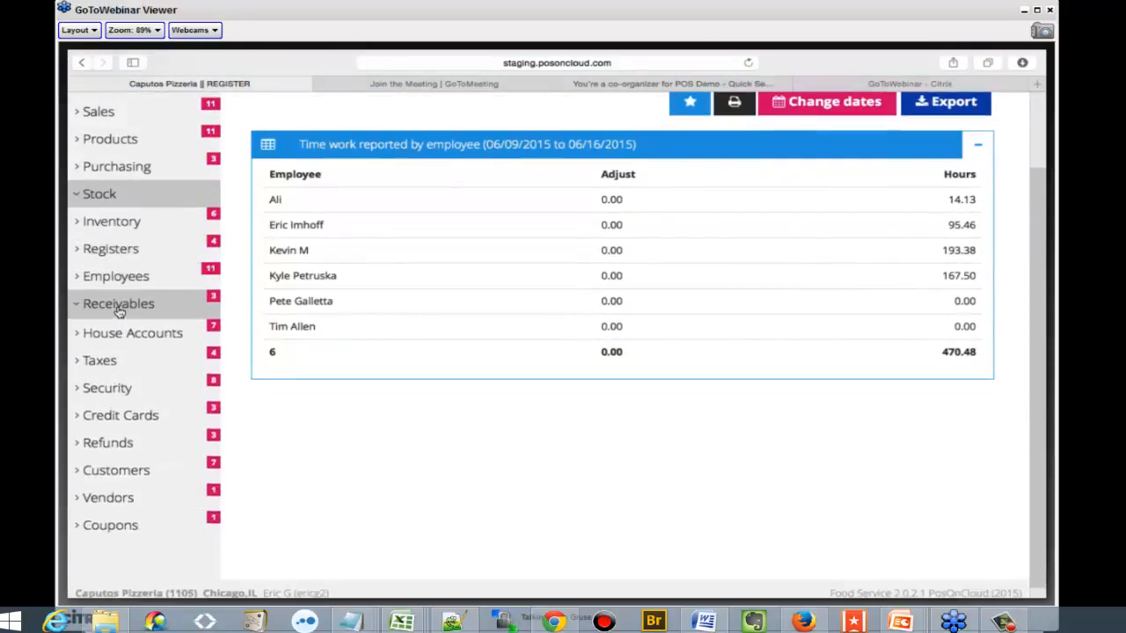
click(118, 306)
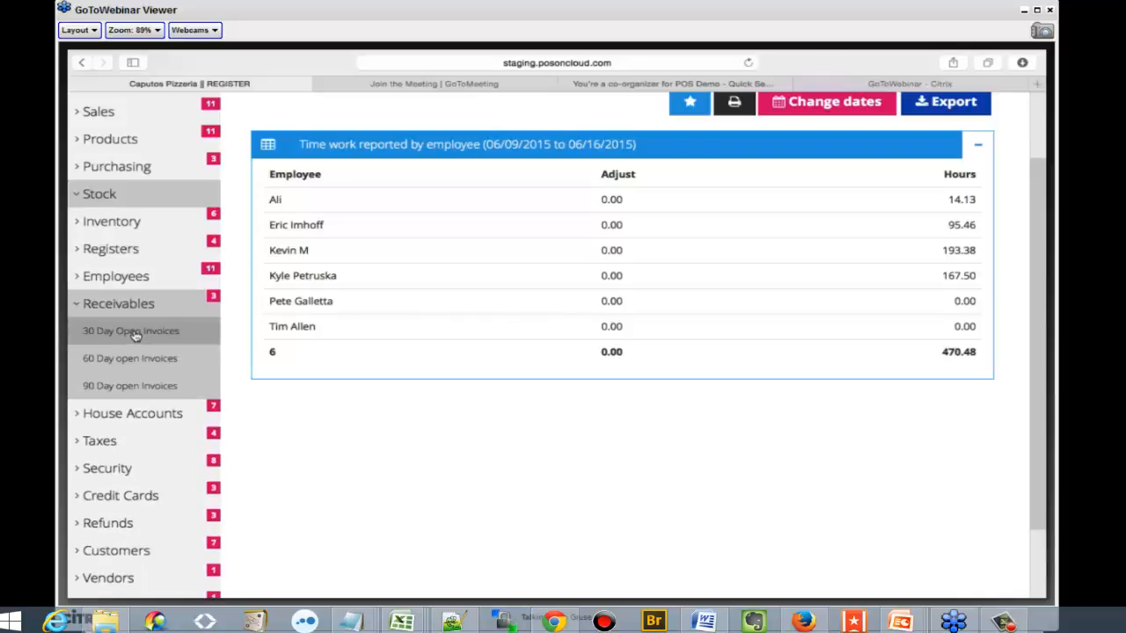
click(139, 415)
click(122, 305)
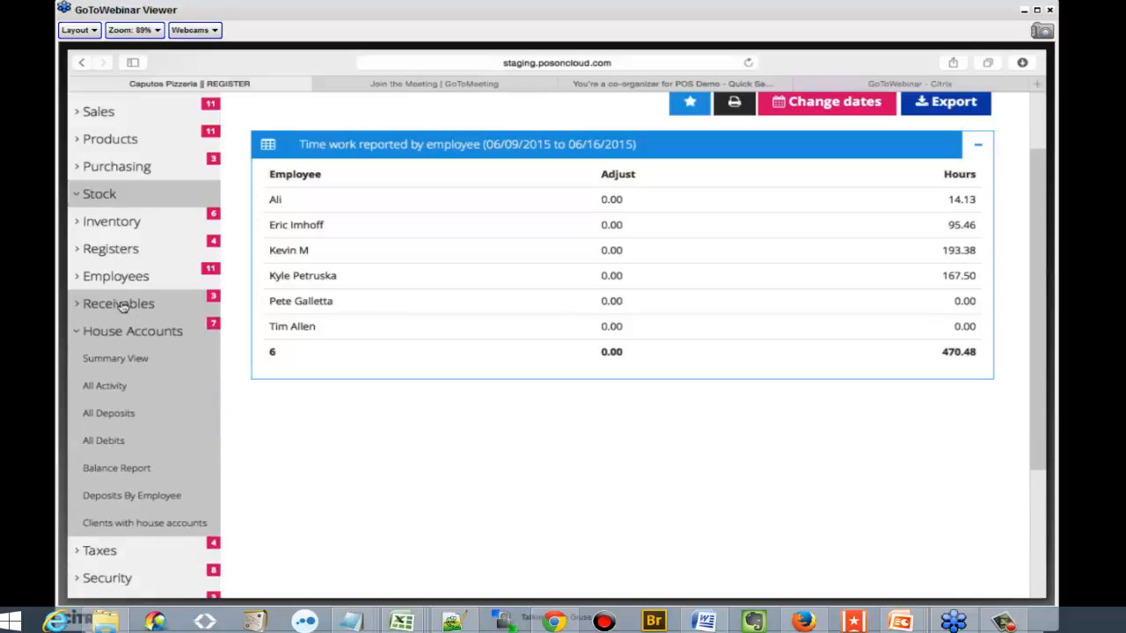
click(125, 385)
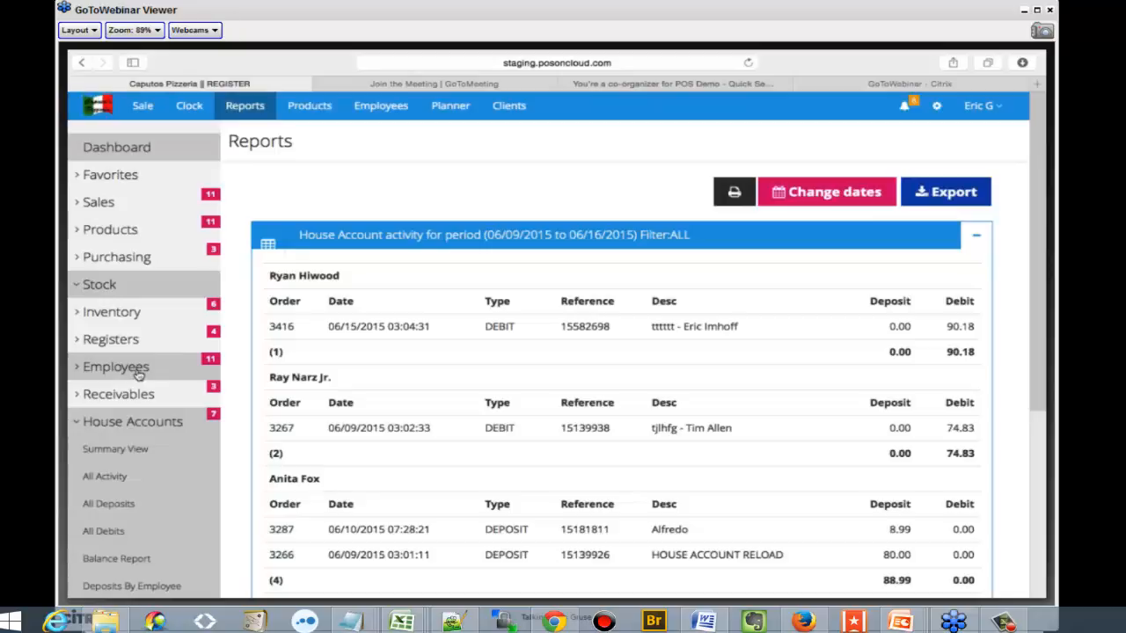
Collapse the house account reports and look through the available tax reports
click(124, 418)
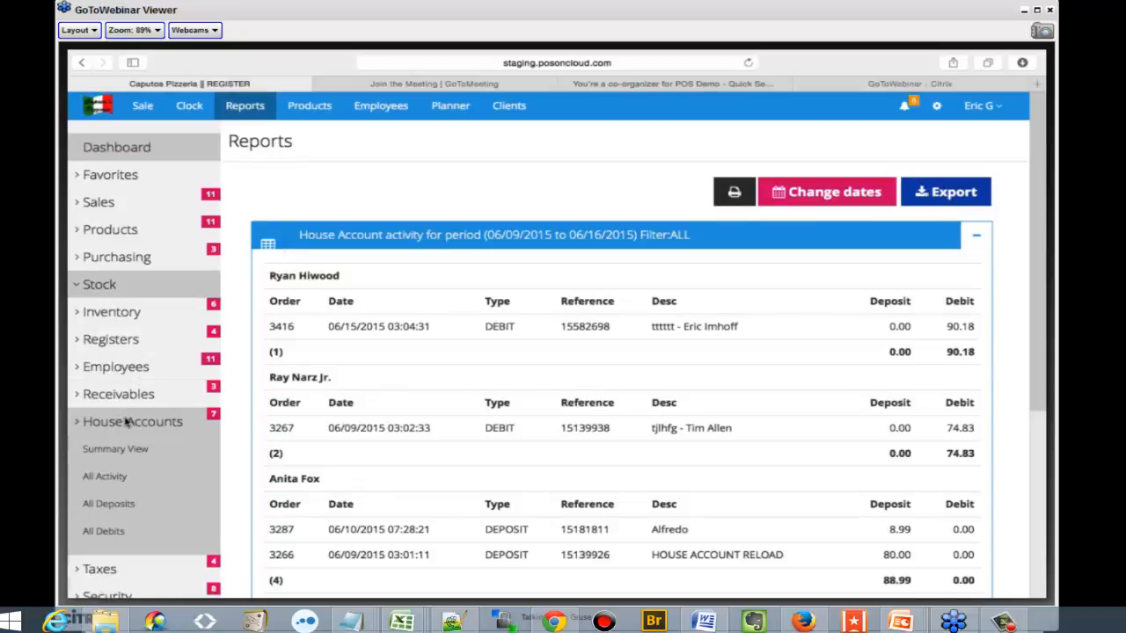
click(127, 448)
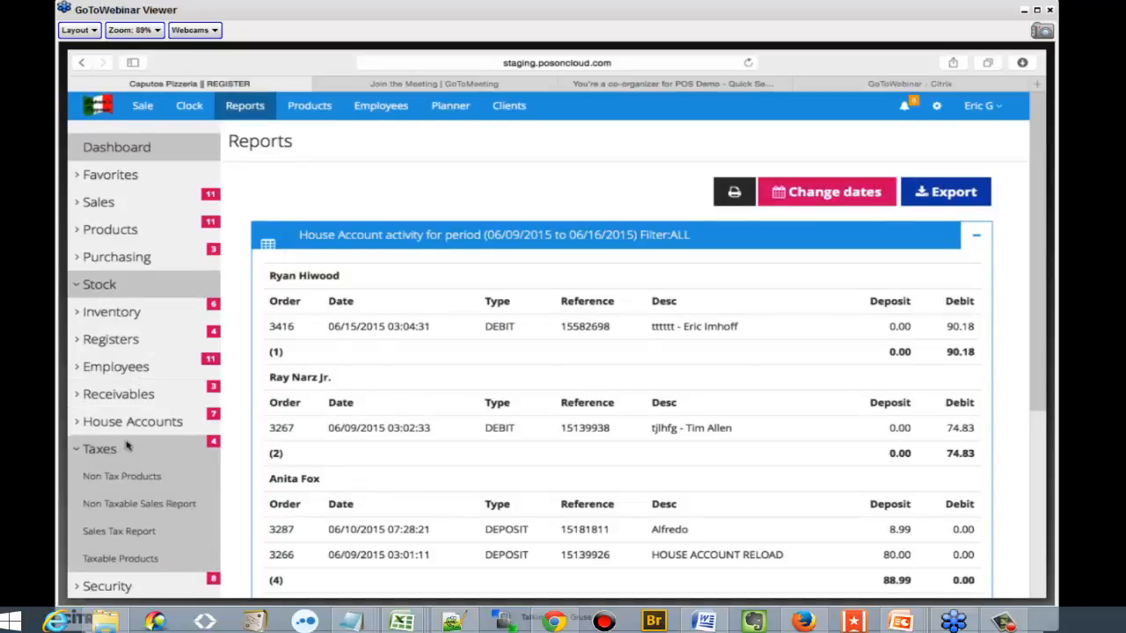
scroll(128, 448, down, 3)
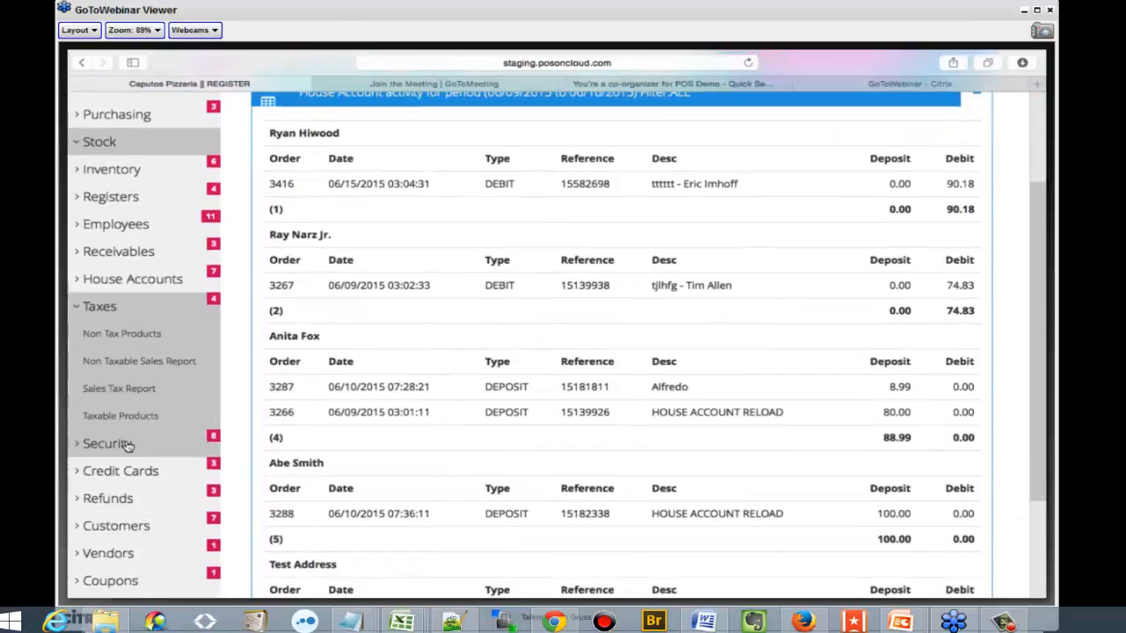
click(125, 311)
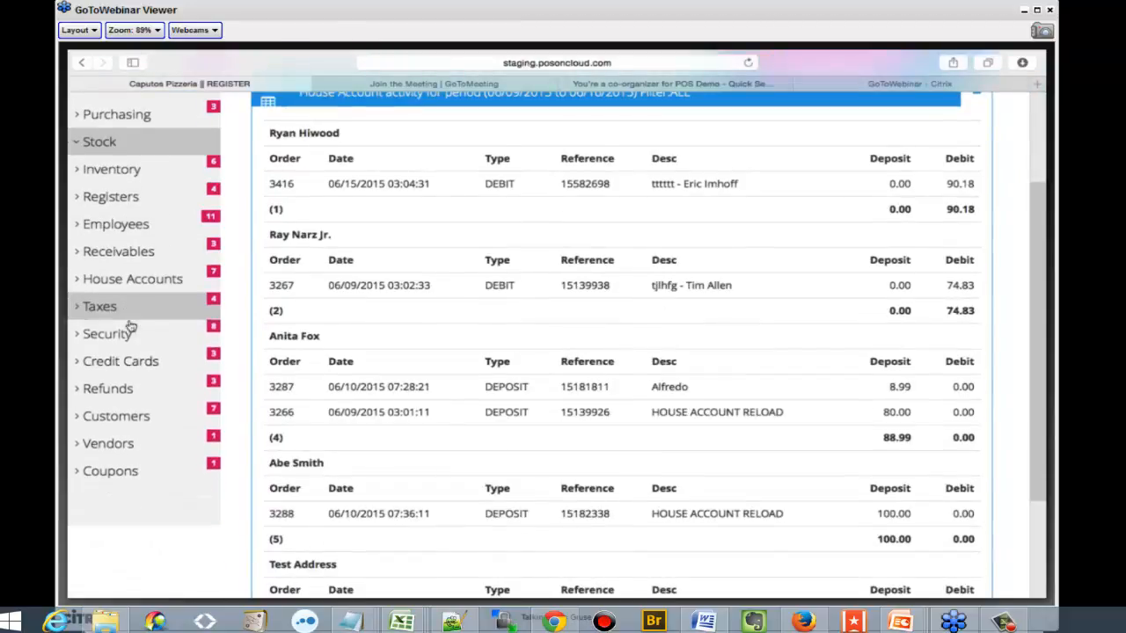
Run the Gift Cards security report, look over the gift card actions, and collapse the security report group
click(130, 329)
scroll(132, 335, down, 1)
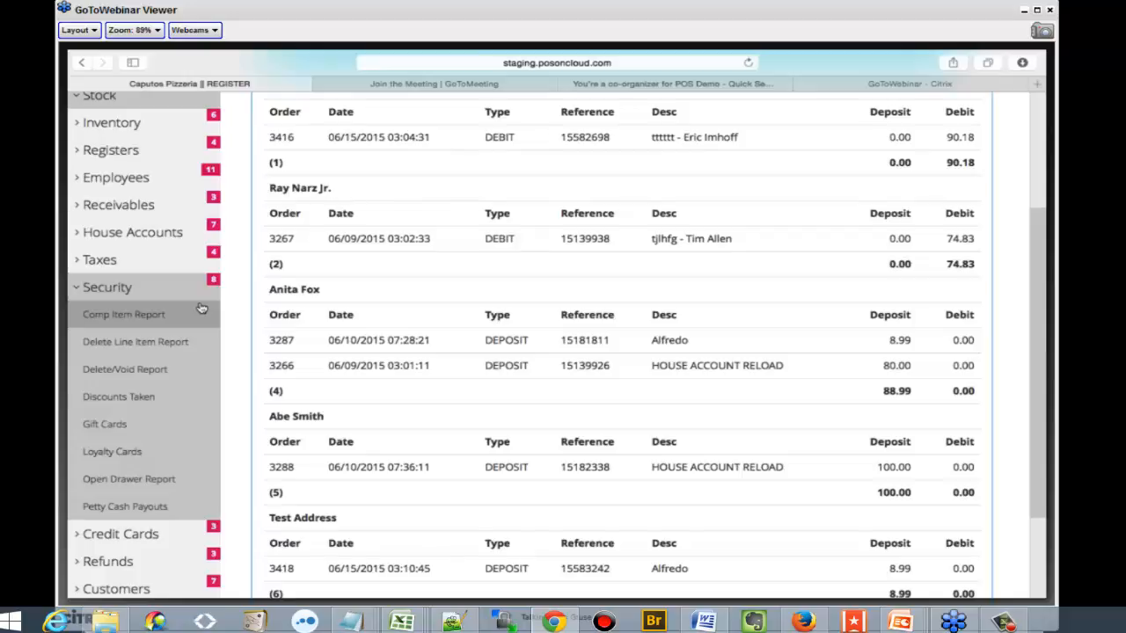
click(176, 427)
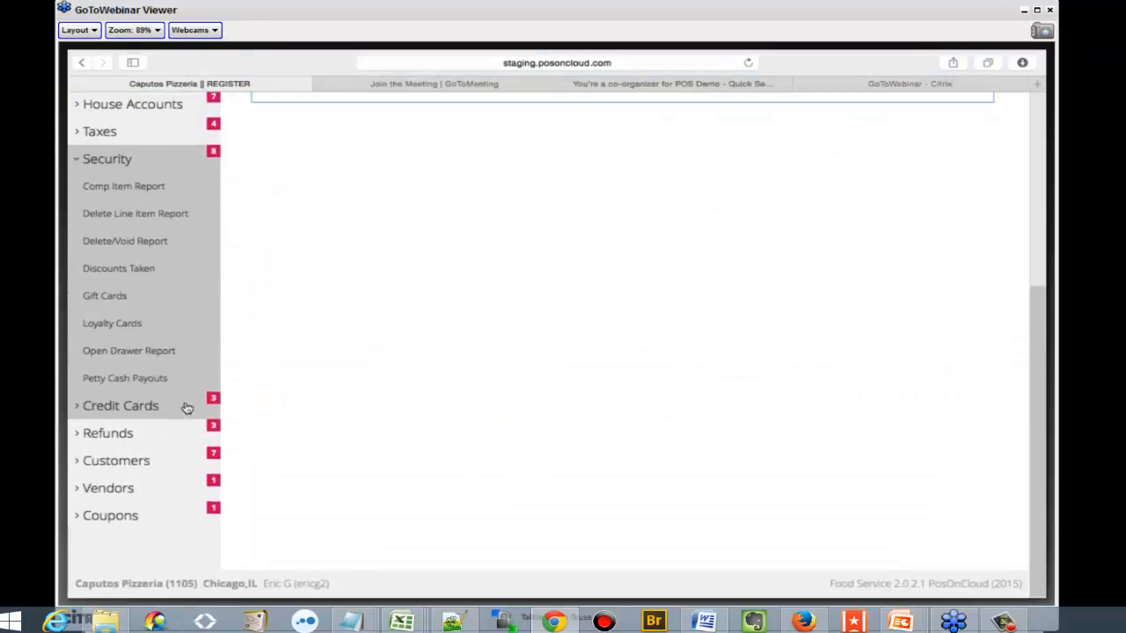
scroll(306, 415, up, 1)
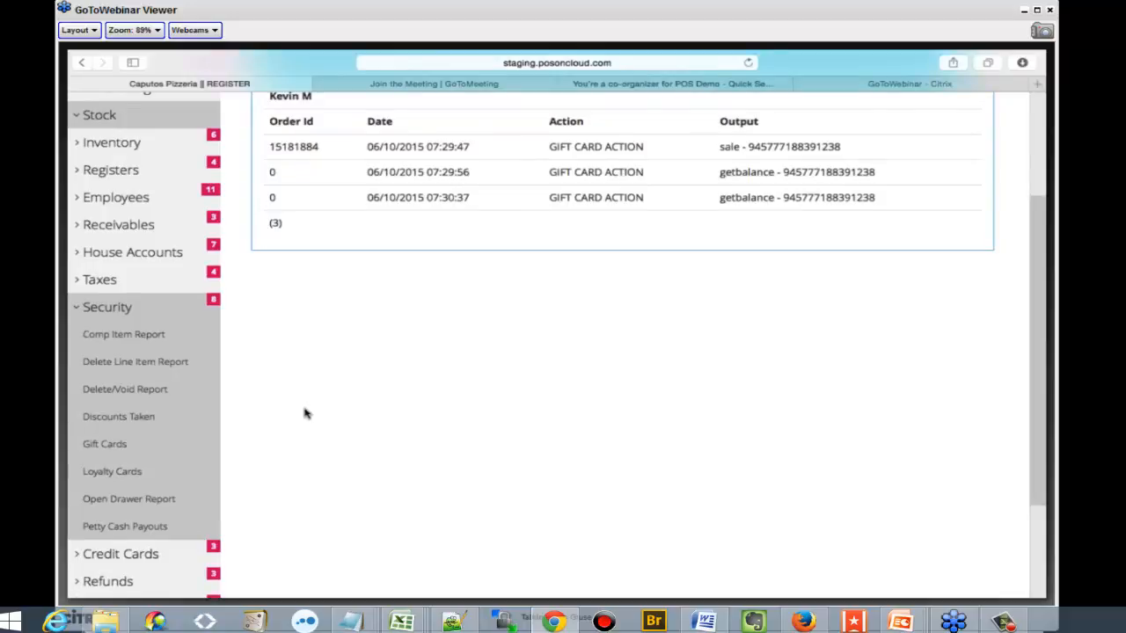
scroll(308, 409, up, 3)
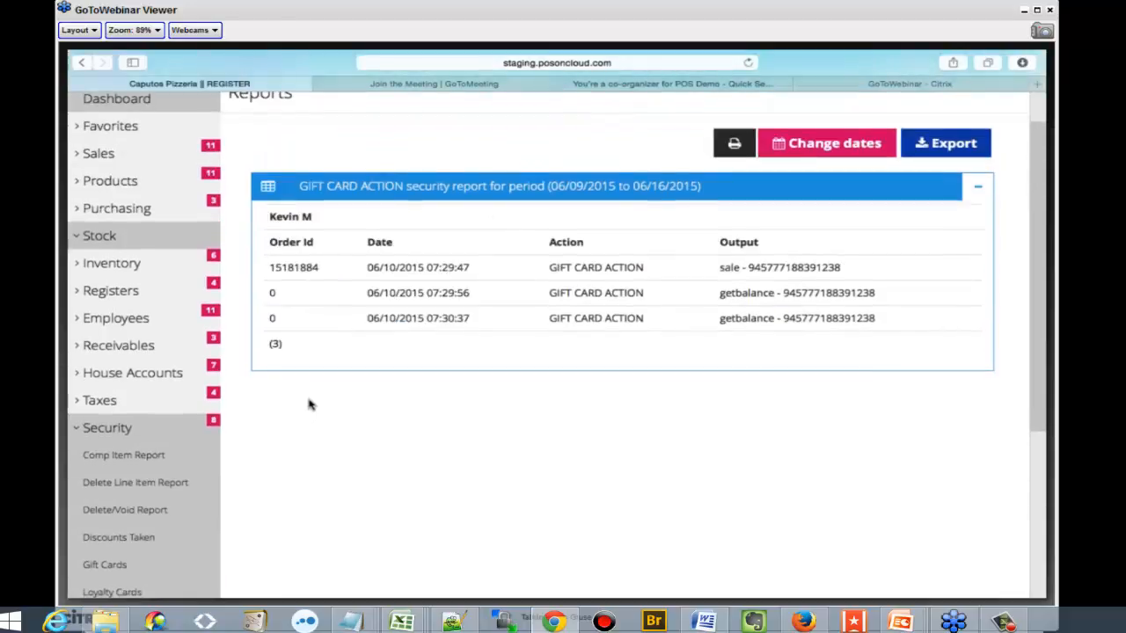
click(102, 431)
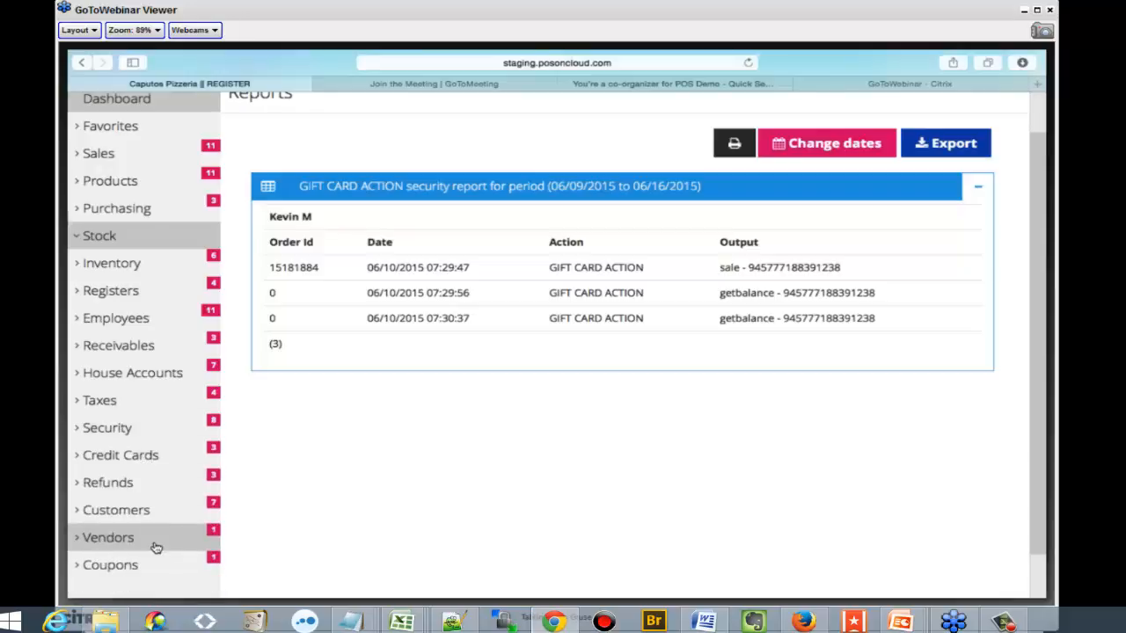
scroll(392, 508, up, 1)
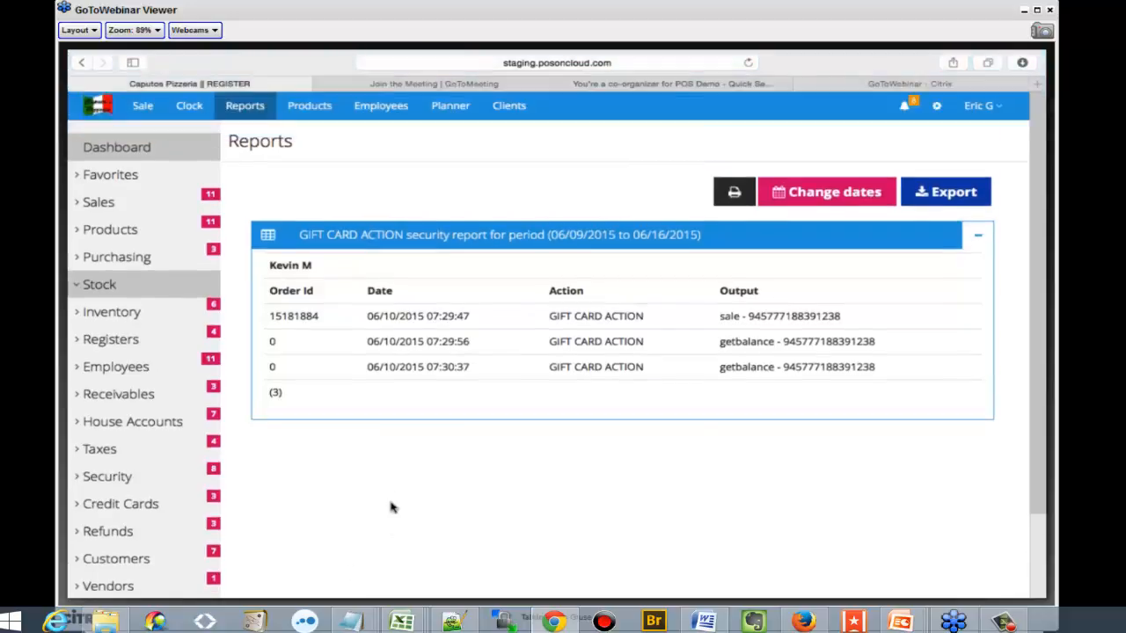
Look over the product categories and open the list of item kits
click(310, 114)
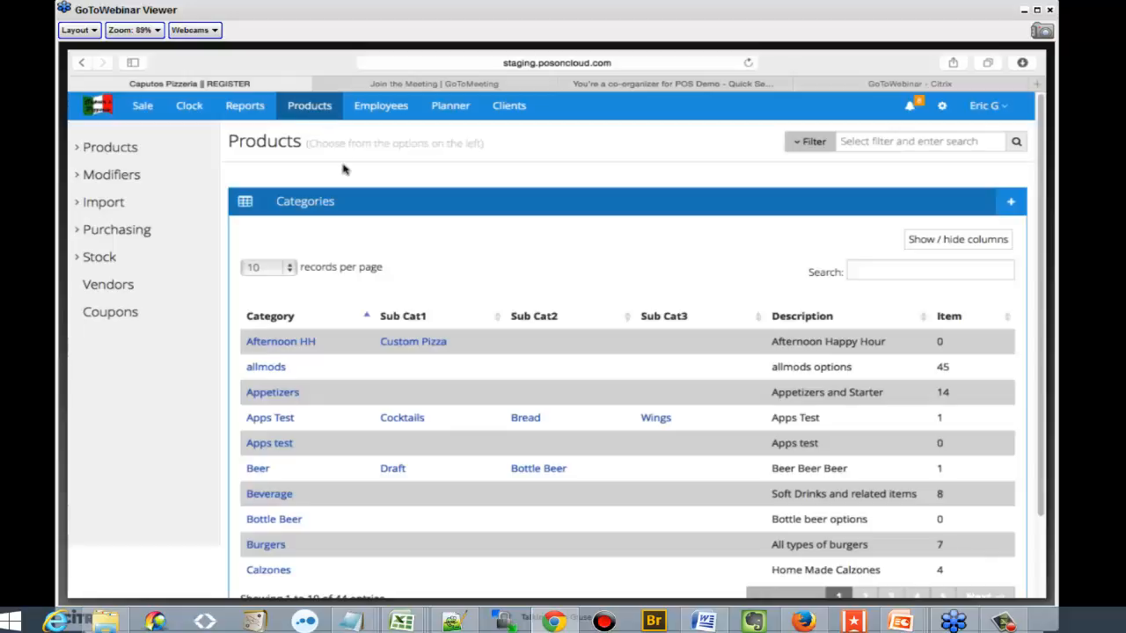
scroll(351, 219, down, 2)
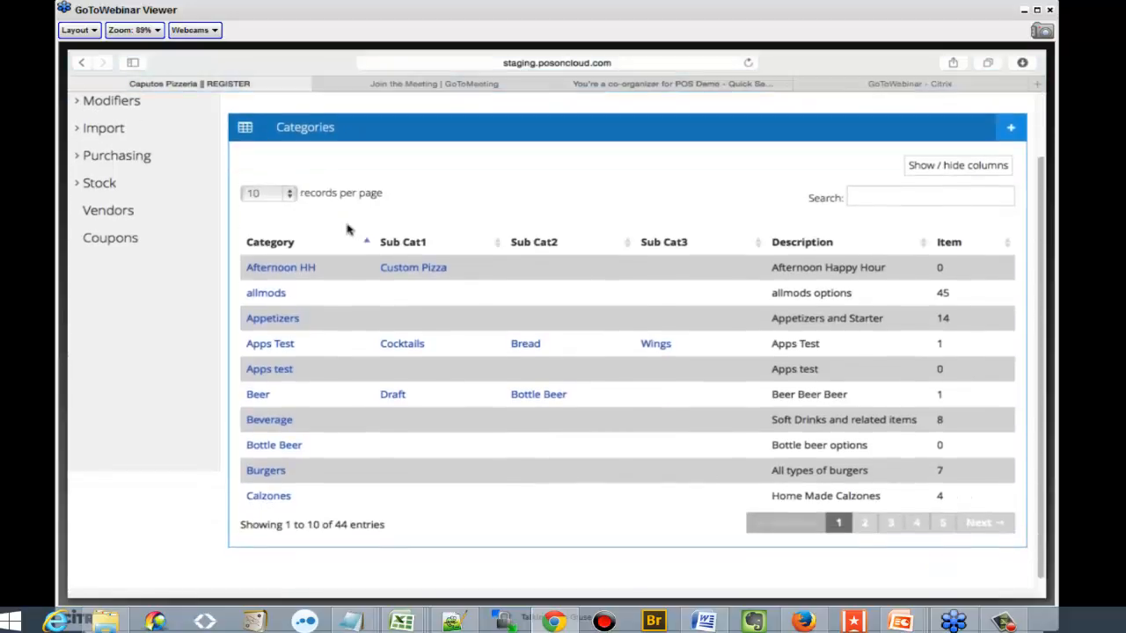
scroll(325, 248, up, 3)
click(101, 138)
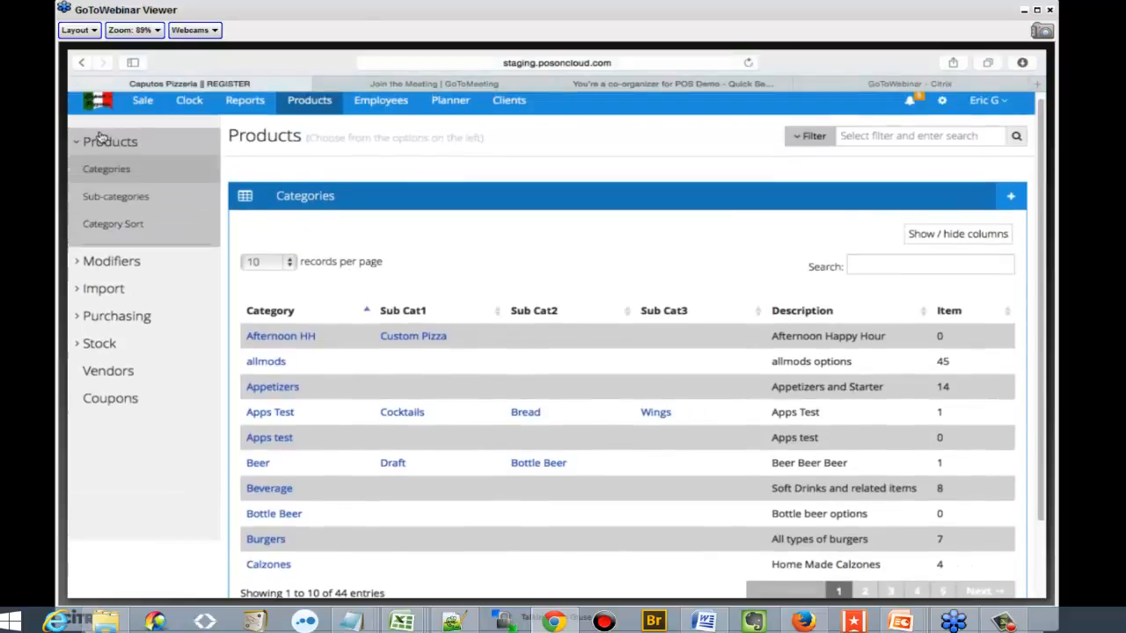
click(157, 299)
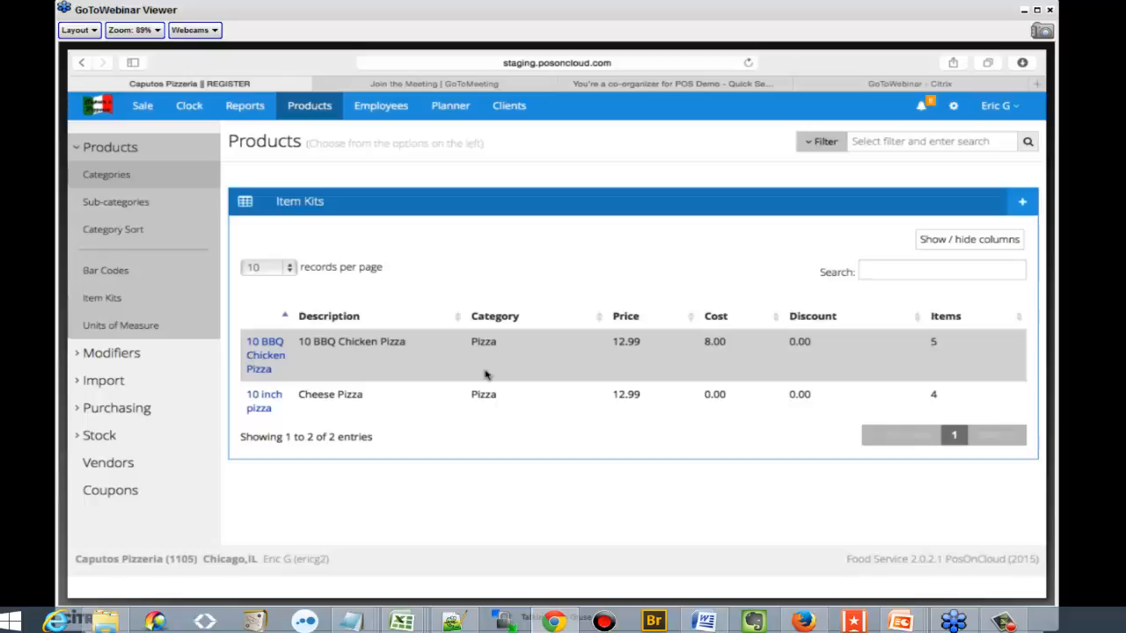
Review the pricing, component products and inventory of the 10 BBQ Chicken Pizza item kit, and close it without changes
click(260, 403)
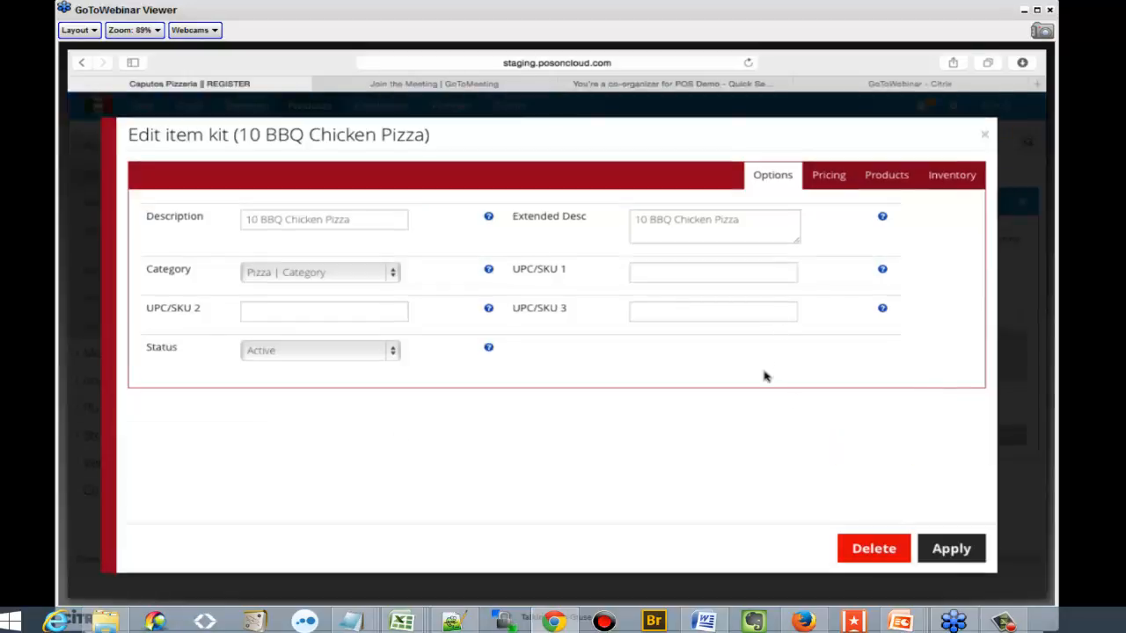
click(827, 180)
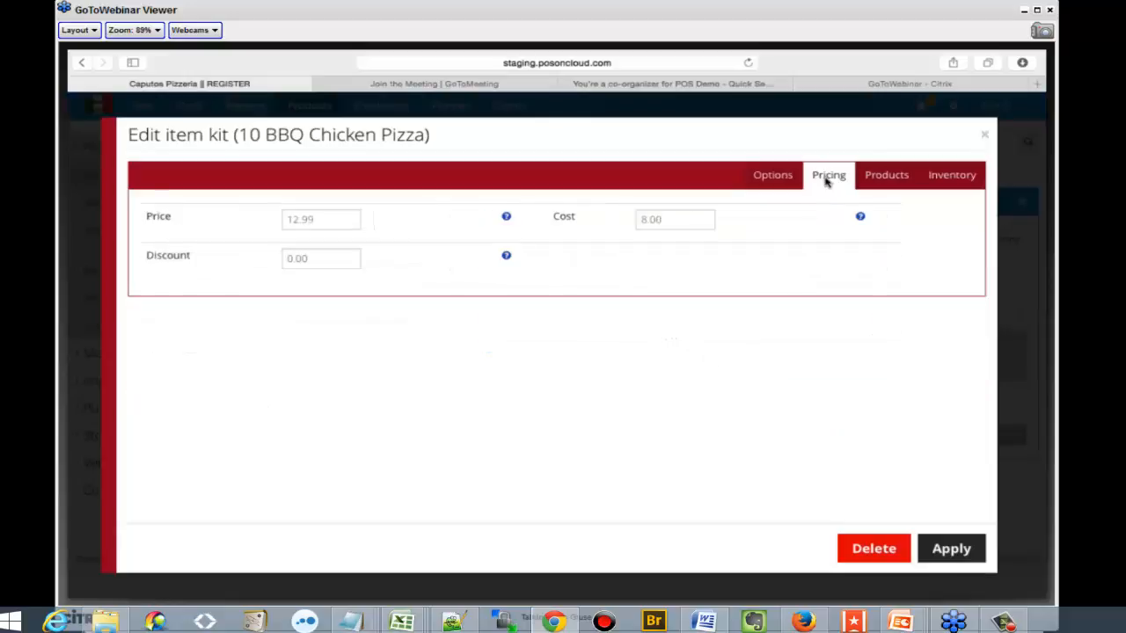
click(882, 177)
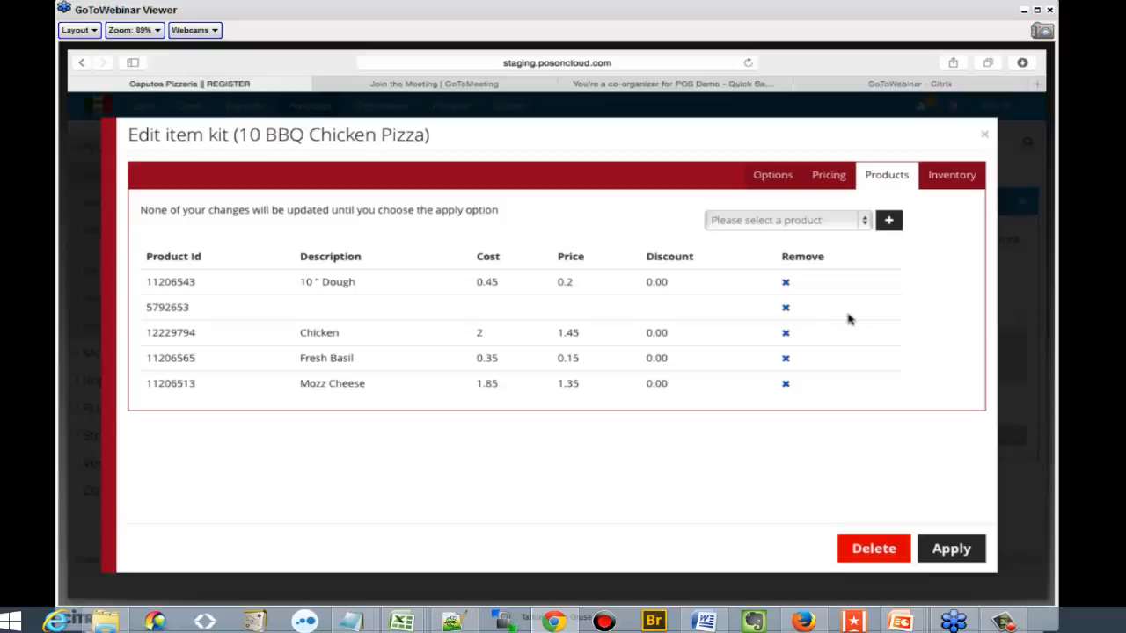
click(950, 180)
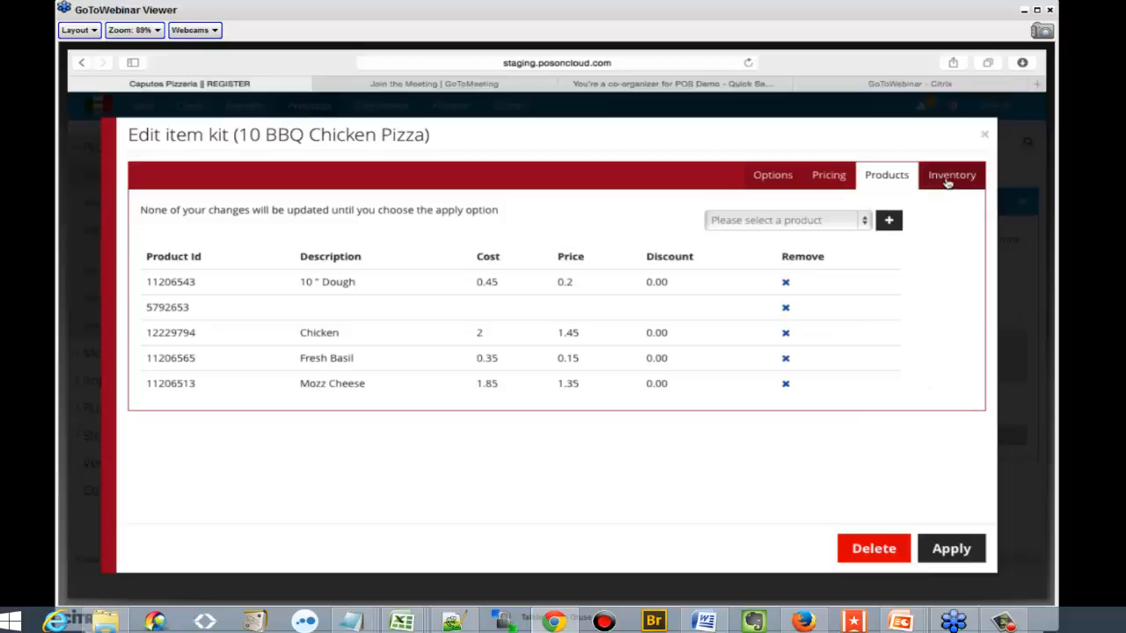
click(983, 135)
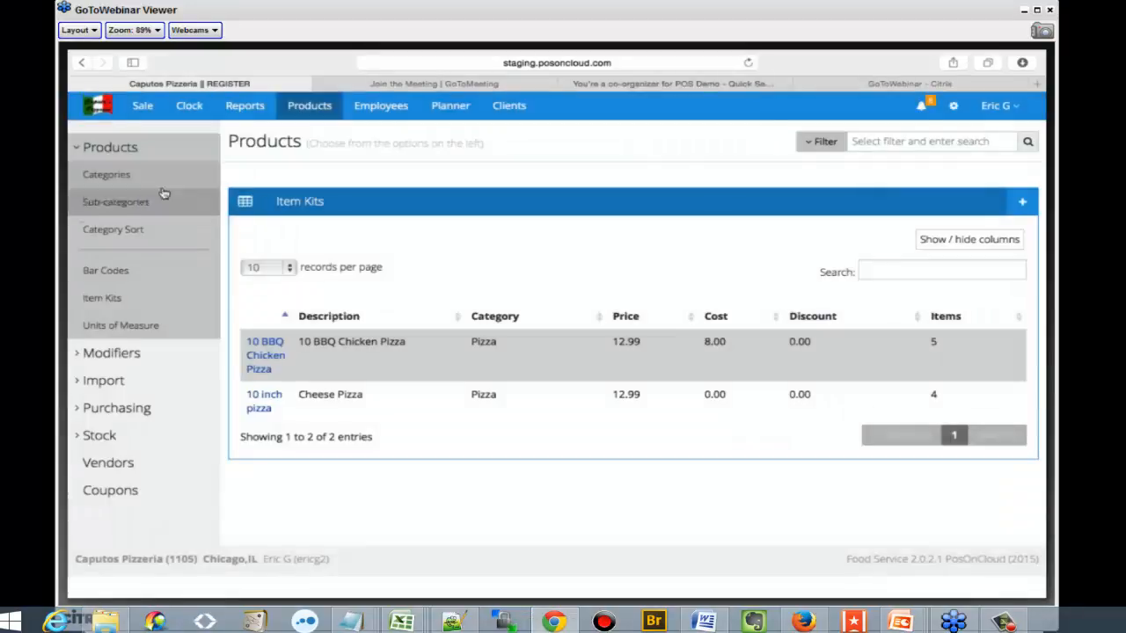
Open the Art Spin Dip product in the Appetizers category and view its modifiers and allergens
click(140, 175)
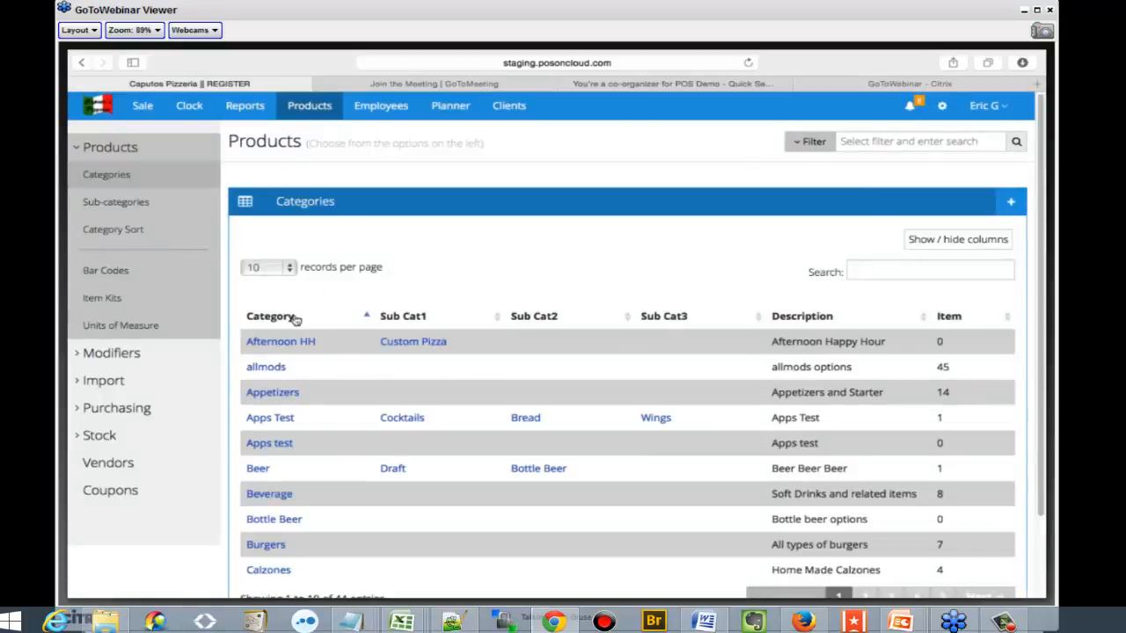
click(277, 393)
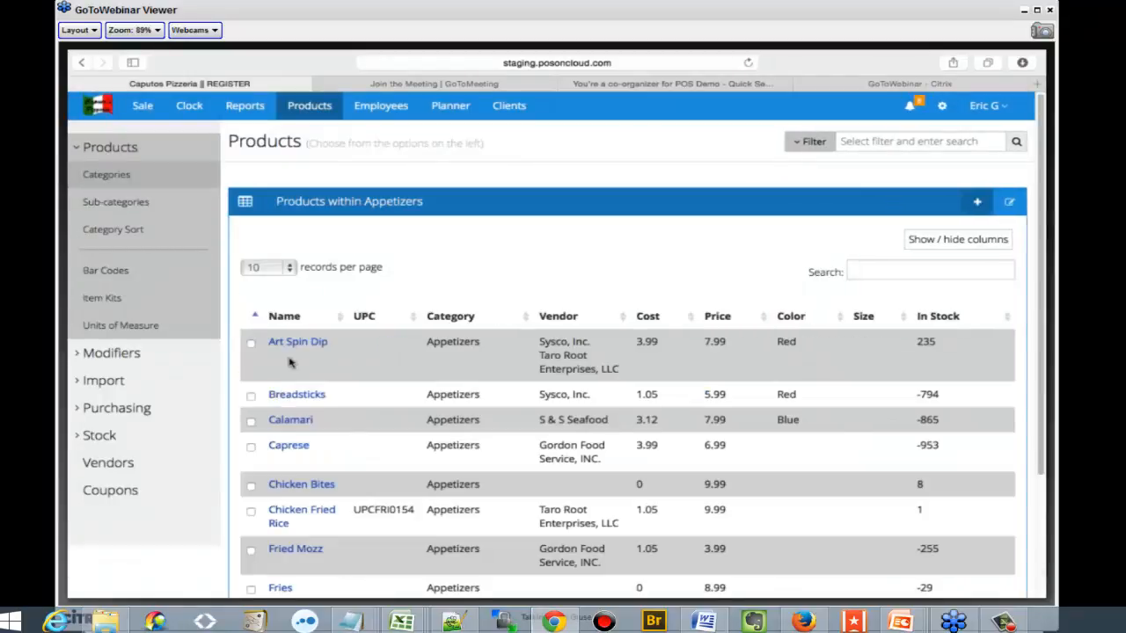
click(292, 341)
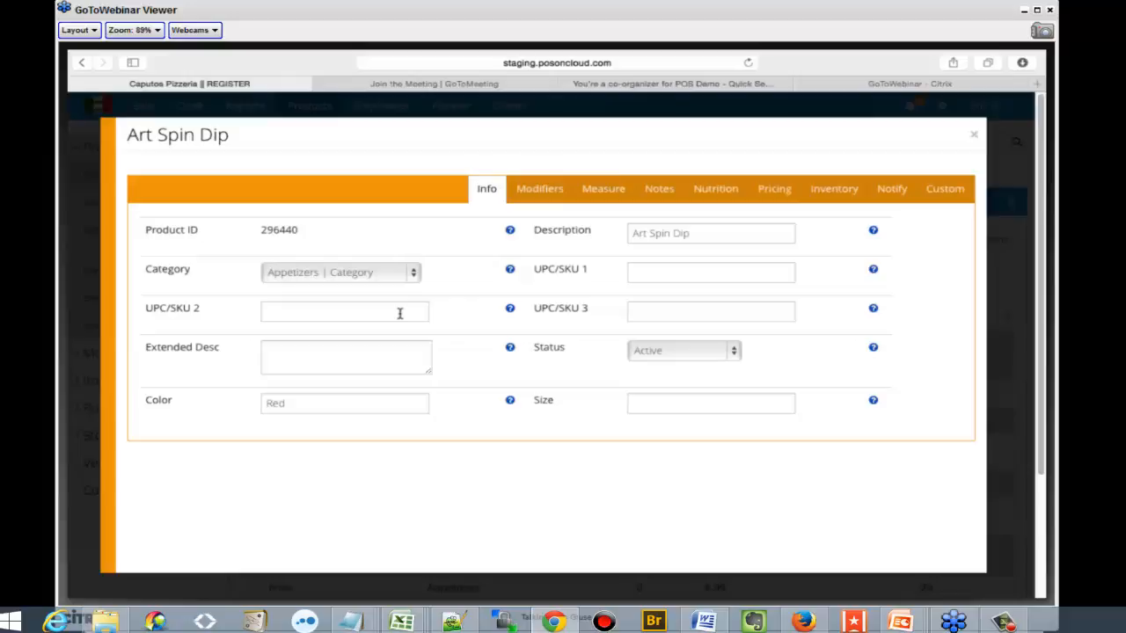
click(534, 195)
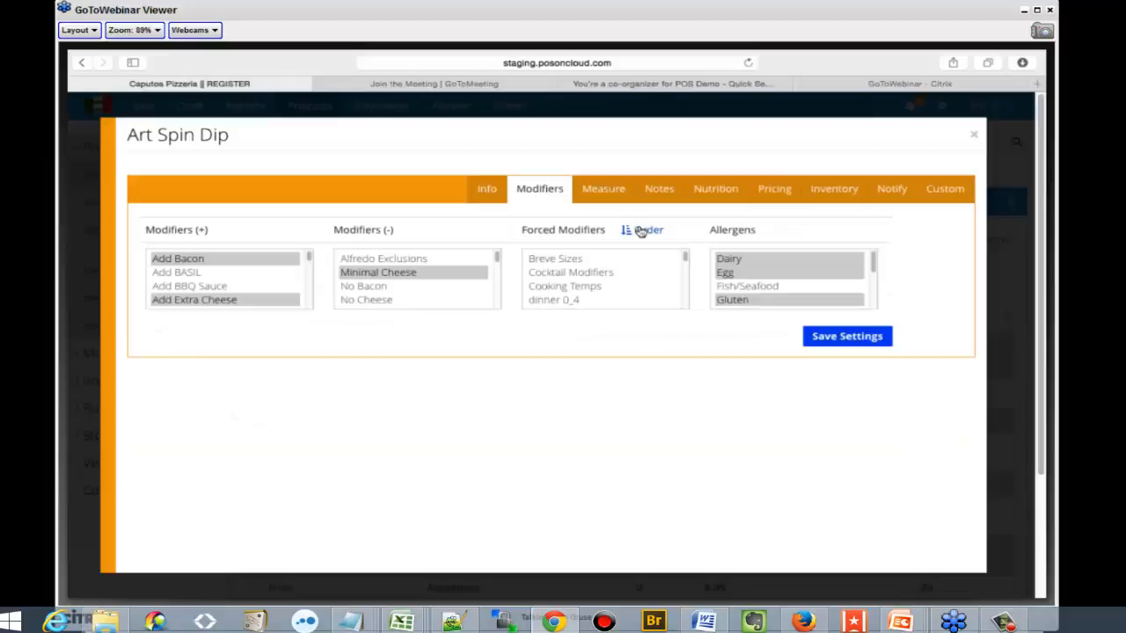
Set the unit of measure of Art Spin Dip to Each
click(596, 191)
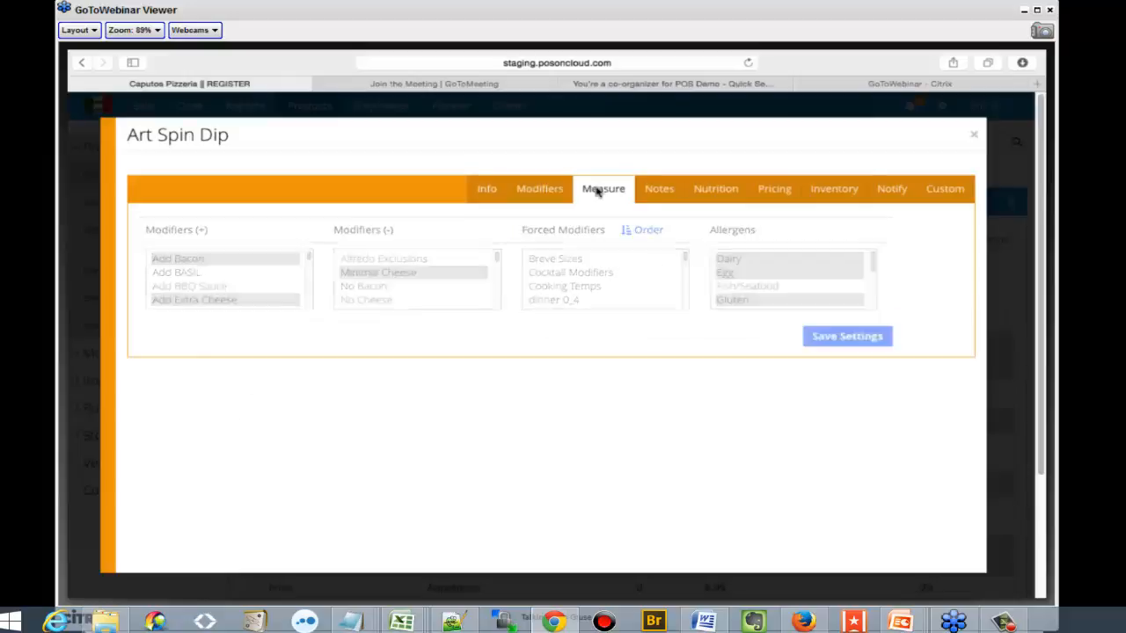
click(378, 232)
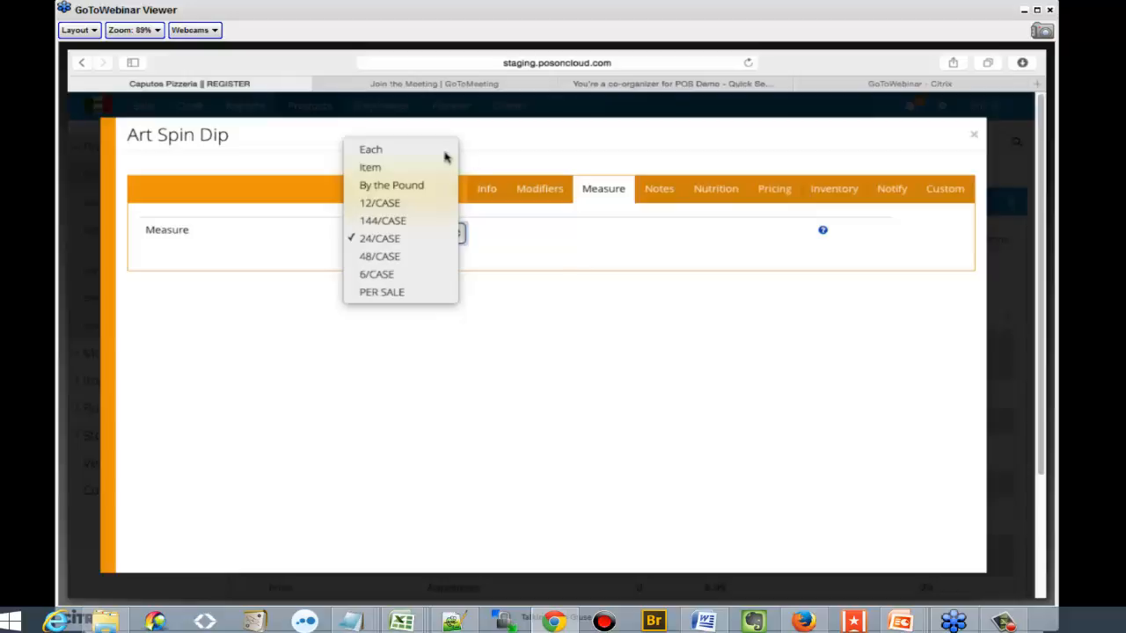
click(397, 150)
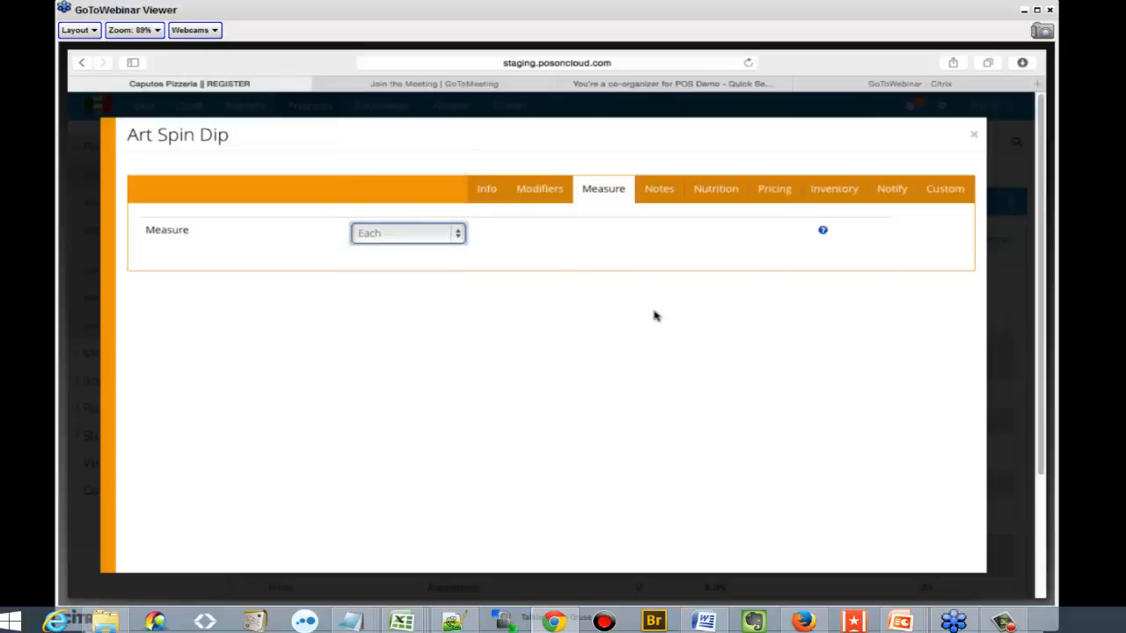
Review the notes, nutrition, pricing and inventory details of Art Spin Dip
click(660, 190)
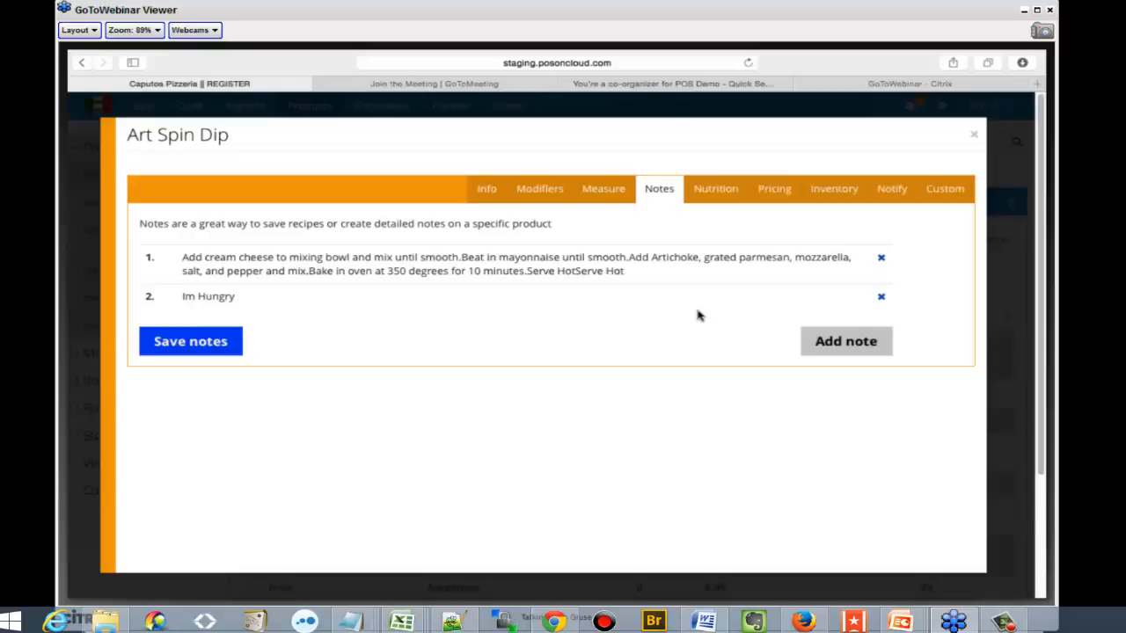
click(722, 193)
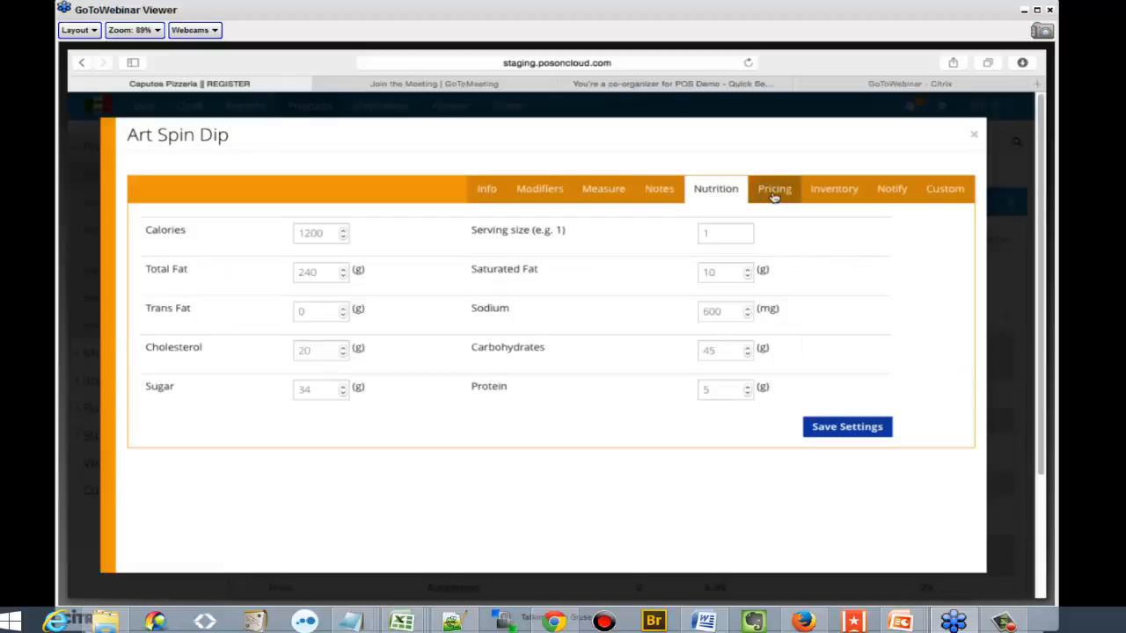
click(774, 192)
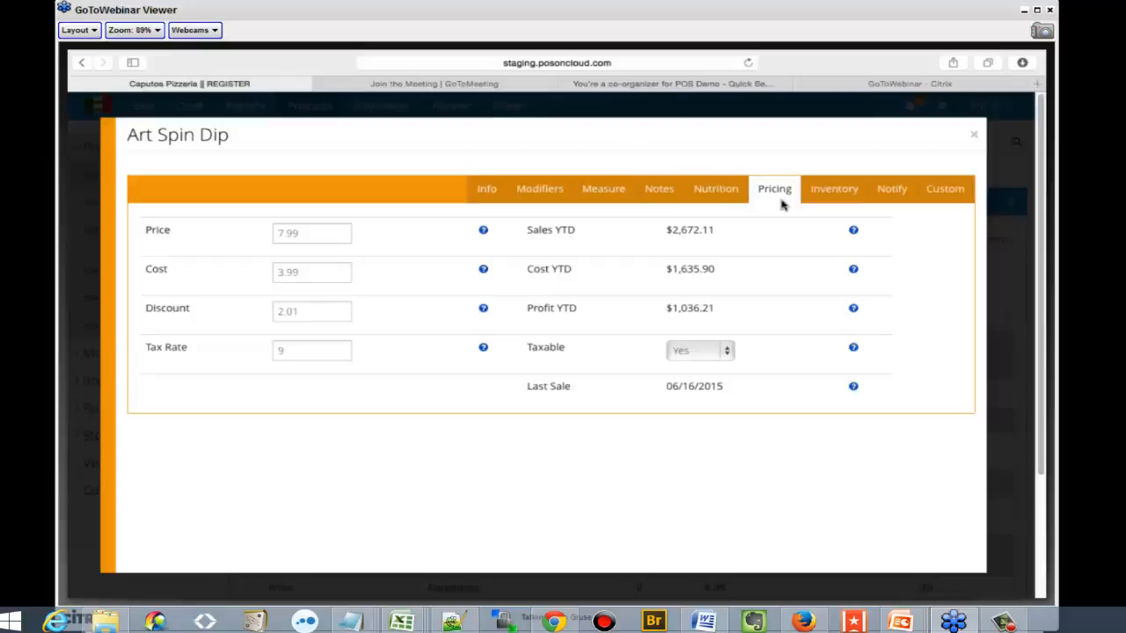
click(814, 195)
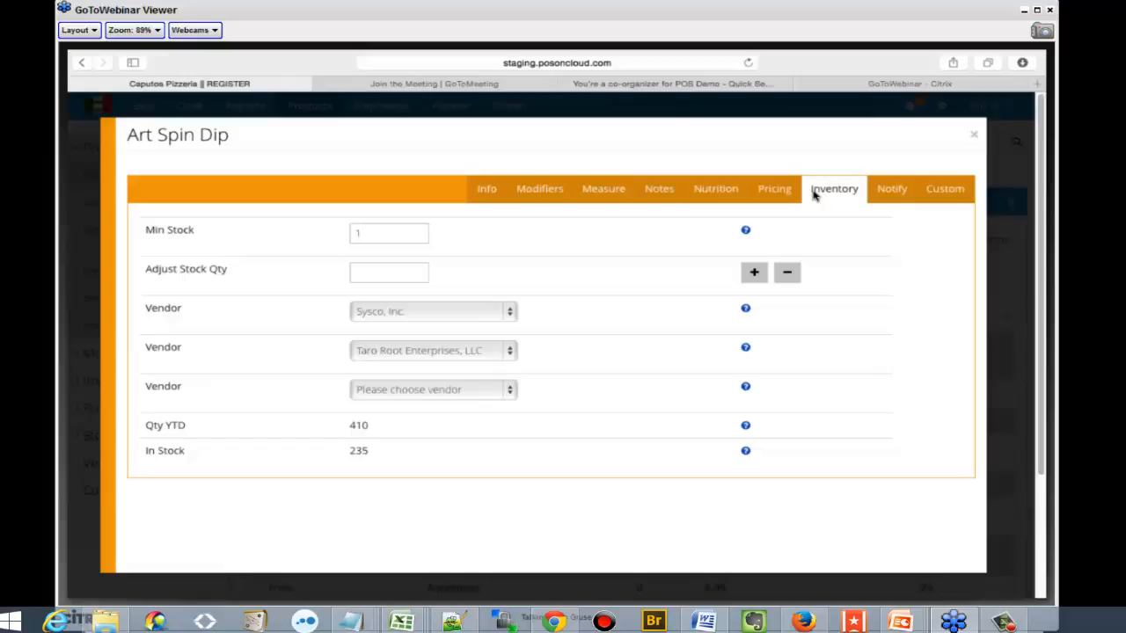
Add 25 to the stock quantity of Art Spin Dip with the reason "new batch made"
click(414, 270)
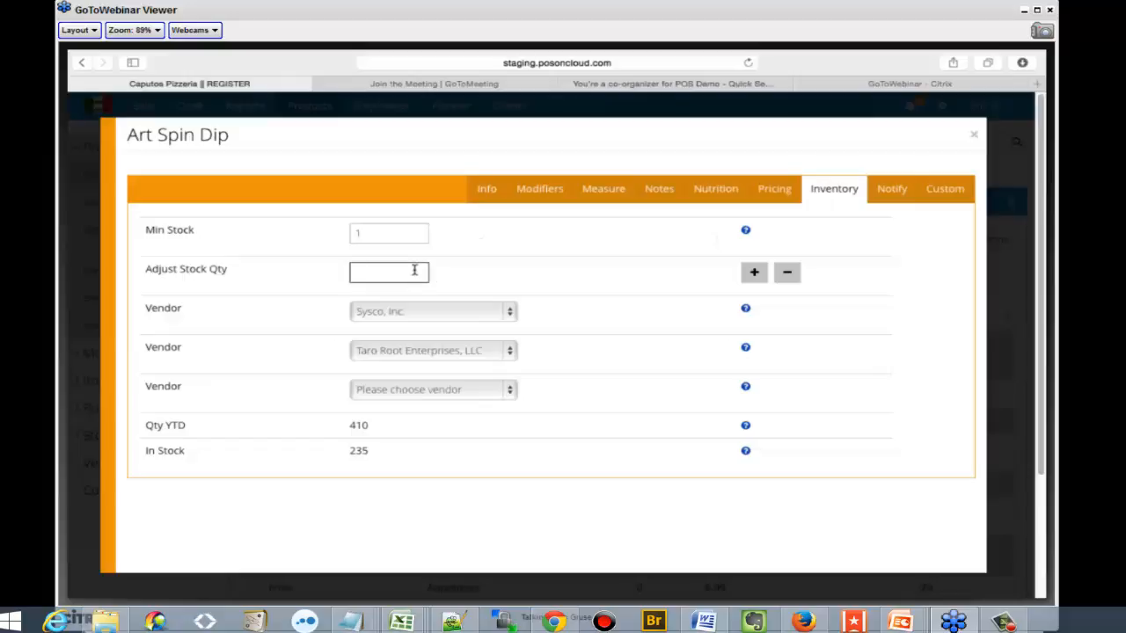
text(25)
click(753, 279)
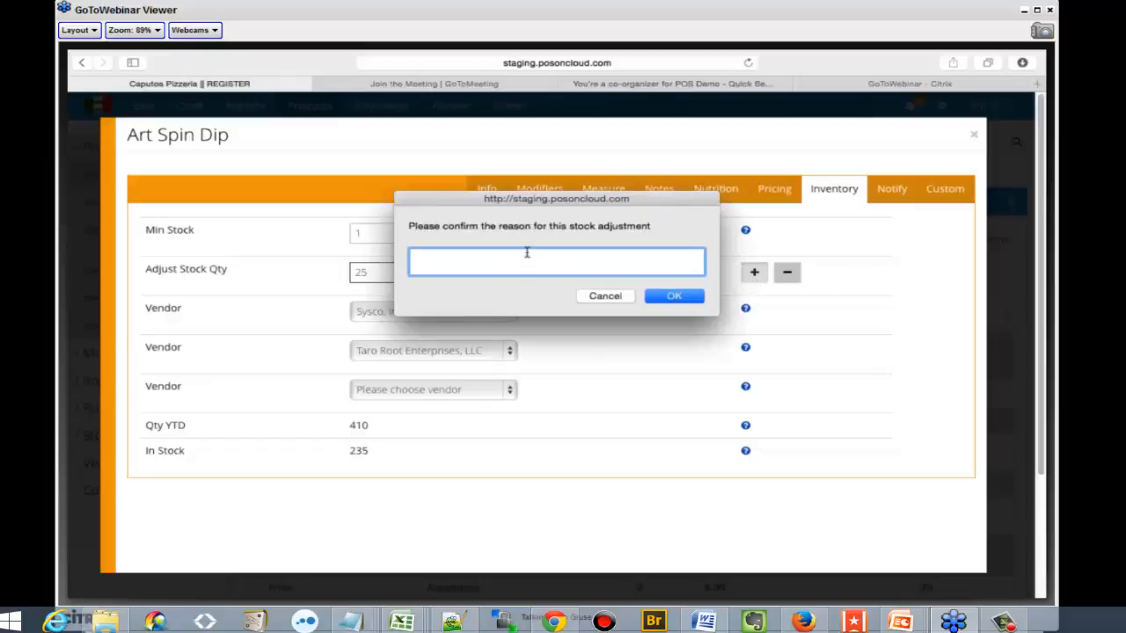
text(new batch made)
click(680, 294)
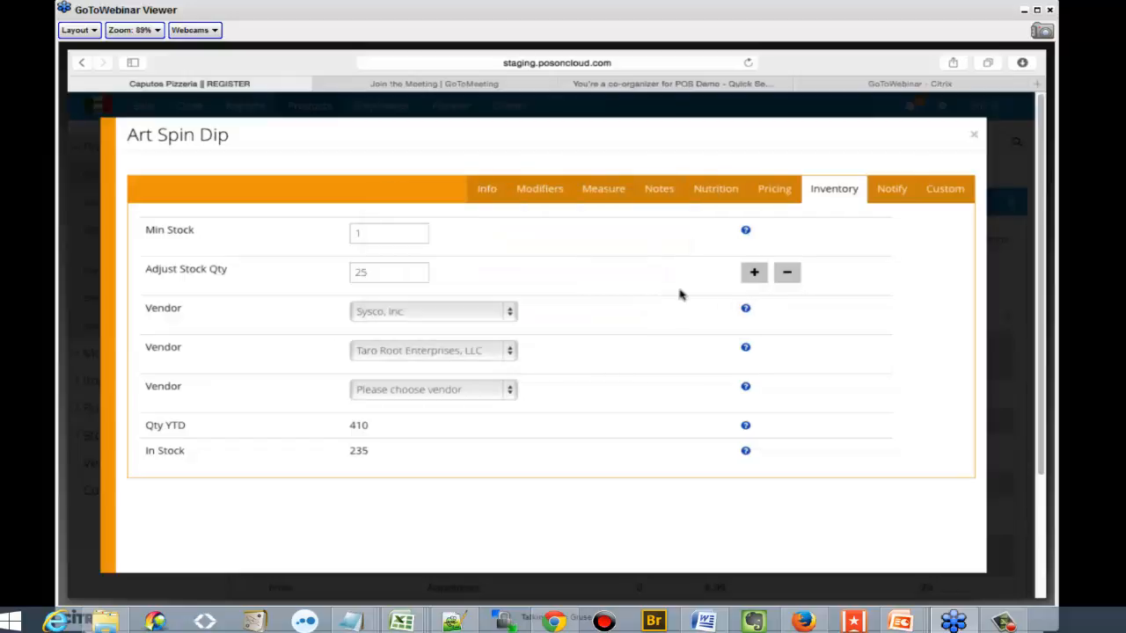
Deduct 5 from the stock quantity of Art Spin Dip with the reason "burned in oven"
click(400, 264)
key(BackSpace)
key(BackSpace)
text(5)
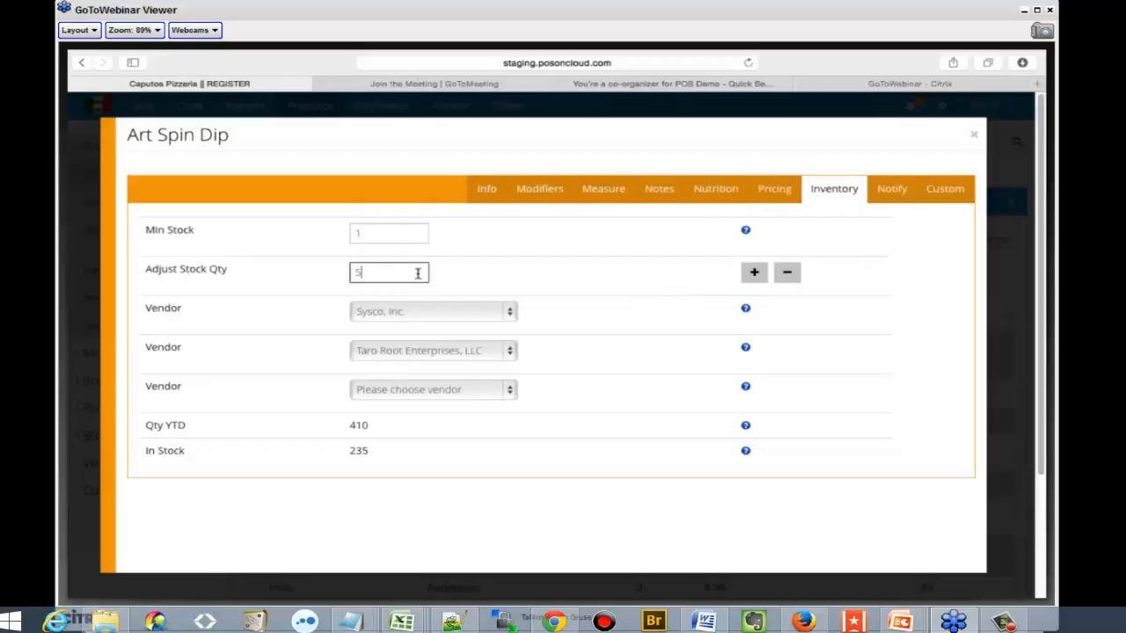
click(789, 274)
text(b)
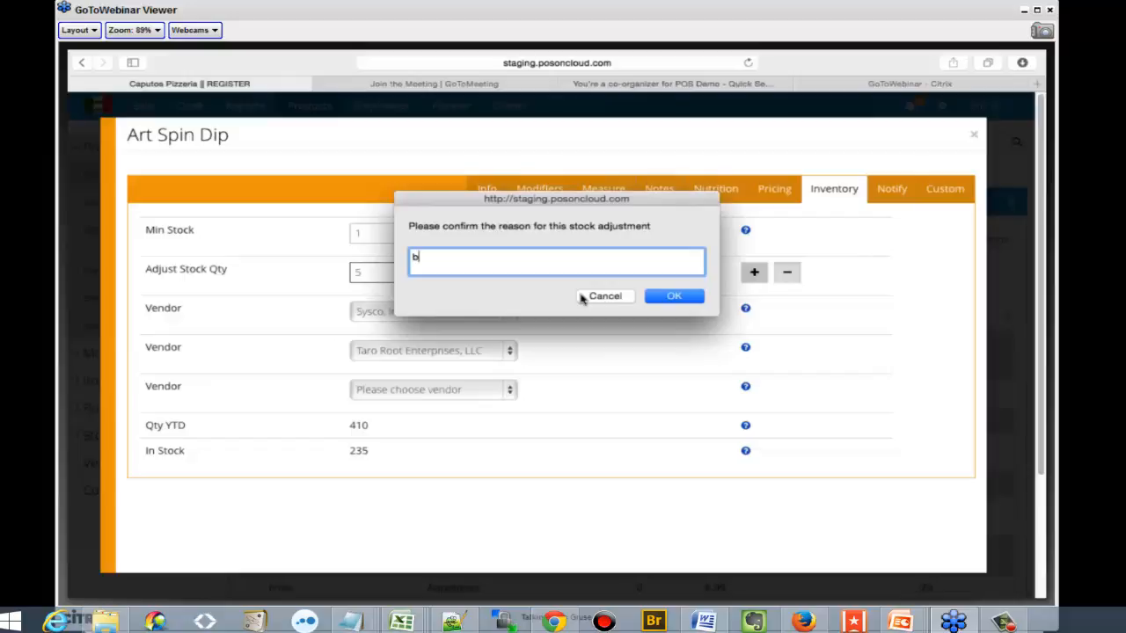
text(urned in oveen)
key(BackSpace)
key(BackSpace)
key(BackSpace)
text(en)
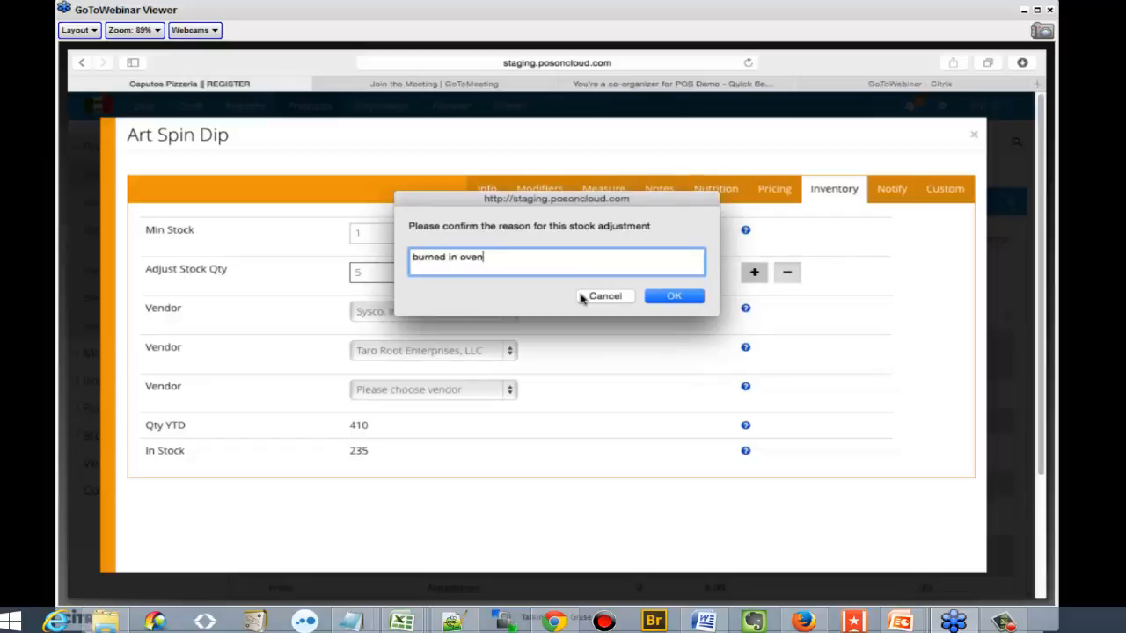
click(696, 298)
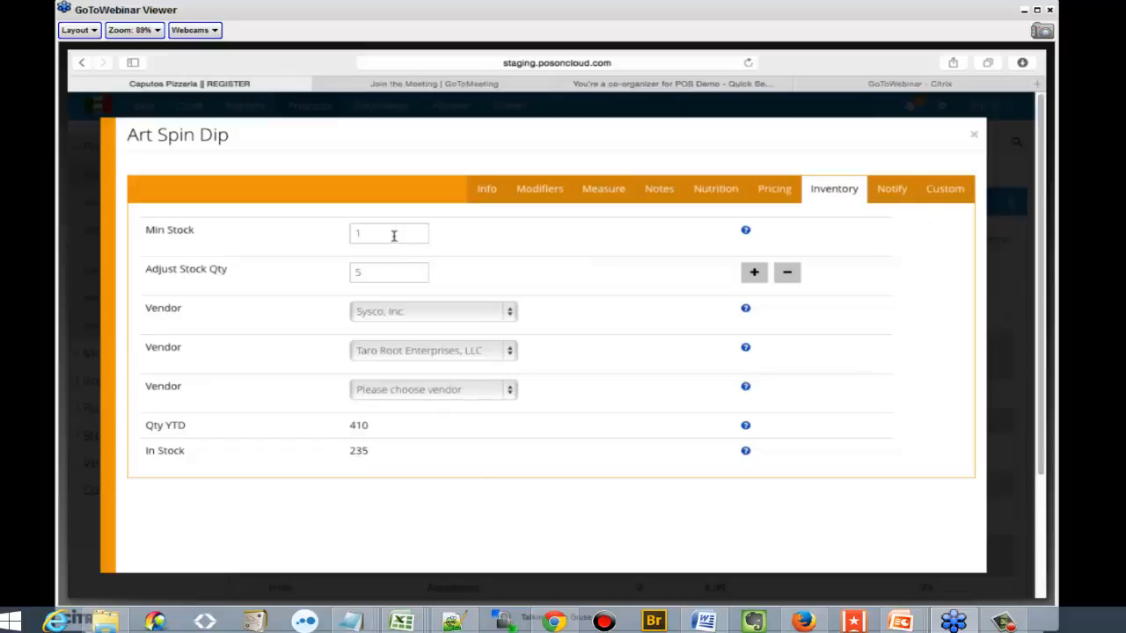
Review the low-stock alert settings and custom data fields of Art Spin Dip, and close the product
click(889, 193)
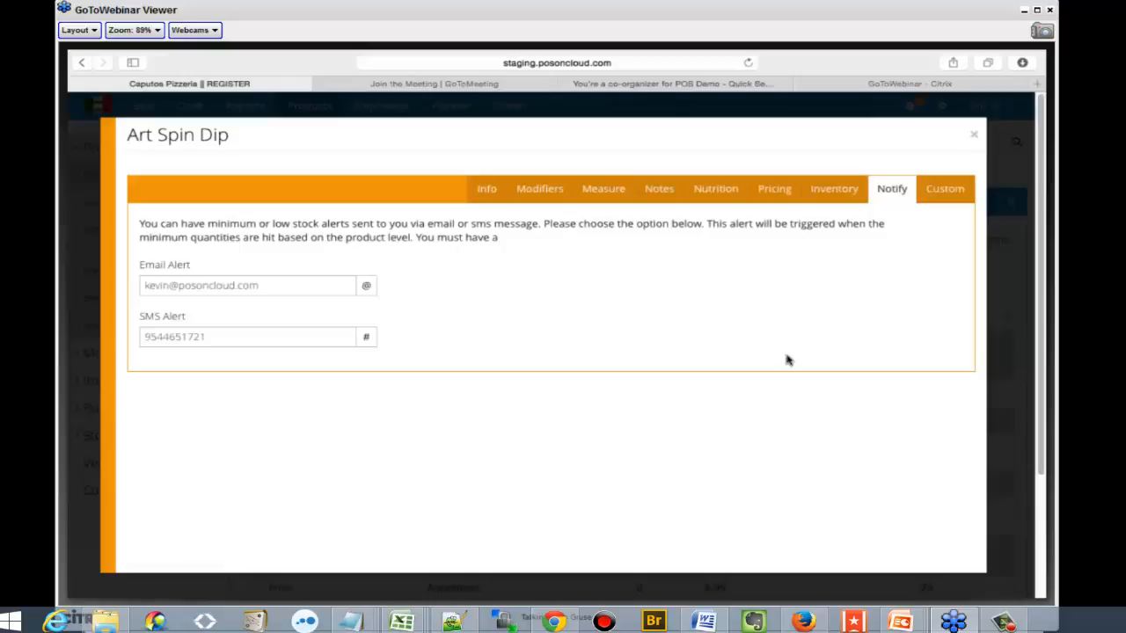
click(942, 186)
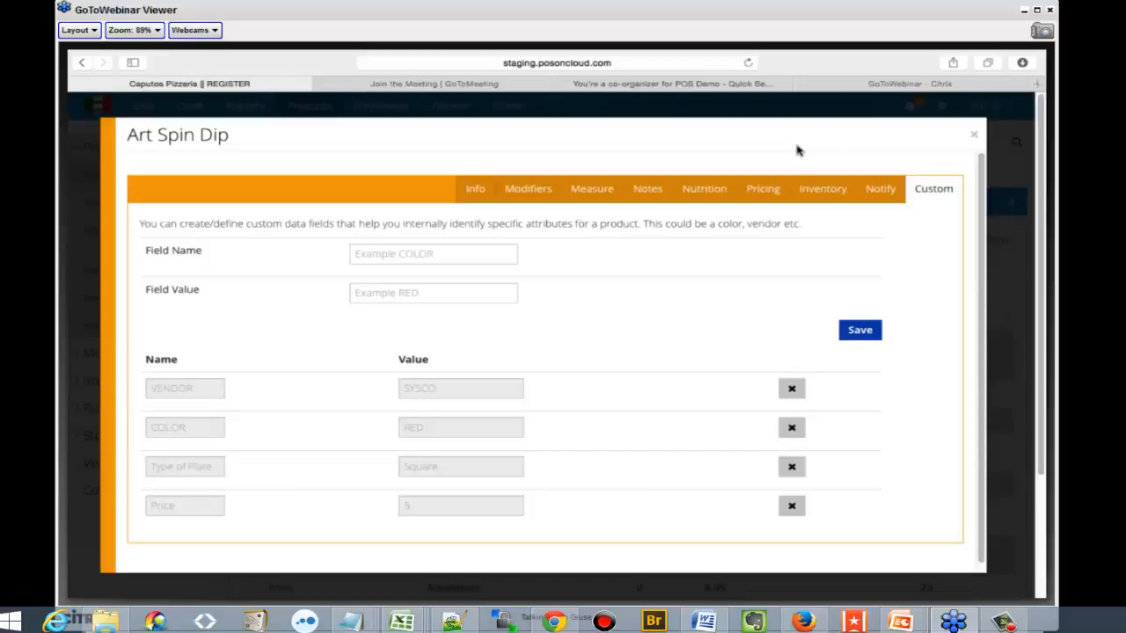
click(971, 134)
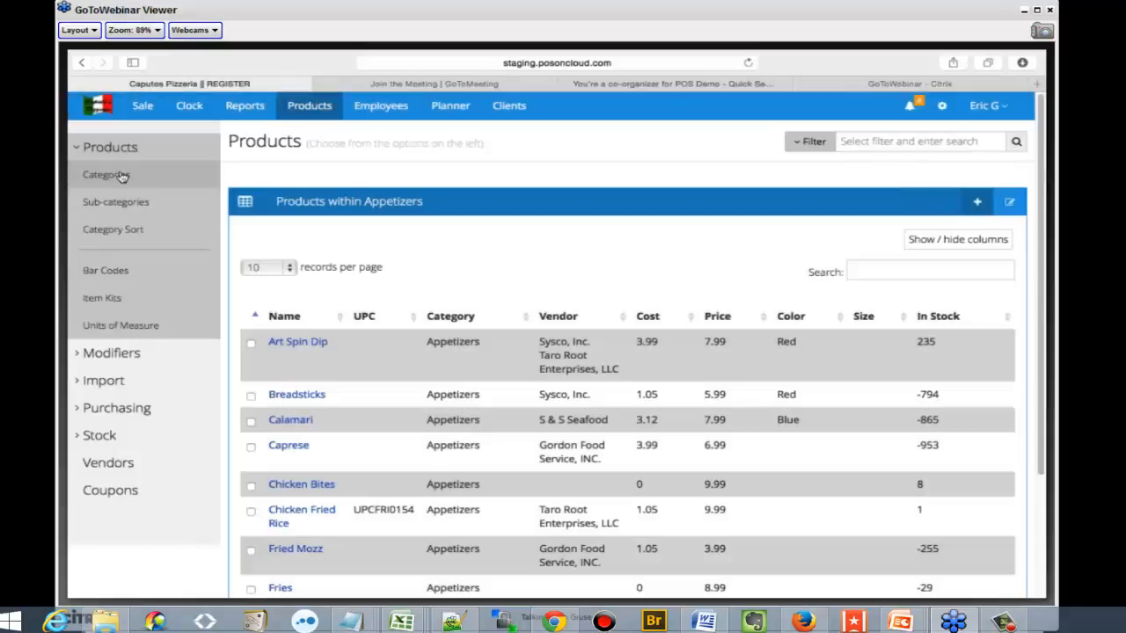
Generate 3 bar code labels for Coke in the default code 39 format, and close the bar code dialog back in the register
click(135, 278)
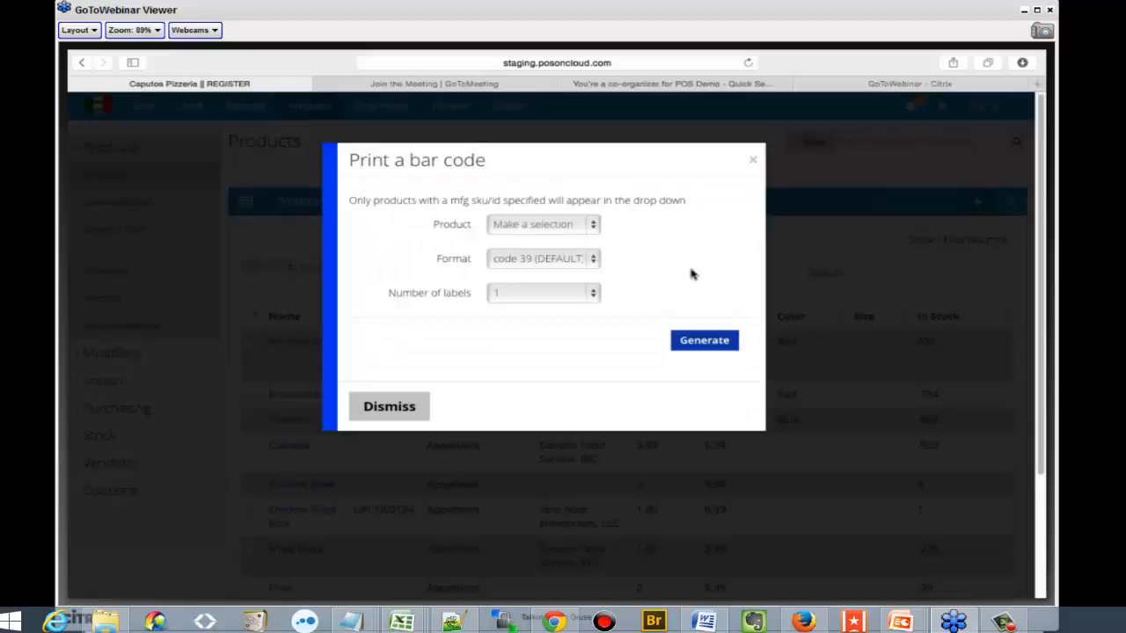
click(553, 230)
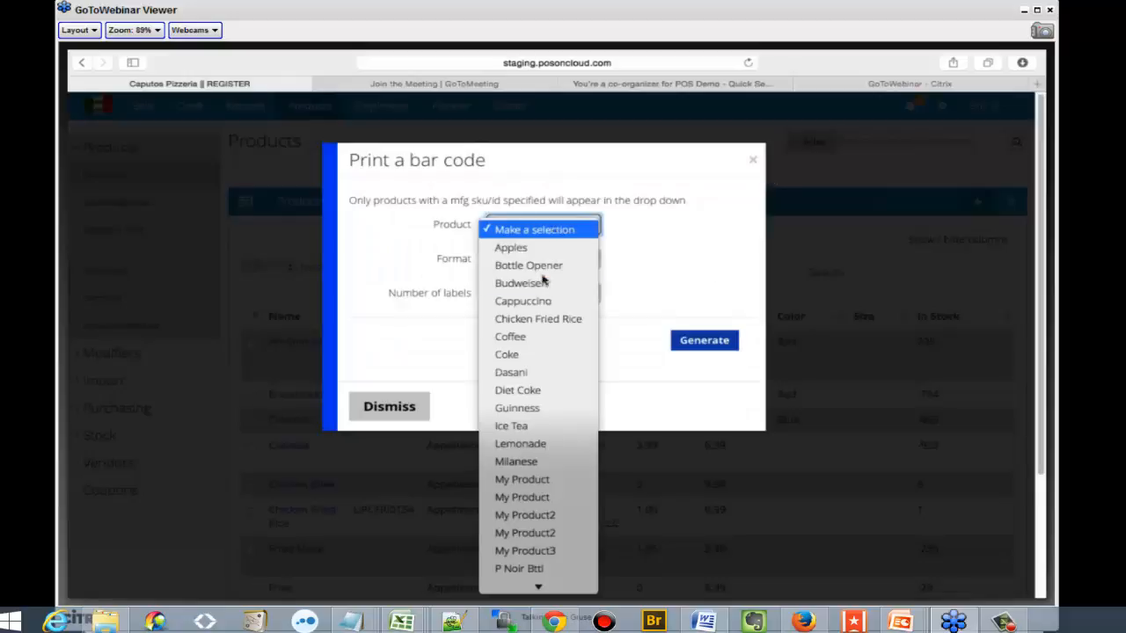
click(535, 348)
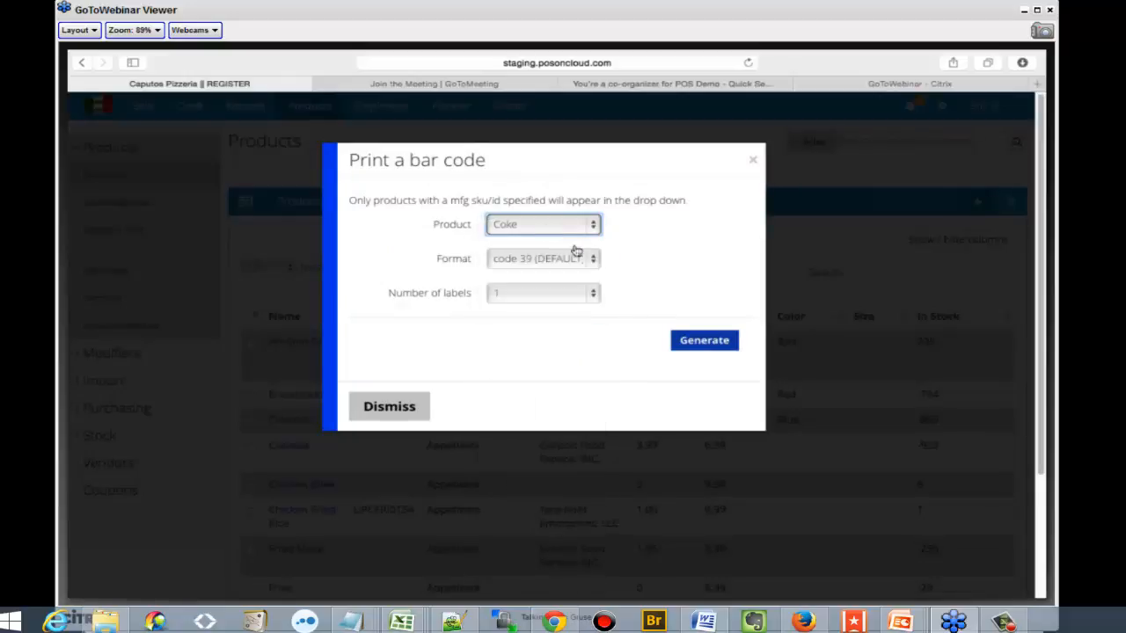
click(534, 299)
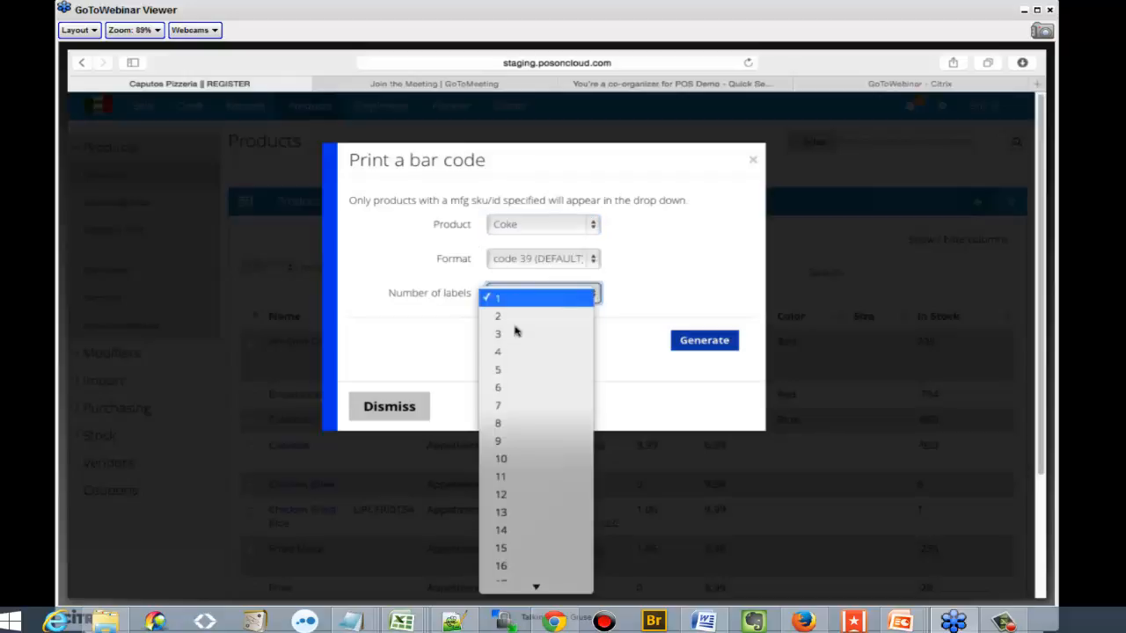
click(515, 334)
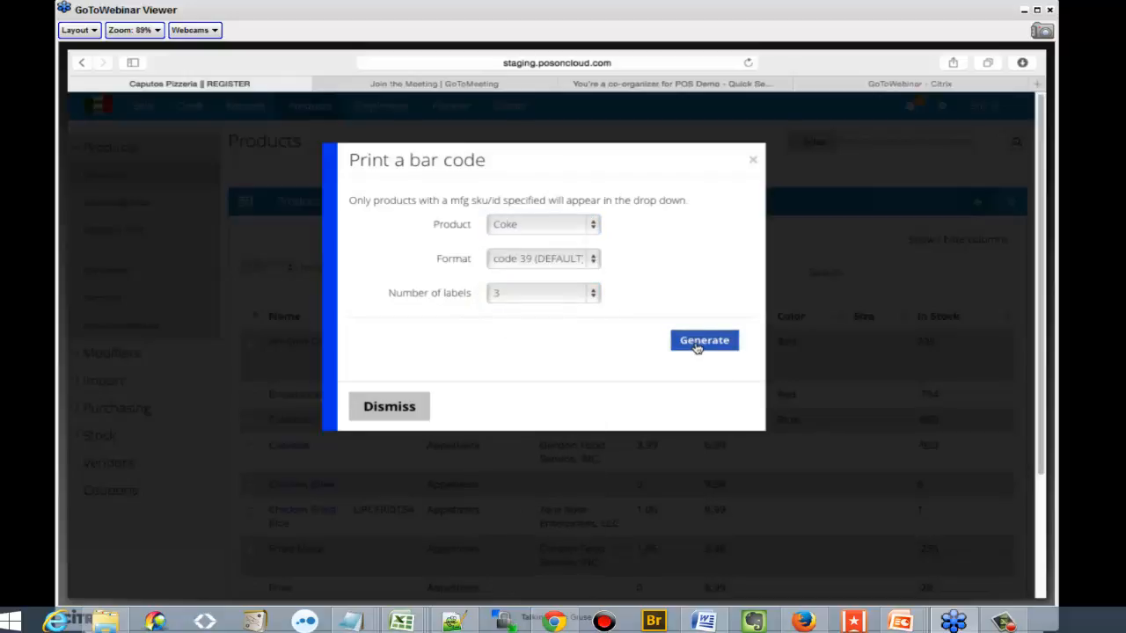
click(699, 345)
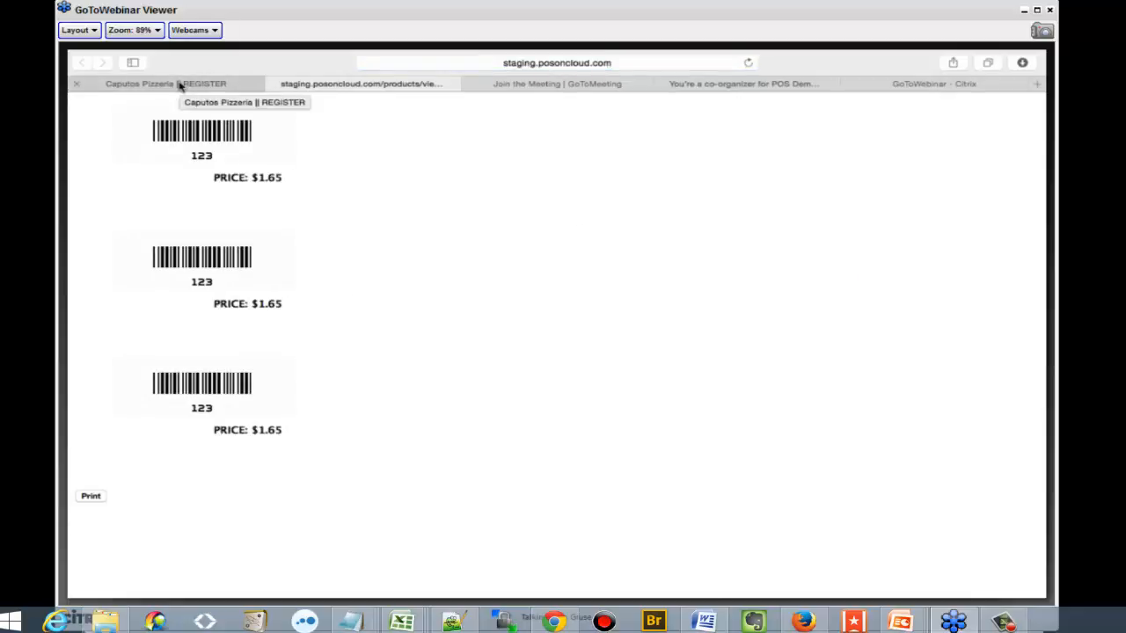
click(179, 84)
click(753, 160)
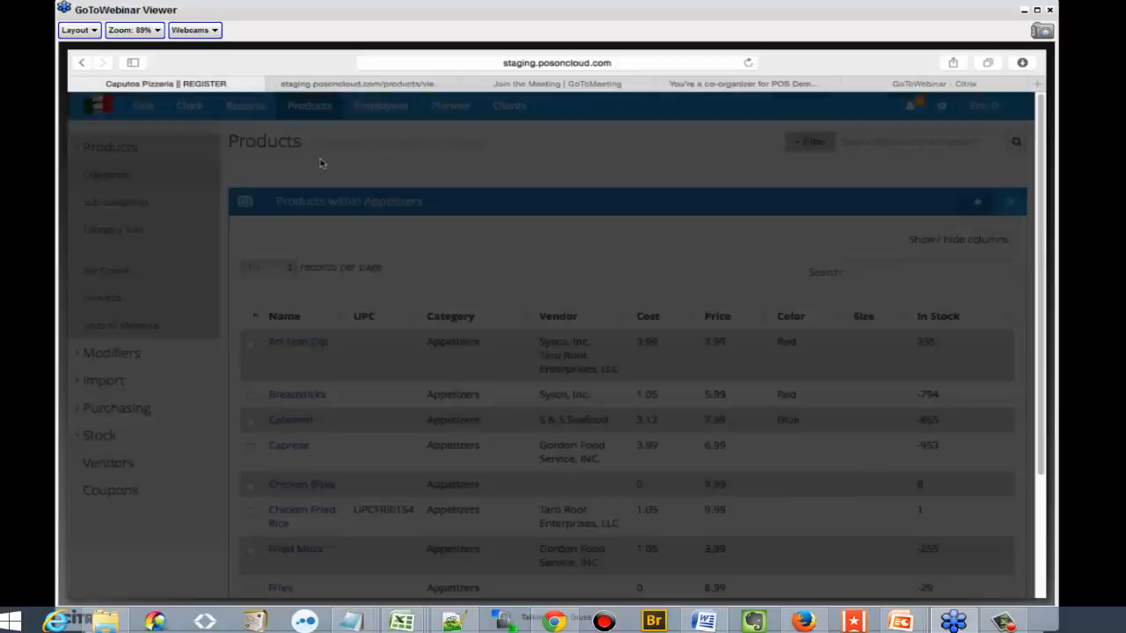
View the list of units of measure and the list of additive (+) modifiers
click(180, 332)
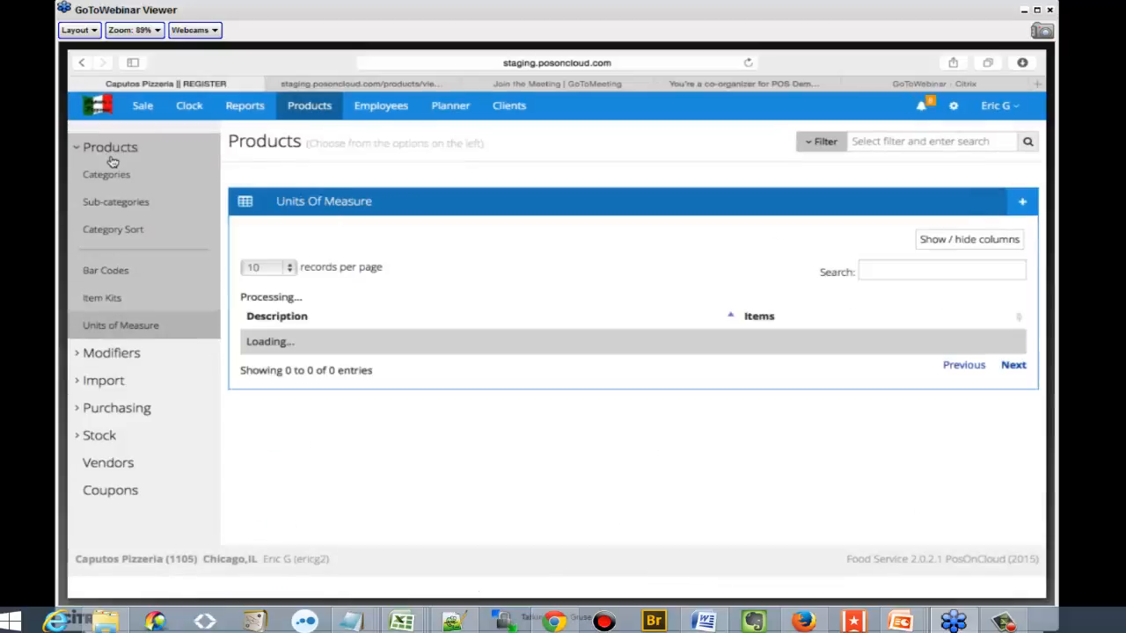
click(110, 149)
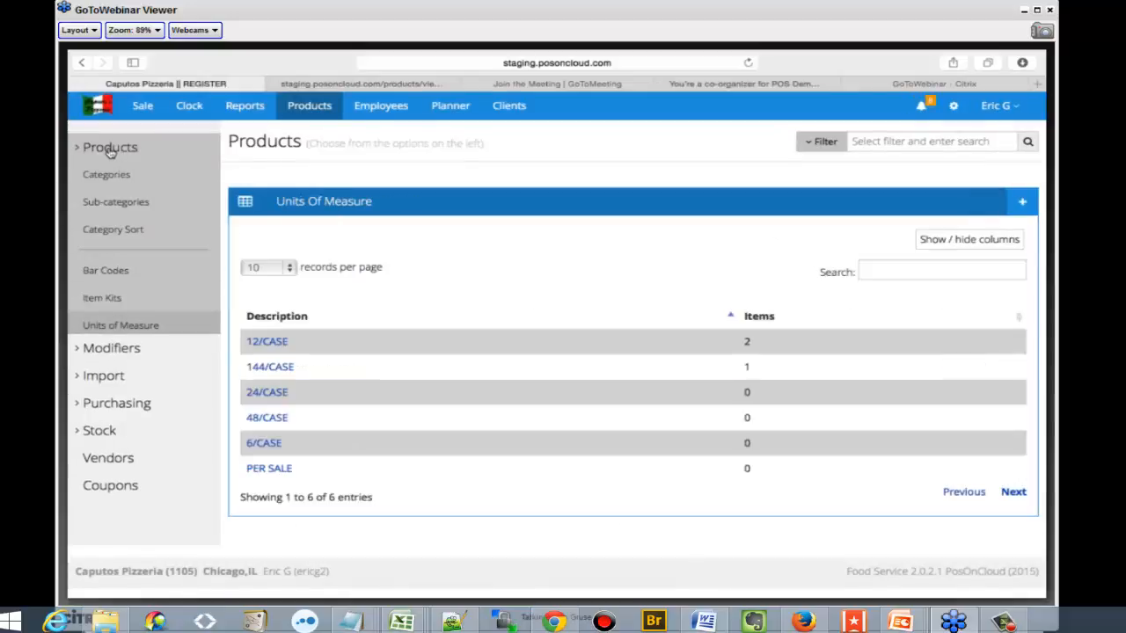
click(111, 175)
click(119, 204)
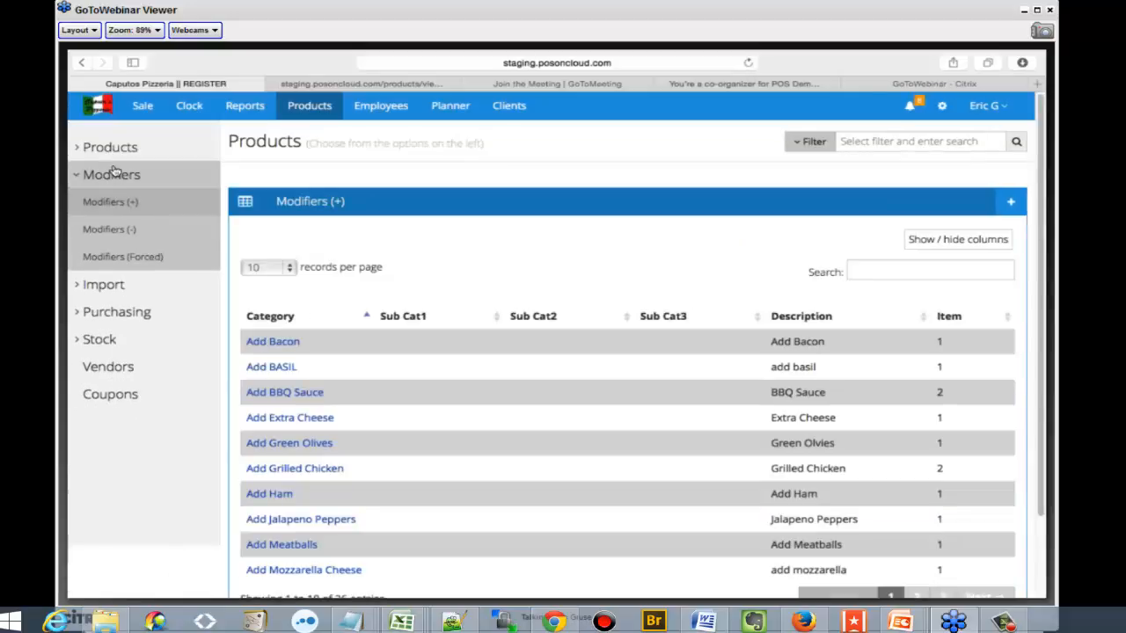
click(111, 175)
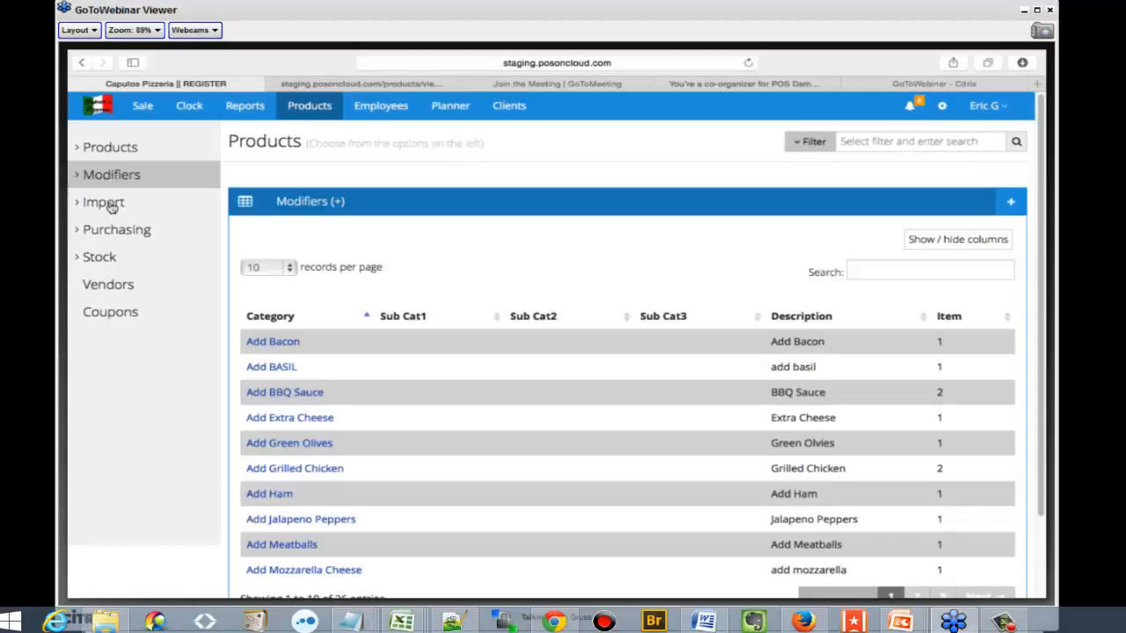
Review the product import template format and the categories offered for a spreadsheet import, without choosing one
click(101, 203)
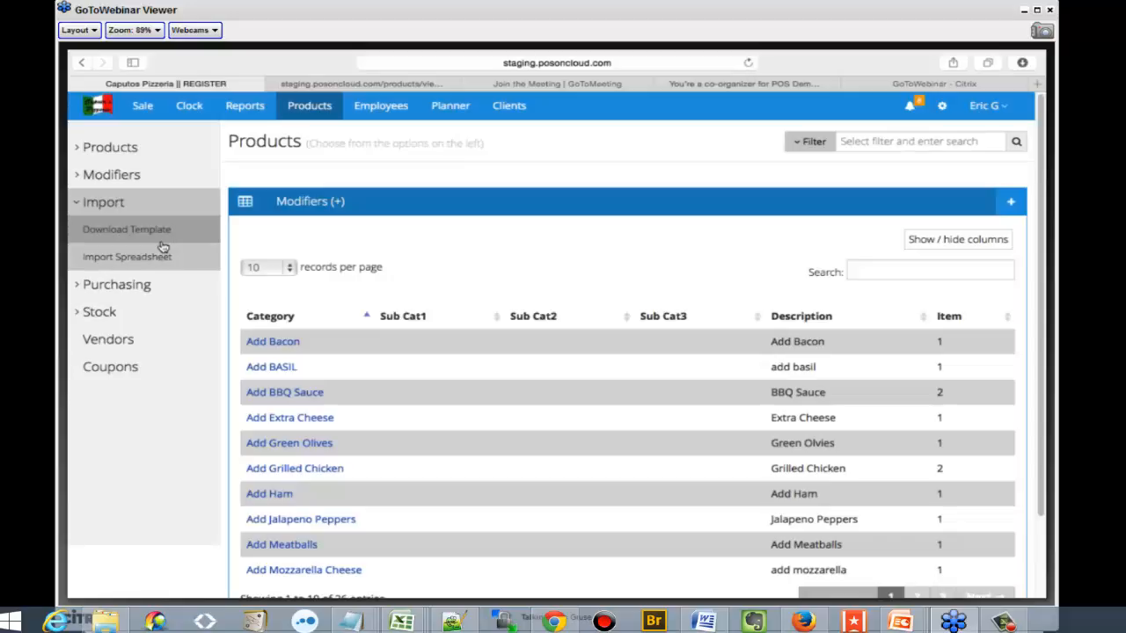
click(162, 246)
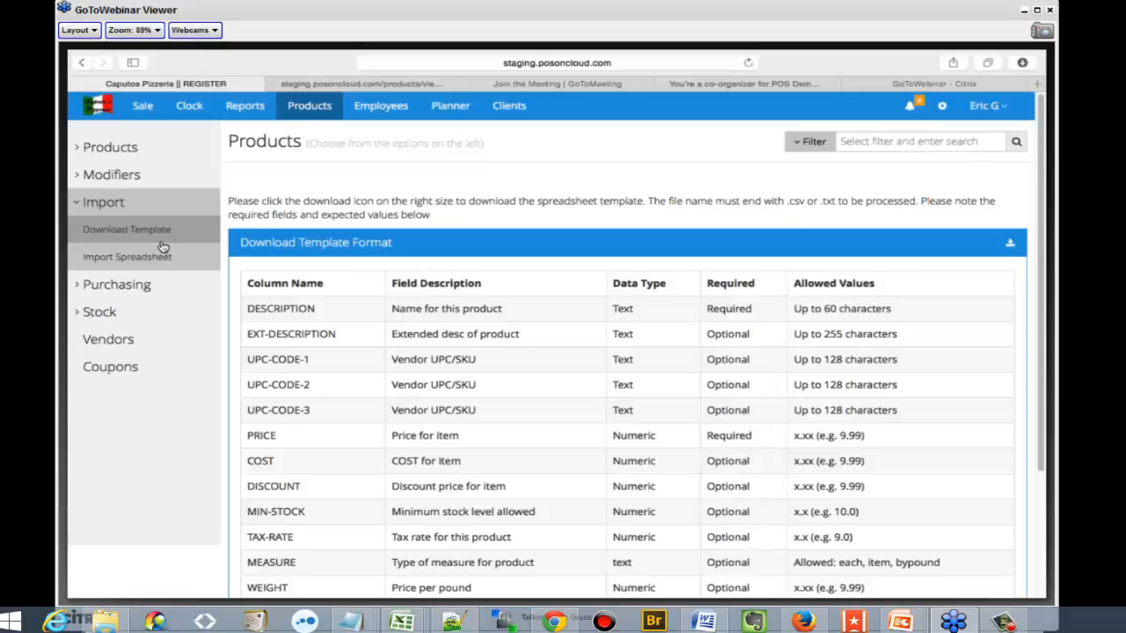
click(157, 257)
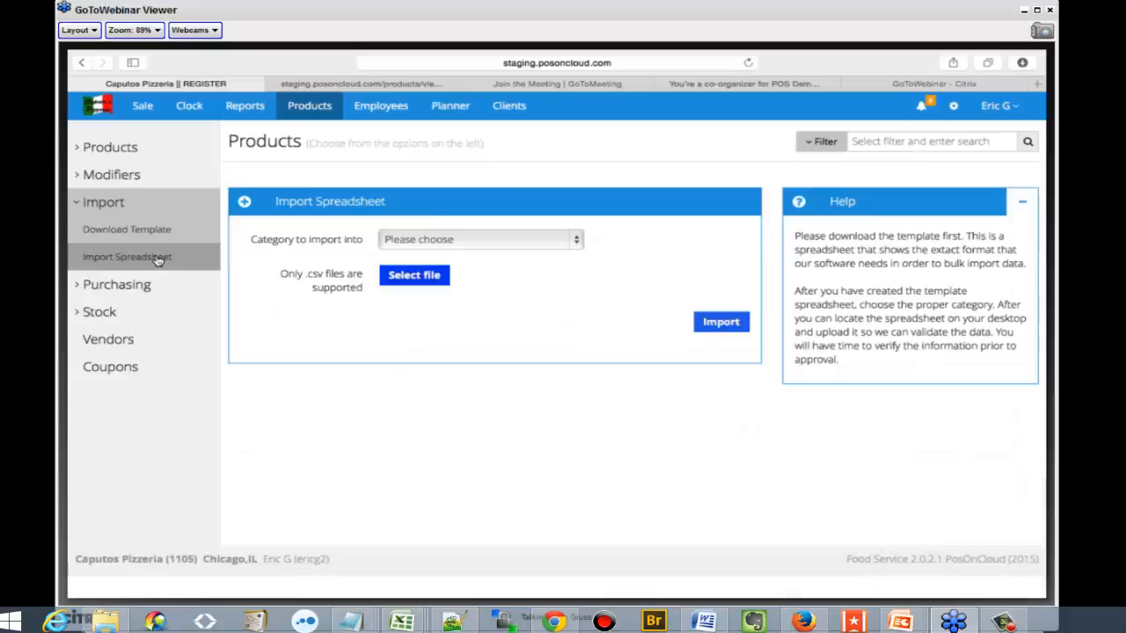
click(480, 244)
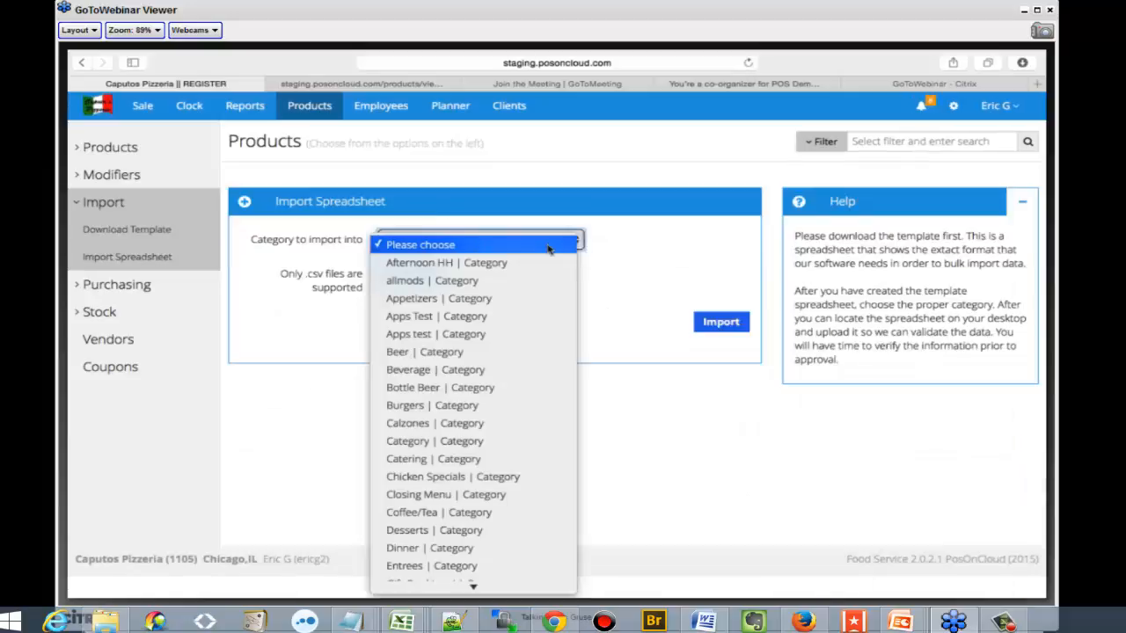
click(613, 271)
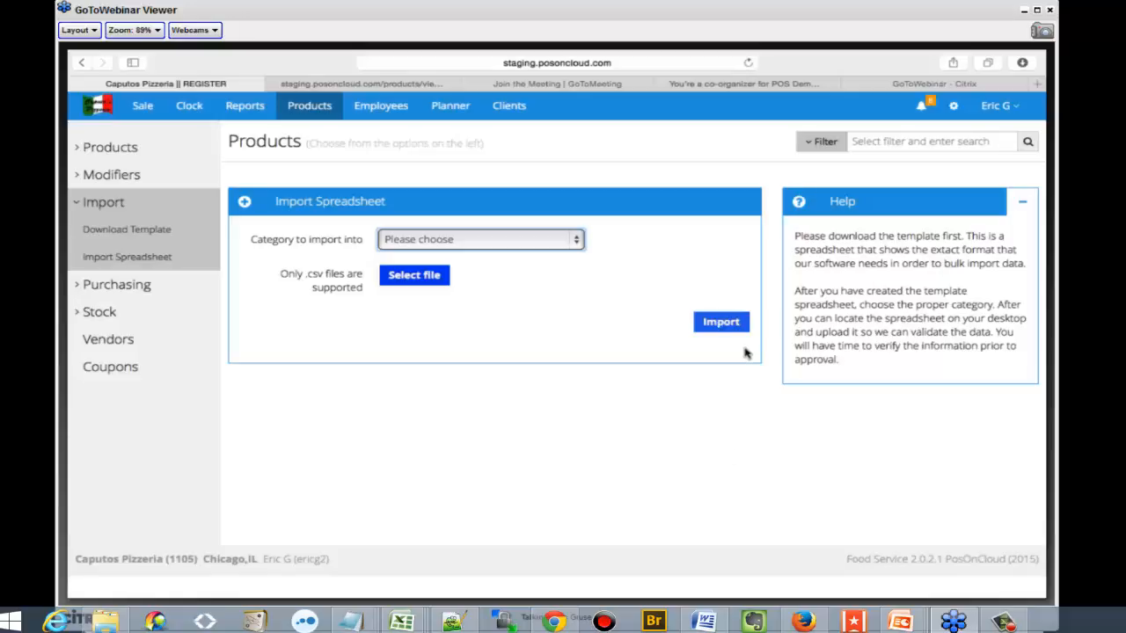
click(143, 201)
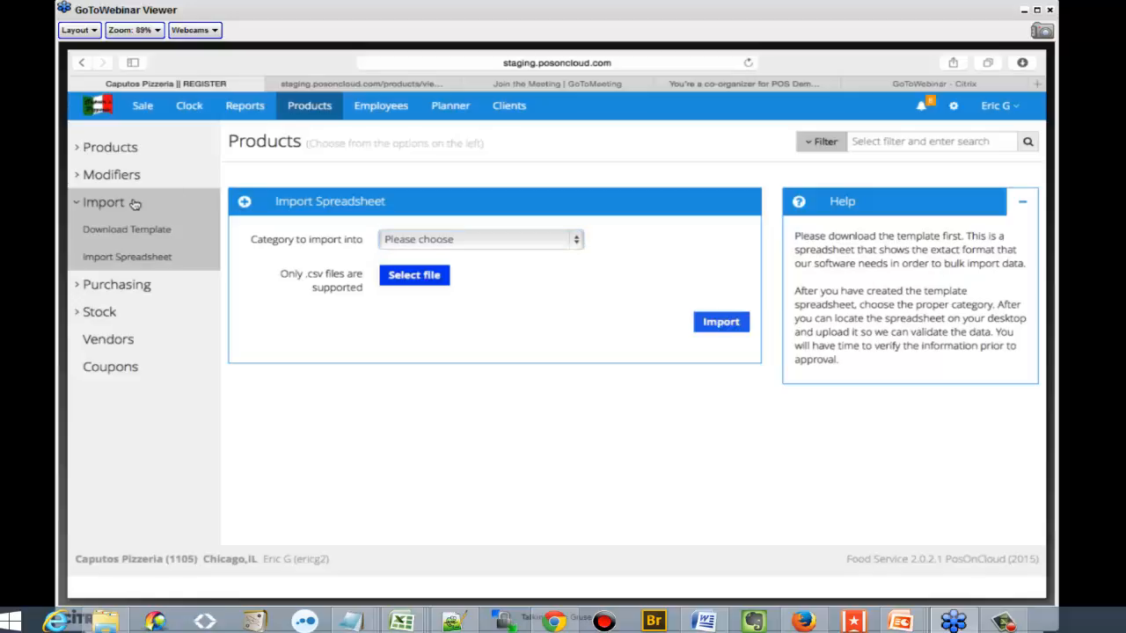
View the printable Atlas Beverage Dist, inc. purchase order dated 04/08/2015 down to its e-mail section, and return to the purchase order list
click(152, 229)
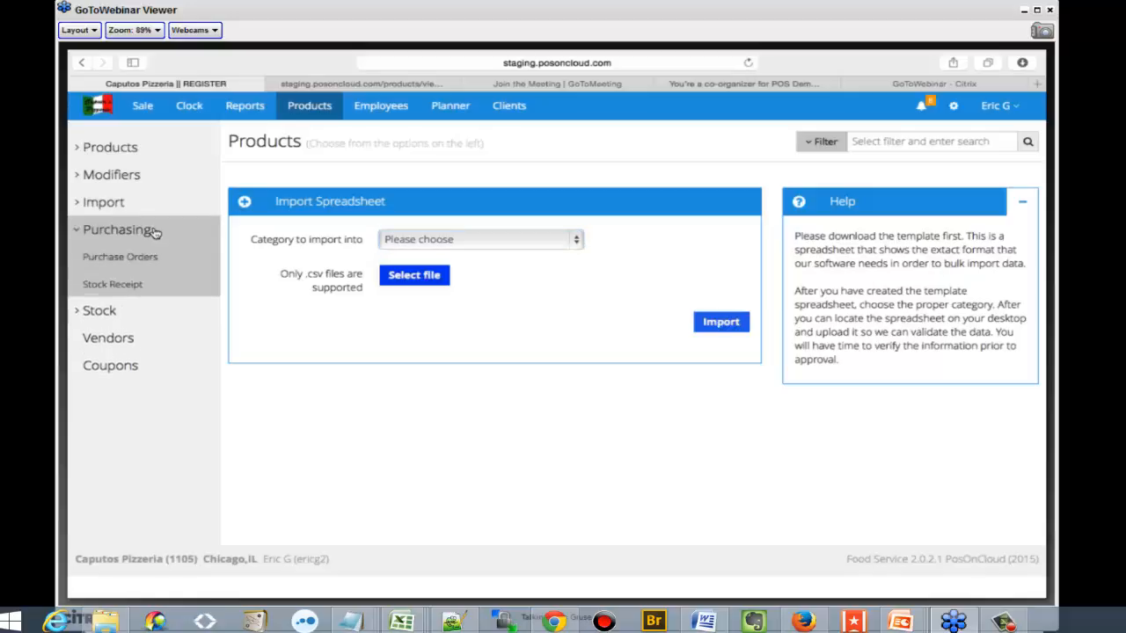
click(143, 256)
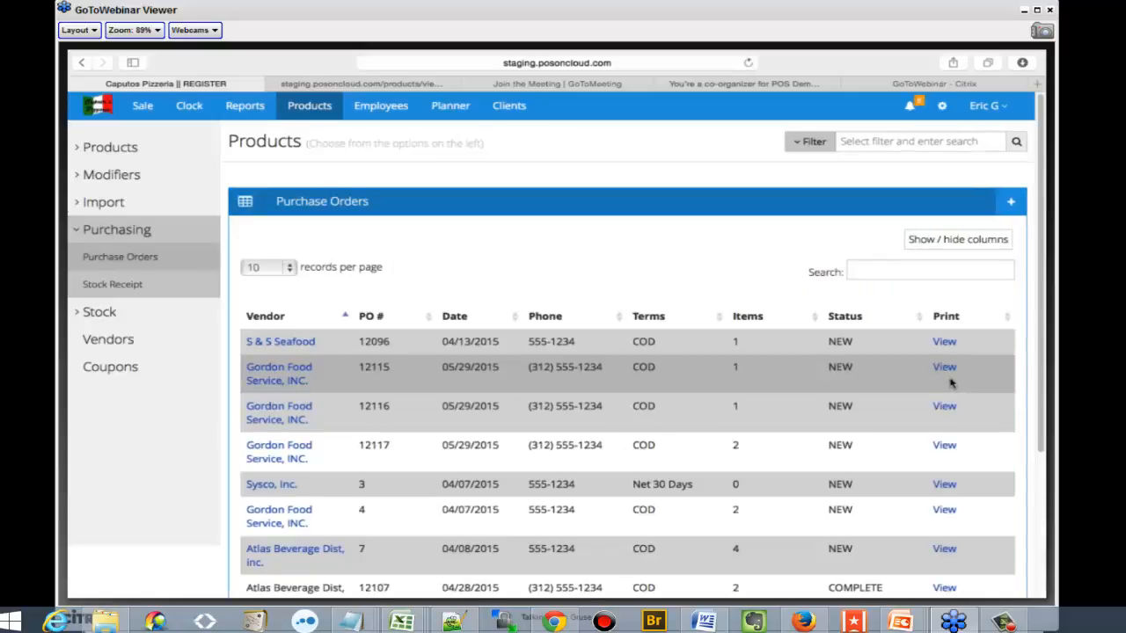
scroll(946, 444, down, 1)
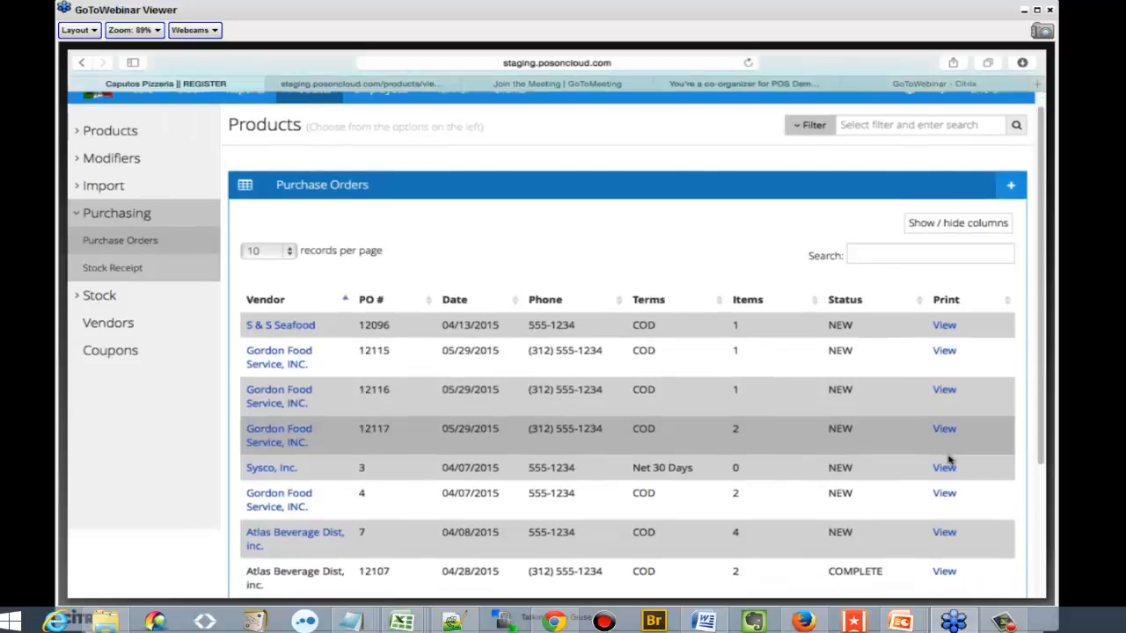
click(944, 534)
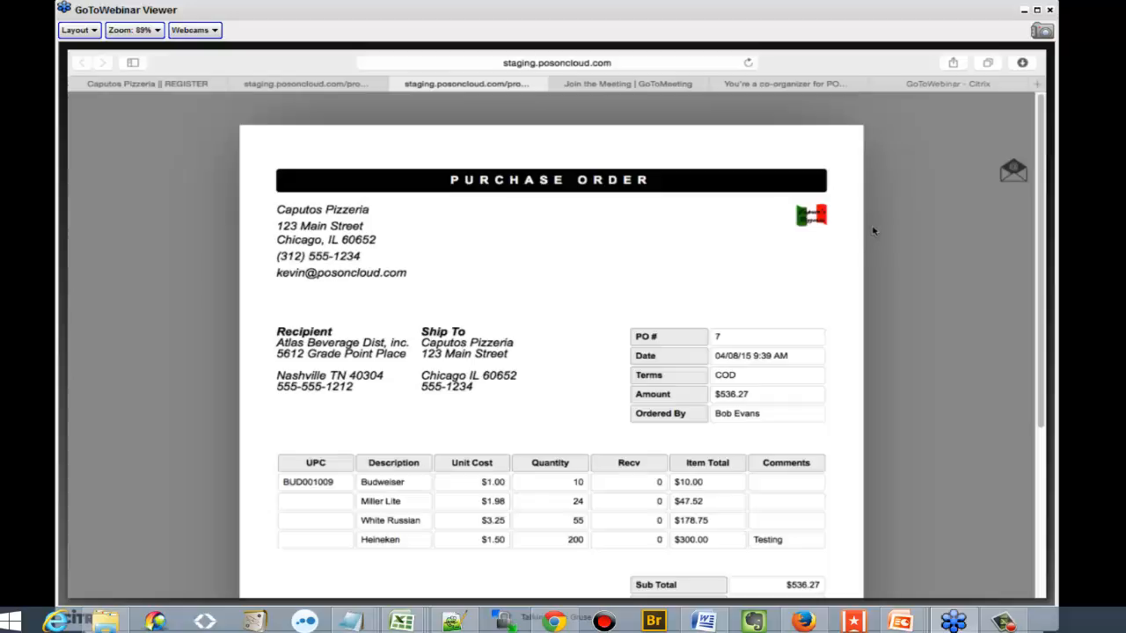
scroll(871, 230, down, 1)
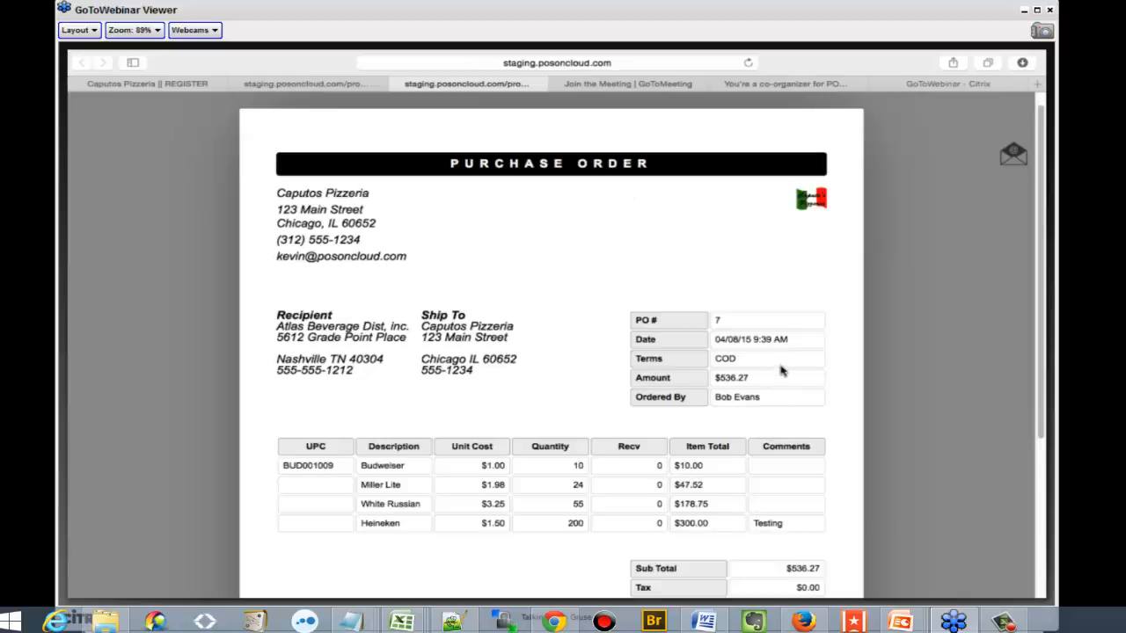
scroll(781, 369, down, 5)
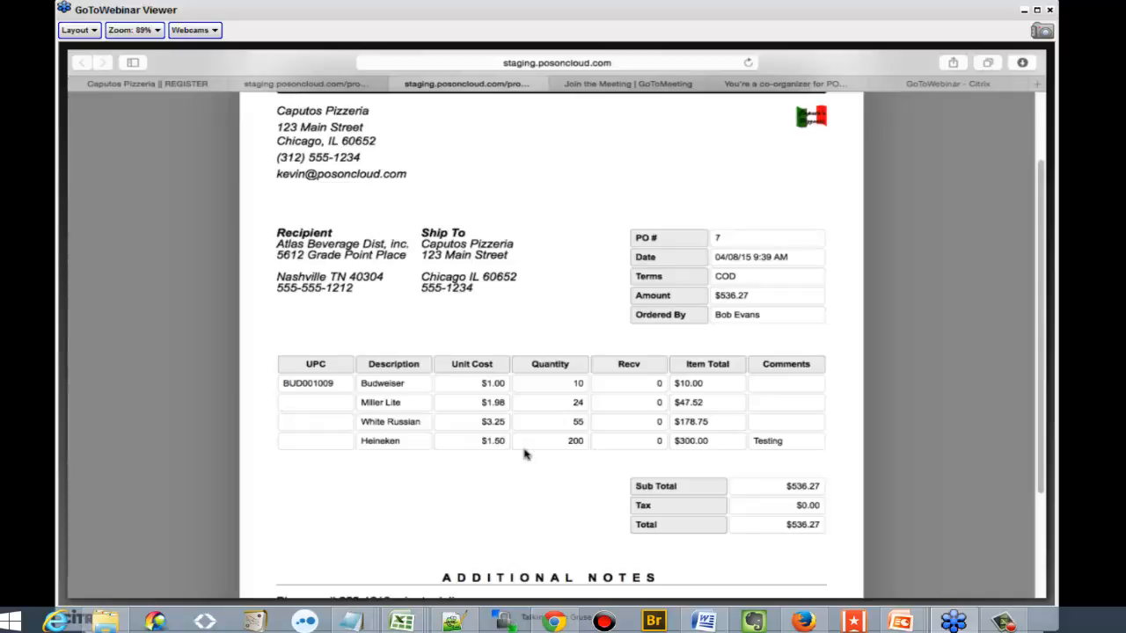
scroll(524, 454, down, 4)
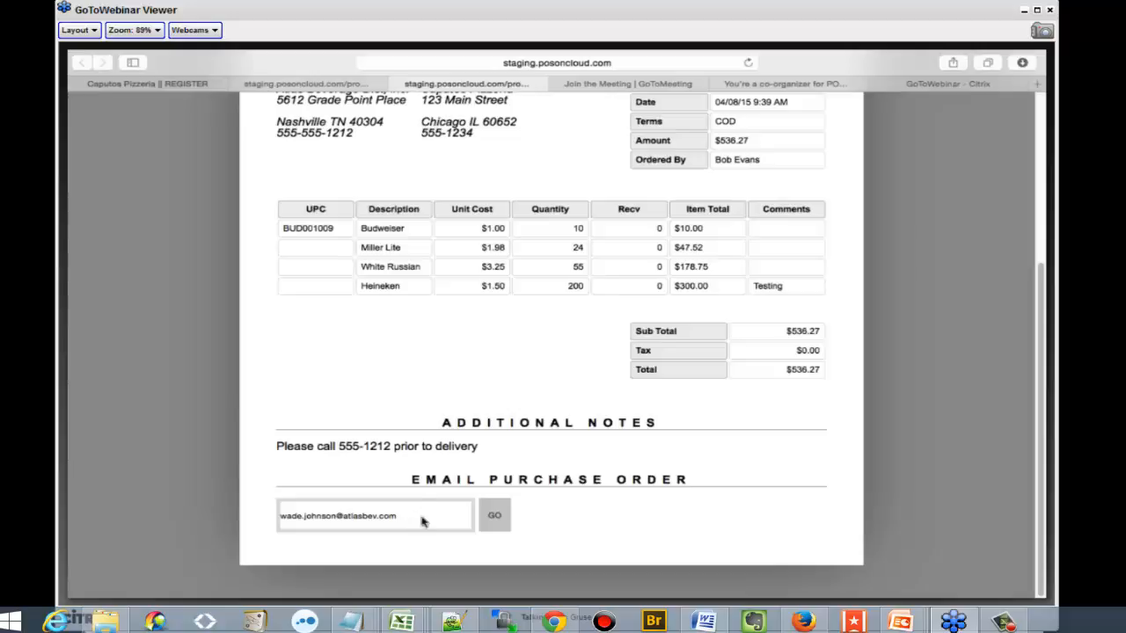
click(125, 82)
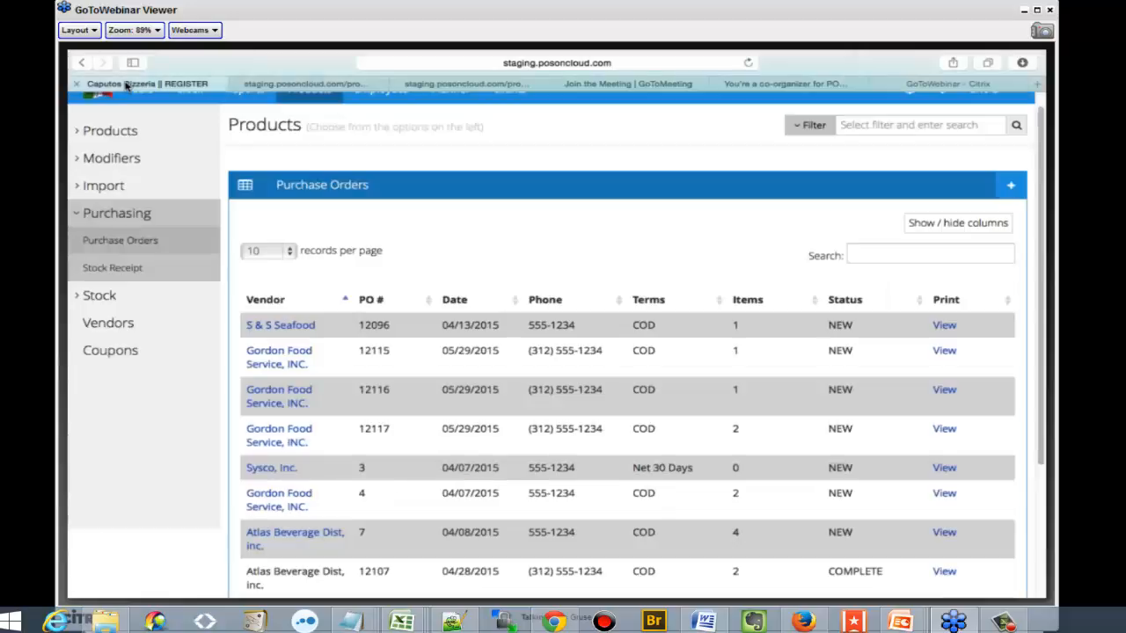
Start a new purchase order and set its payment terms to Net 7 Days
click(1013, 185)
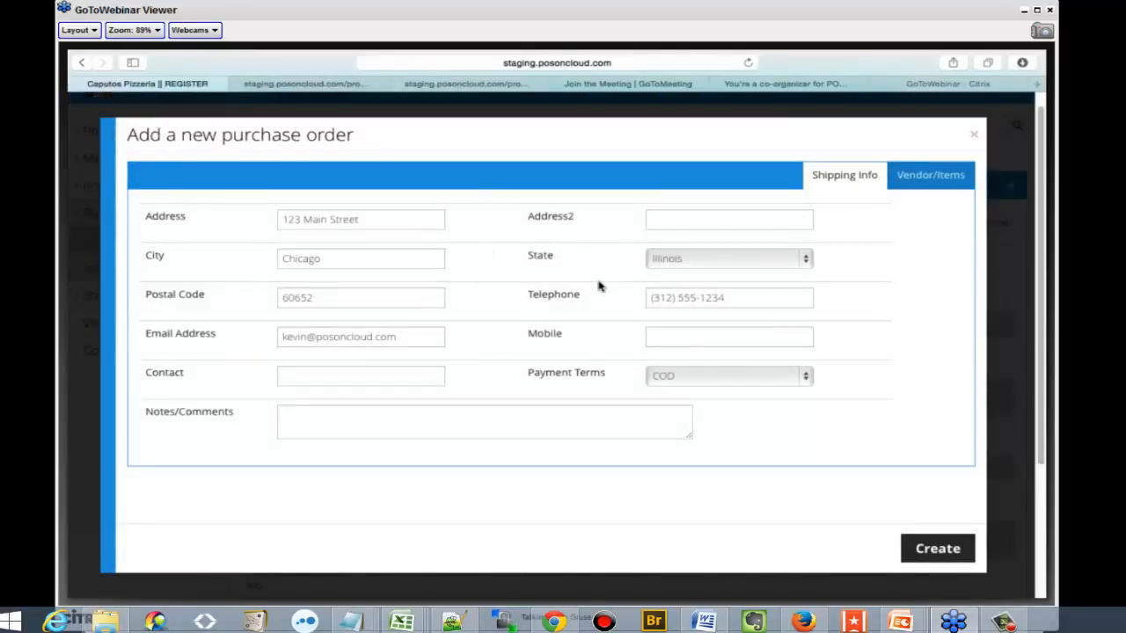
click(725, 376)
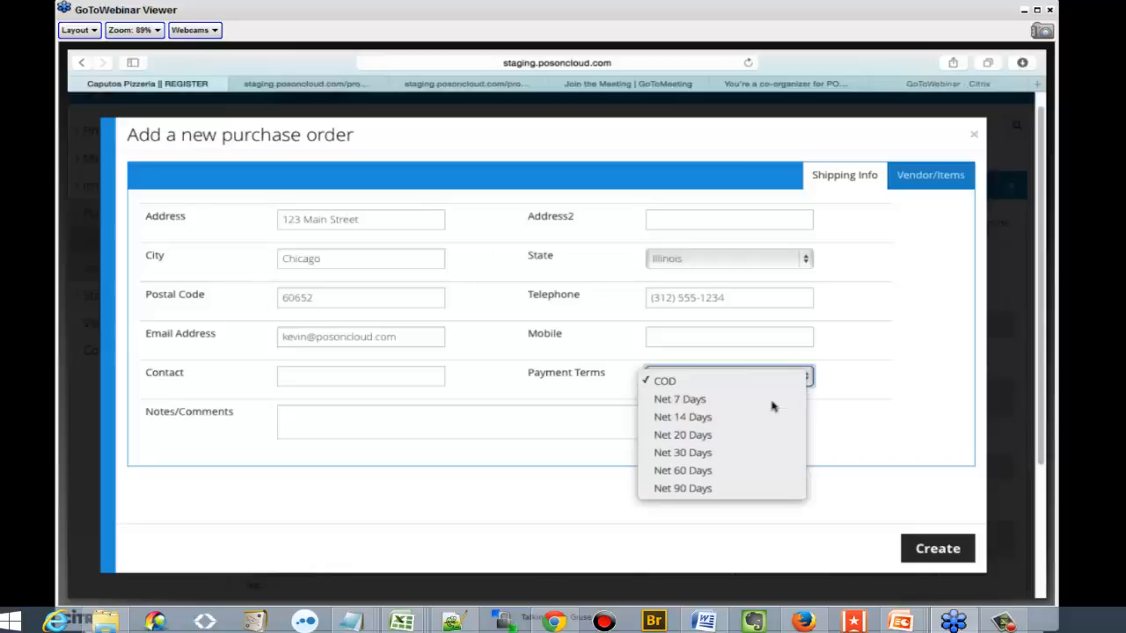
click(769, 402)
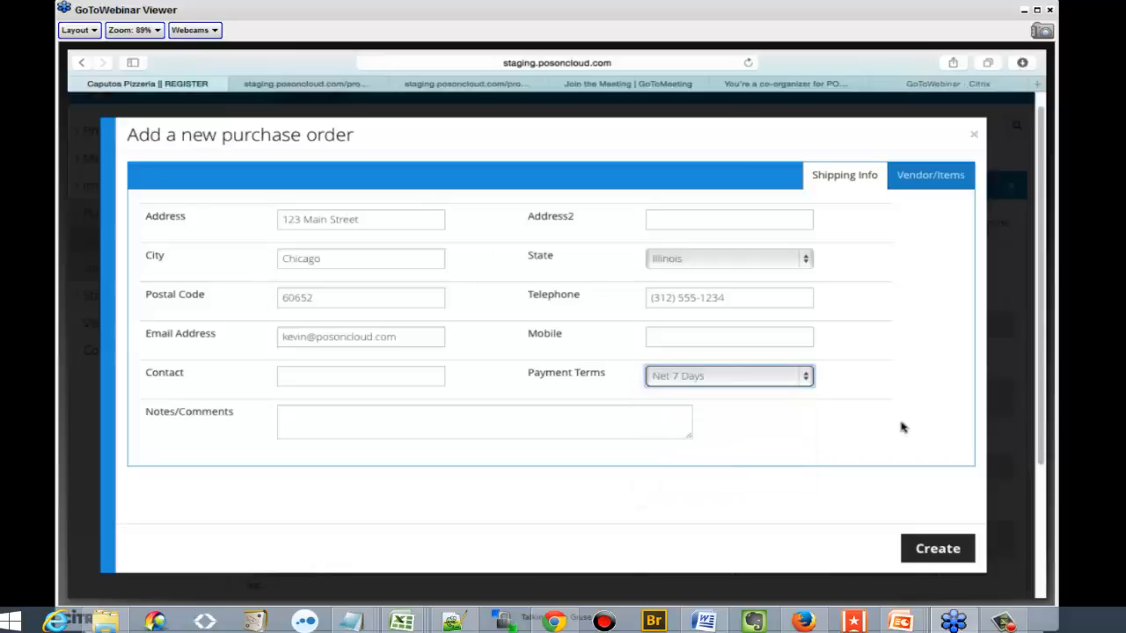
Choose Gordon Food Service, INC. as the order's vendor, try switching to S & S Seafood, and close the purchase order without creating it
click(931, 179)
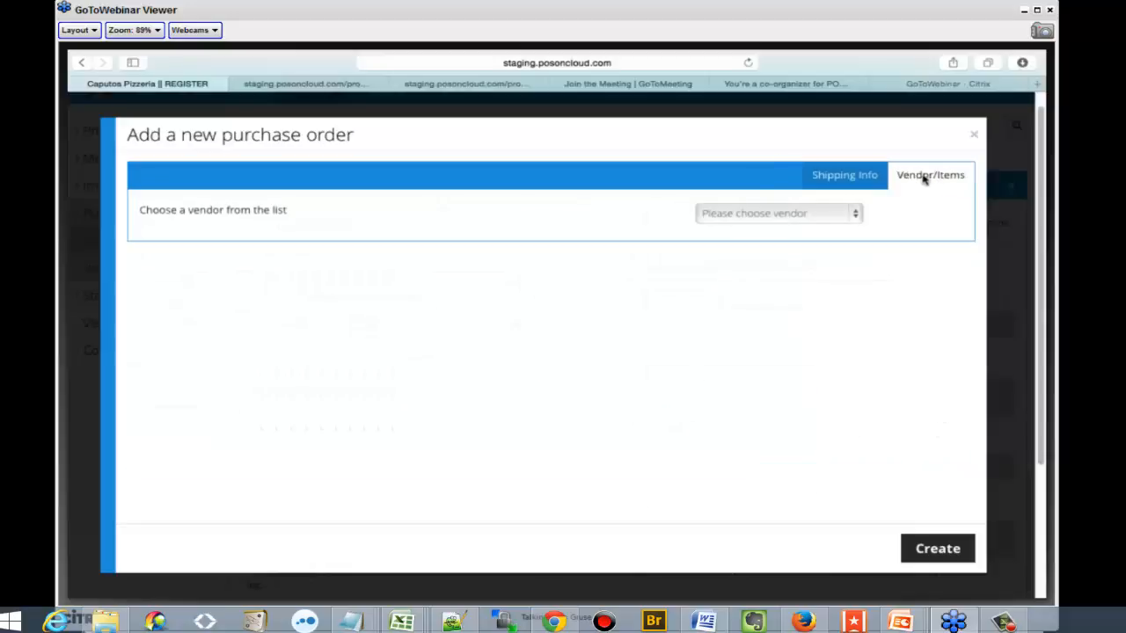
click(764, 215)
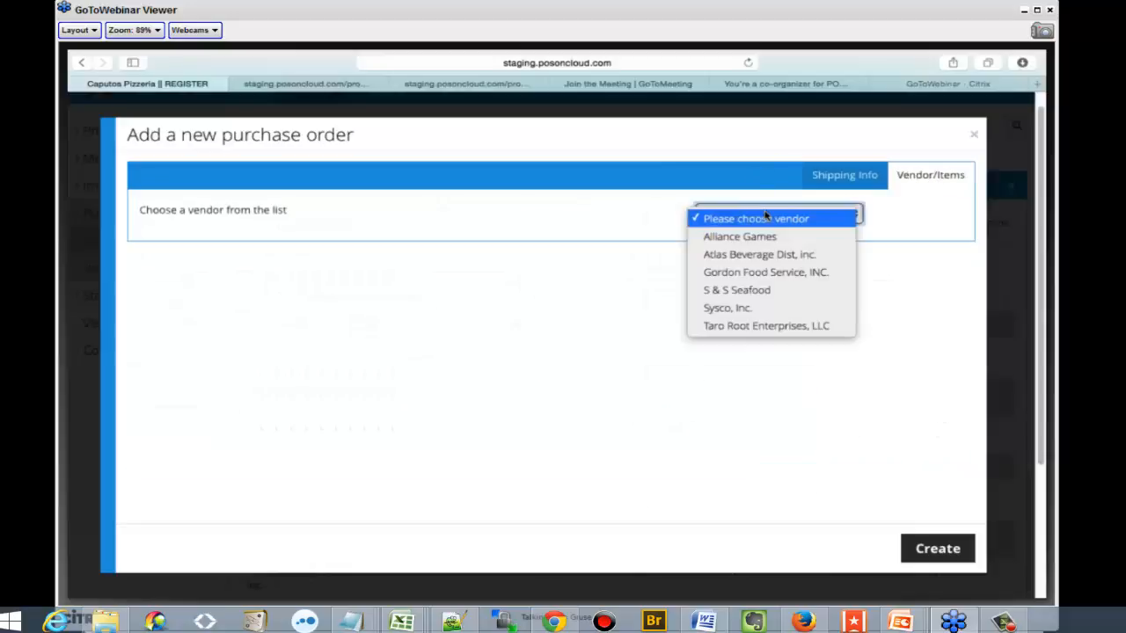
click(769, 272)
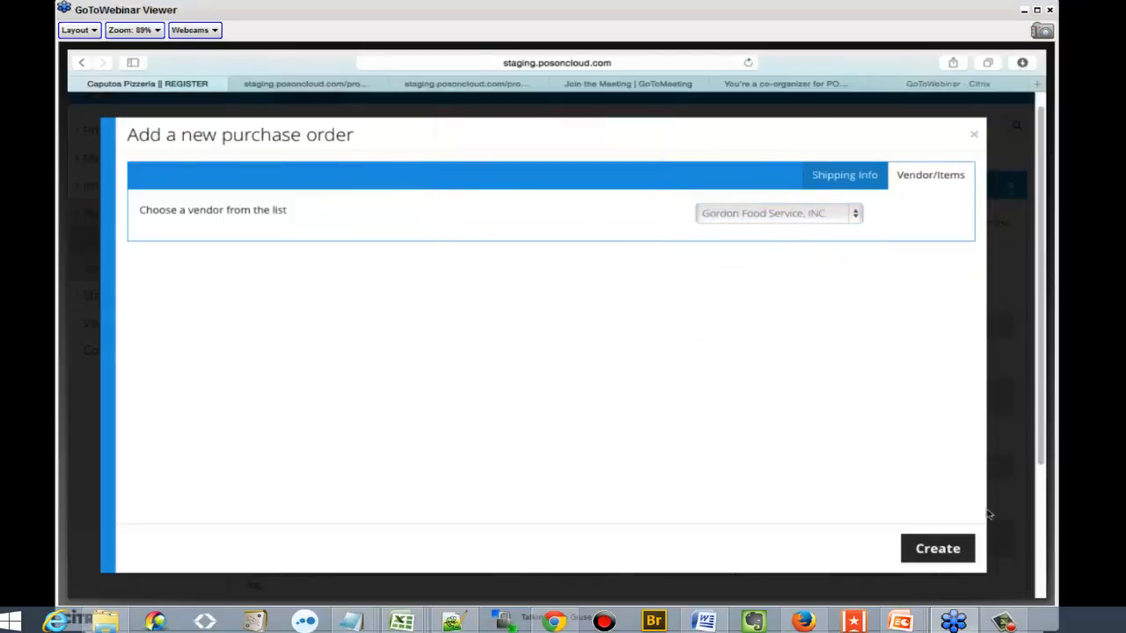
click(804, 213)
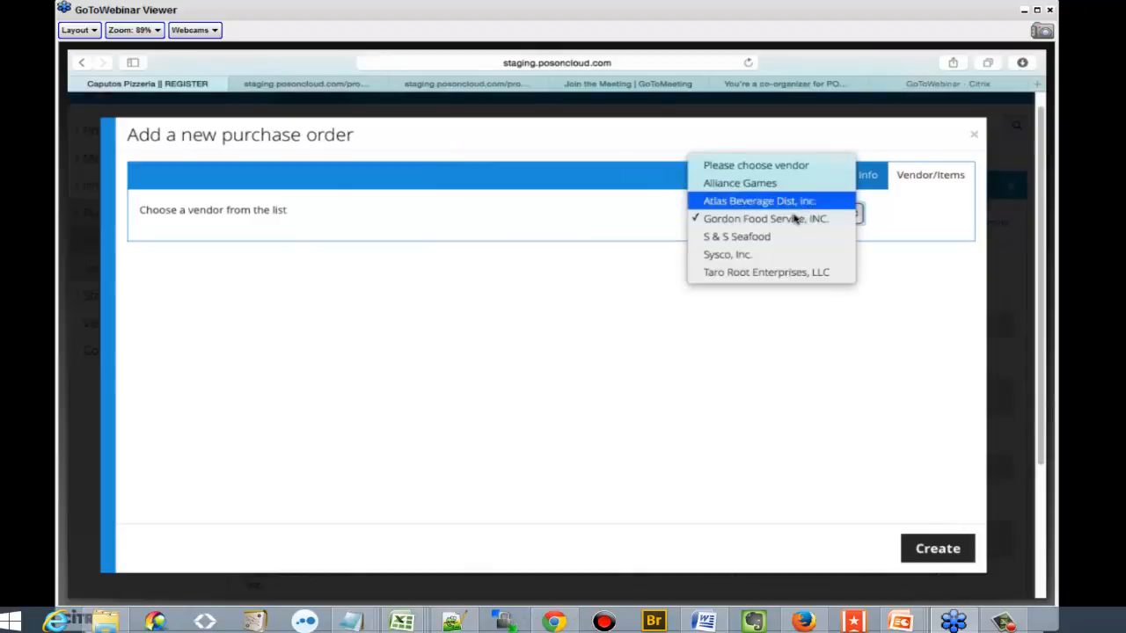
click(797, 239)
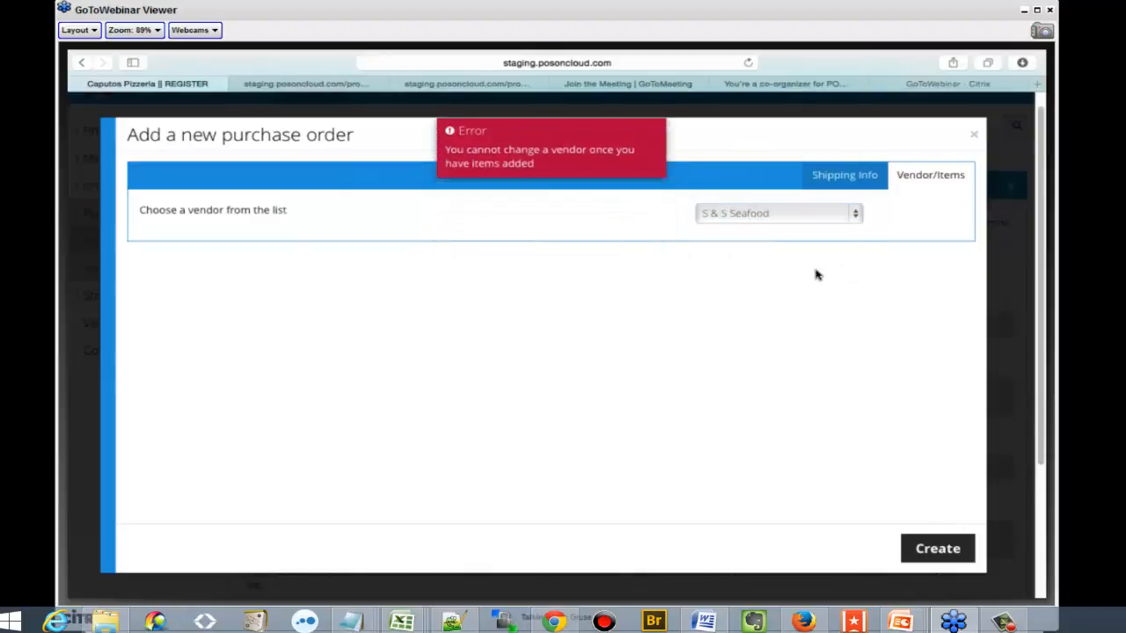
click(974, 136)
Open the stock receipt for Atlas Beverage Dist, inc. purchase order 7 to view its received quantities and costs
click(118, 267)
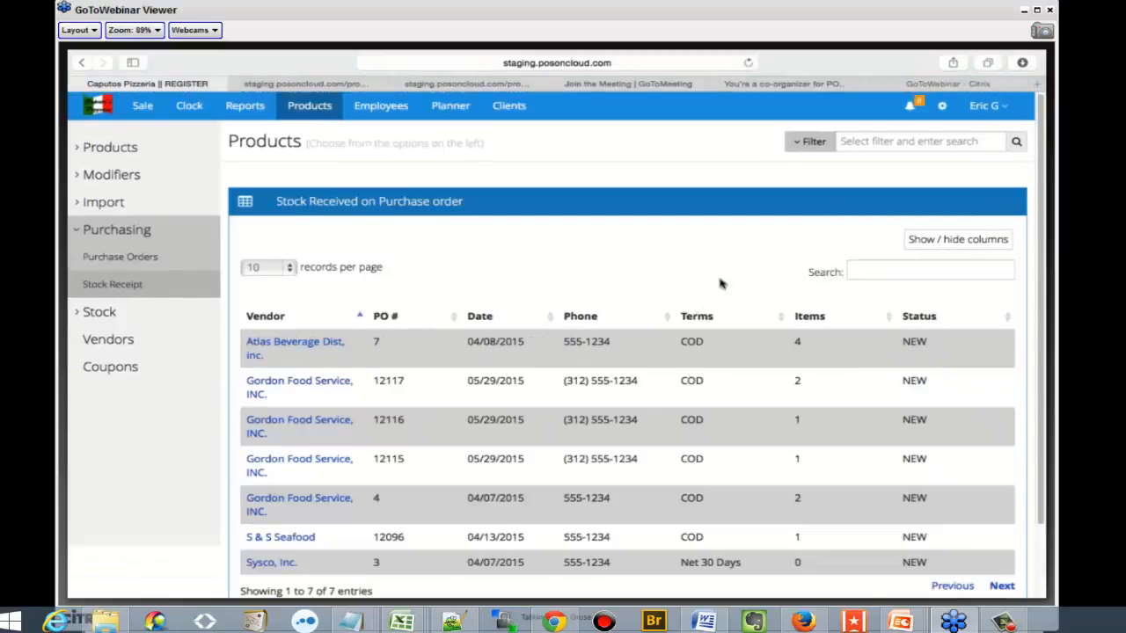
click(274, 347)
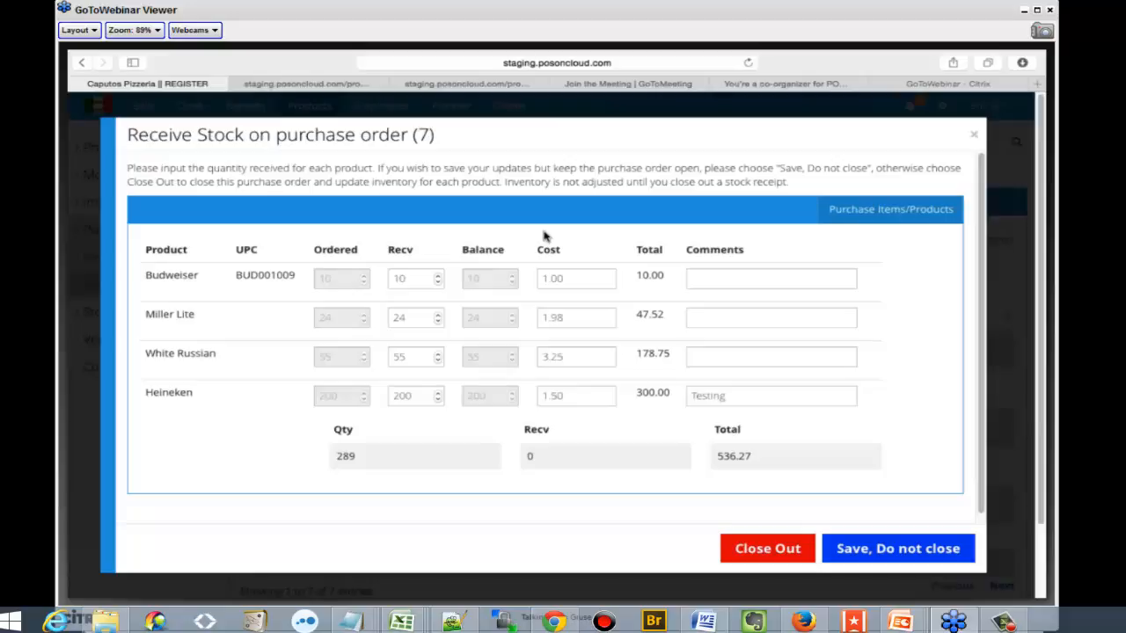
Set the White Russian received quantity to 50 on purchase order 7 and close out the stock receipt
click(398, 356)
key(BackSpace)
text(0)
click(473, 451)
click(786, 549)
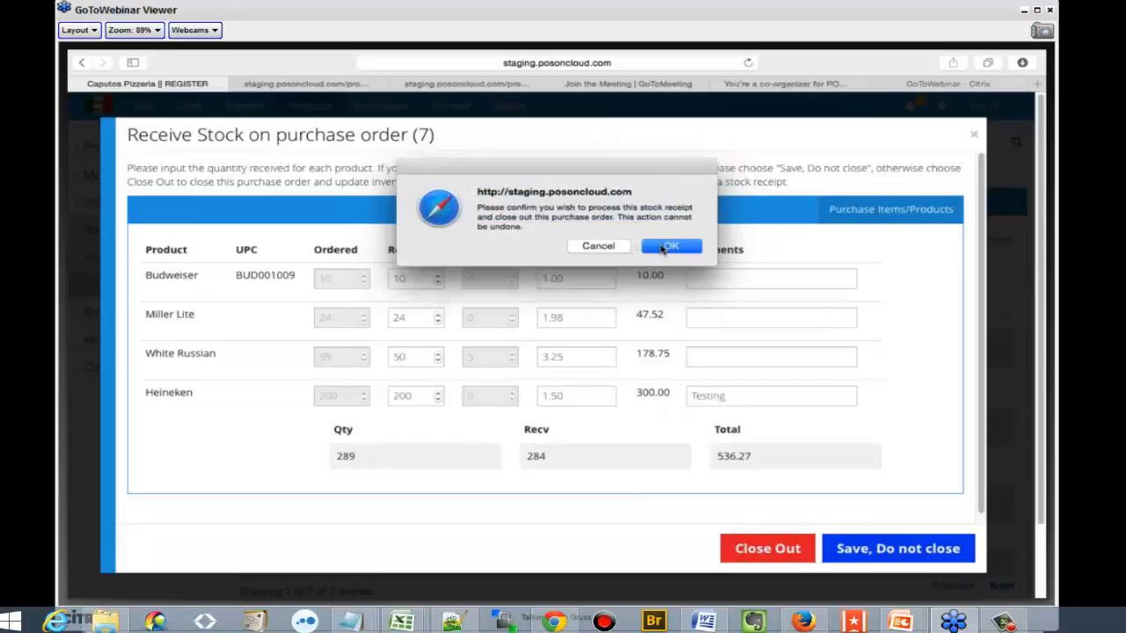
click(668, 247)
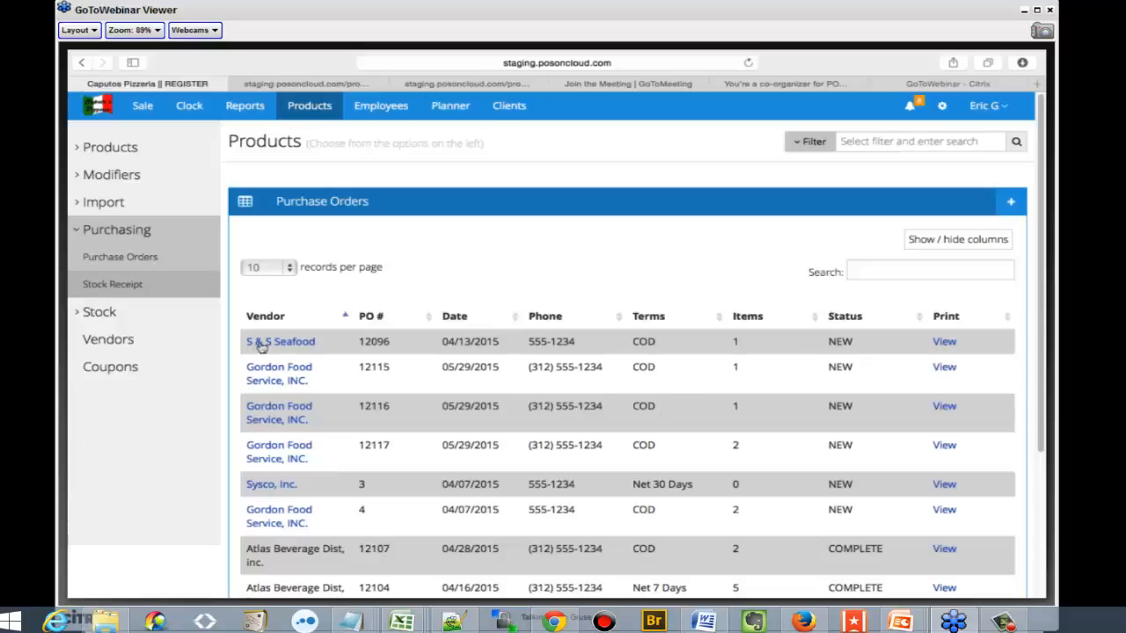
Open the stock transfer list and view the store info and products of the Ali Test transfer
click(161, 321)
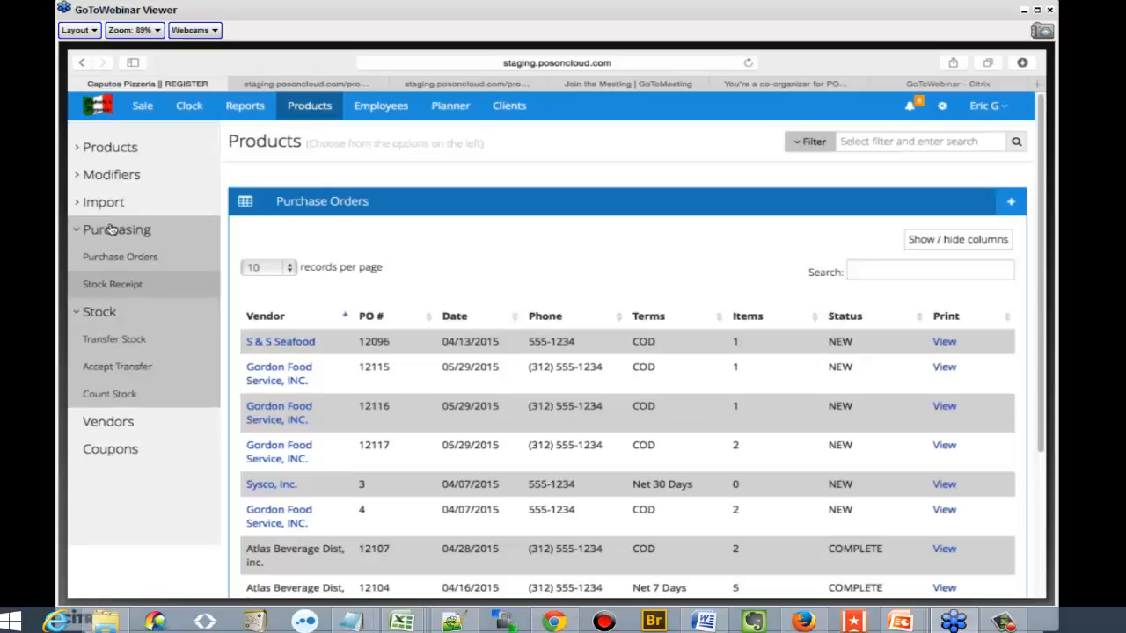
click(110, 228)
click(153, 289)
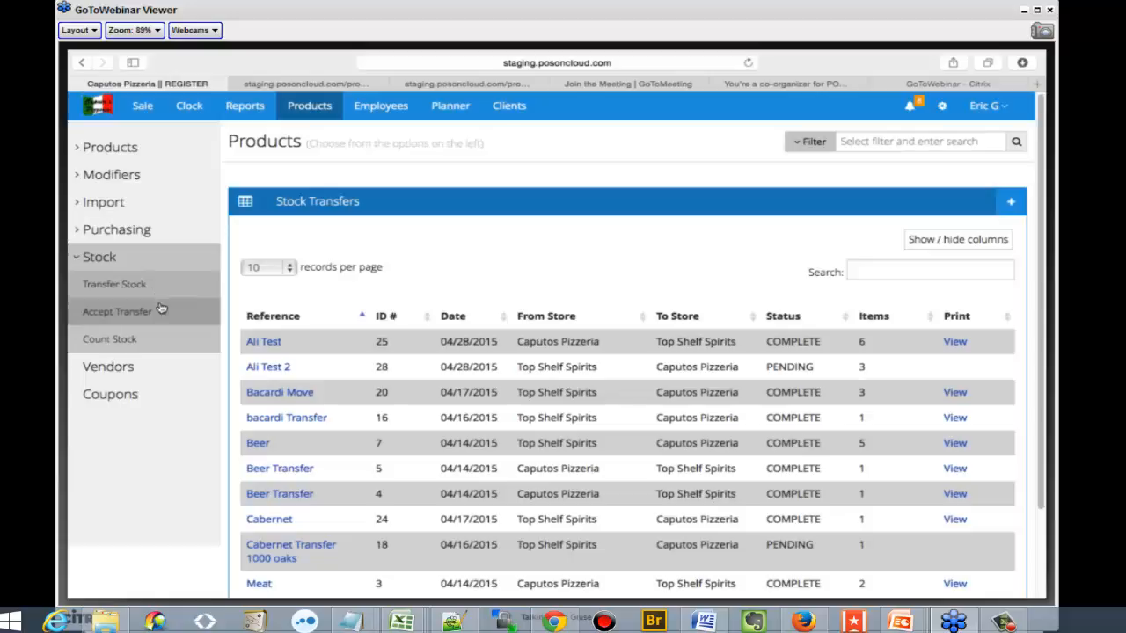
click(269, 345)
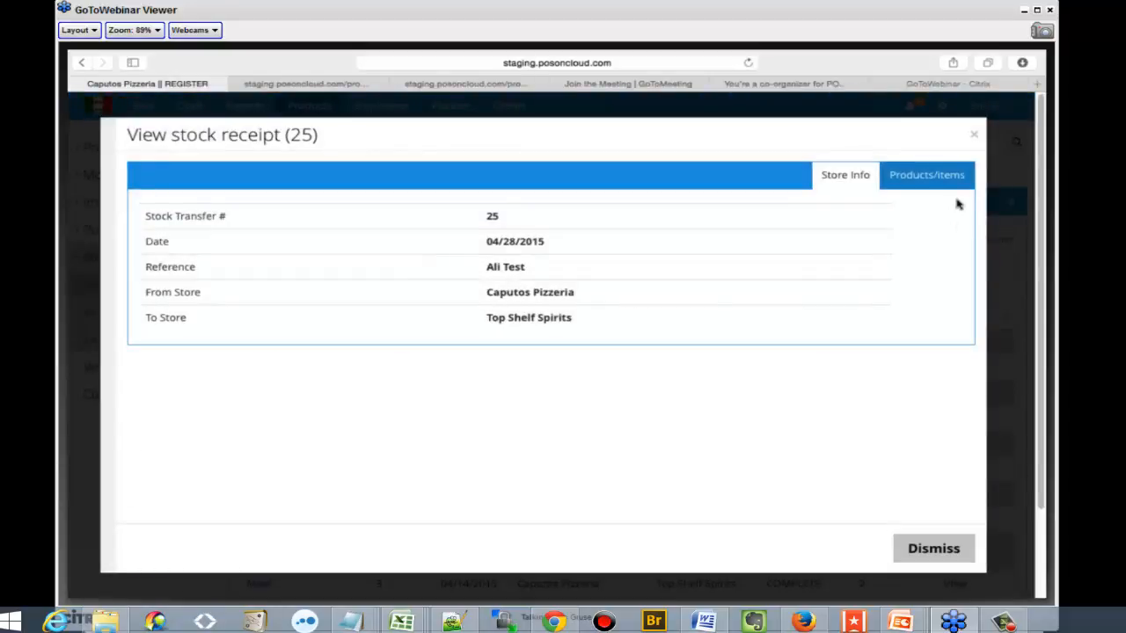
click(934, 175)
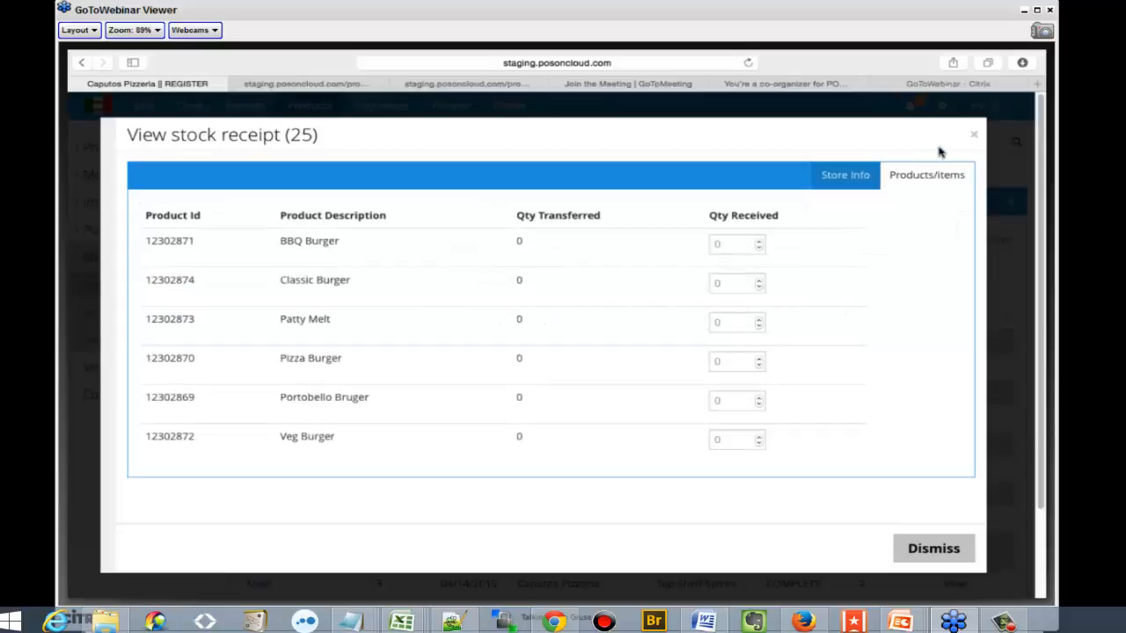
click(972, 134)
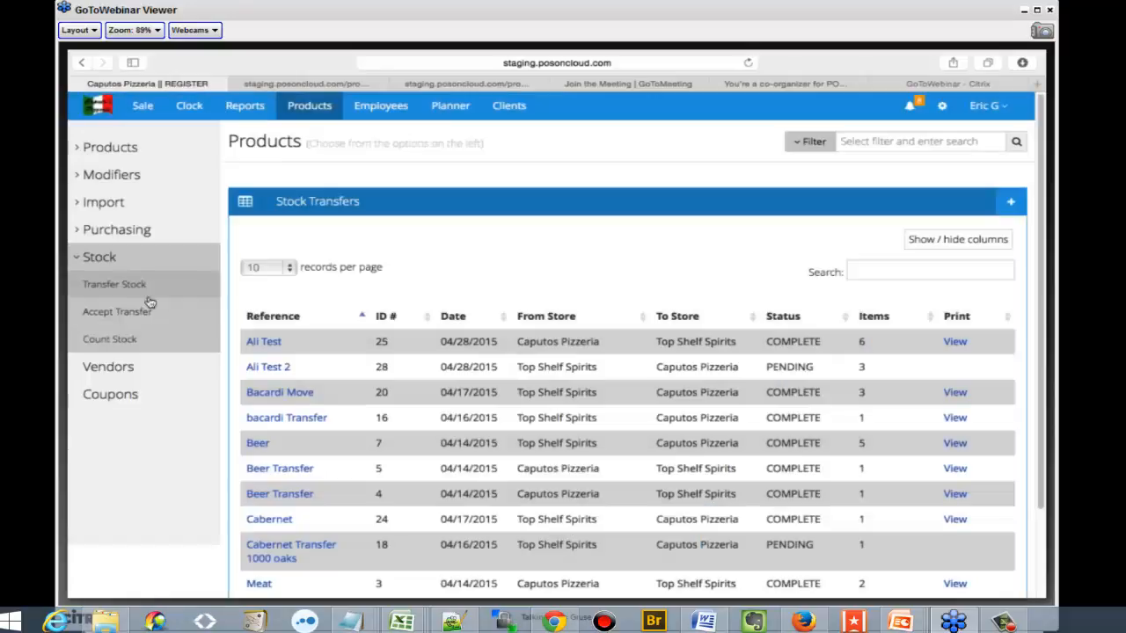
Accept the pending Ali Test 2 stock transfer with 5 received each for Courvoisier, Hennessy and Remy Martin, and approve it
click(123, 313)
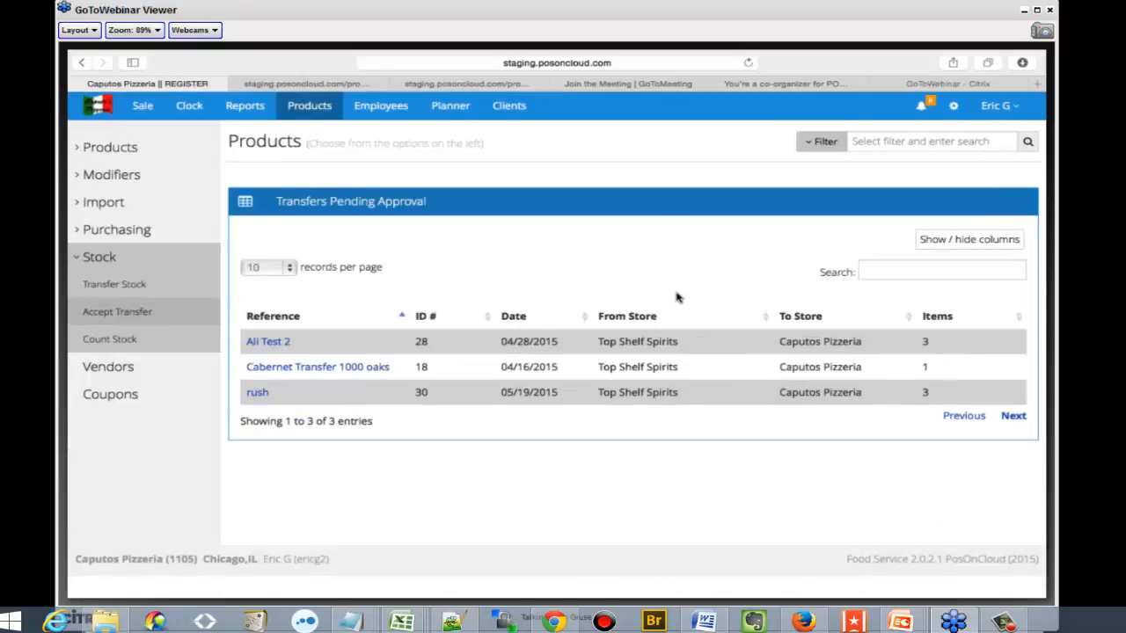
click(254, 343)
click(924, 176)
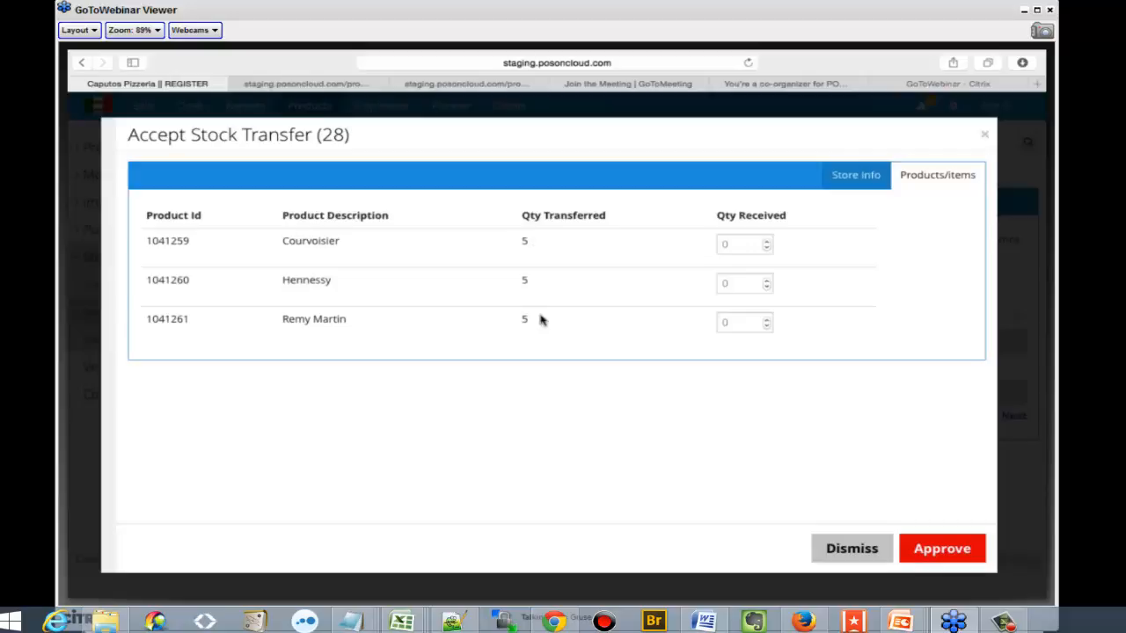
click(737, 247)
click(735, 281)
text(5)
click(745, 321)
key(BackSpace)
text(5)
click(954, 547)
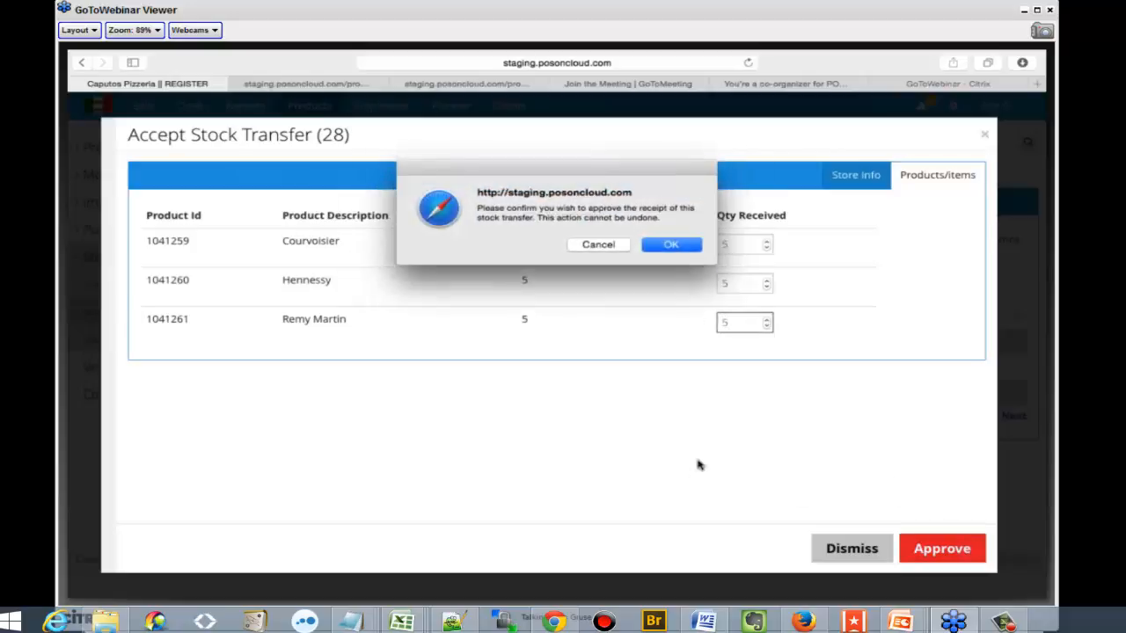
click(671, 245)
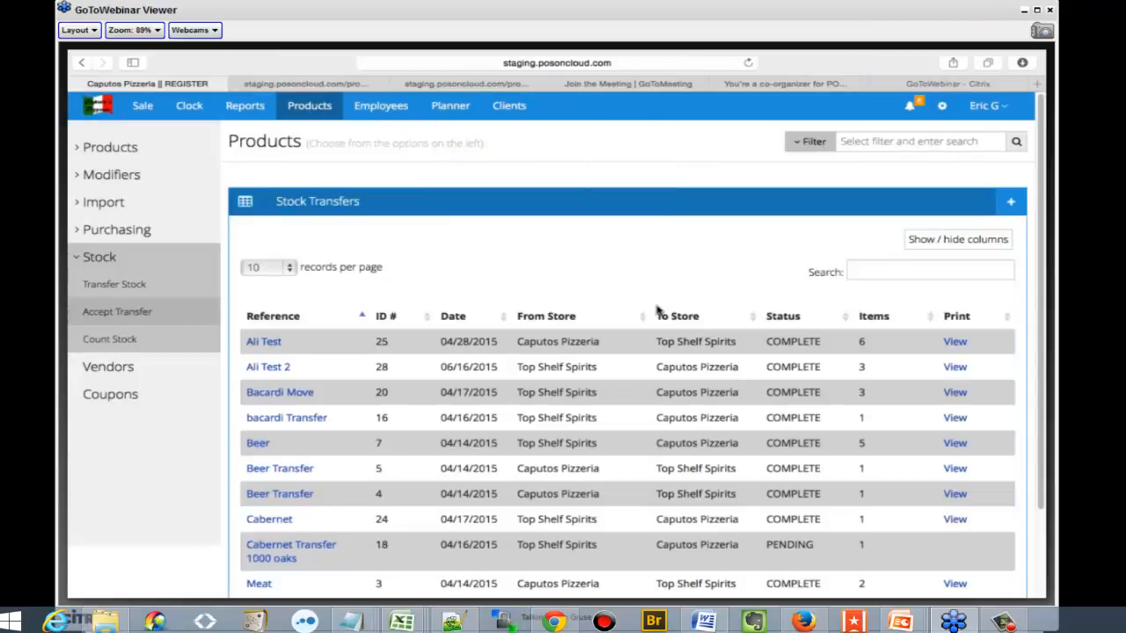
View the inventory count form down to its stock fields, and look at the vendor list
click(111, 340)
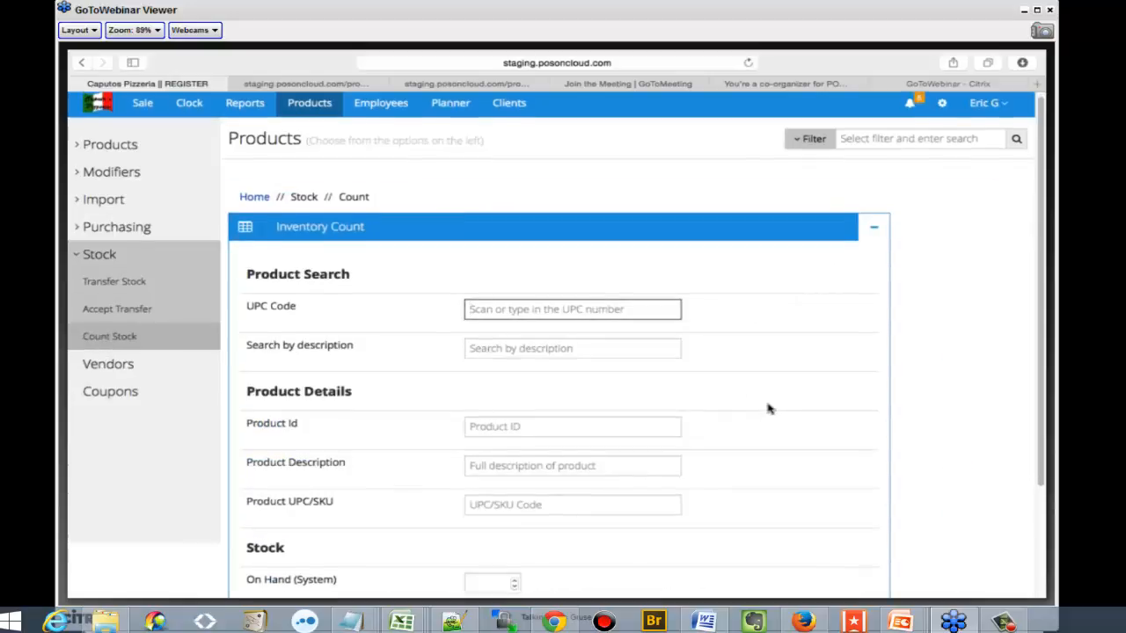
scroll(767, 408, down, 3)
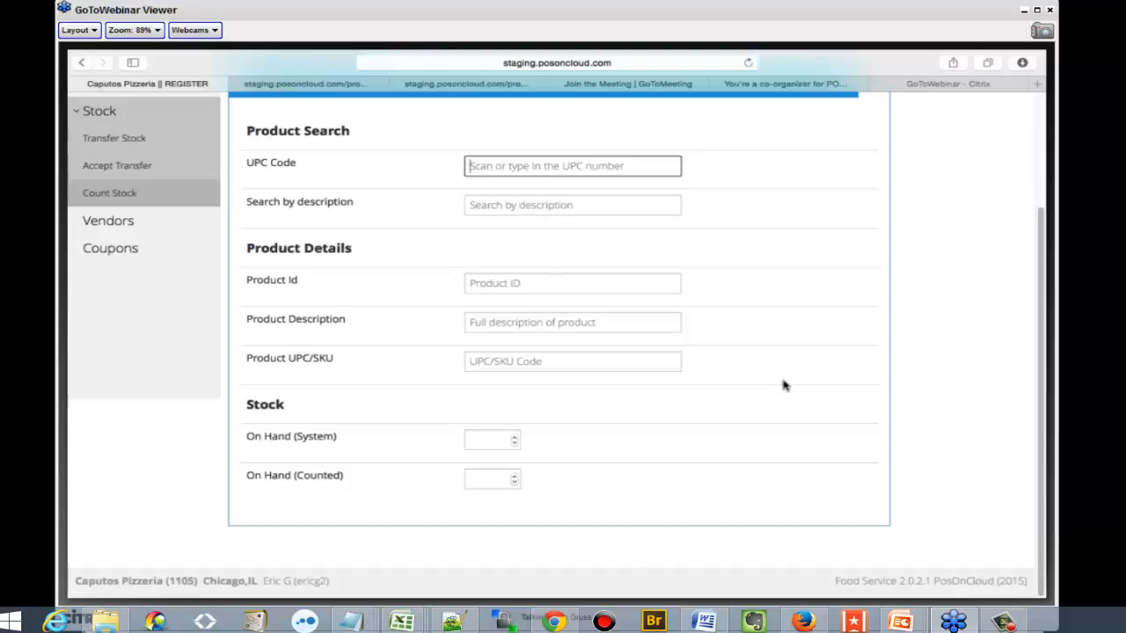
click(136, 114)
click(120, 141)
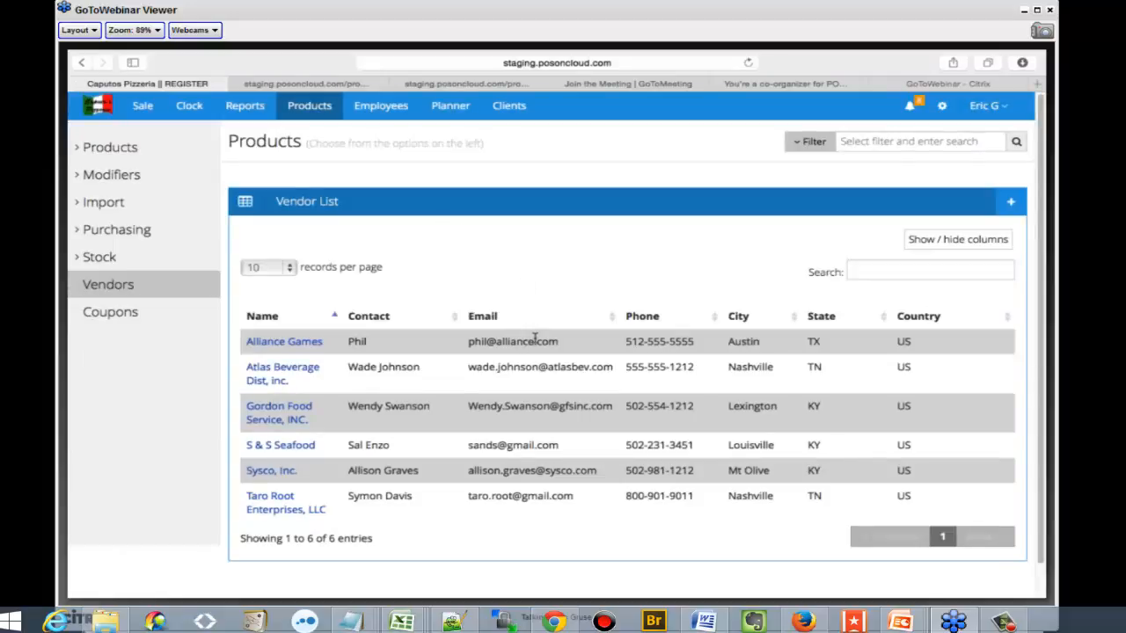
Open the coupon list, start a product-level coupon, try BBQ Burger as its product, and close the form without saving
click(183, 325)
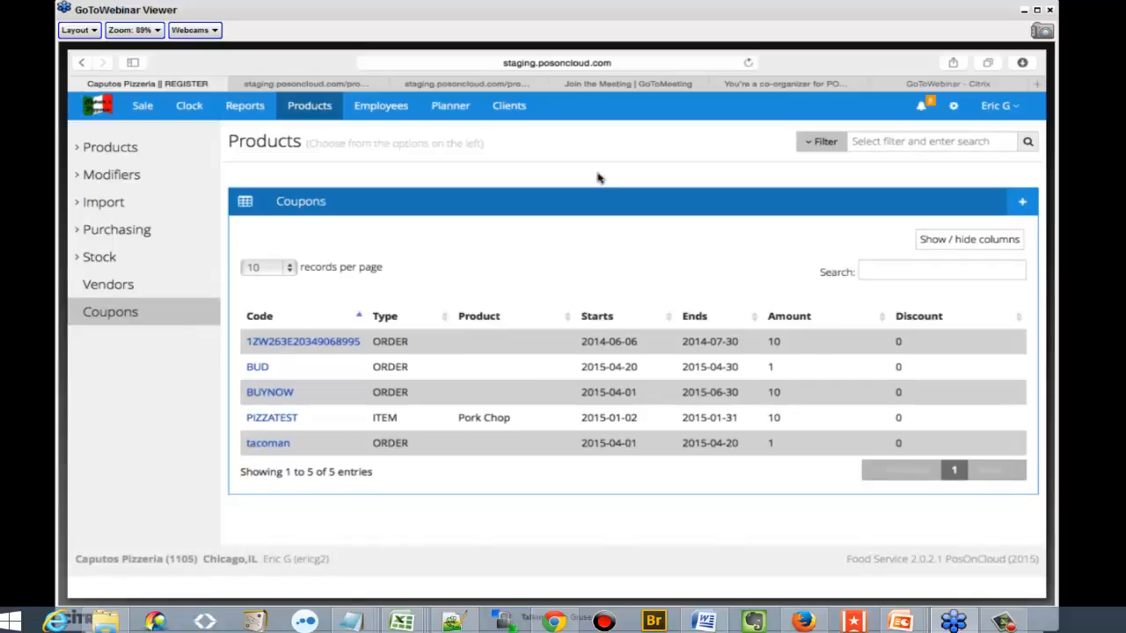
click(1018, 207)
click(492, 215)
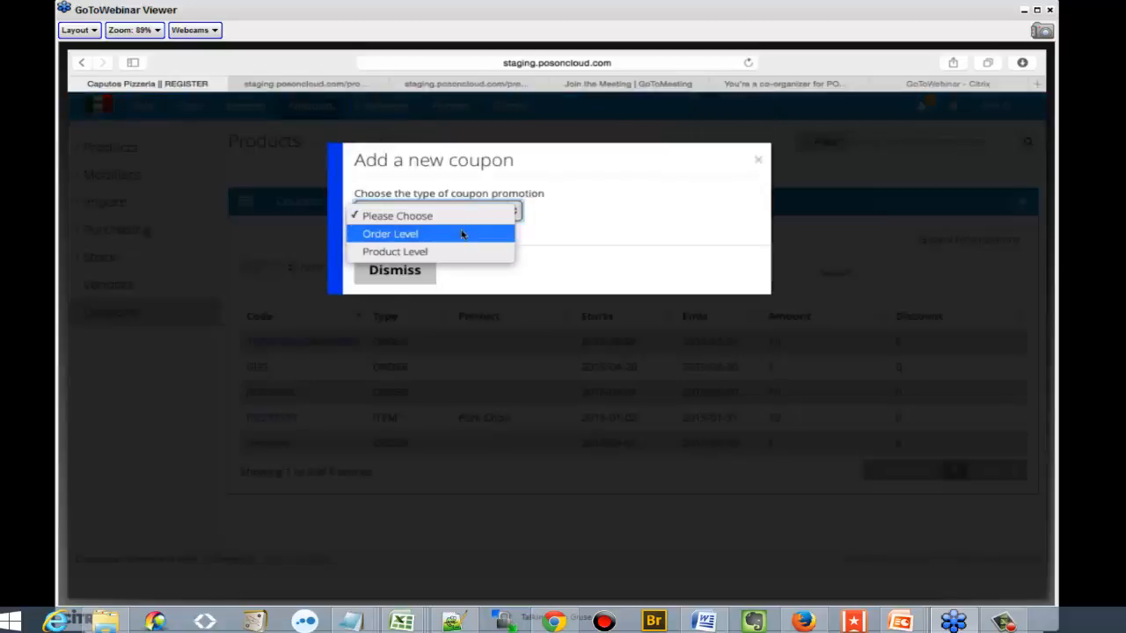
click(464, 253)
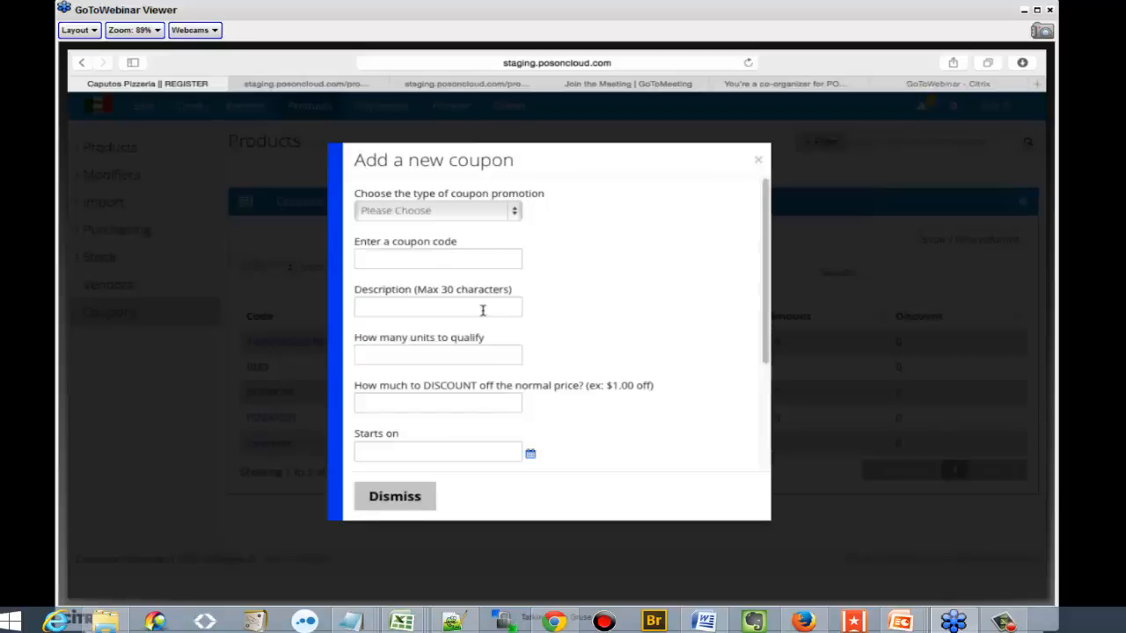
scroll(482, 360, down, 1)
scroll(482, 361, down, 5)
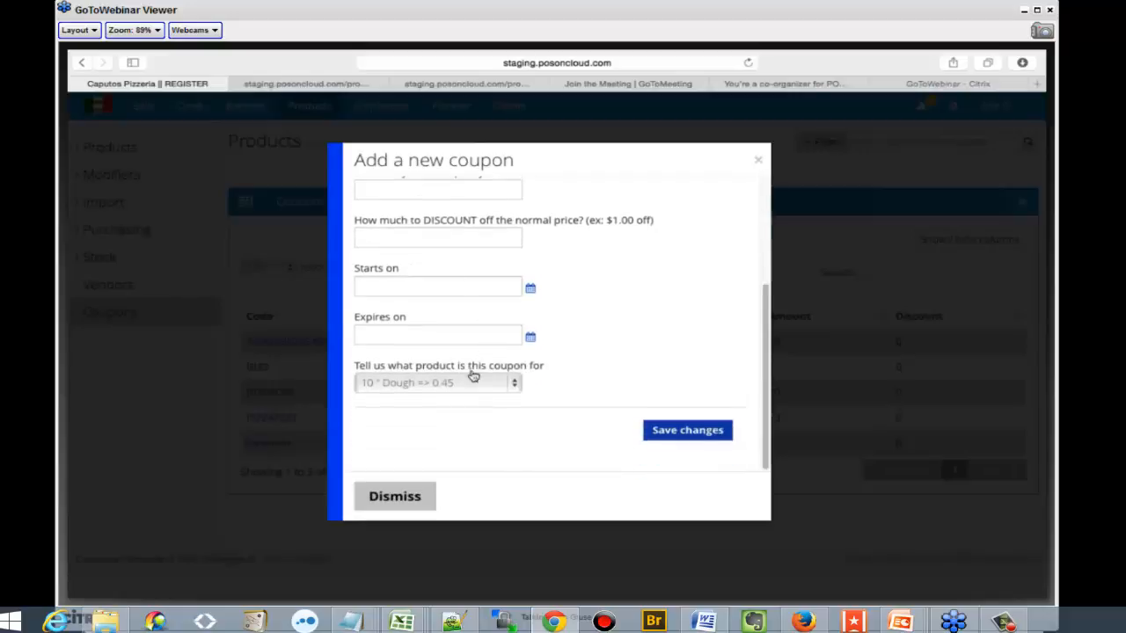
click(473, 382)
click(523, 513)
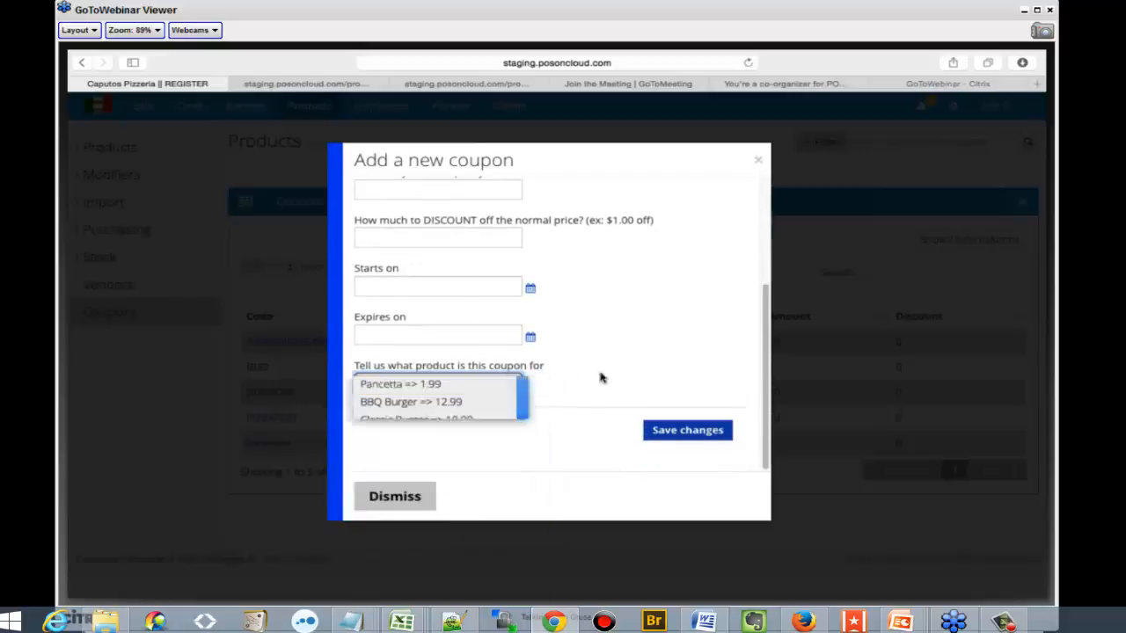
click(757, 160)
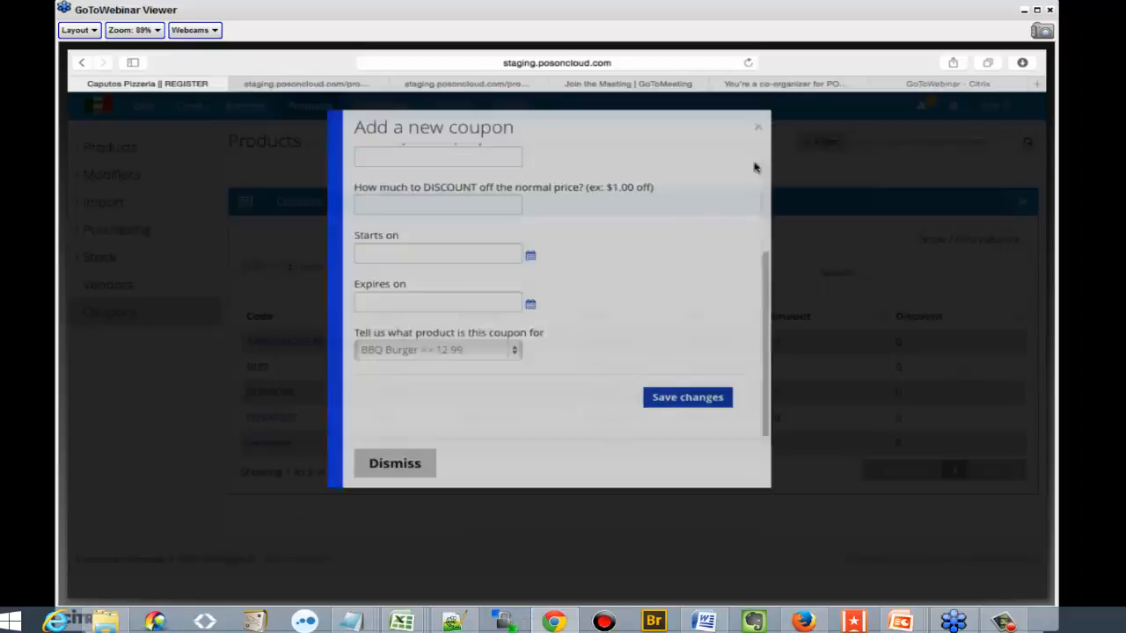
Look through the employee list with its roles, statuses and PIN reset options
click(381, 106)
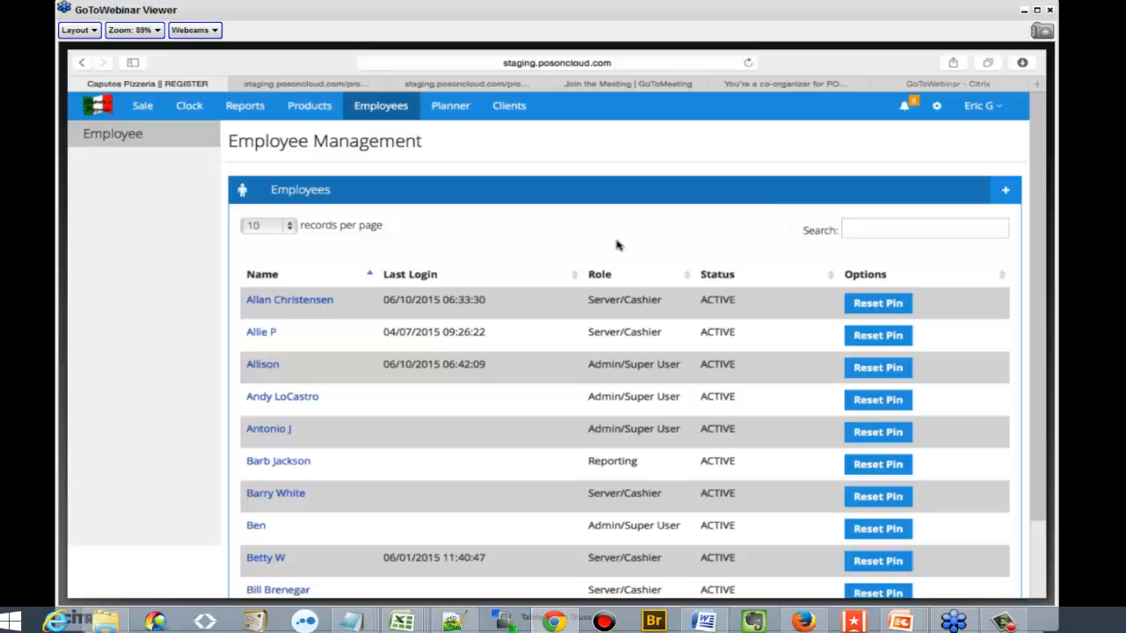
scroll(617, 245, down, 1)
scroll(617, 246, up, 1)
Browse the planner's month calendar back to October 2014 and forward to February 2015 to examine its scheduled events
click(449, 109)
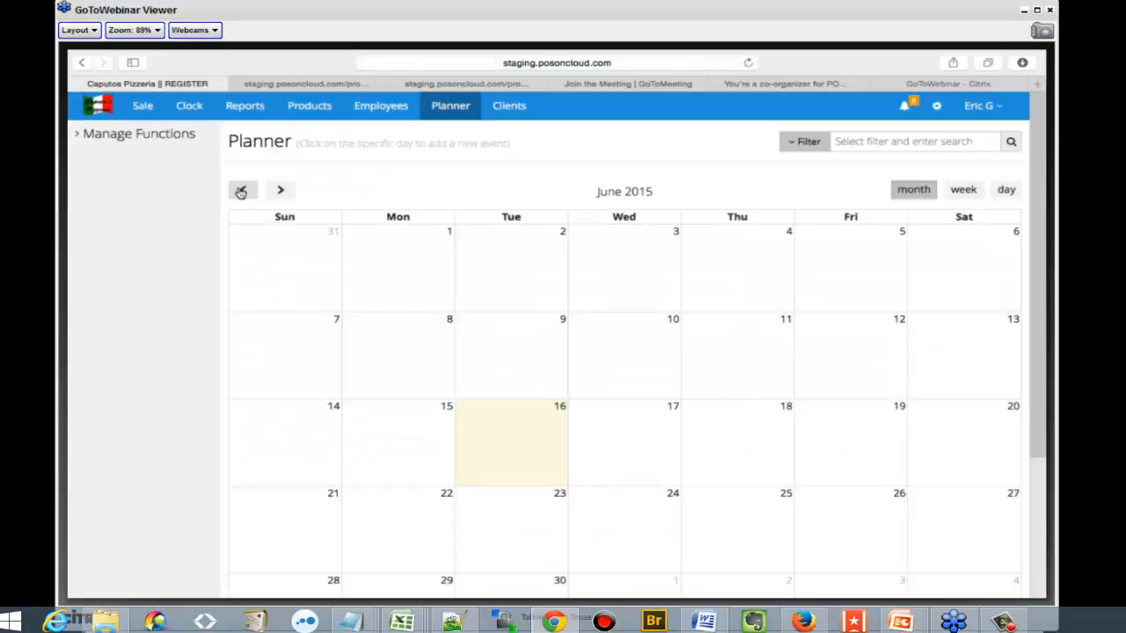
click(241, 192)
click(241, 192)
click(241, 191)
click(241, 192)
click(241, 191)
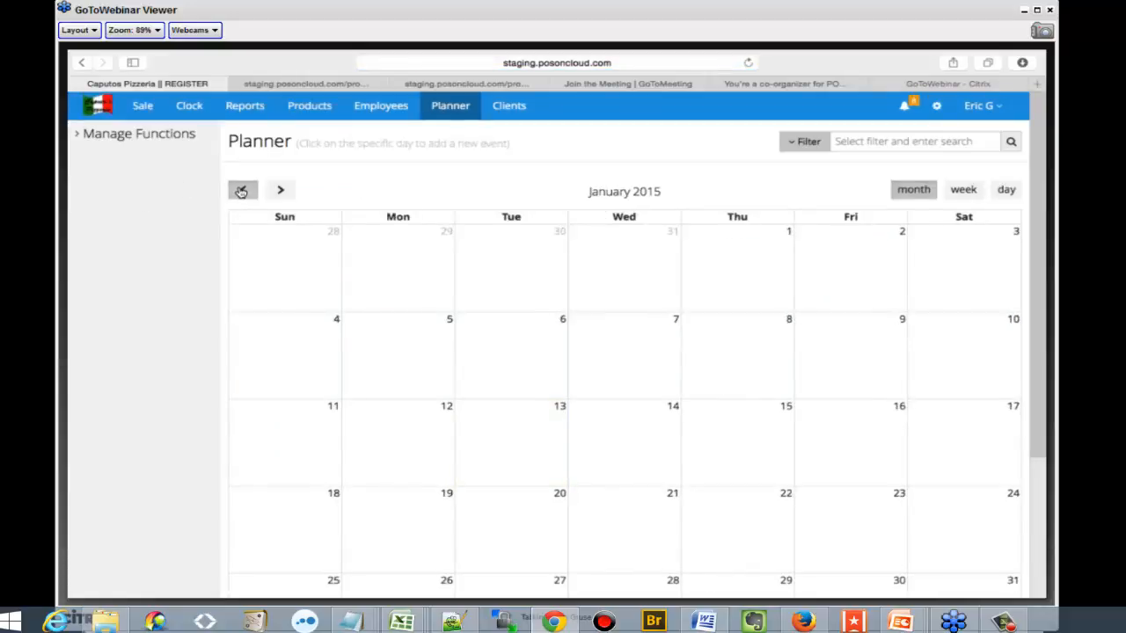
click(241, 192)
click(241, 192)
click(241, 191)
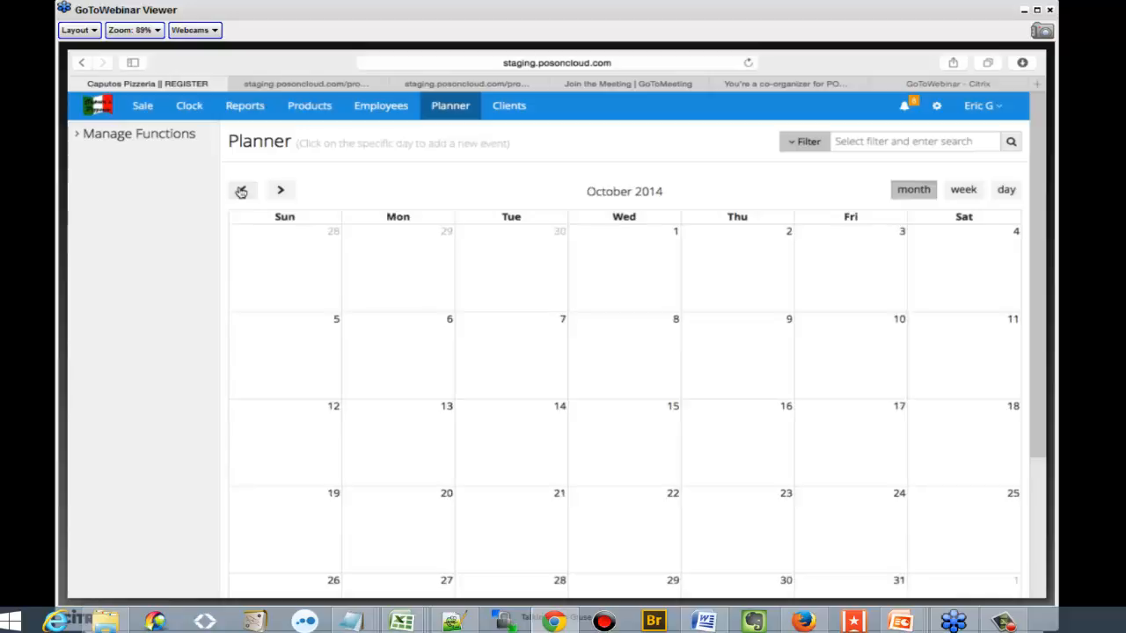
click(291, 191)
click(290, 191)
click(290, 191)
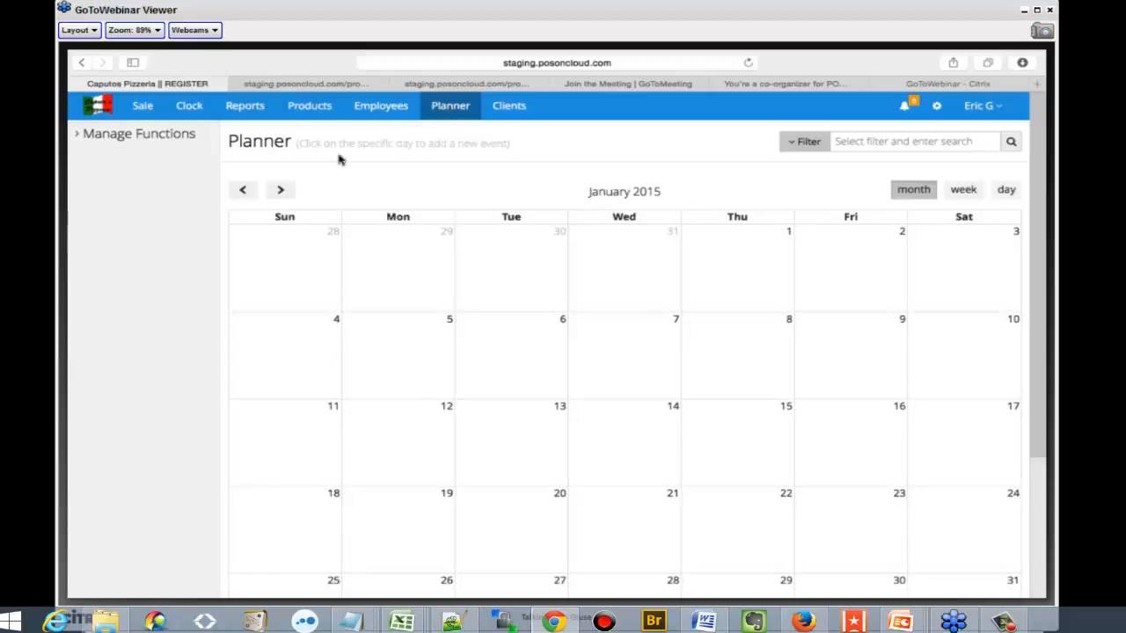
click(281, 190)
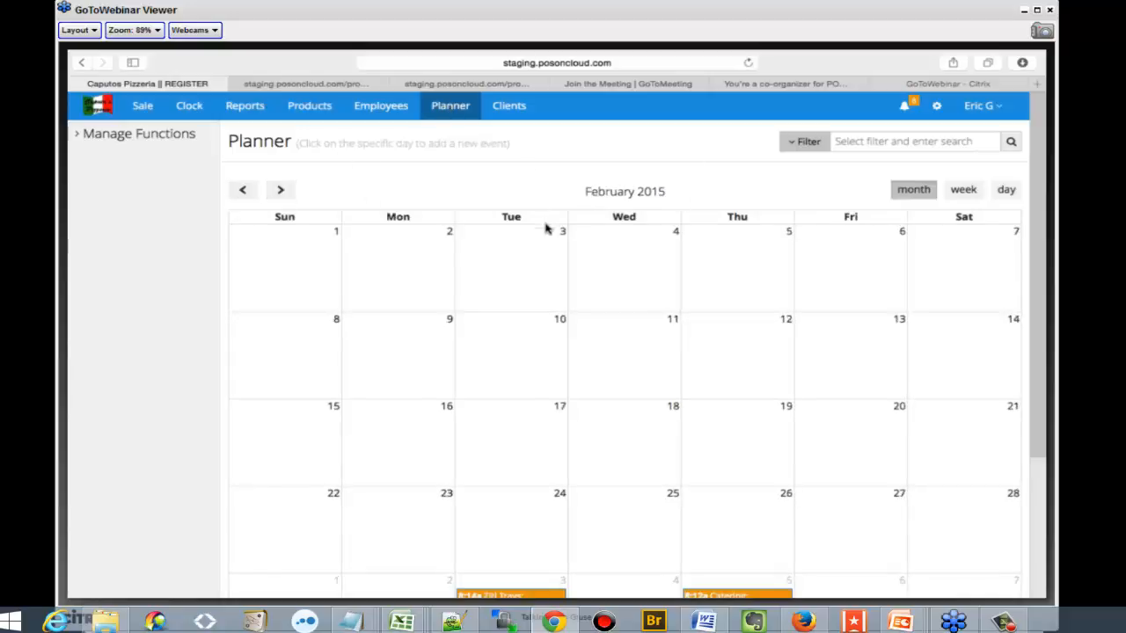
scroll(544, 232, down, 2)
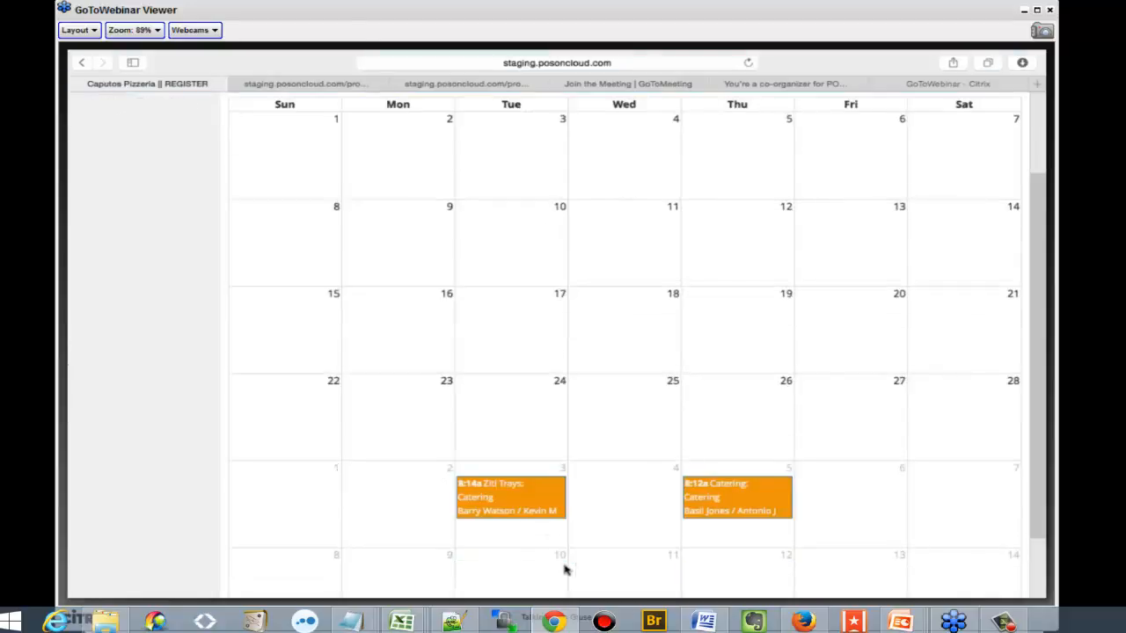
scroll(658, 540, up, 2)
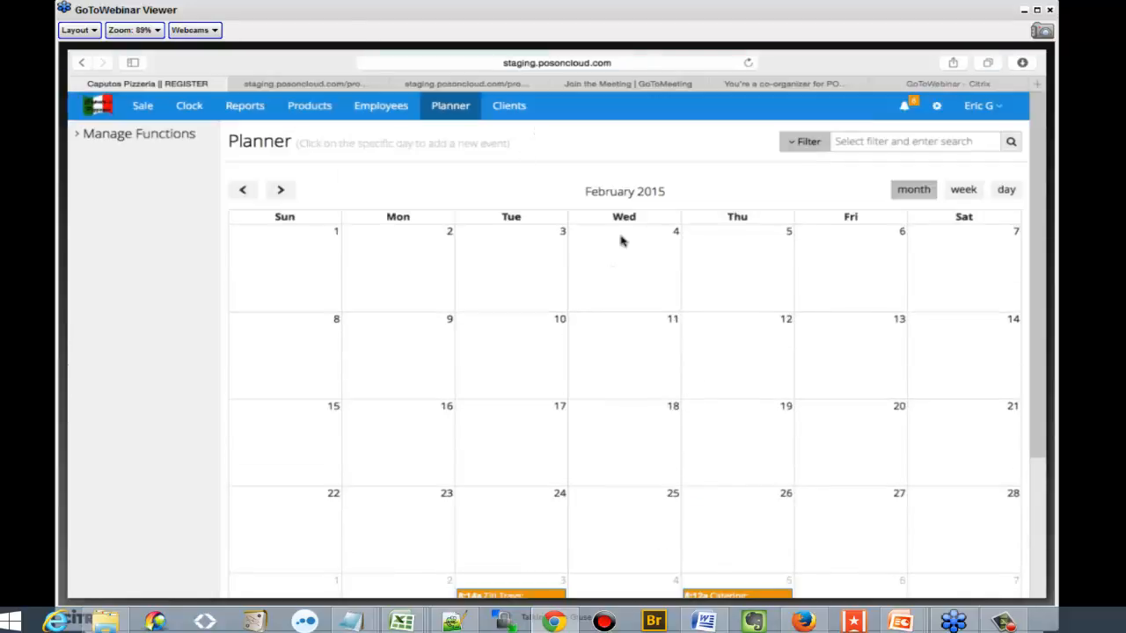
View the client list, and check the notifications about new features
click(518, 113)
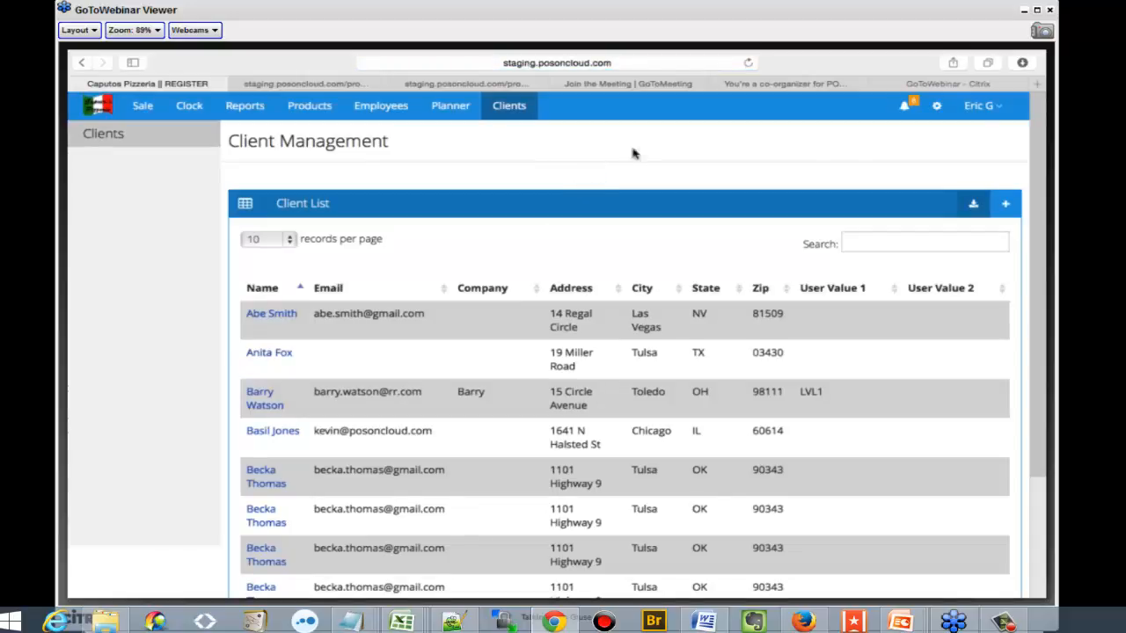
click(903, 109)
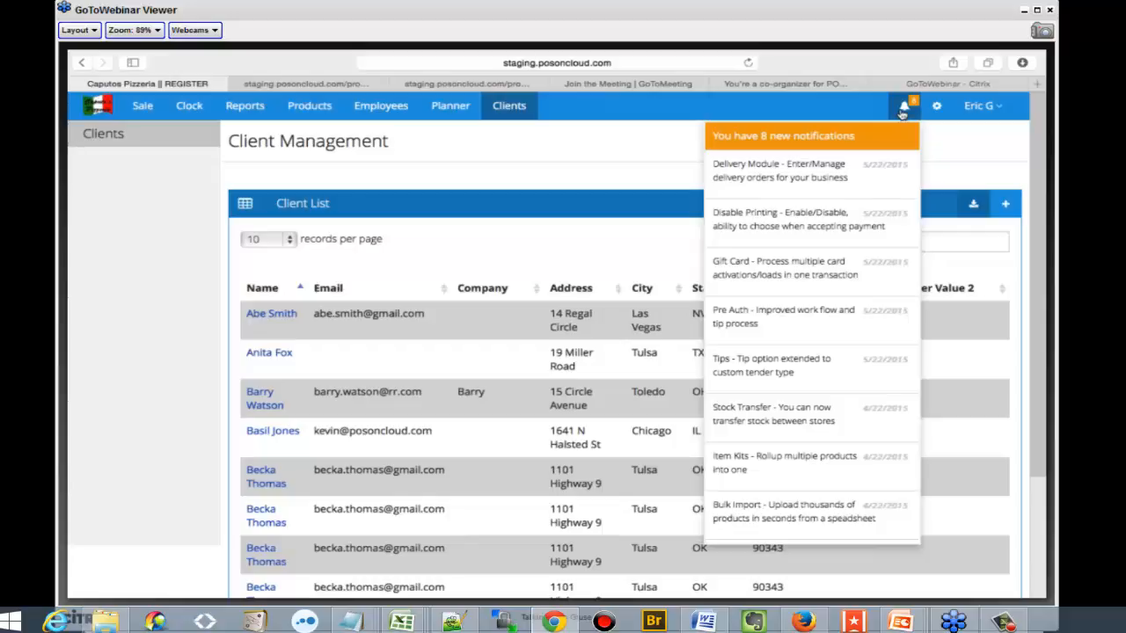
click(956, 157)
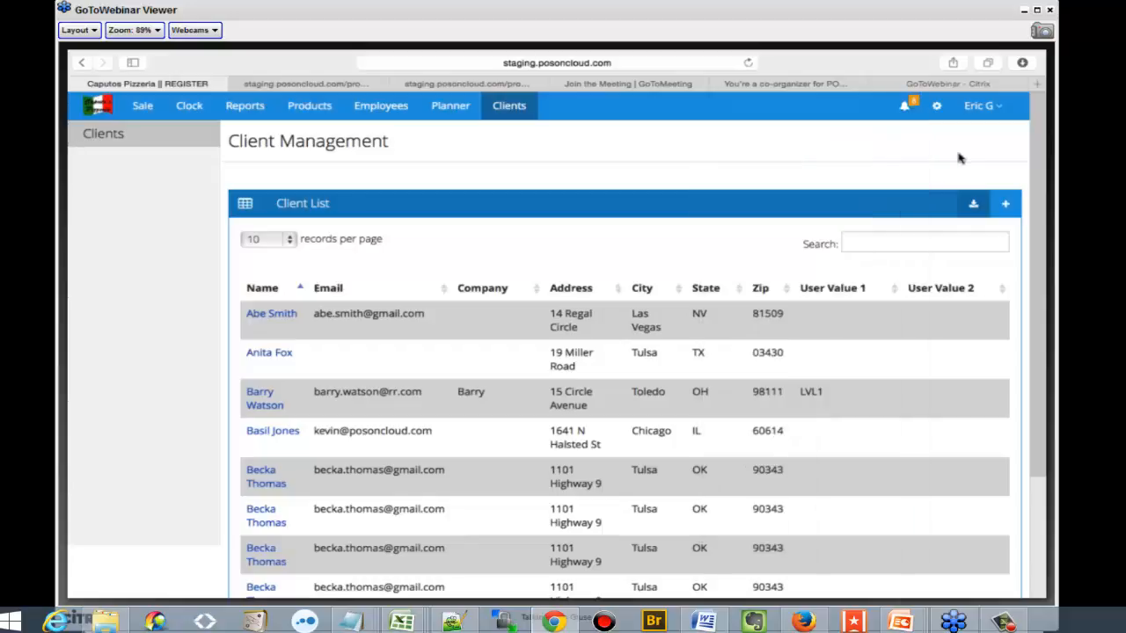
Return to the register's sale screen
click(139, 107)
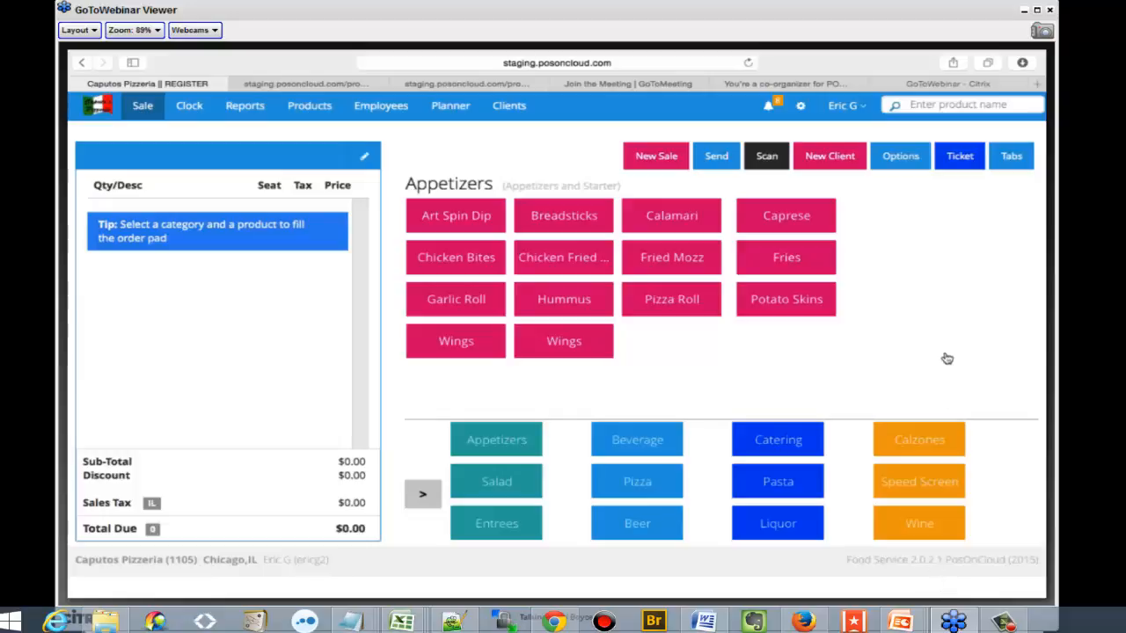
mouse_move(1009, 53)
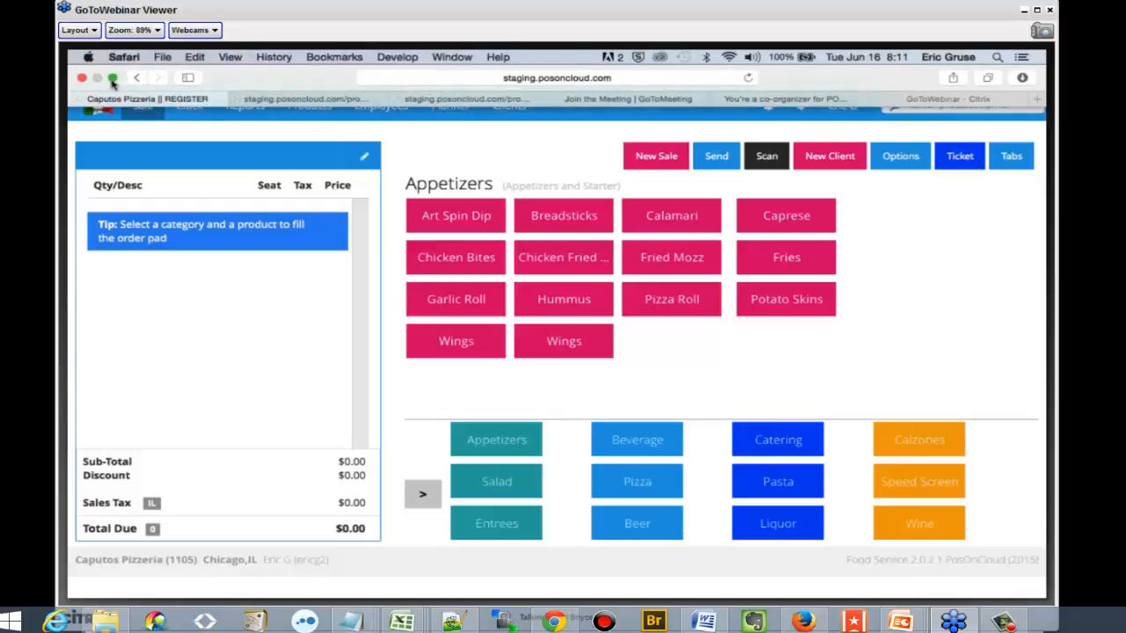
Create a new tab in the tab manager under the customer's first name
click(112, 81)
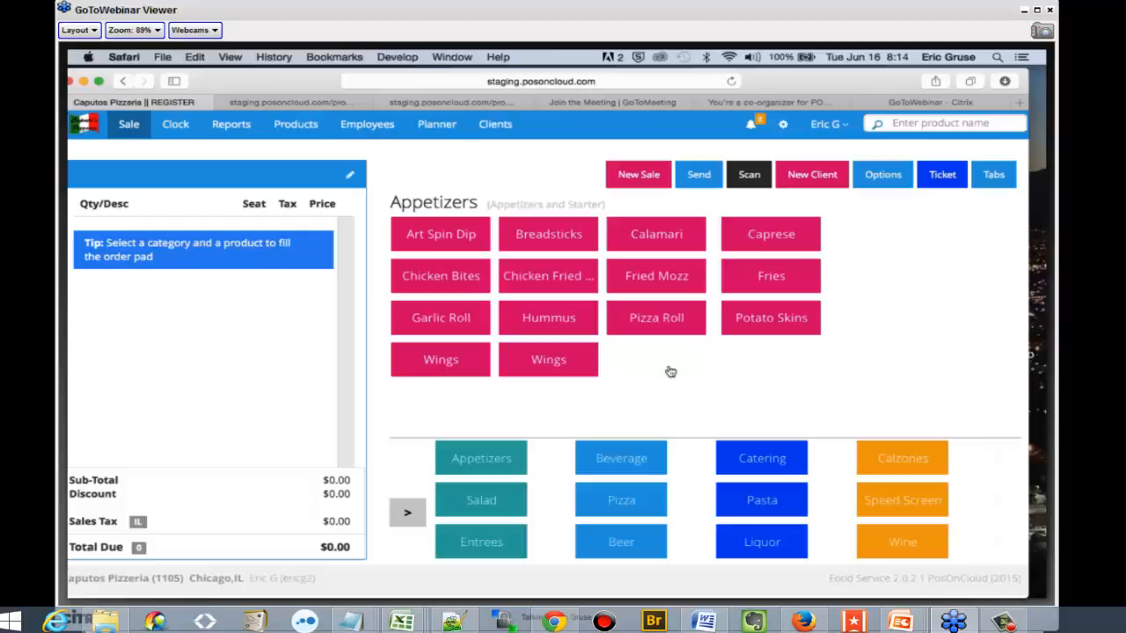
click(995, 177)
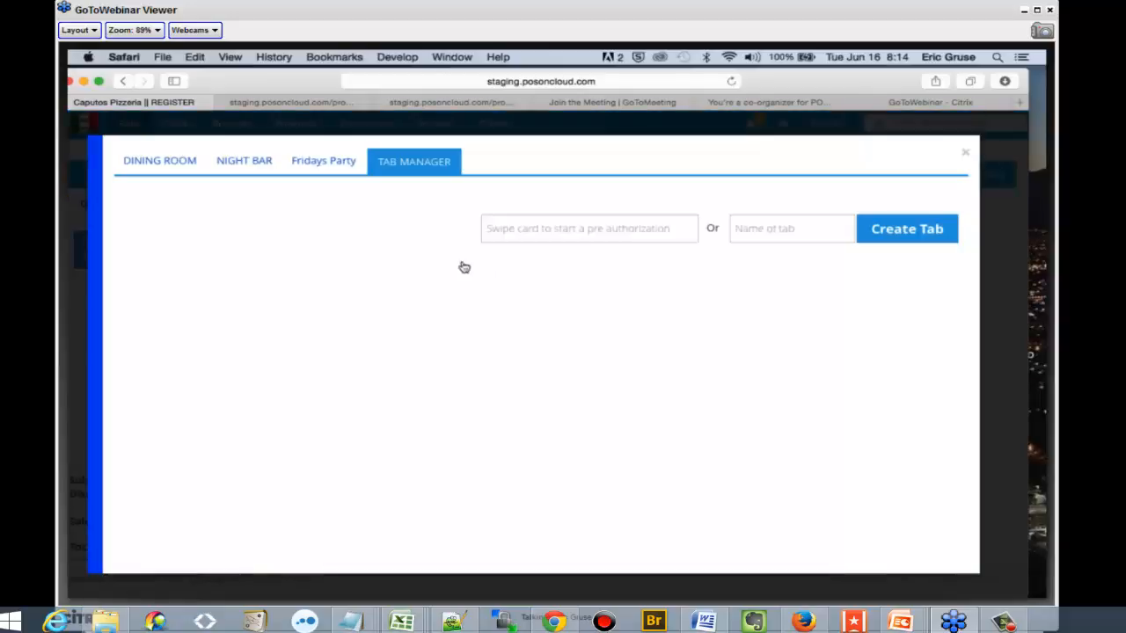
click(806, 230)
text(mary)
click(886, 236)
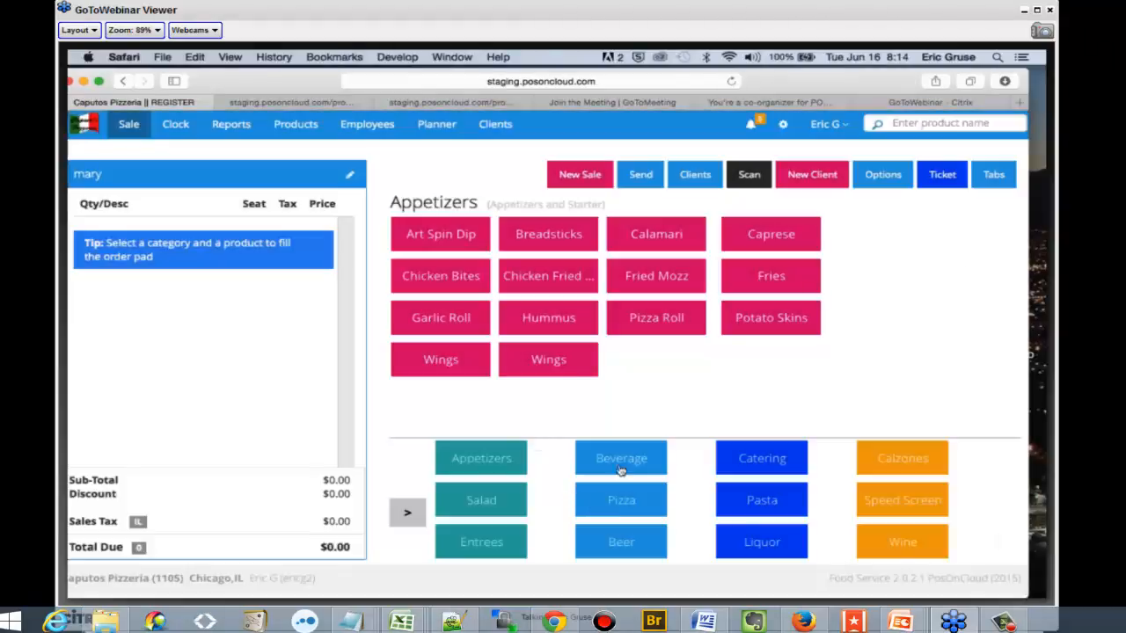
Add a BBQ Chix specialty pizza to the customer's tab and send the order
click(615, 500)
click(547, 240)
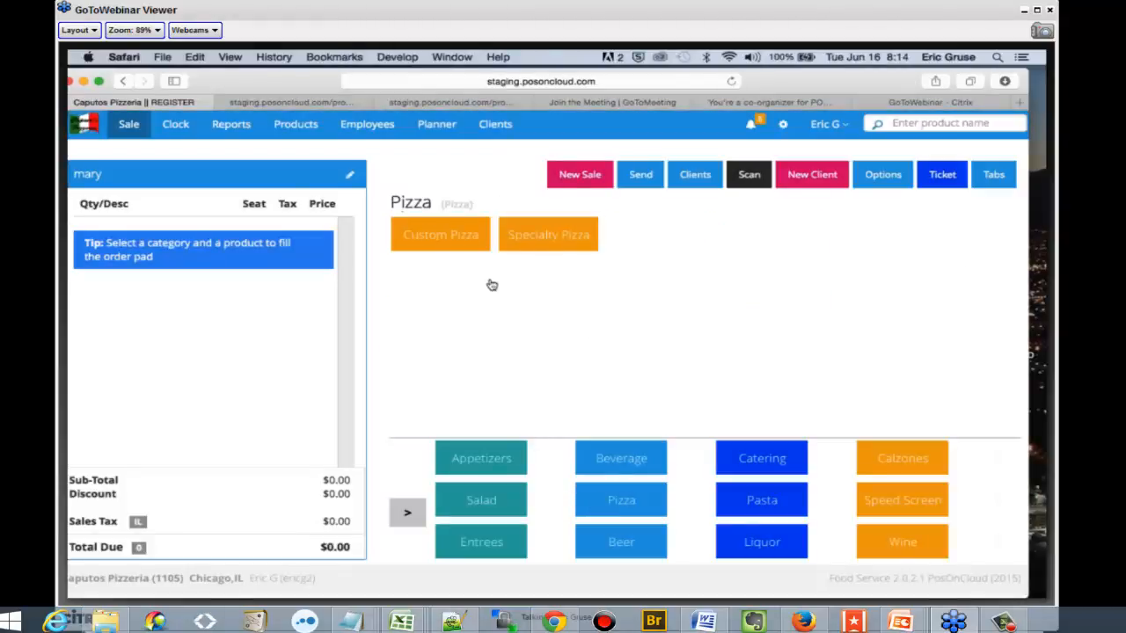
click(442, 242)
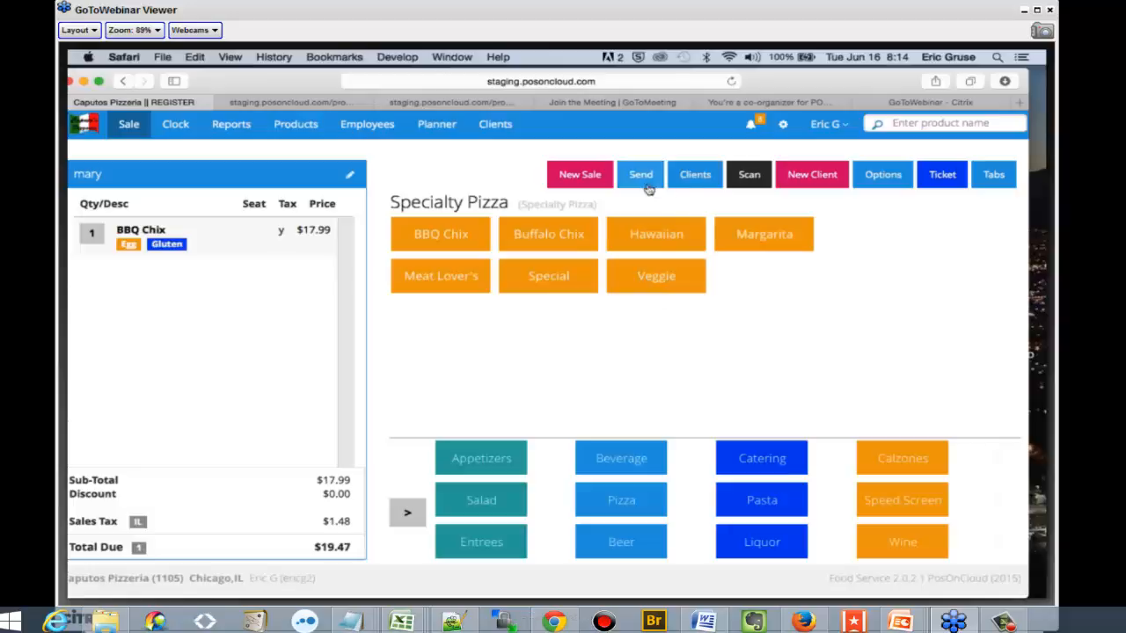
Create a second tab under another customer's first name, and check the open tabs in the tab manager
click(990, 175)
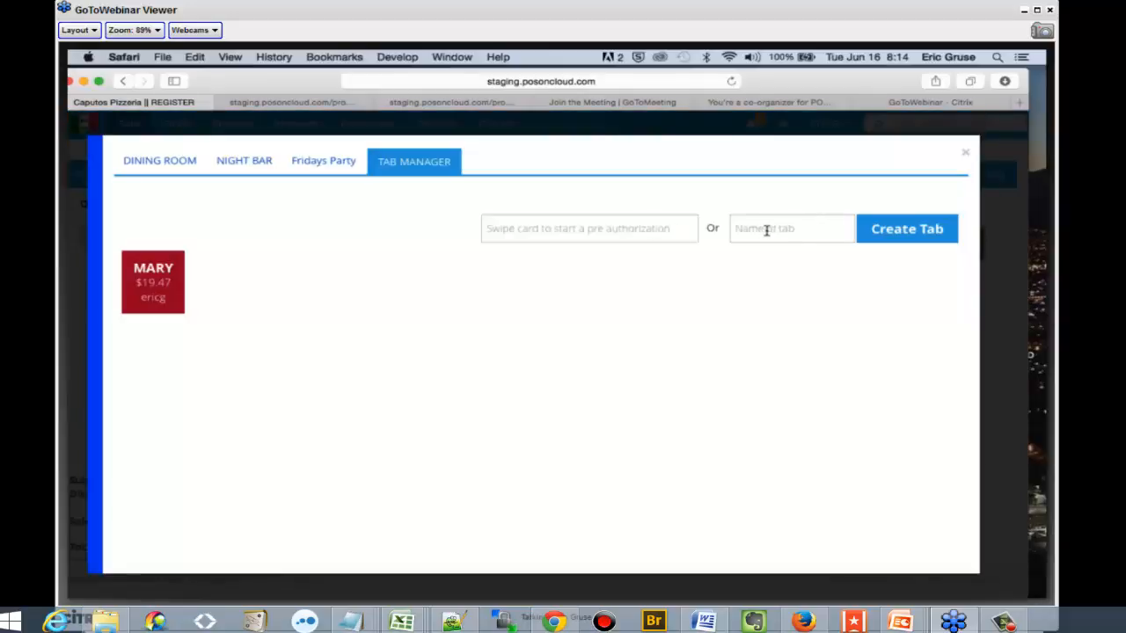
click(763, 228)
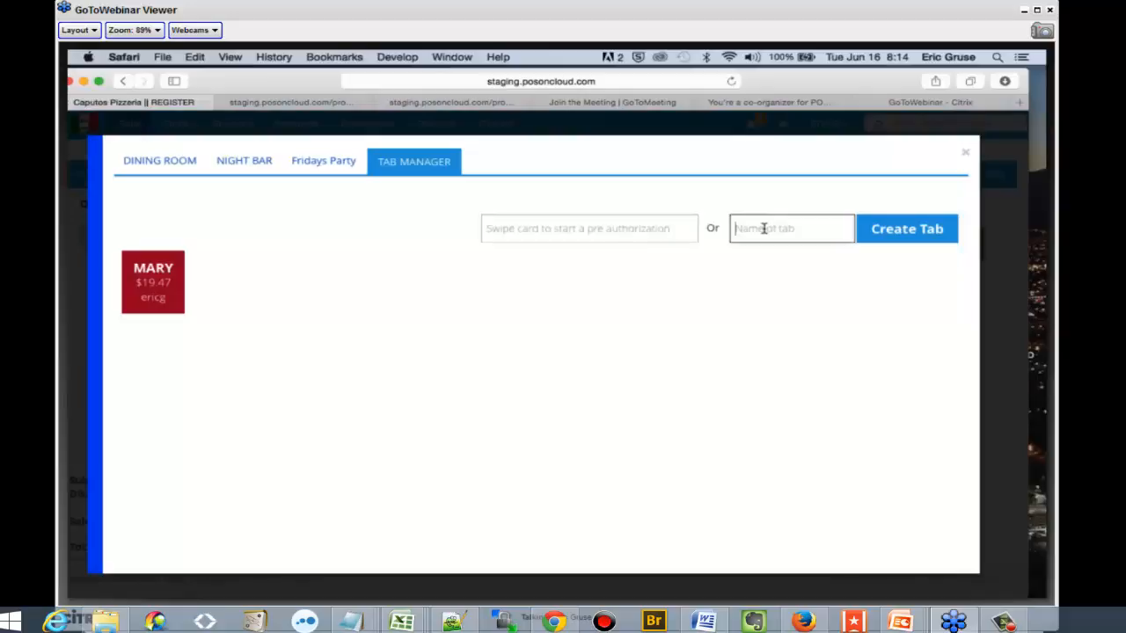
text(eric)
click(869, 241)
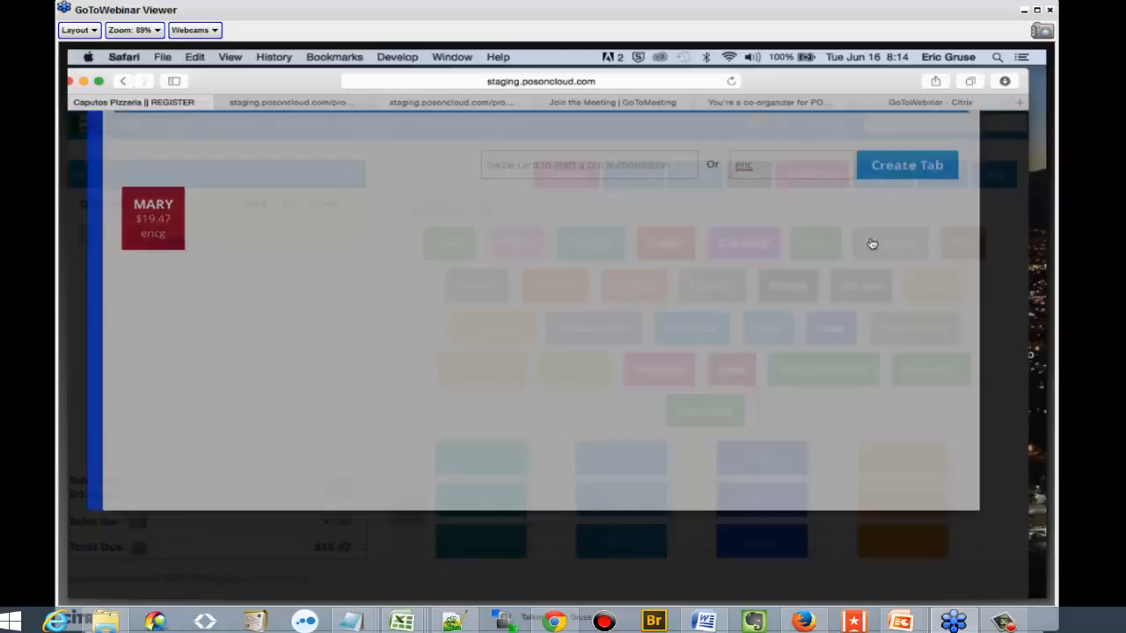
click(994, 174)
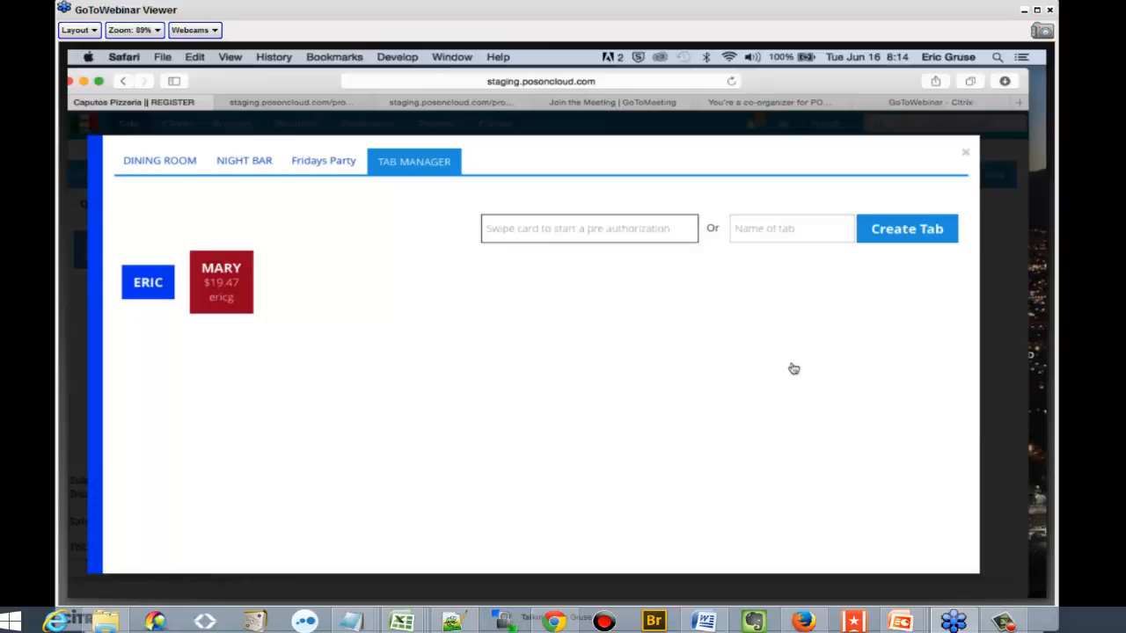
click(963, 153)
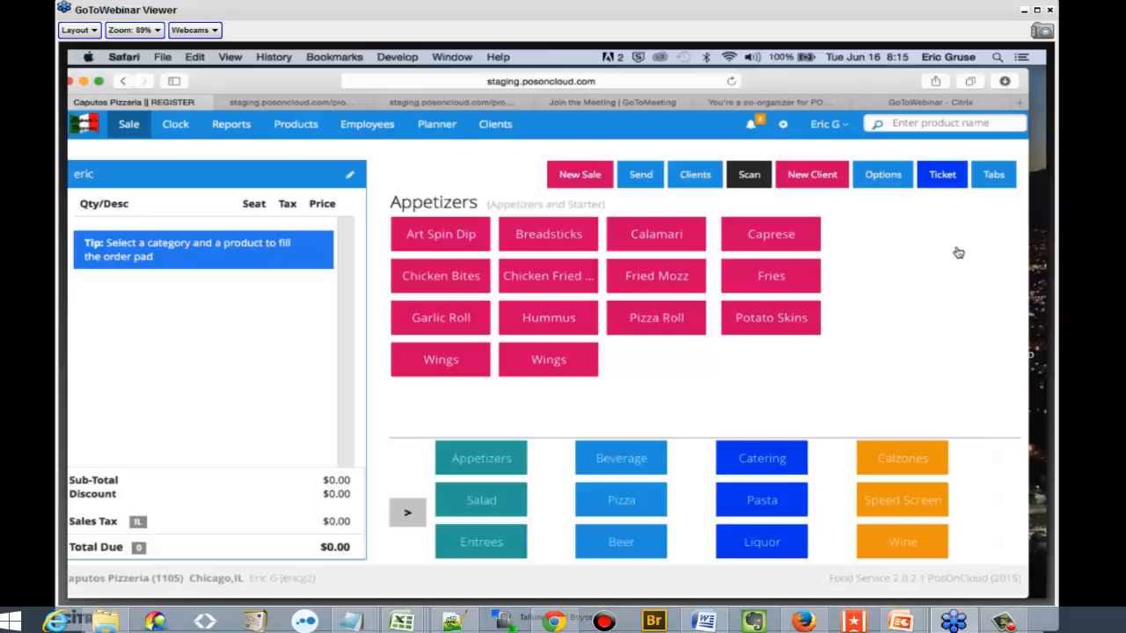
Reopen the tab with the BBQ Chix order, add a Wedge salad with Blue Cheese dressing, and re-send the order
click(992, 175)
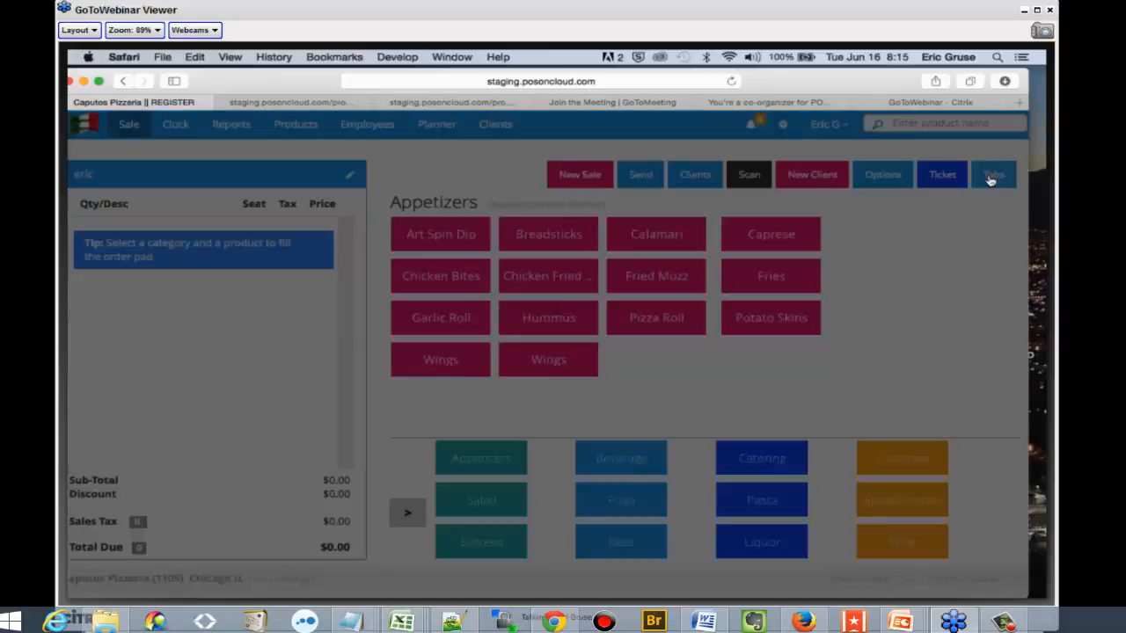
click(224, 286)
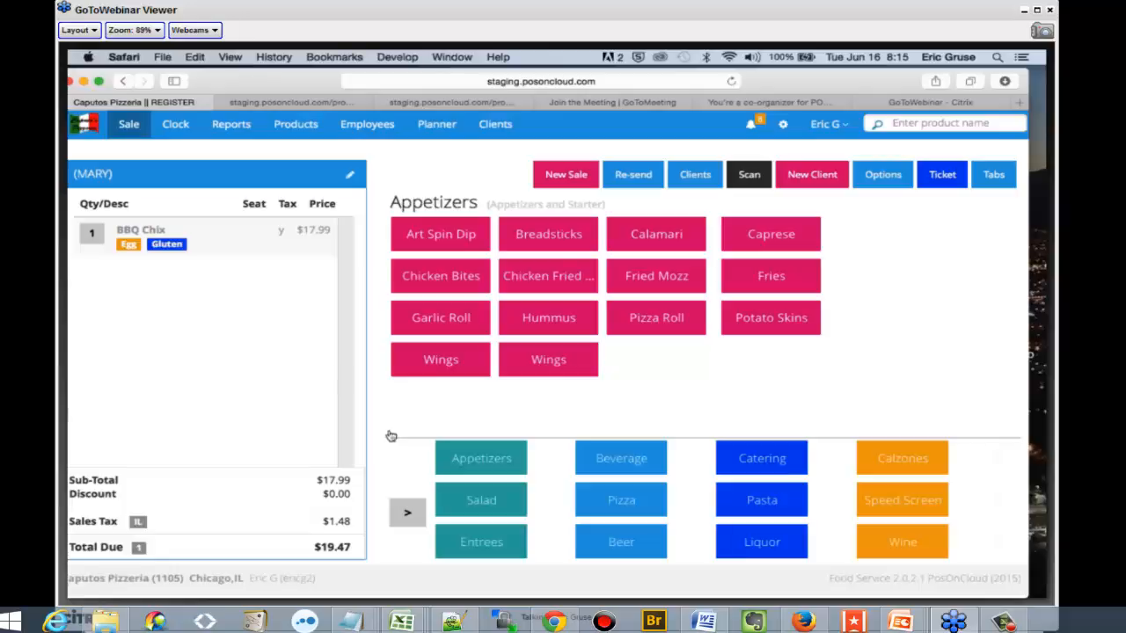
click(481, 510)
click(452, 286)
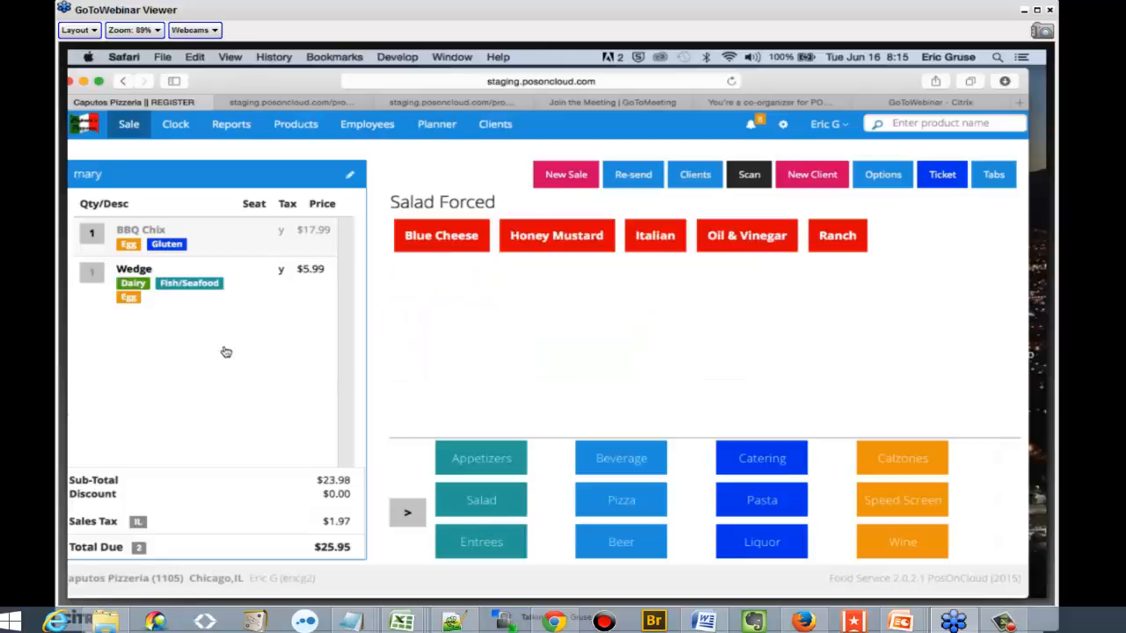
click(440, 244)
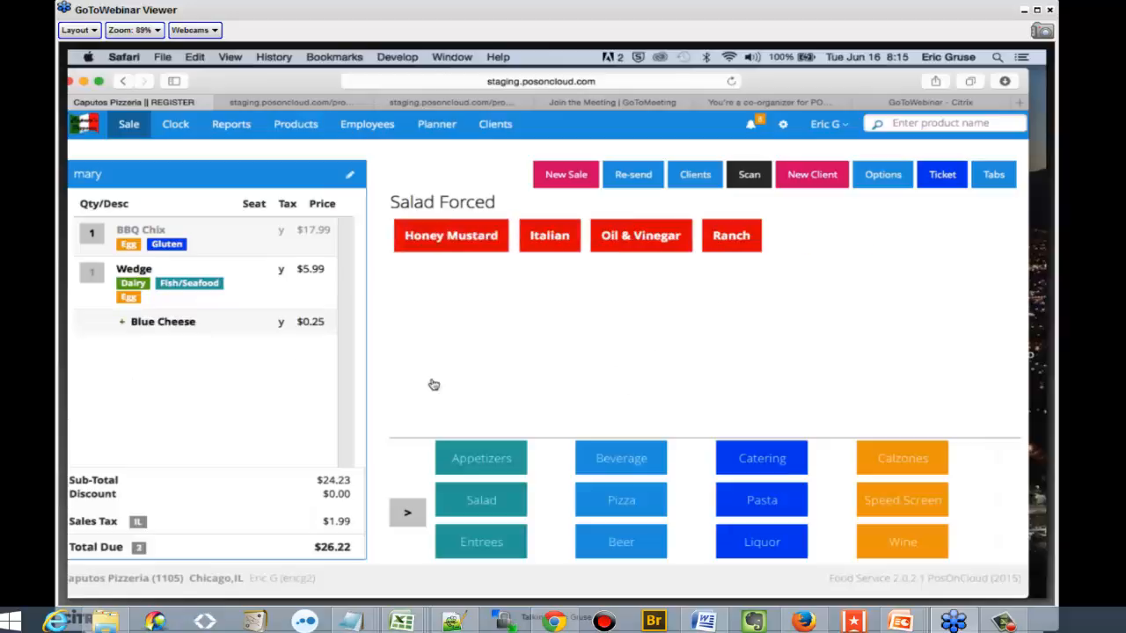
click(626, 175)
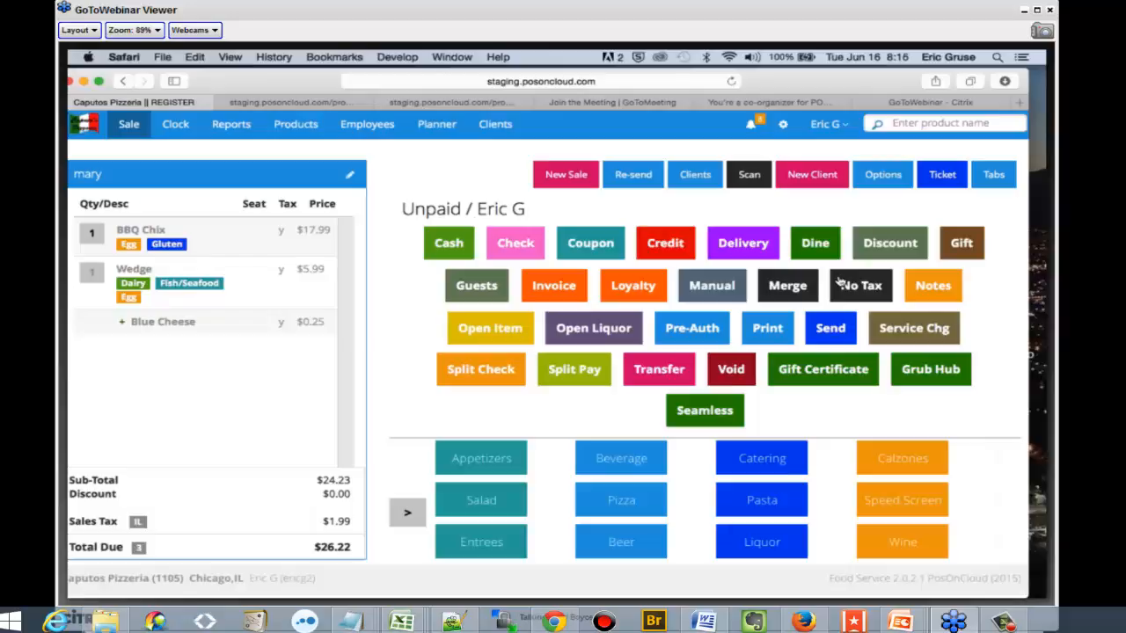
Pay the tab in cash with $30 tendered and choose to print a receipt
click(430, 249)
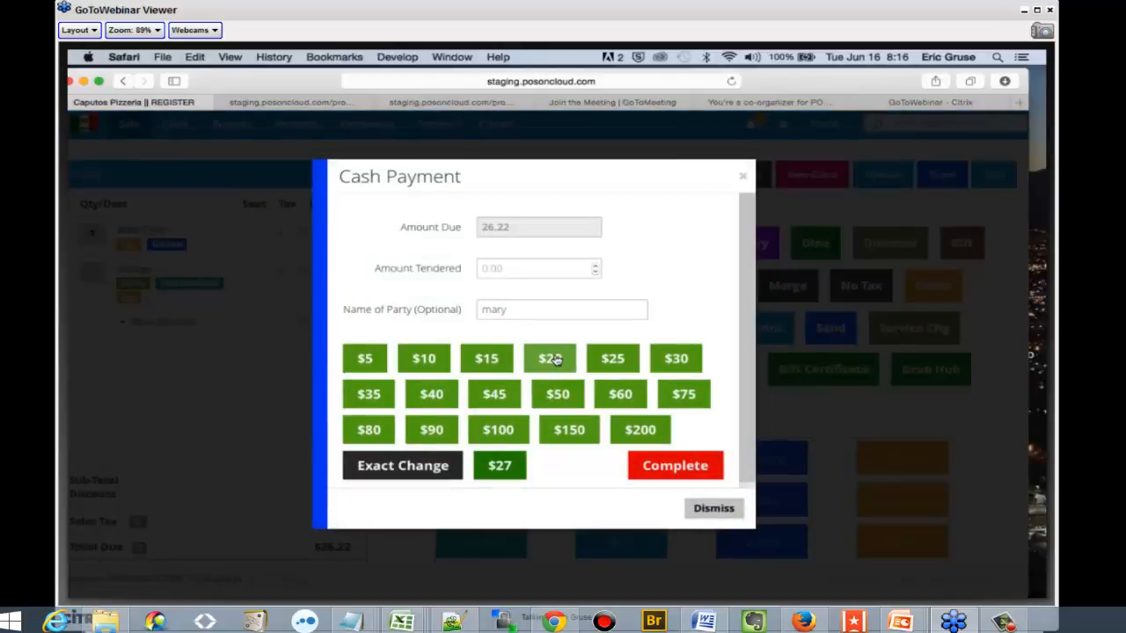
click(554, 359)
click(633, 346)
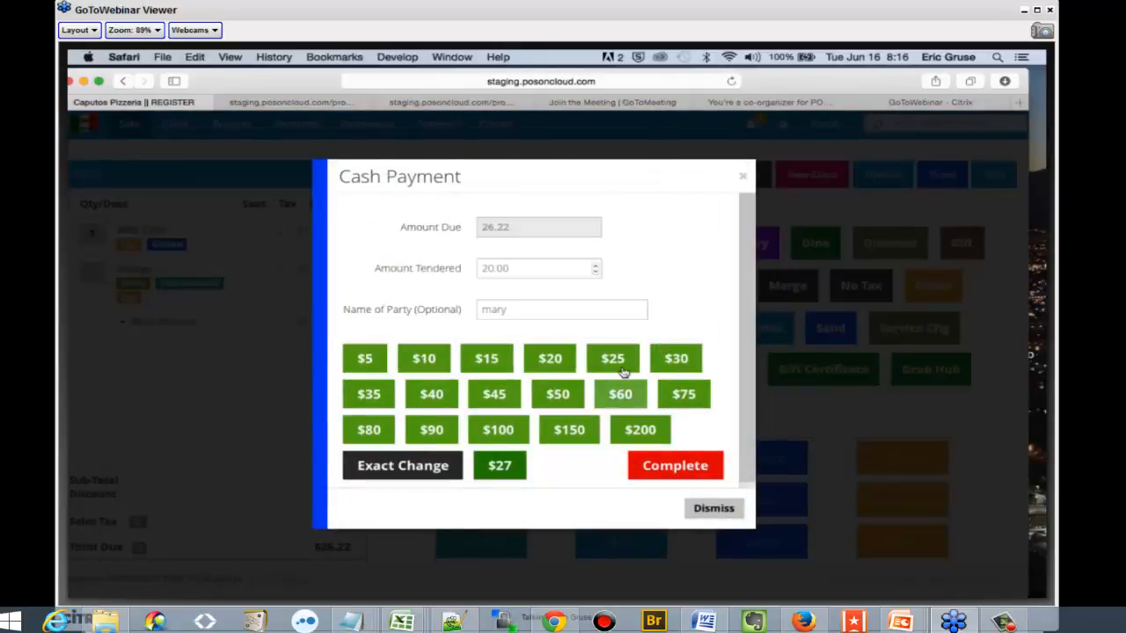
click(620, 370)
click(659, 347)
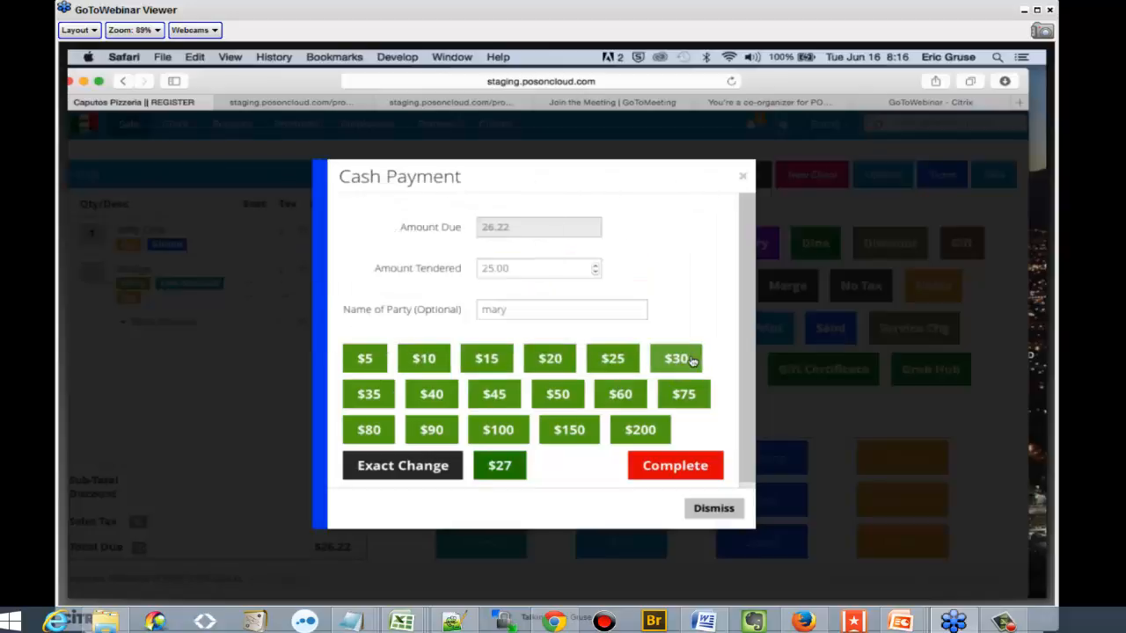
click(686, 360)
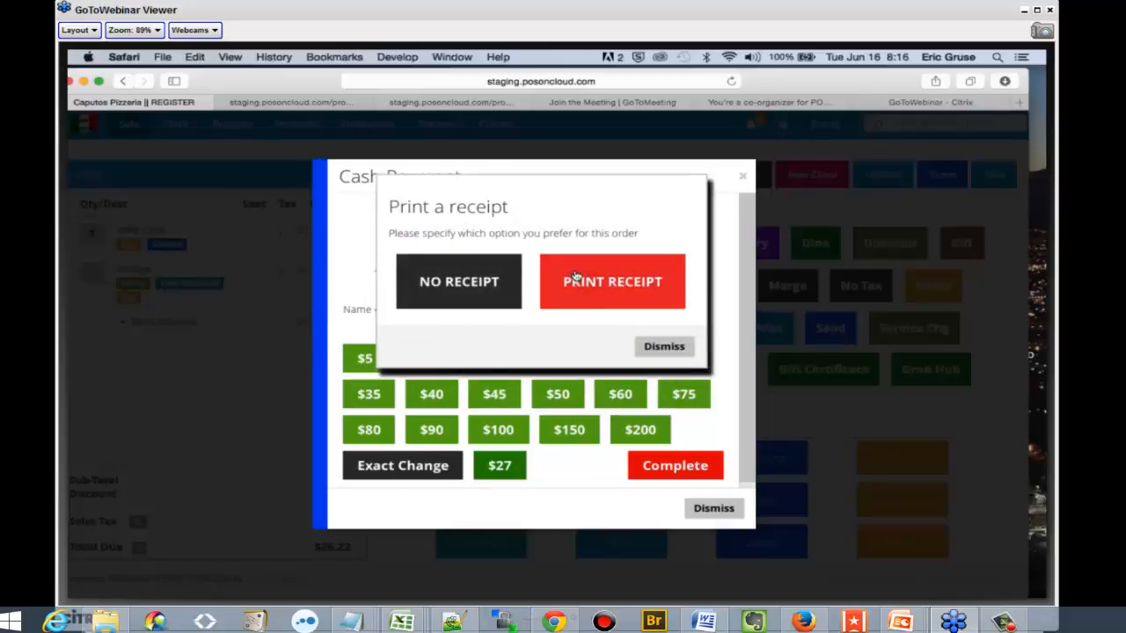
click(568, 279)
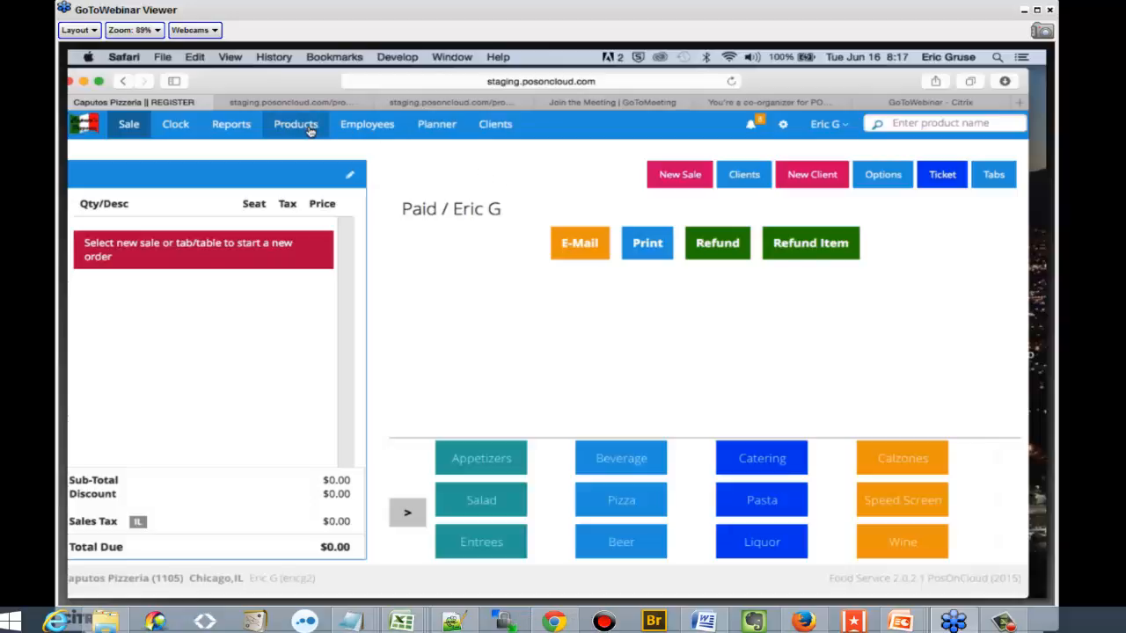
View the All Activity inventory report
click(310, 130)
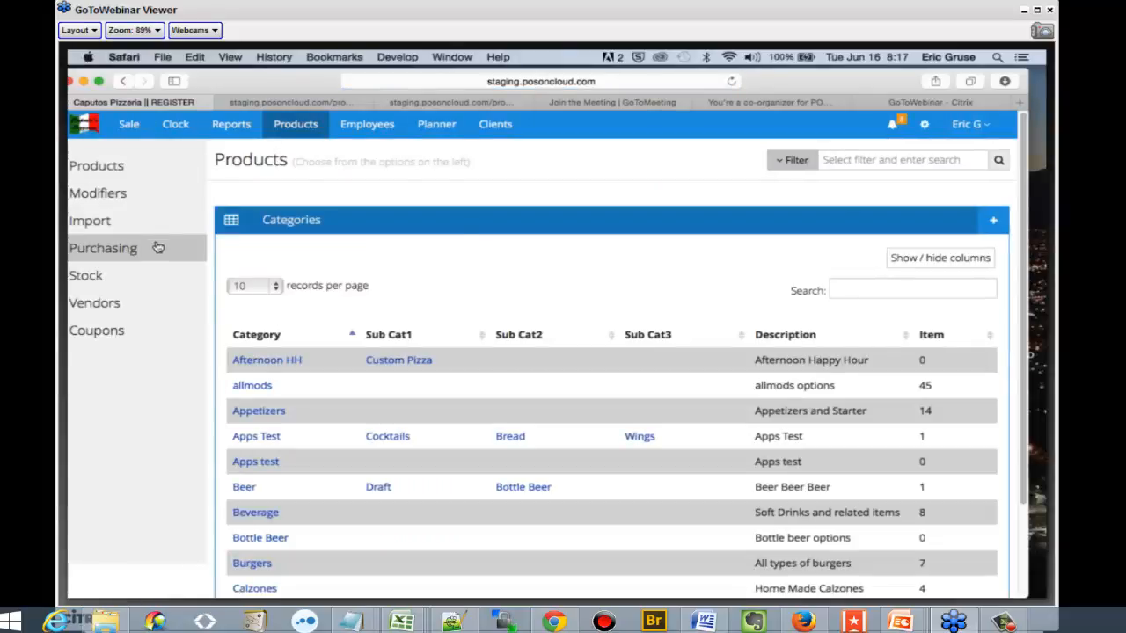
click(244, 126)
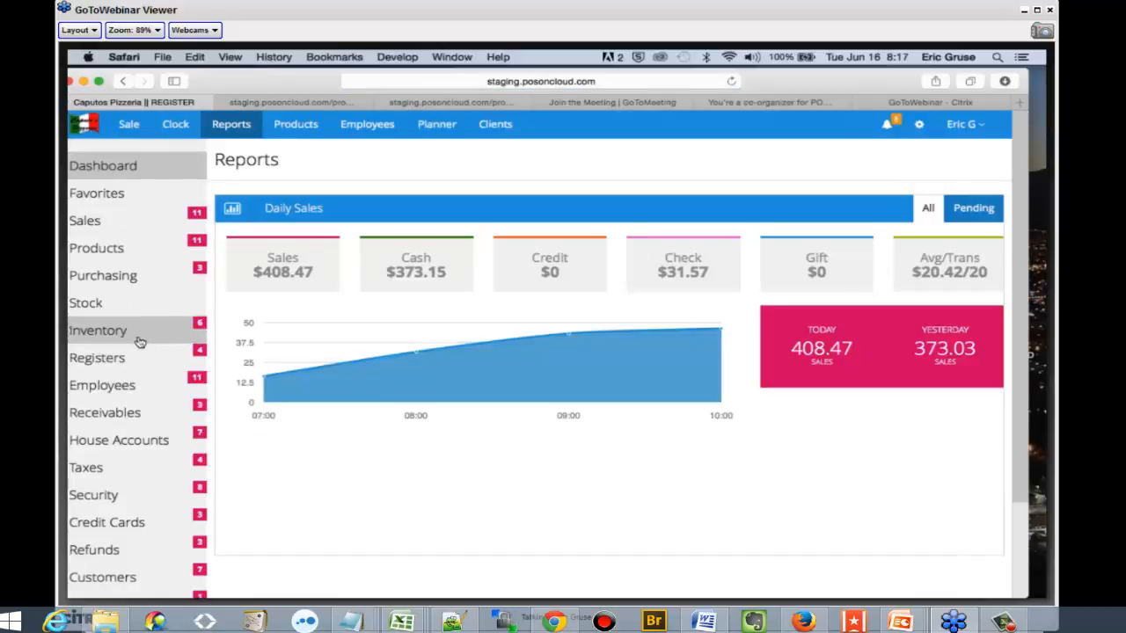
click(136, 336)
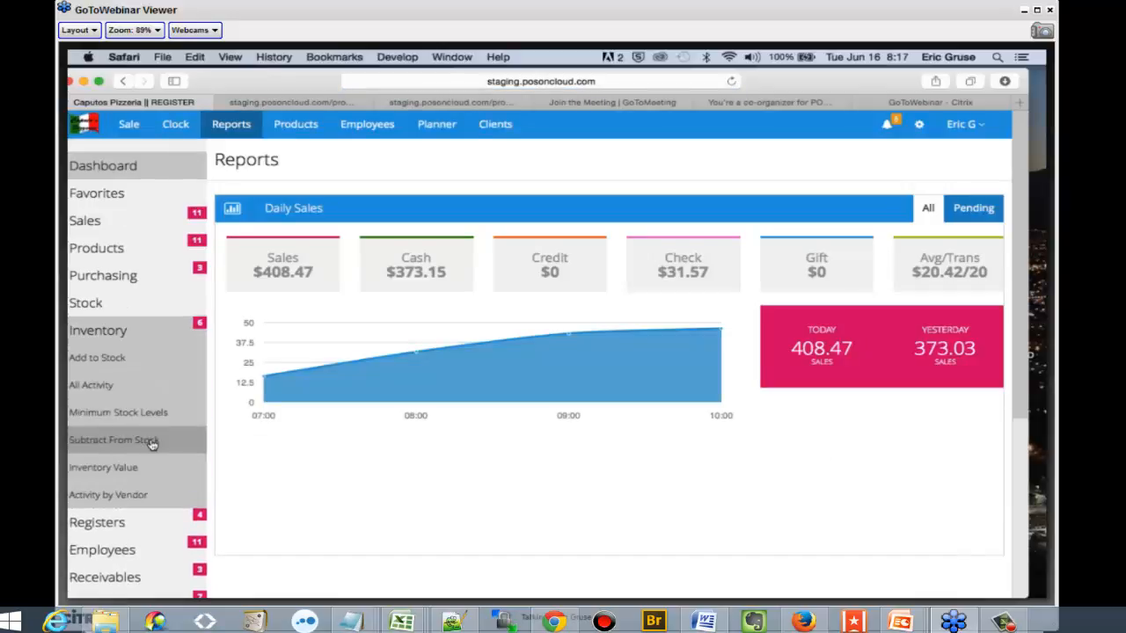
click(115, 387)
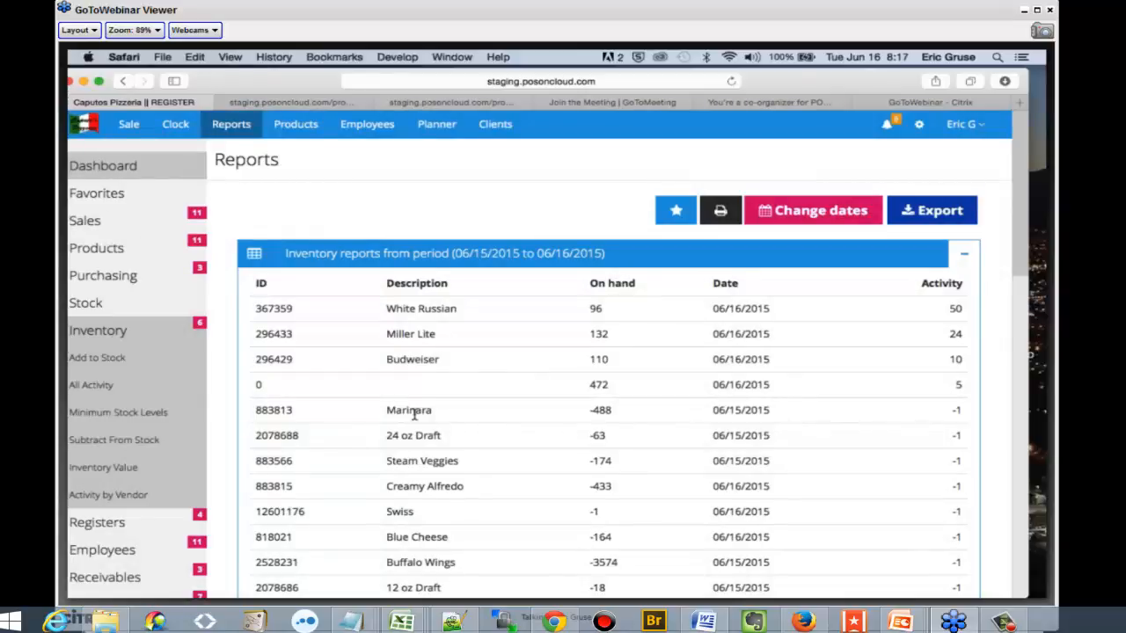
Open the stock count form among the product pages
click(295, 128)
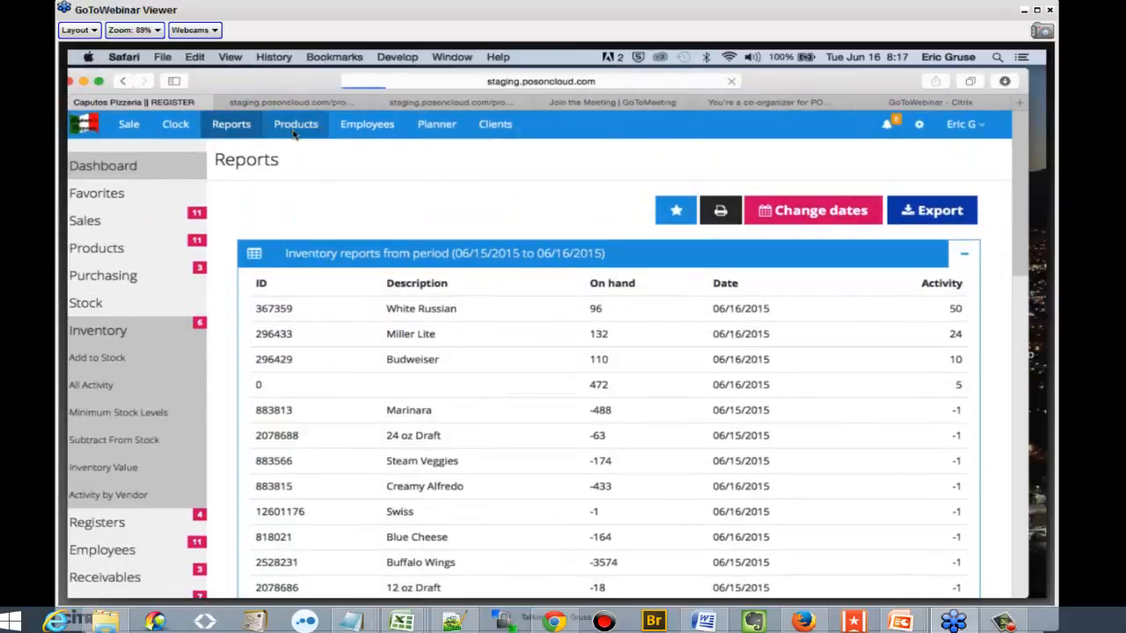
click(120, 276)
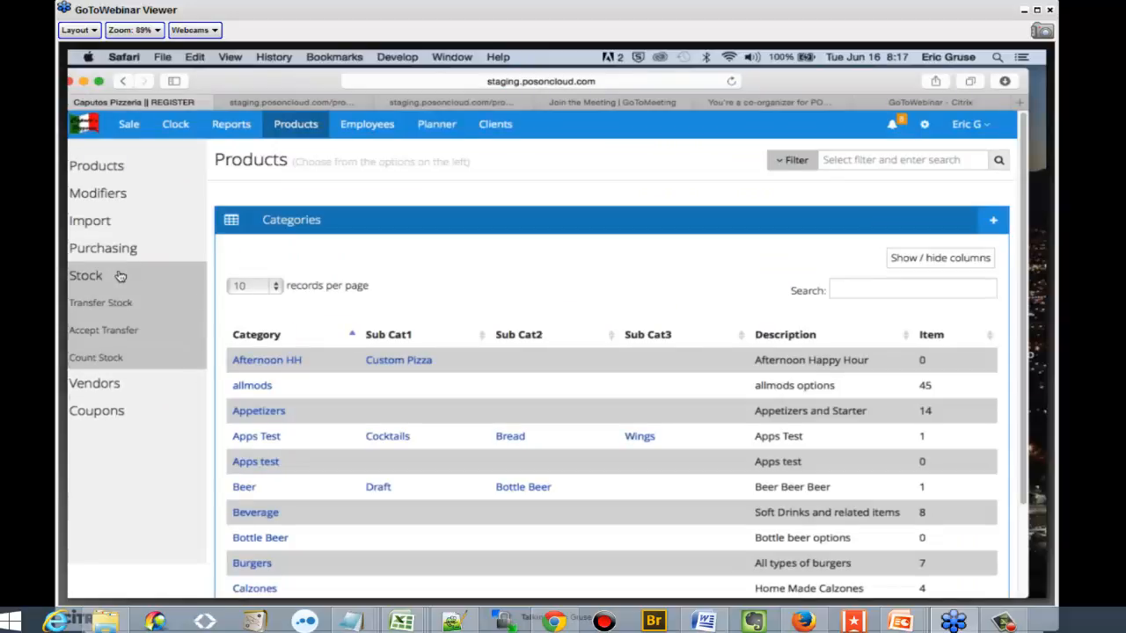
click(132, 357)
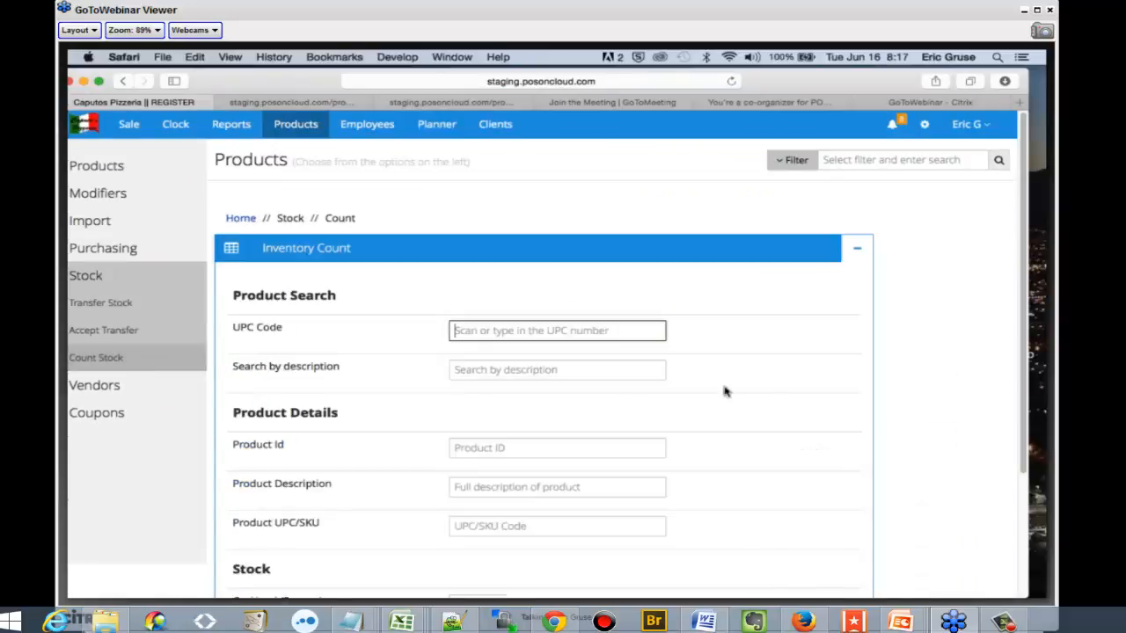
scroll(766, 382, down, 2)
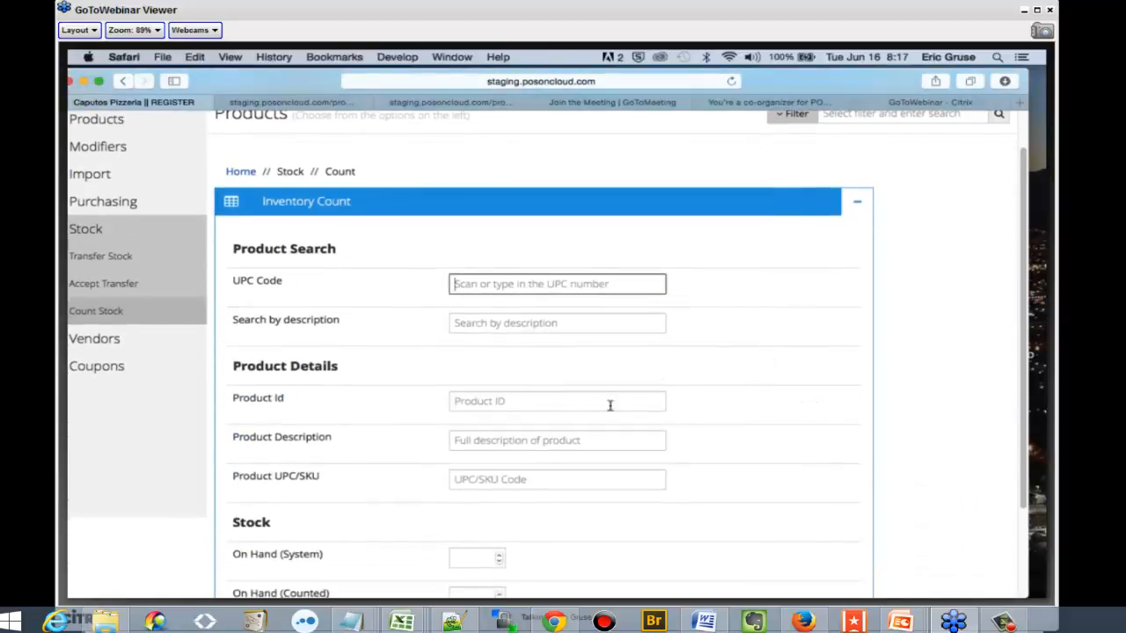
Try entering "art spin dip" as the product ID in the inventory count form, and clear the field
click(598, 405)
text(ar)
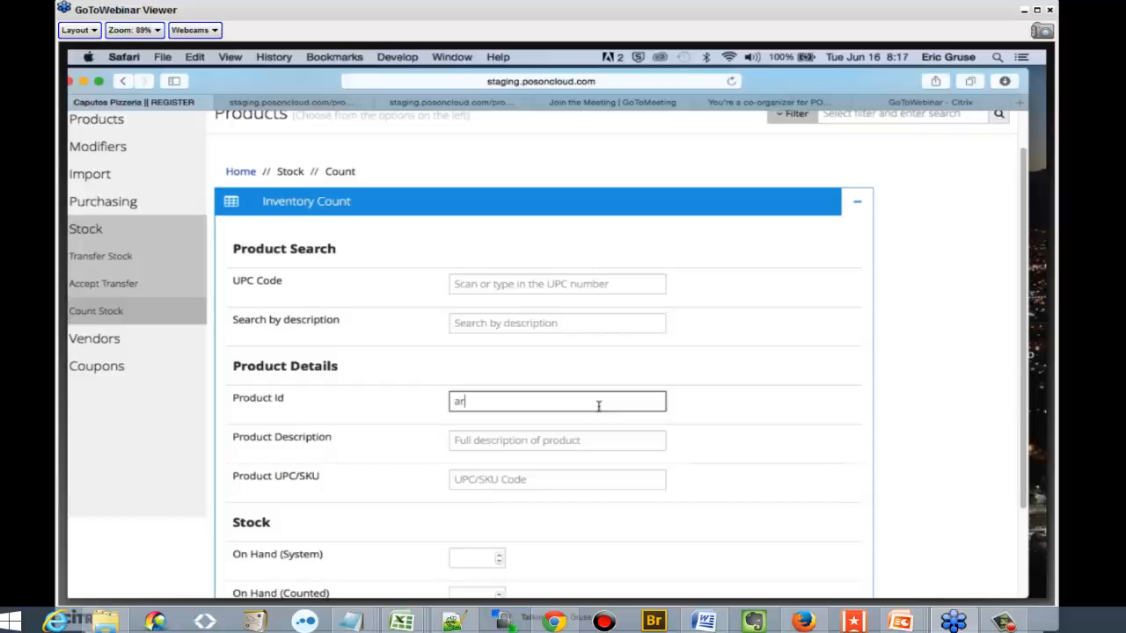
text(t spin dip)
scroll(844, 365, down, 3)
click(854, 377)
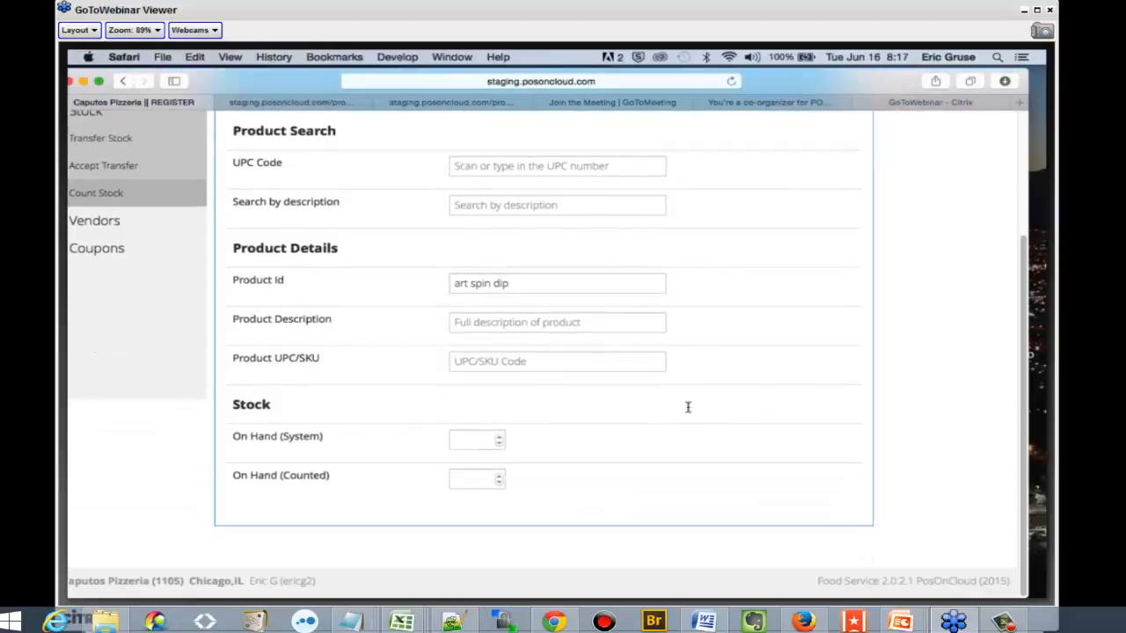
click(539, 284)
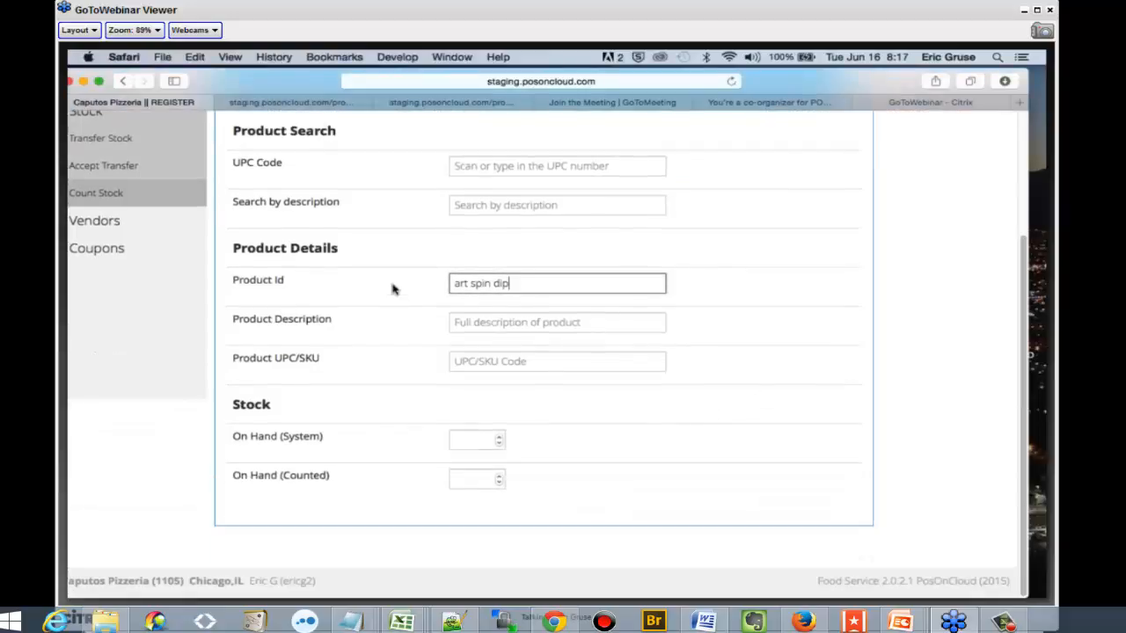
drag(448, 281, 573, 279)
key(BackSpace)
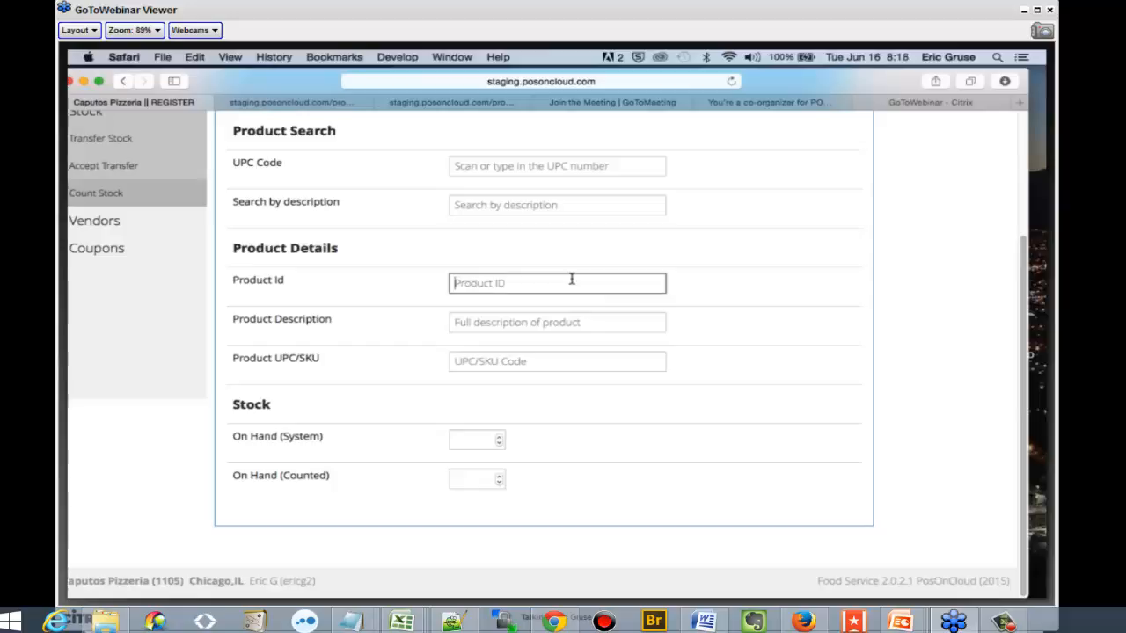
click(810, 388)
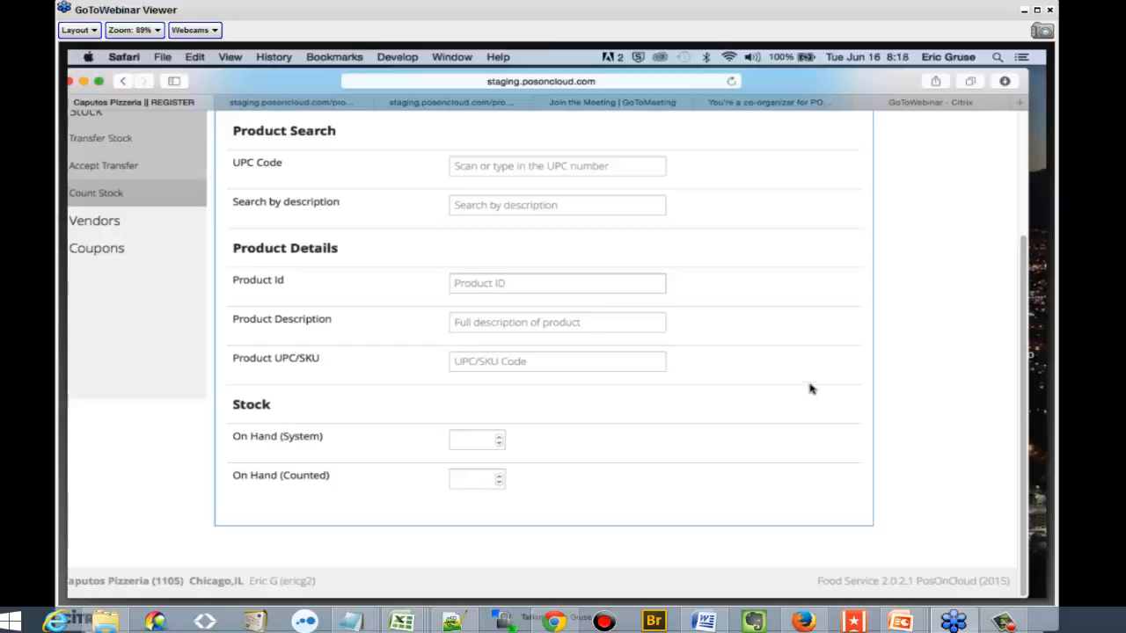
Examine the on-hand stock fields and the product search fields of the inventory count form
click(474, 440)
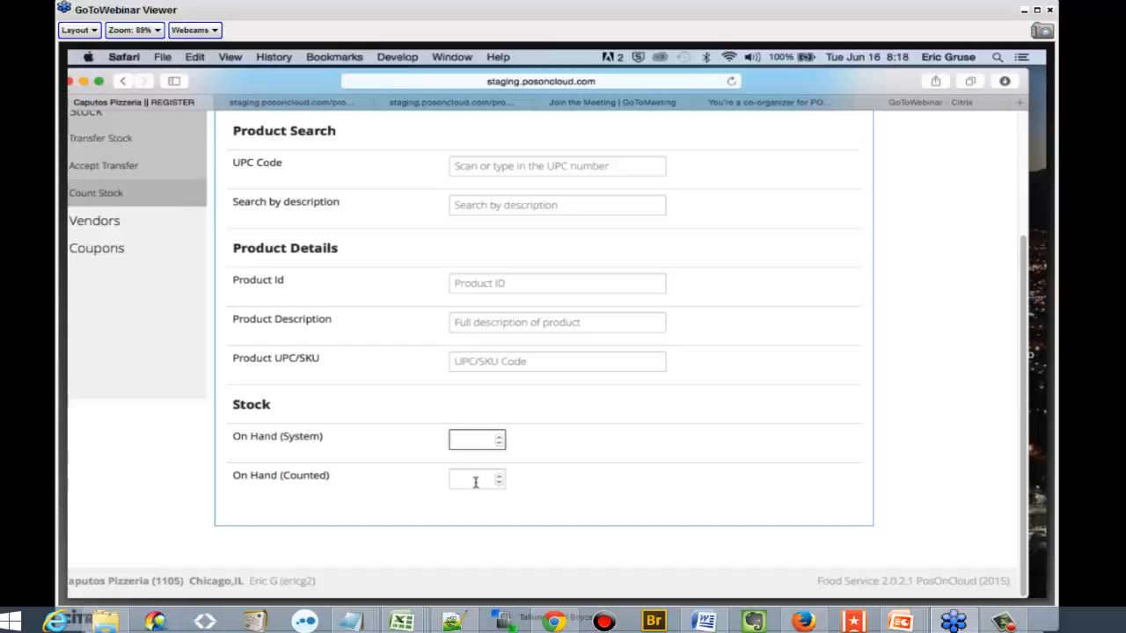
scroll(475, 481, up, 1)
scroll(476, 482, up, 5)
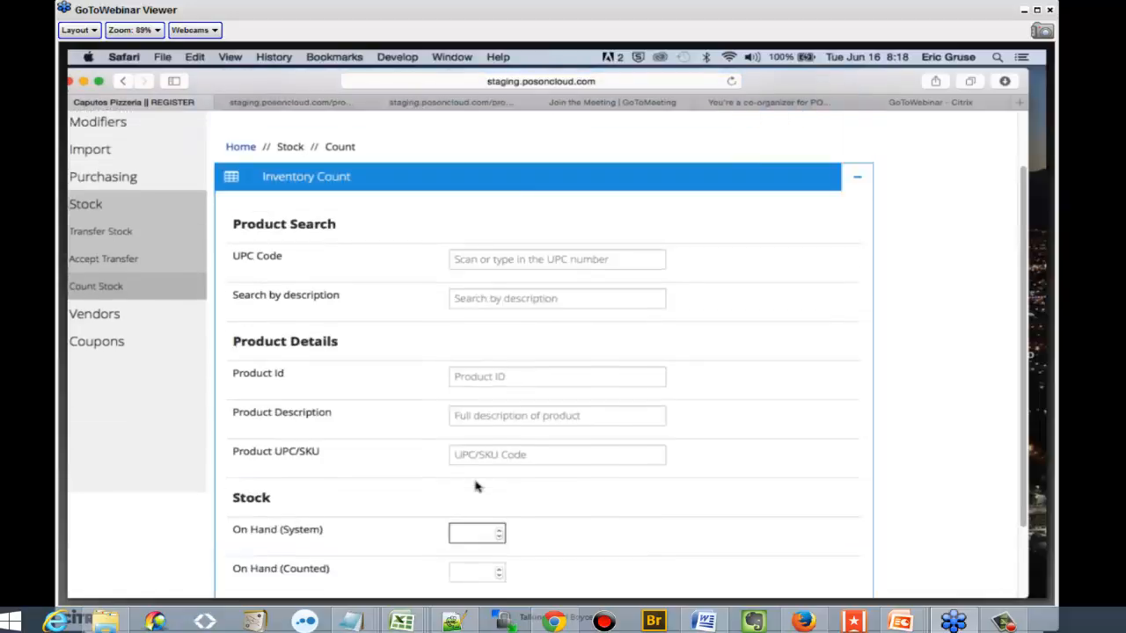
Browse the inventory and employee report groups, and view the Employee Time Summary report
click(233, 124)
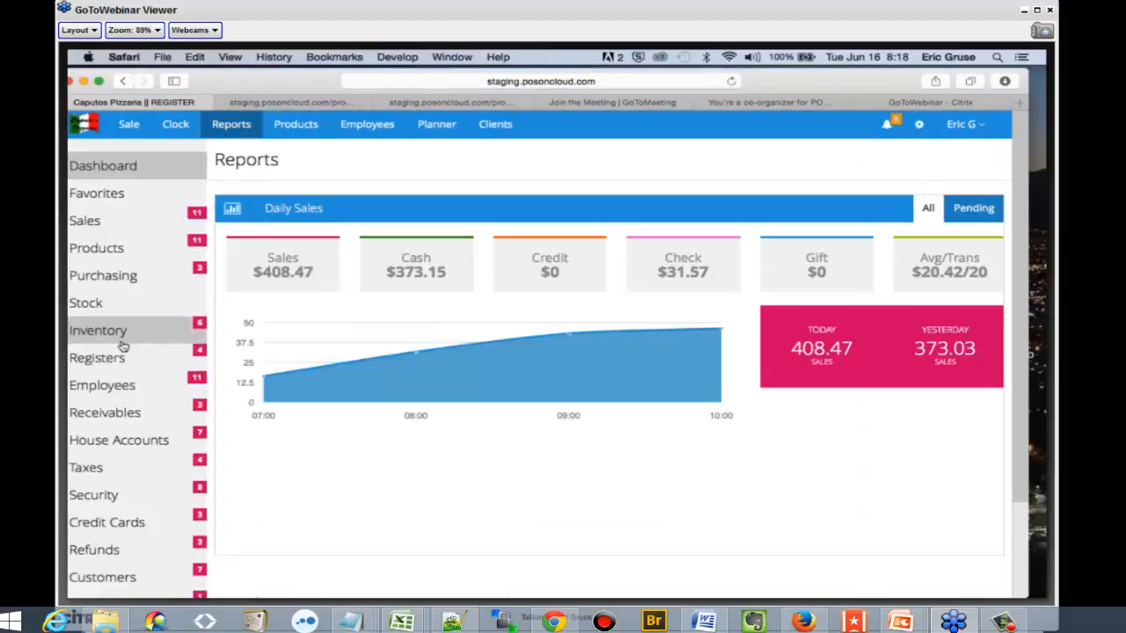
click(123, 343)
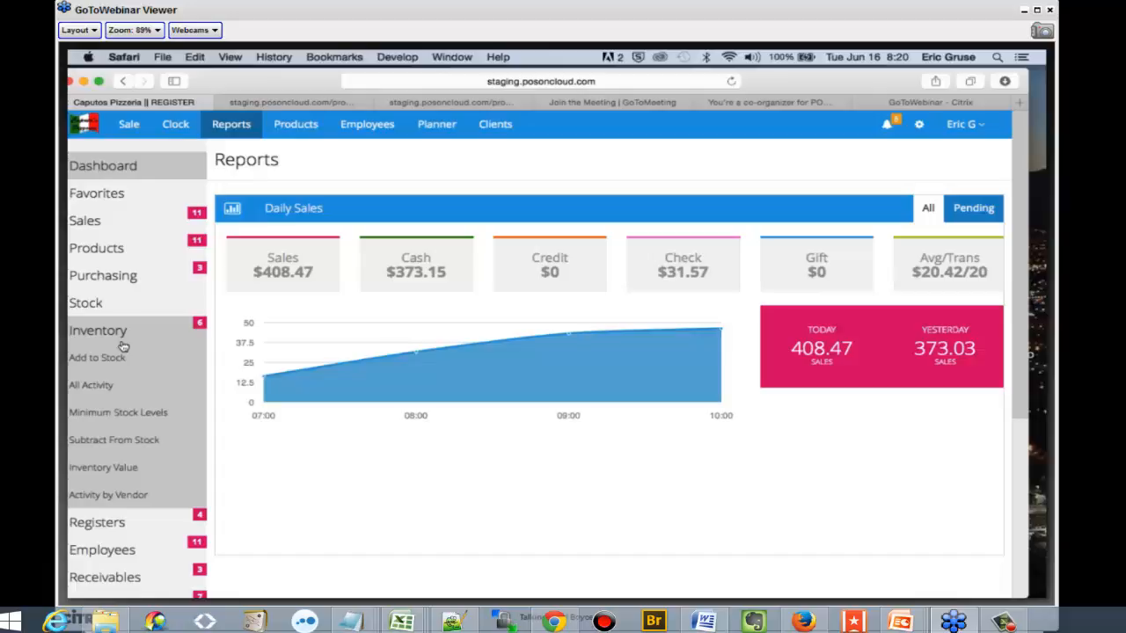
click(110, 331)
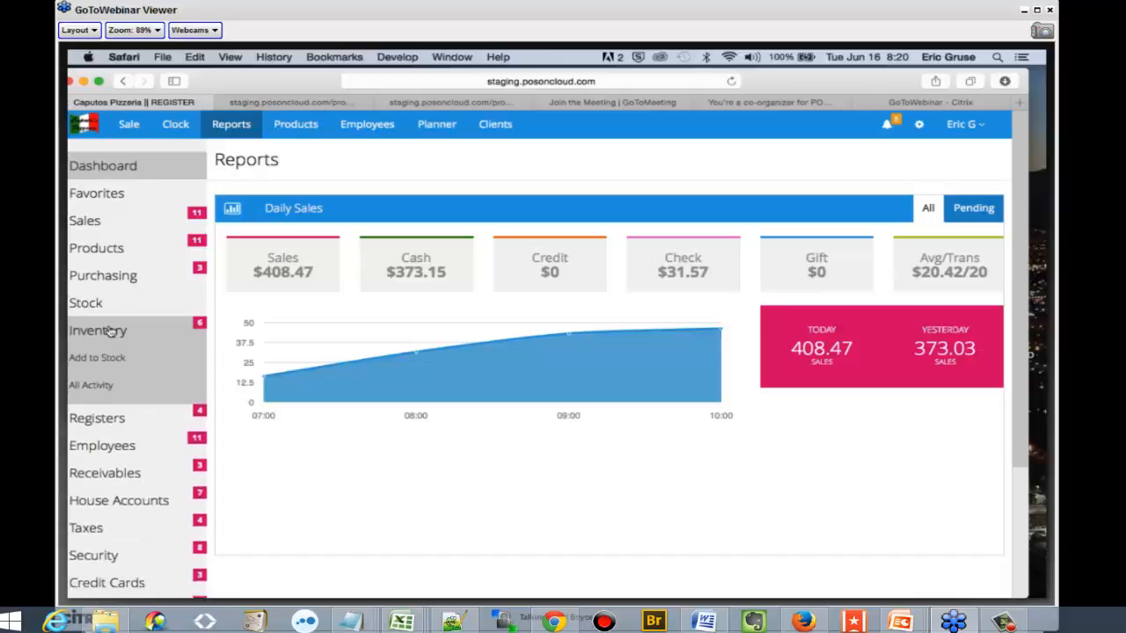
click(133, 387)
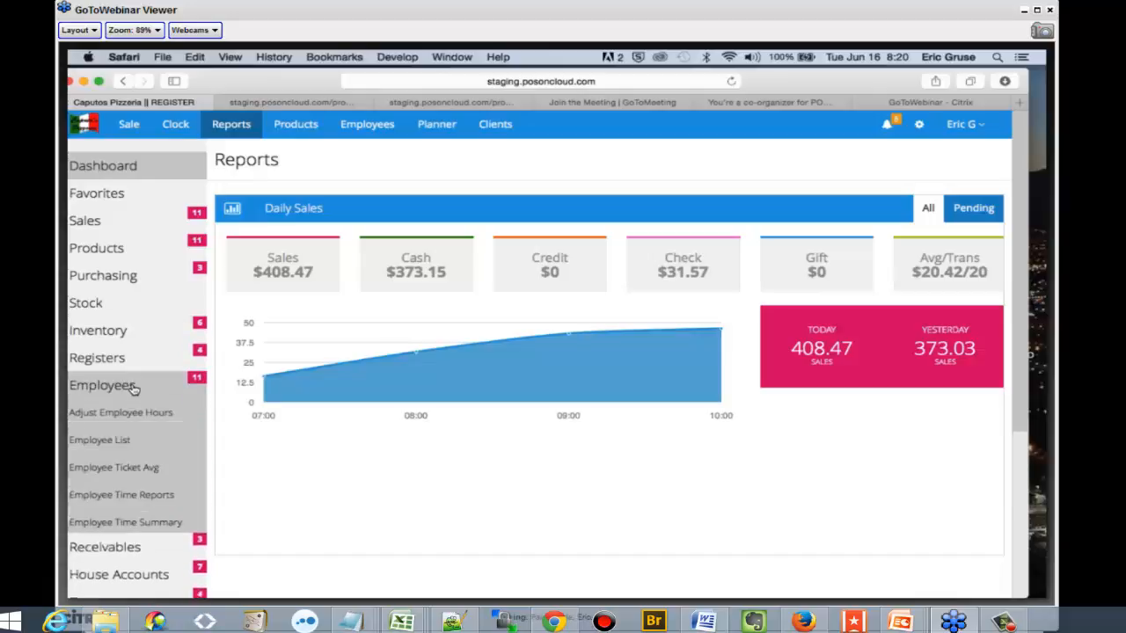
scroll(132, 387, down, 2)
click(171, 437)
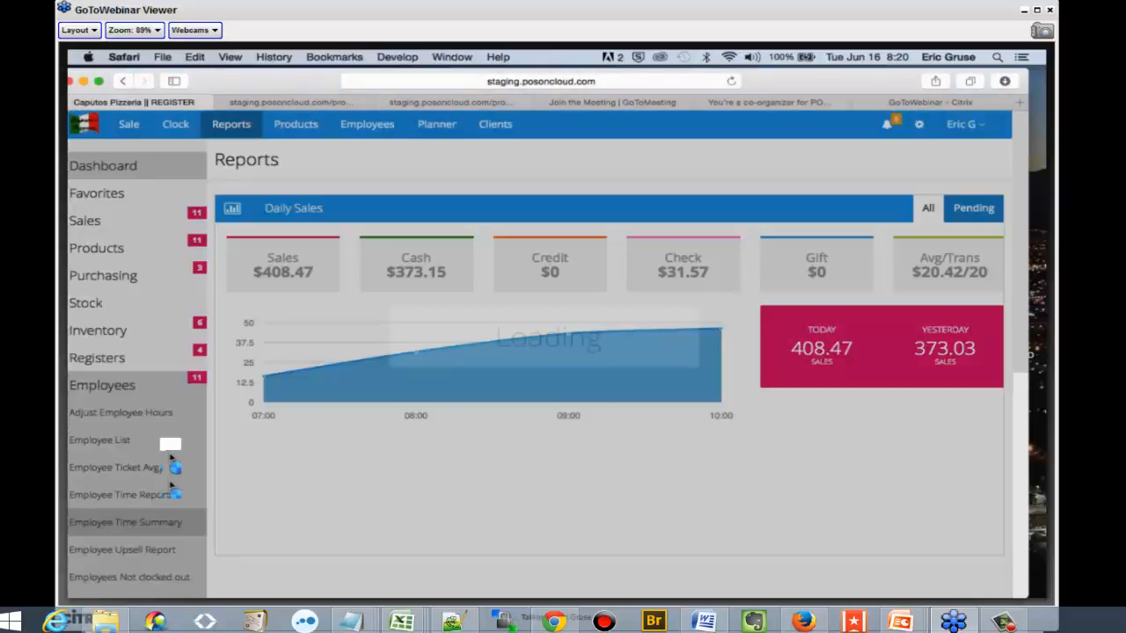
scroll(164, 444, down, 2)
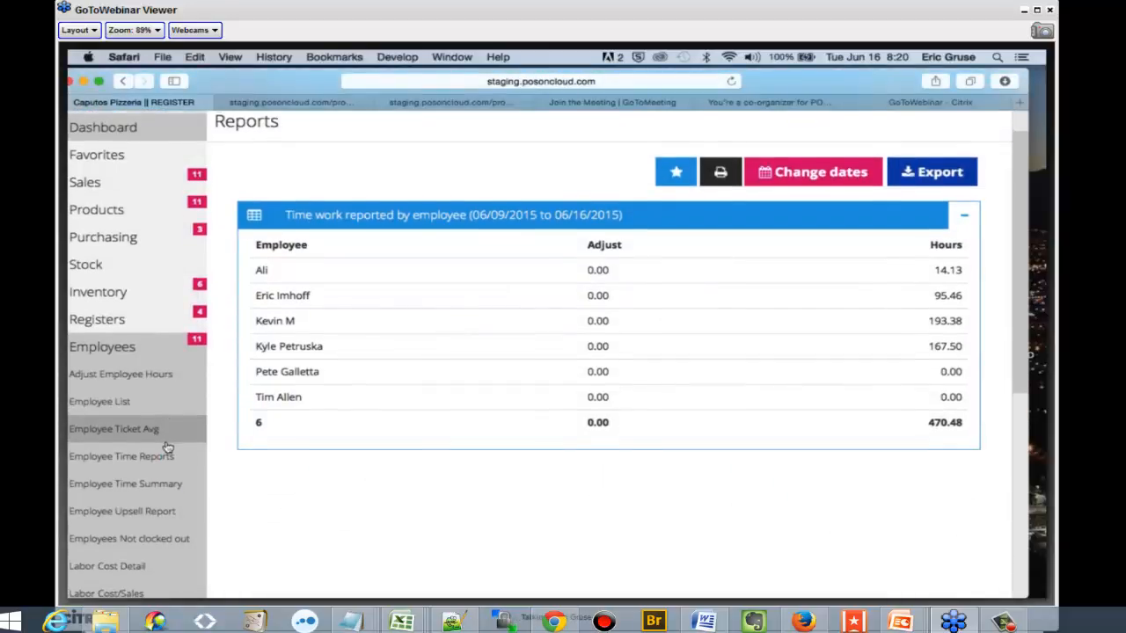
Examine the opening times, closing times and hours per employee in the Employee Time Reports report, and collapse the report group
click(161, 458)
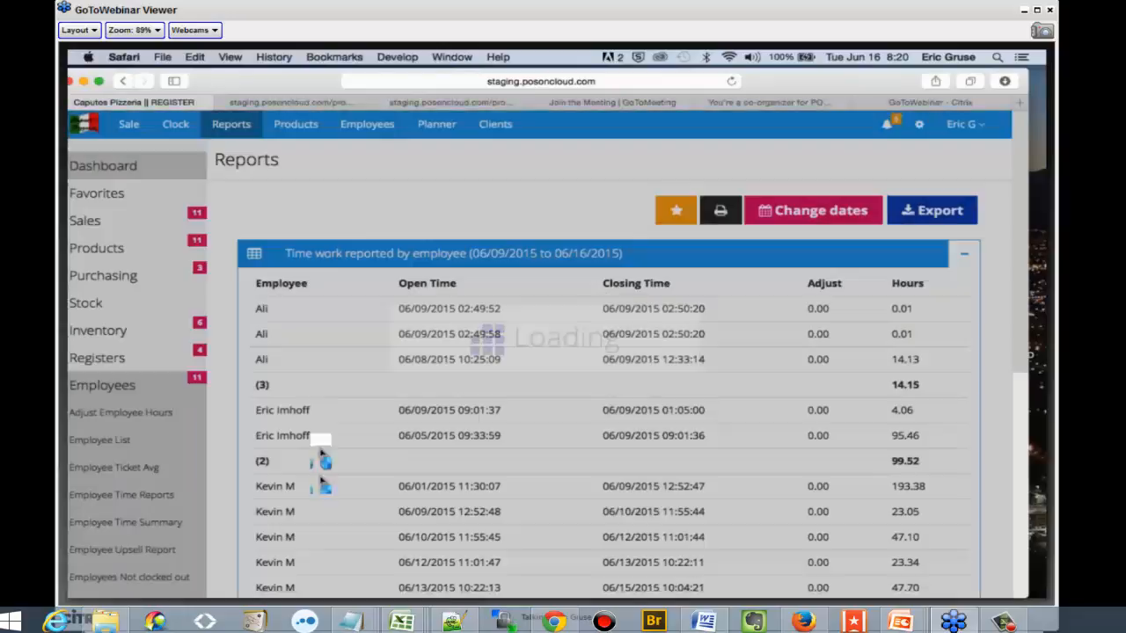
scroll(315, 440, down, 2)
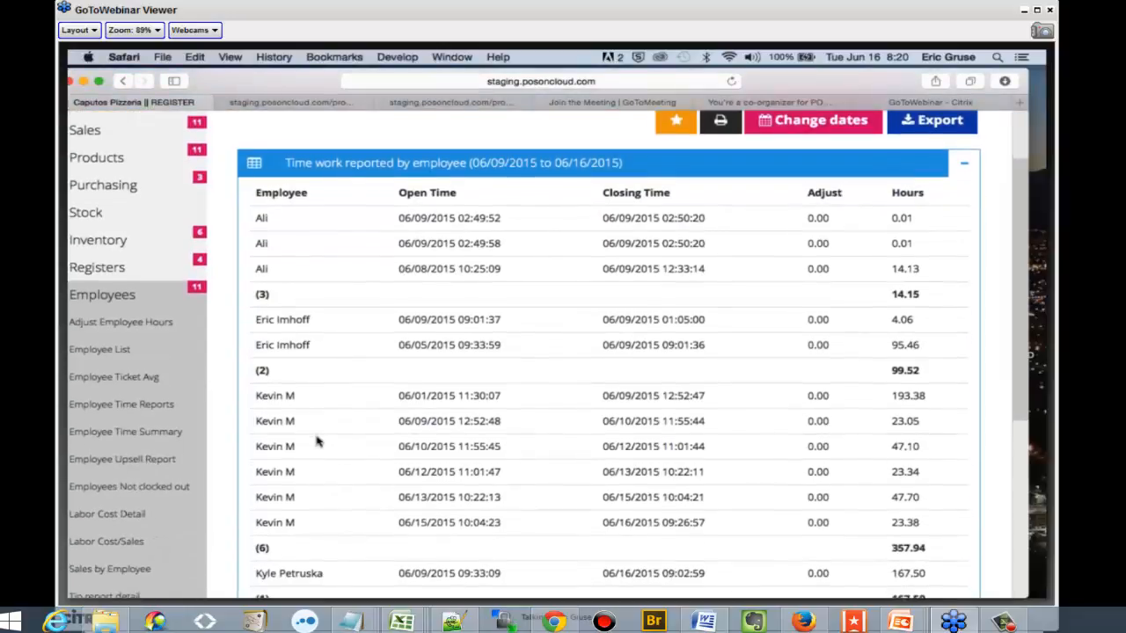
scroll(317, 442, down, 1)
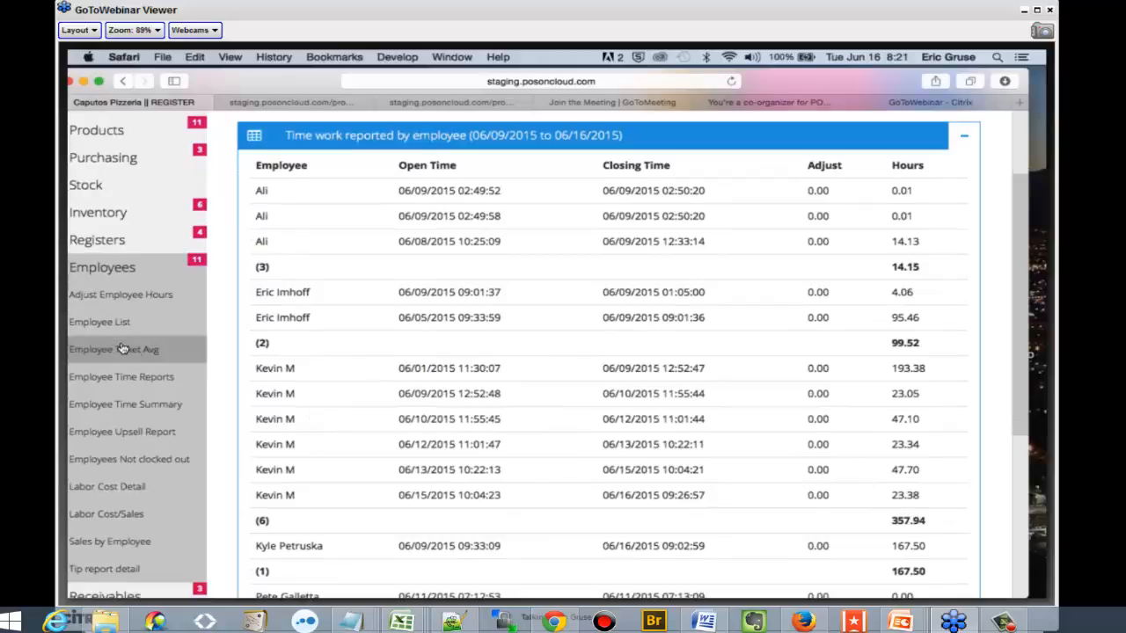
click(126, 295)
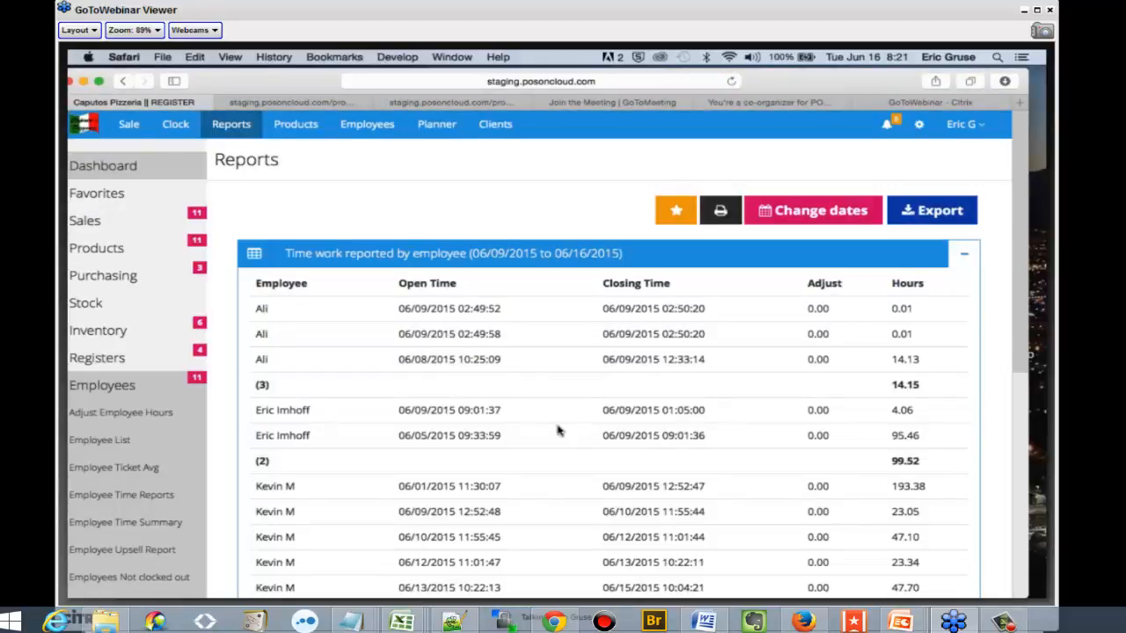
click(93, 414)
click(128, 387)
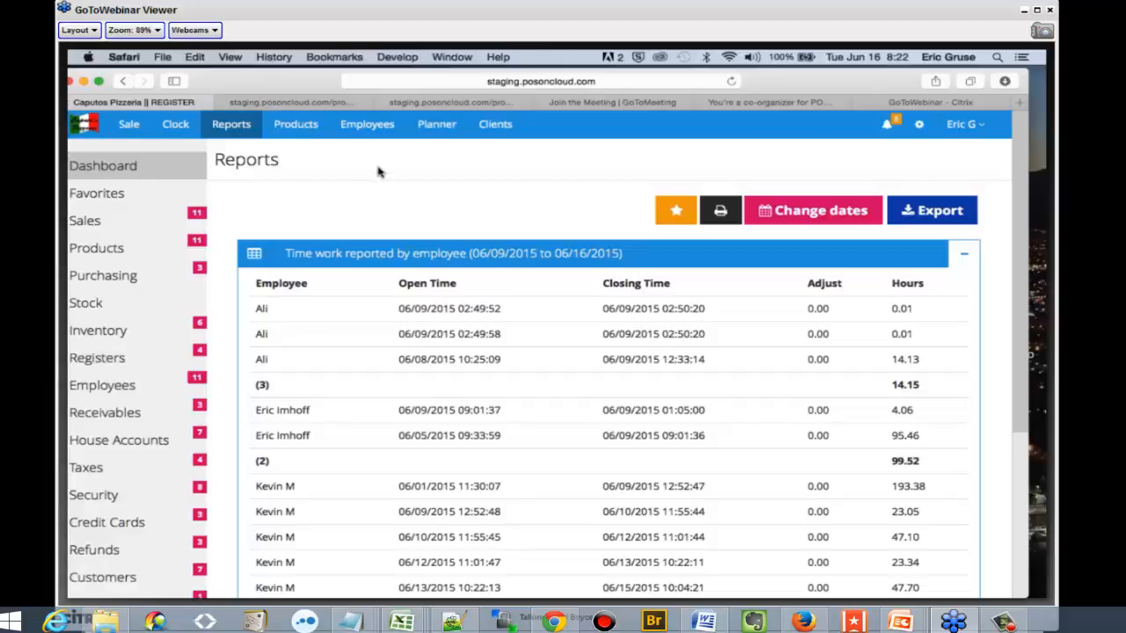
Start a new sale in the register and open the client search for it
click(140, 134)
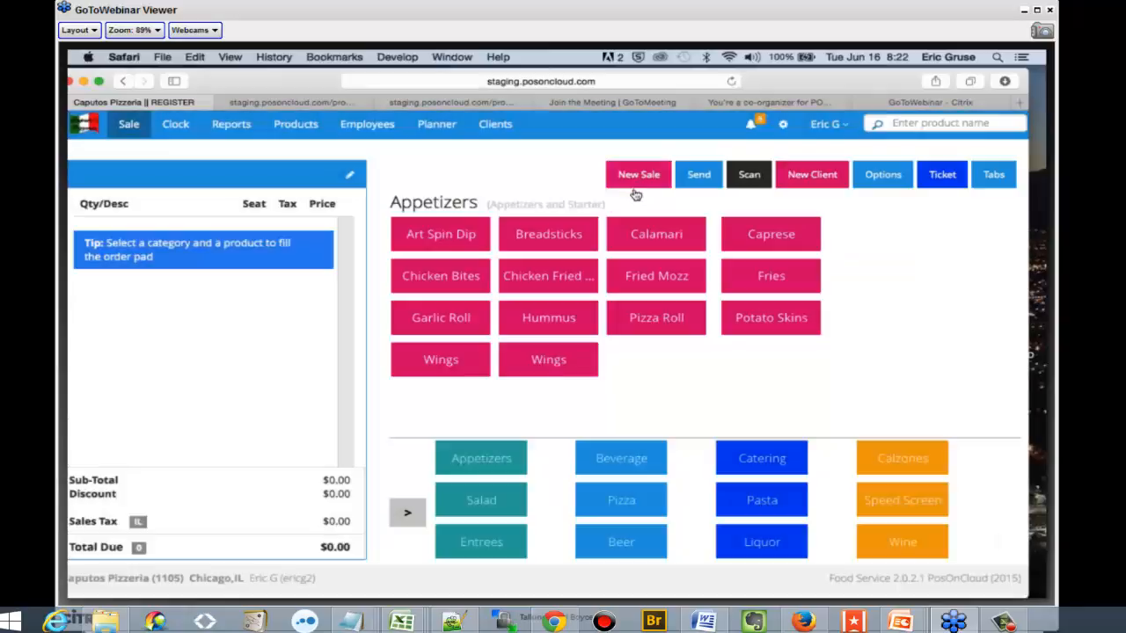
click(638, 178)
click(682, 236)
click(686, 242)
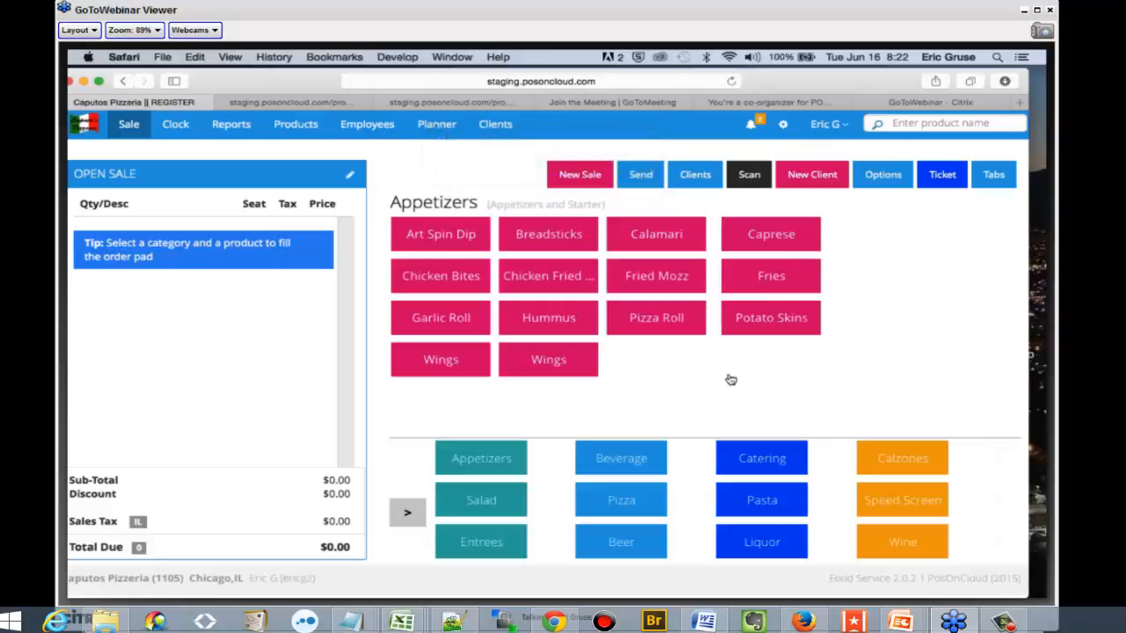
click(696, 175)
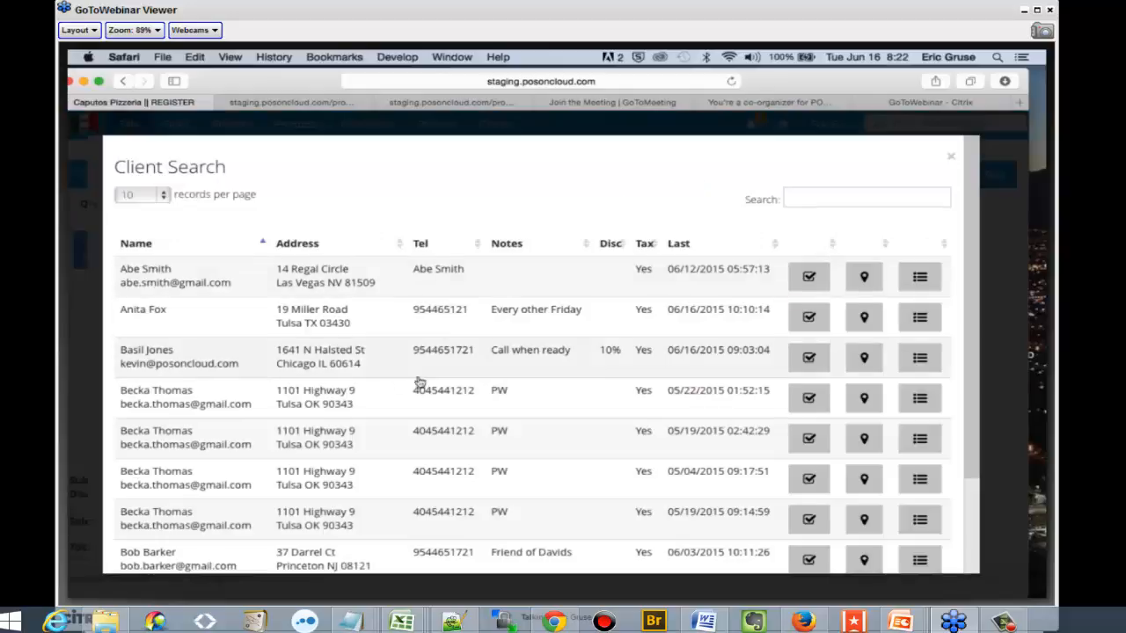
View the map directions for the client with the 10% discount, and assign that client to the sale
click(863, 363)
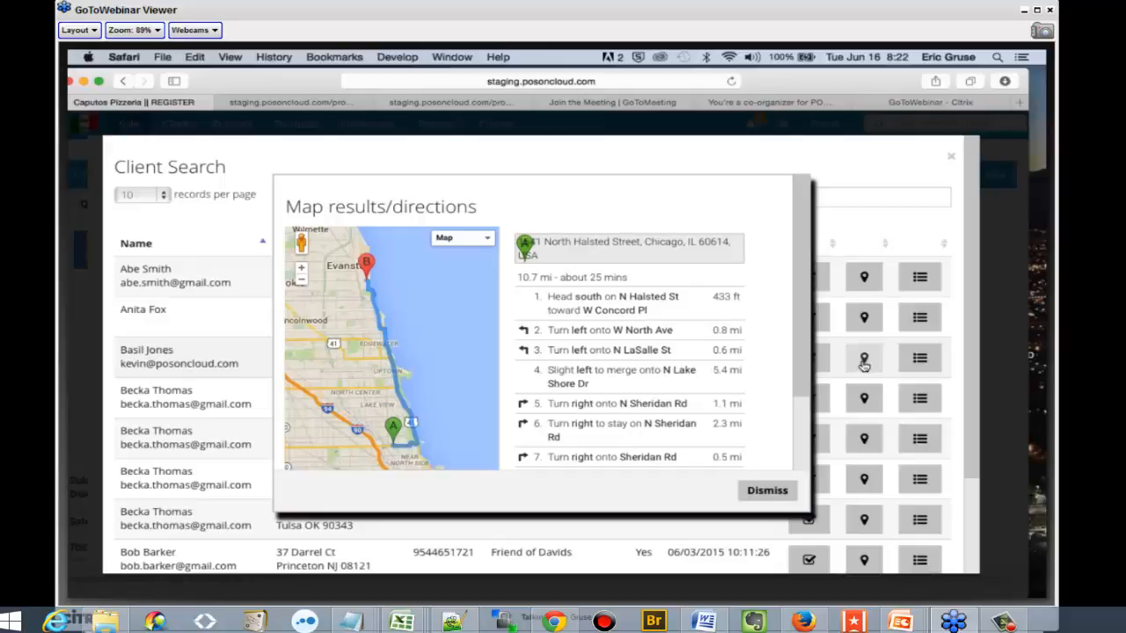
click(766, 491)
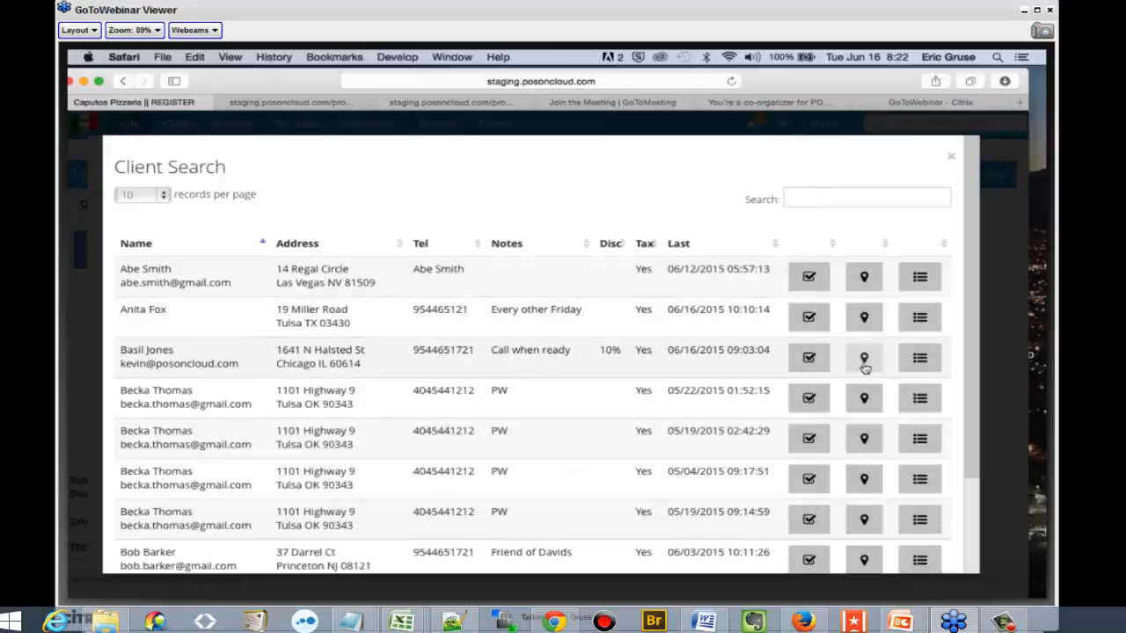
click(805, 361)
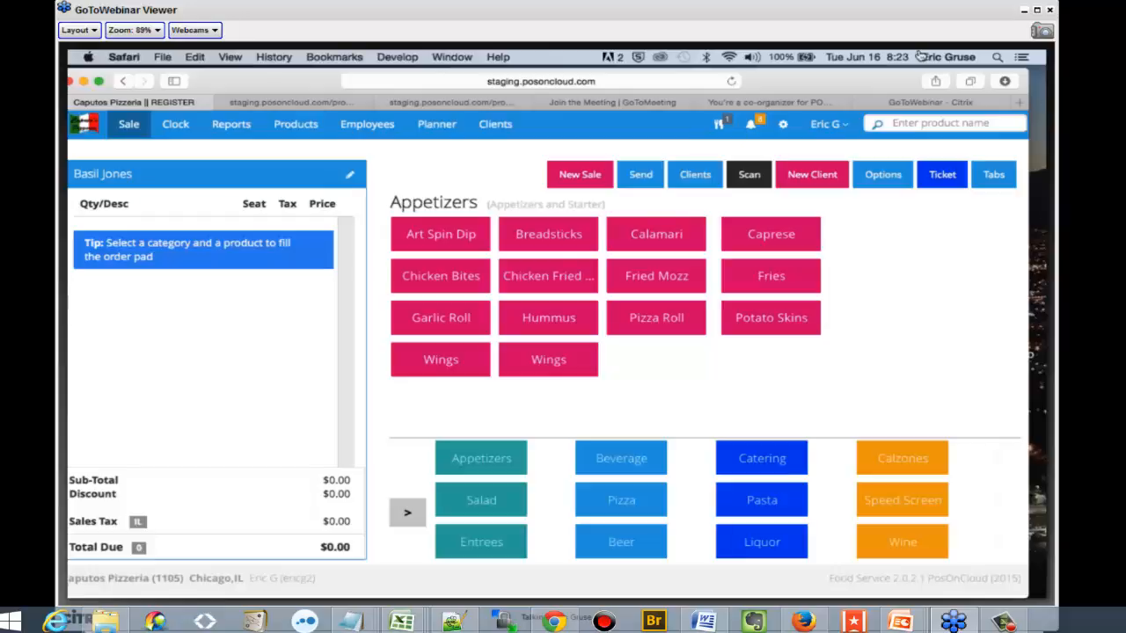
Check the order's delivery details, and add Calamari, Fried Mozz and a Pizza Roll with Creamy Alfredo
click(713, 132)
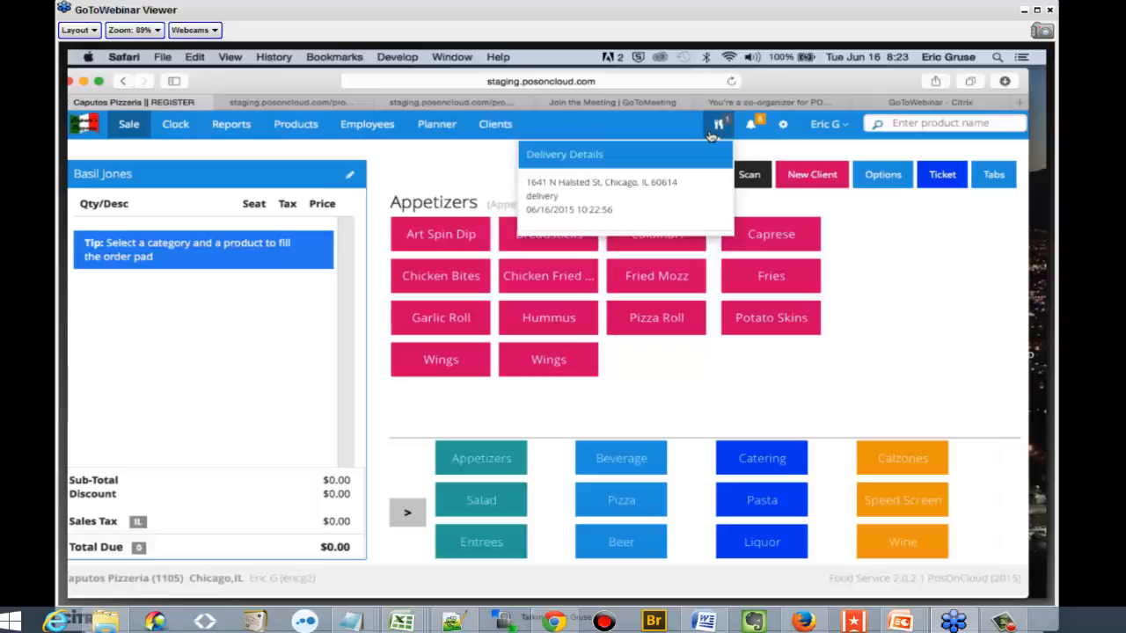
click(657, 243)
click(665, 286)
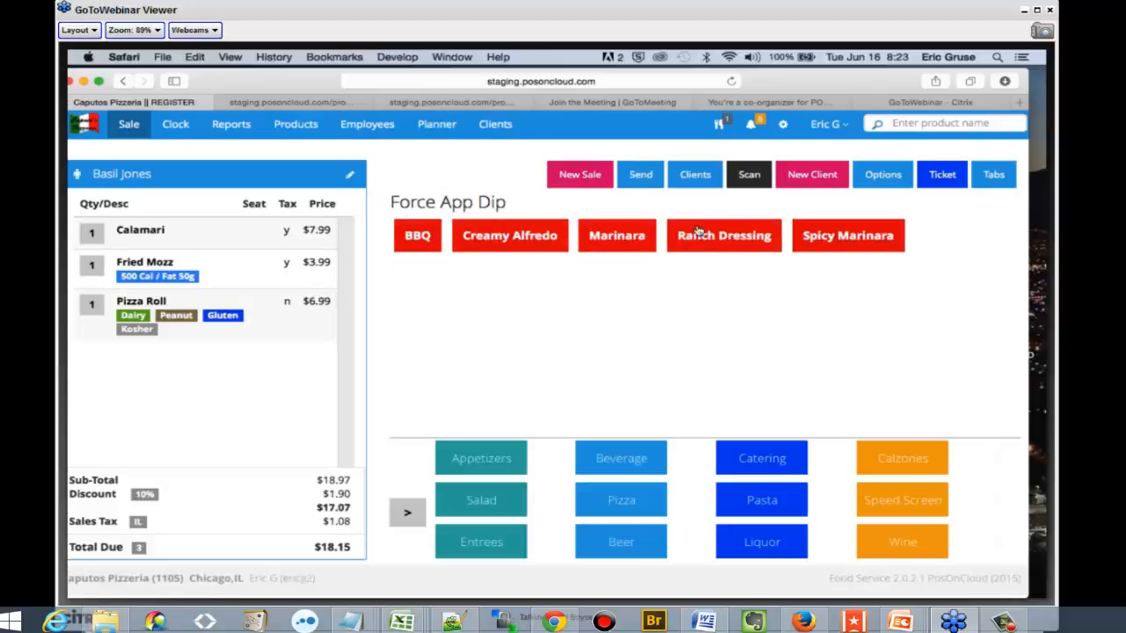
click(518, 238)
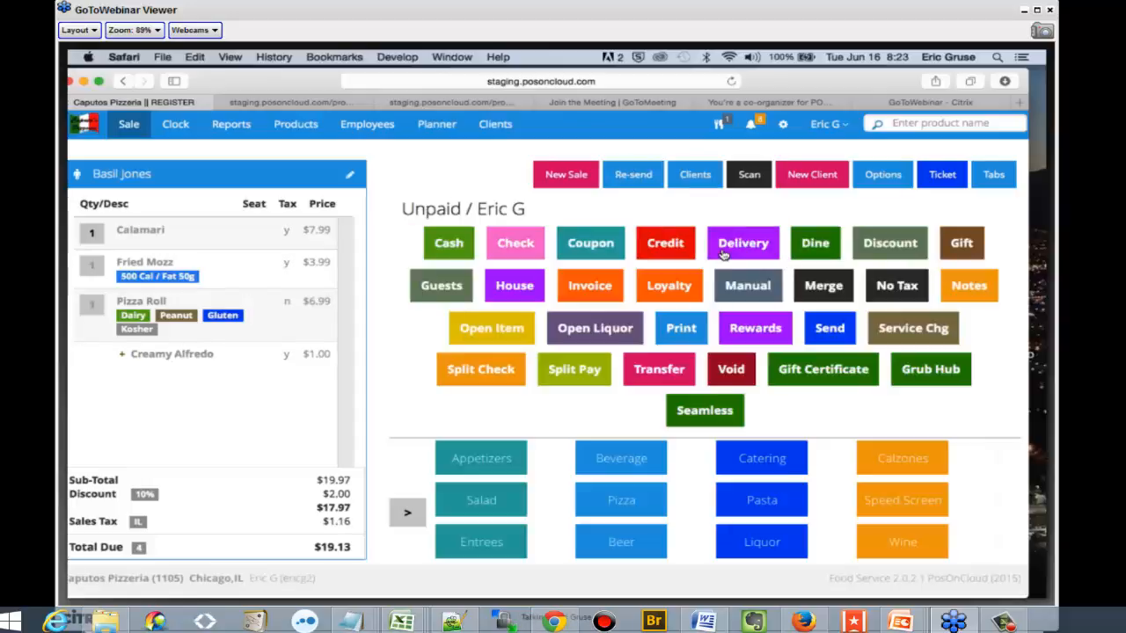
Assign a driver to the delivery order, set its delivery time to ASAP, and save the details
click(721, 254)
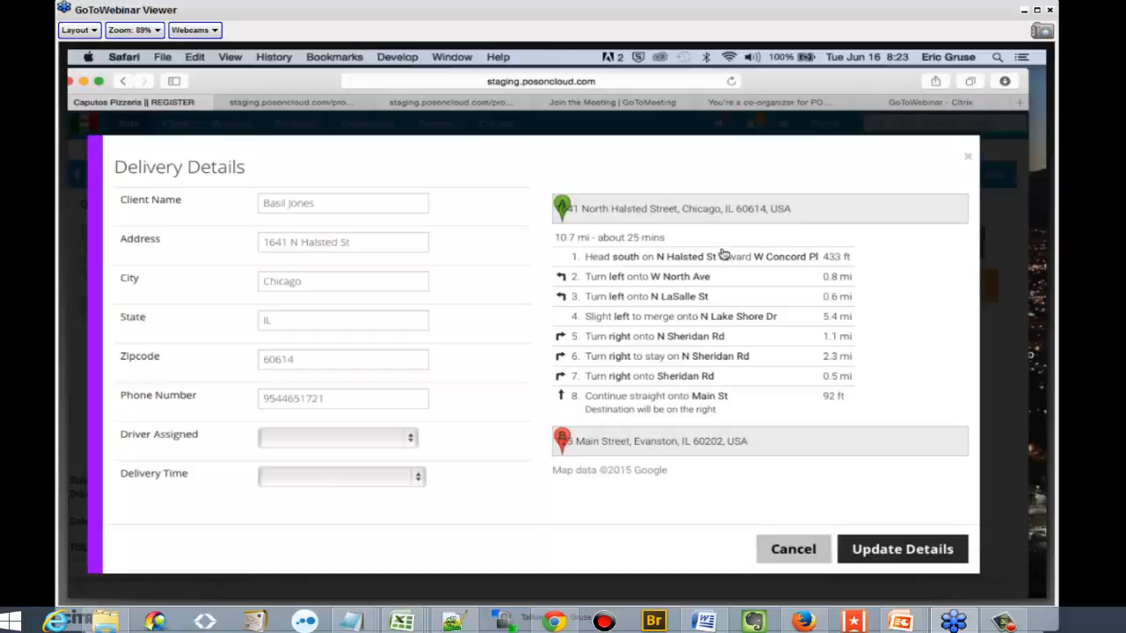
click(358, 437)
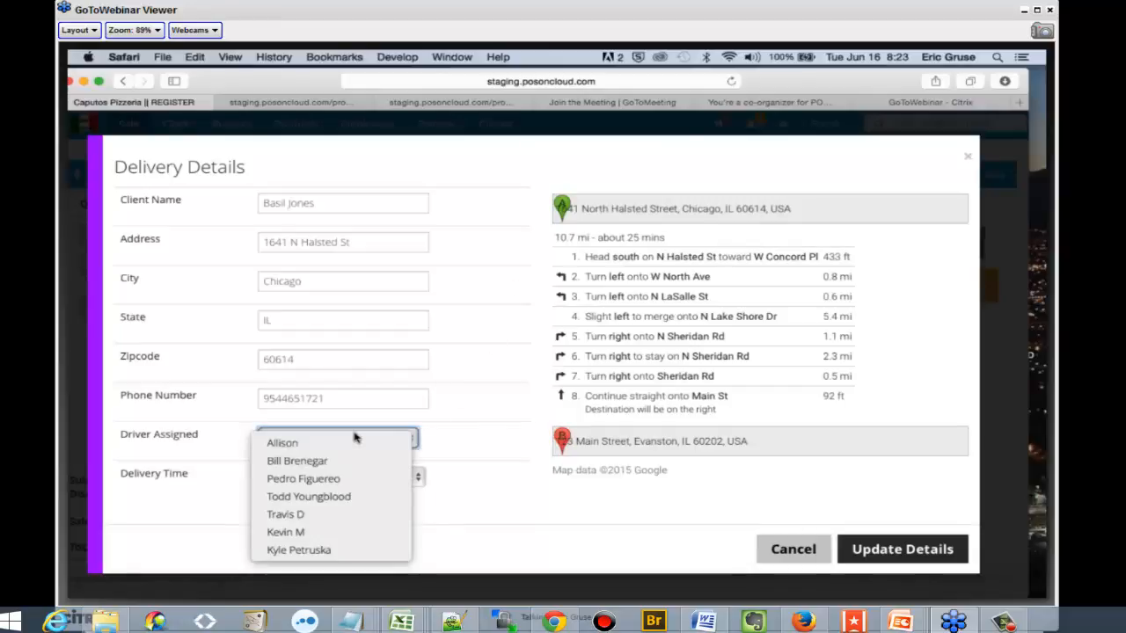
click(357, 513)
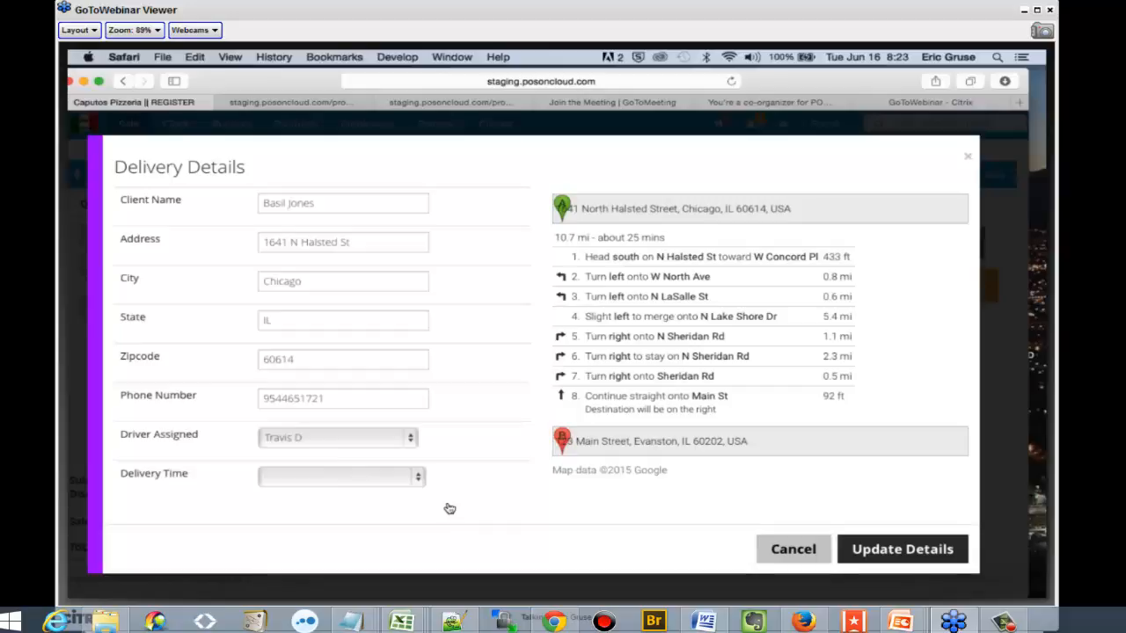
click(340, 483)
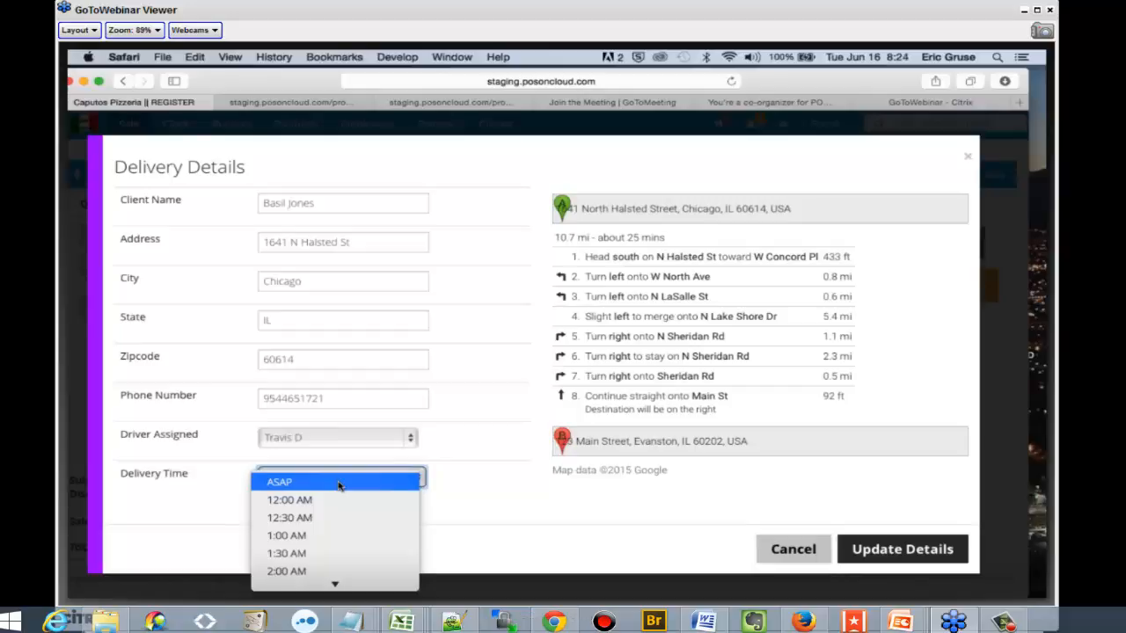
click(339, 484)
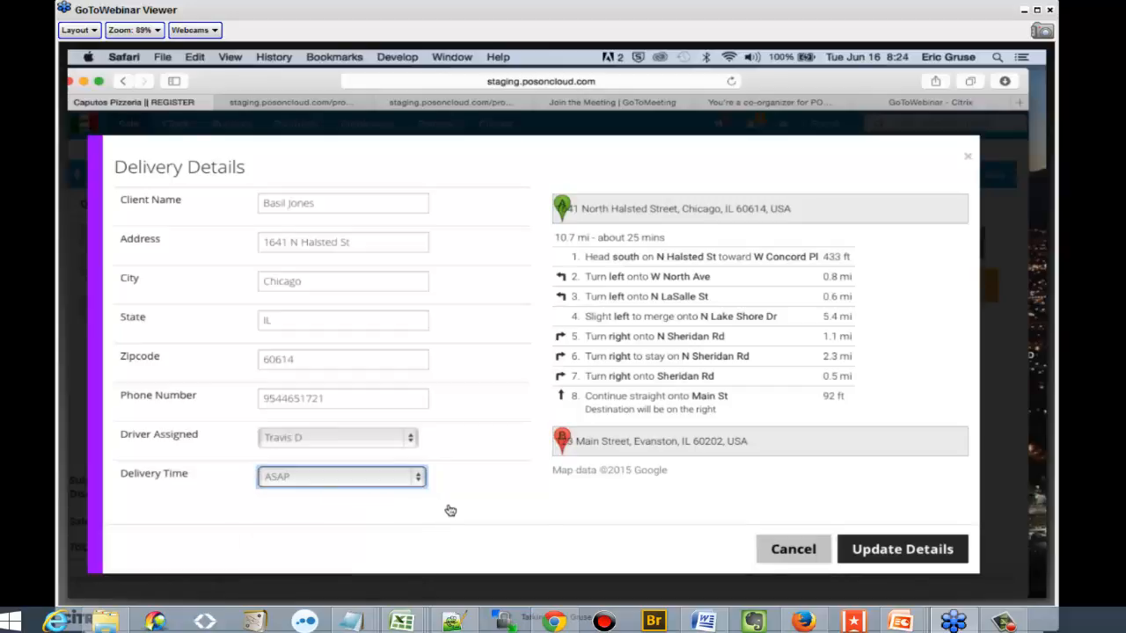
click(895, 548)
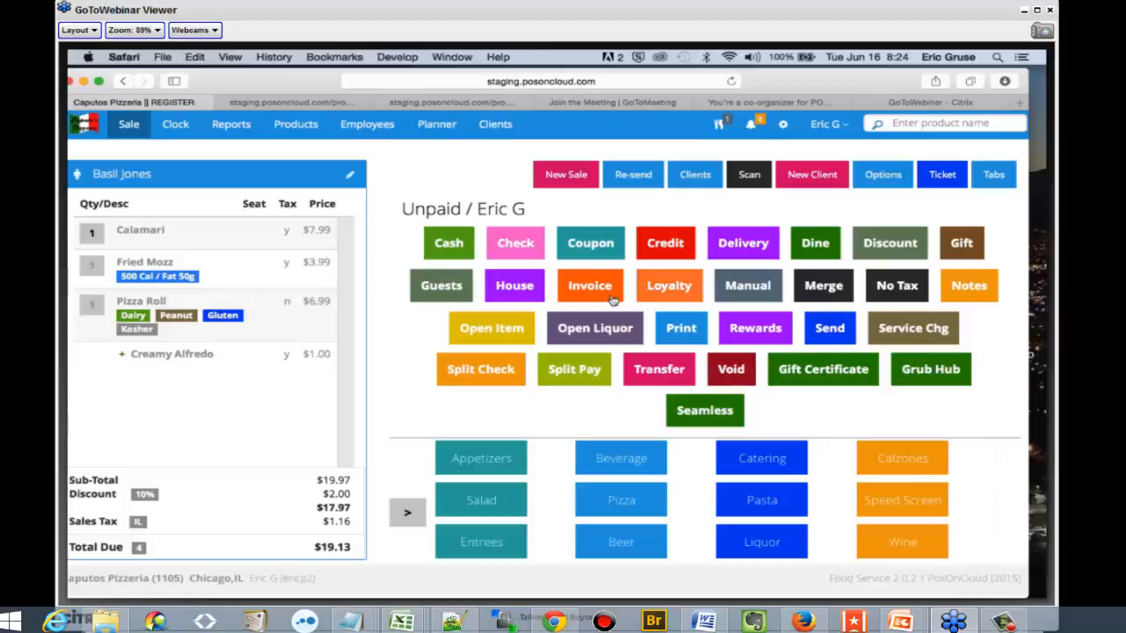
Check the tab manager, and start a new sale with Ravioli and a Caesar Salad
click(993, 179)
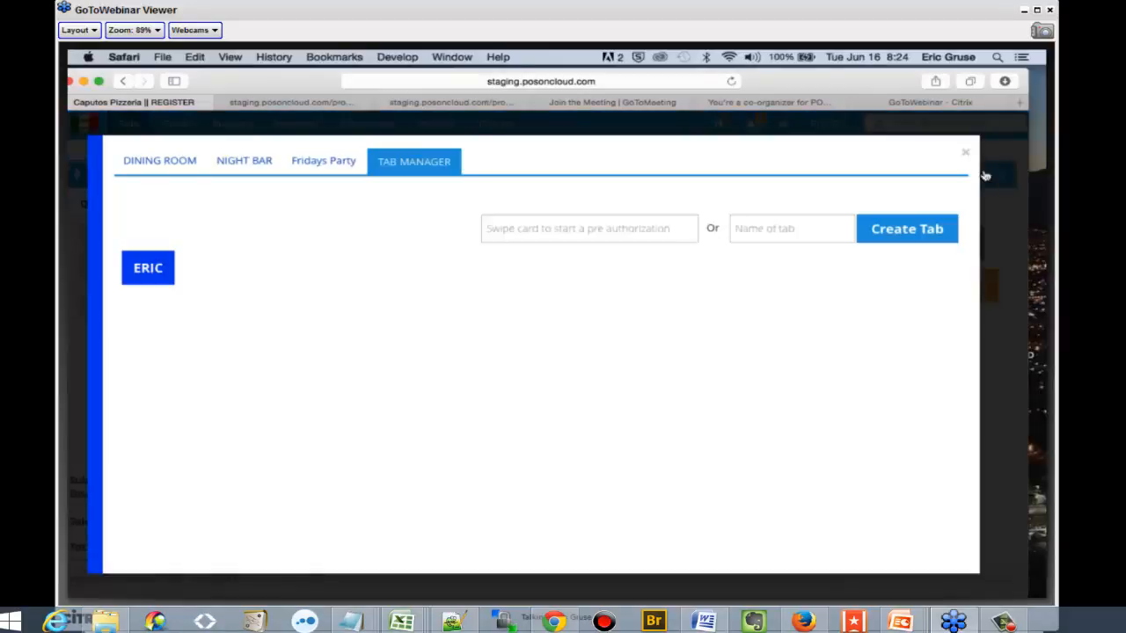
click(963, 157)
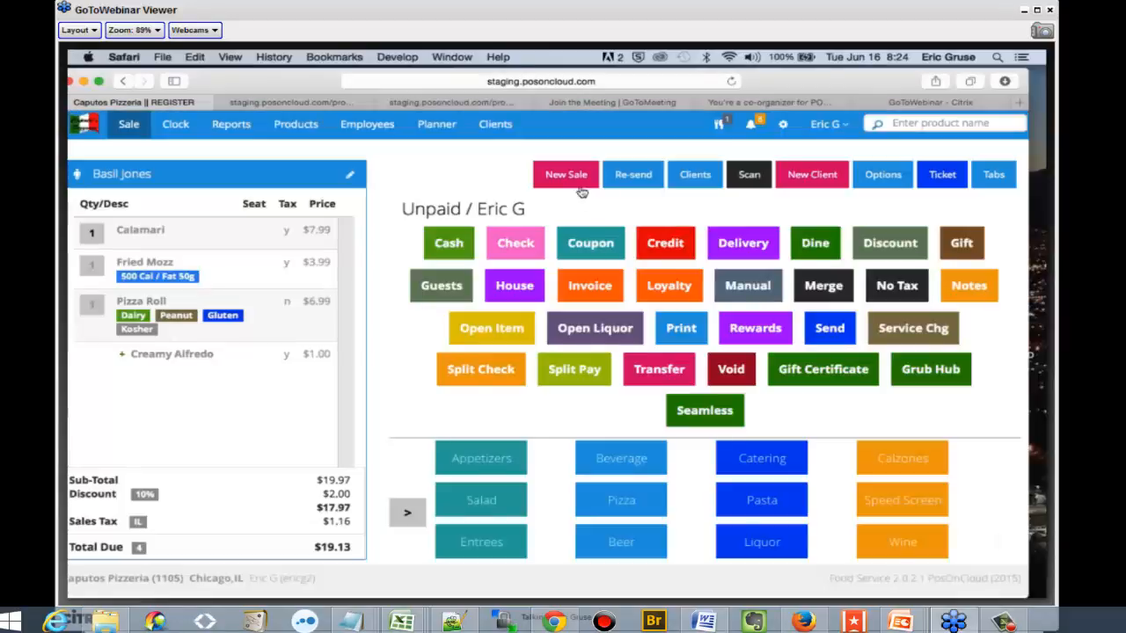
click(577, 182)
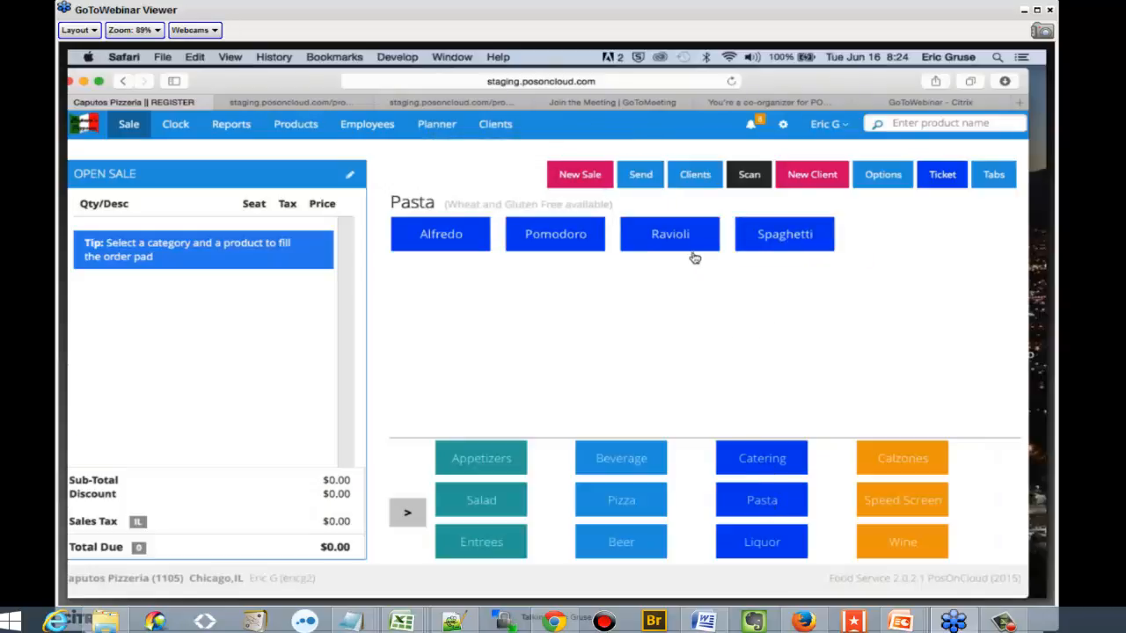
click(688, 248)
click(414, 237)
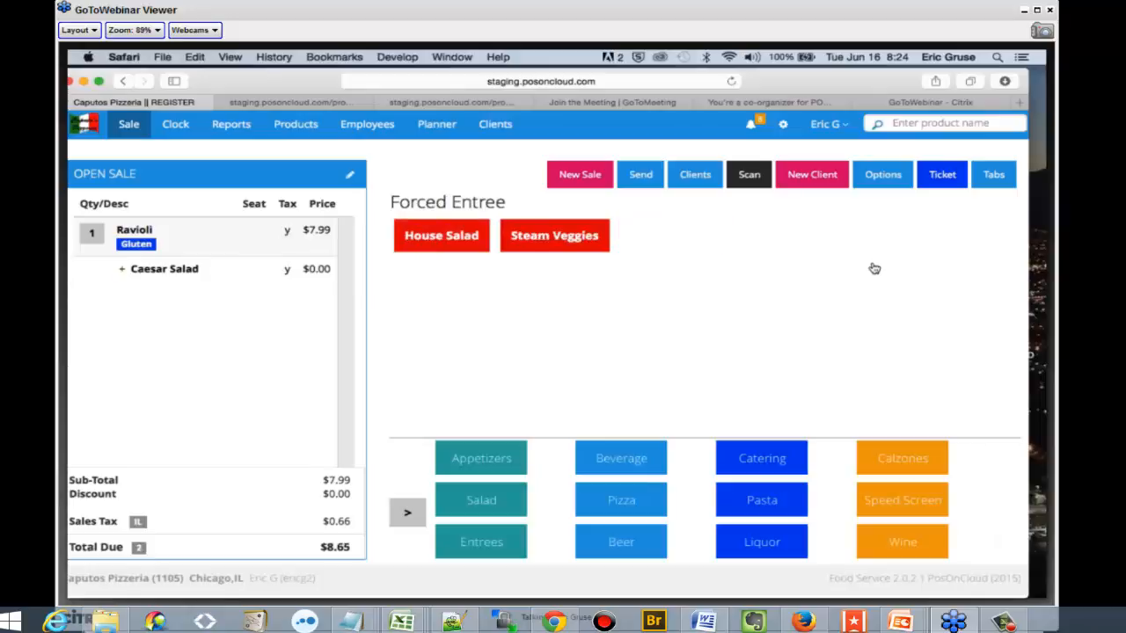
Sort the pending orders in the order history by reference, and reopen the client's unpaid delivery ticket
click(879, 176)
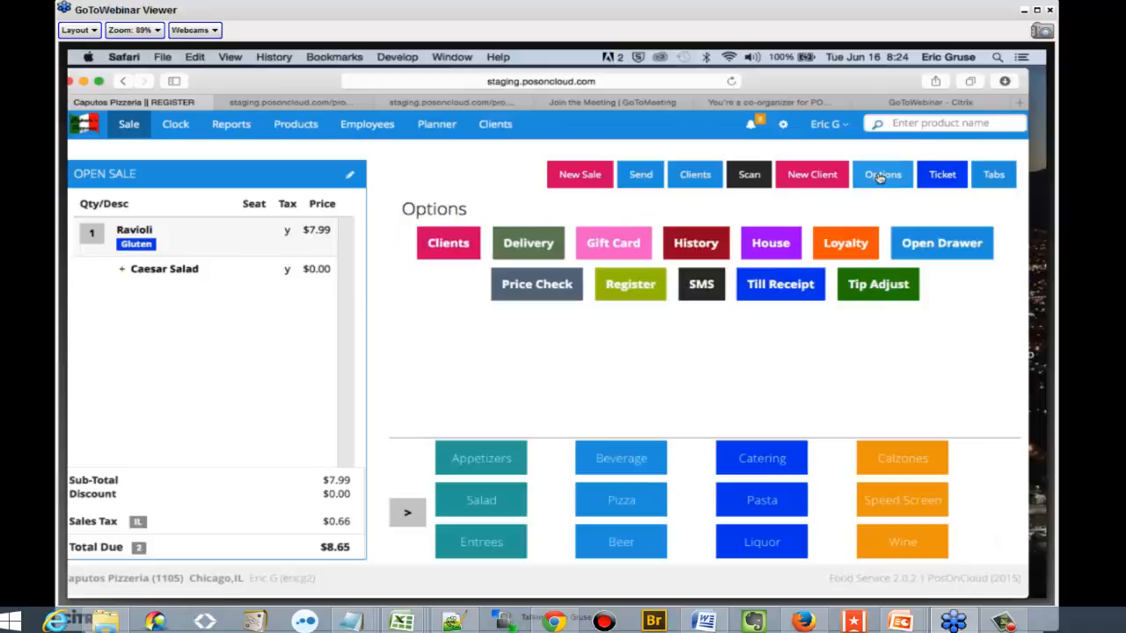
click(708, 241)
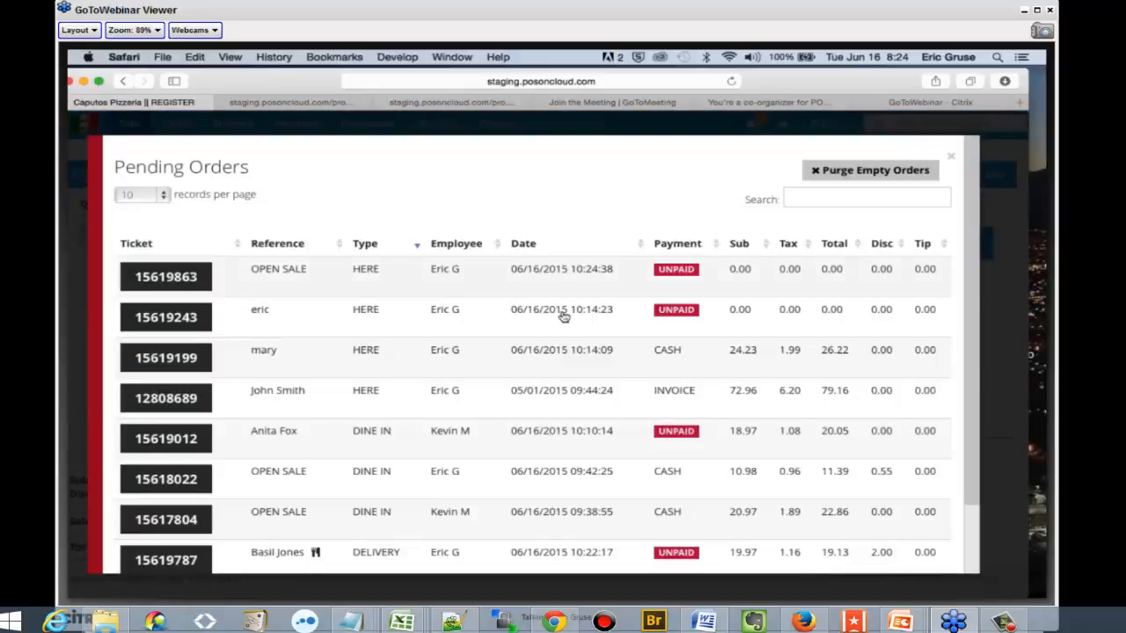
click(277, 245)
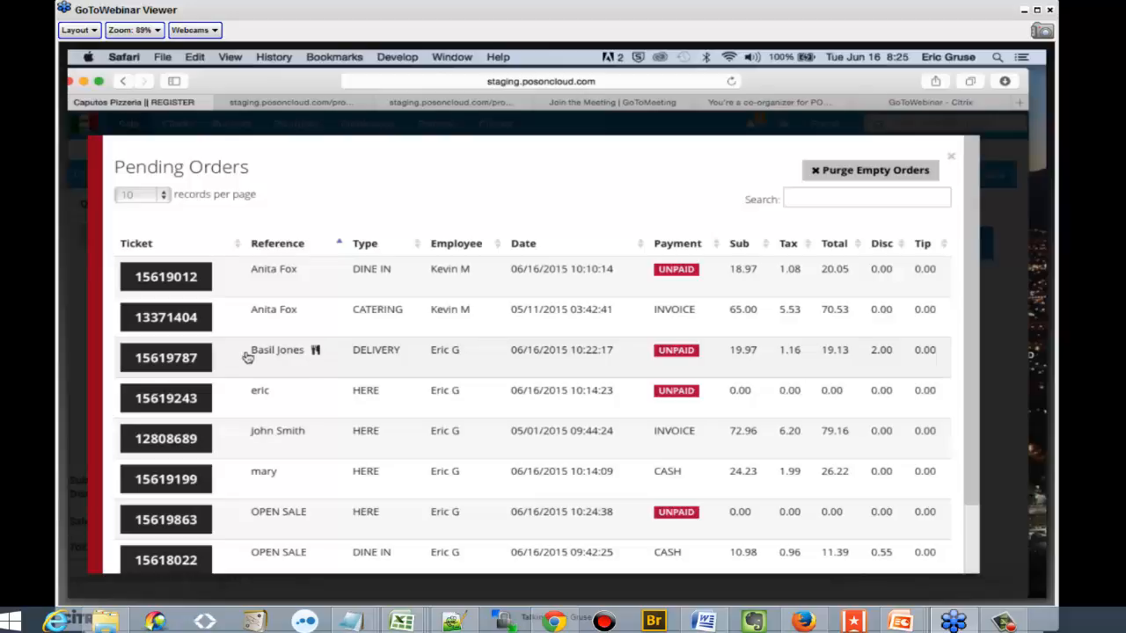
click(201, 355)
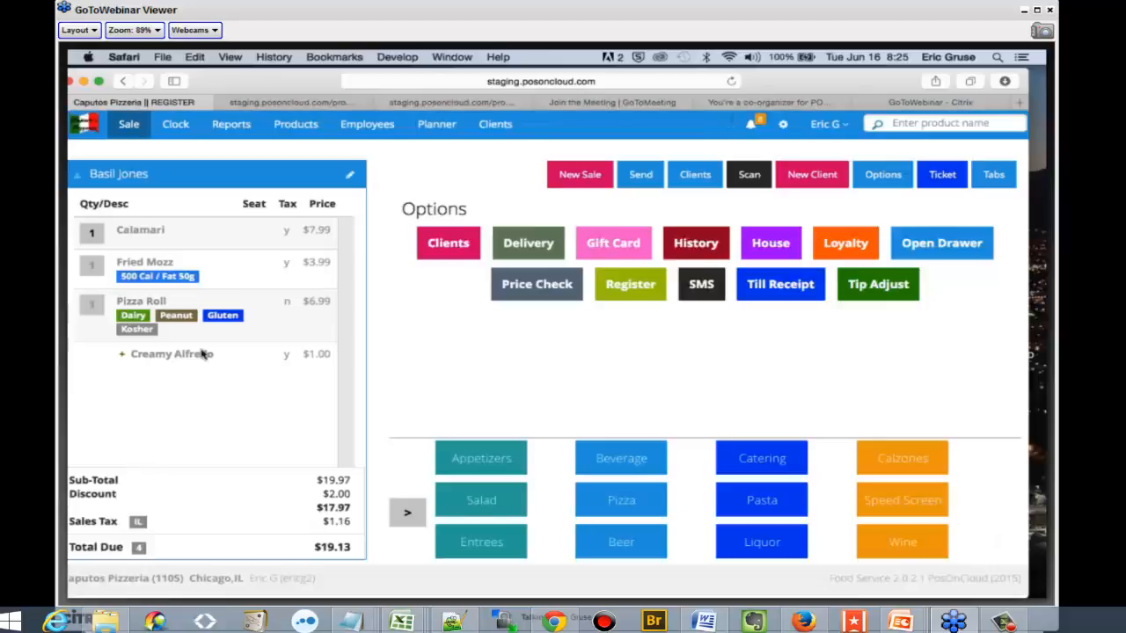
View the cash payment form for the delivery ticket, and close it without taking a payment
click(939, 175)
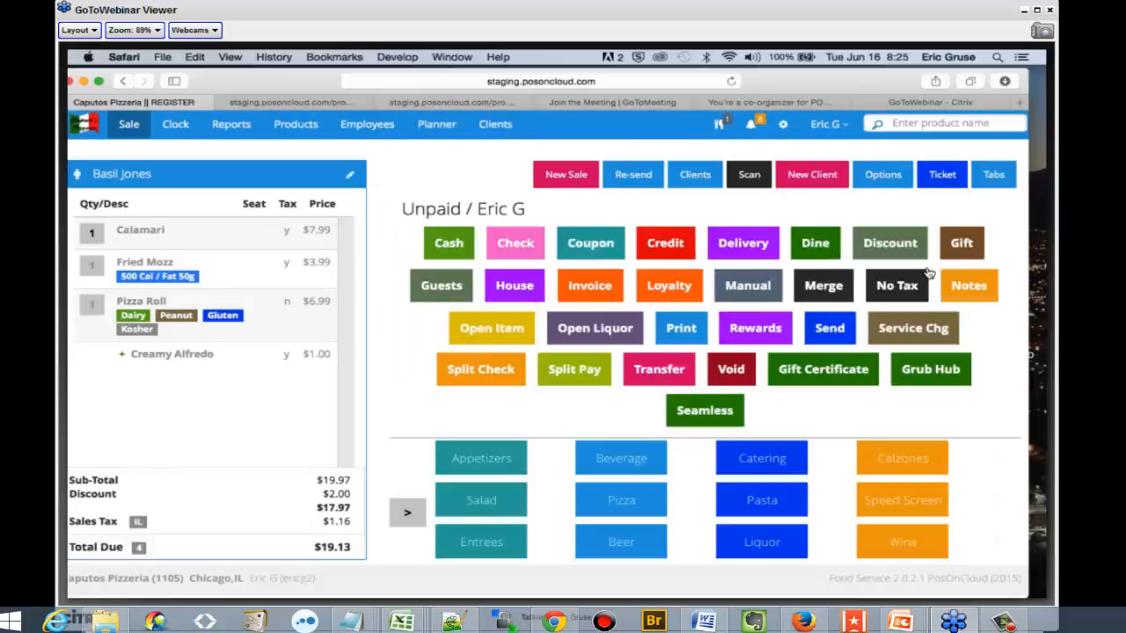
click(442, 254)
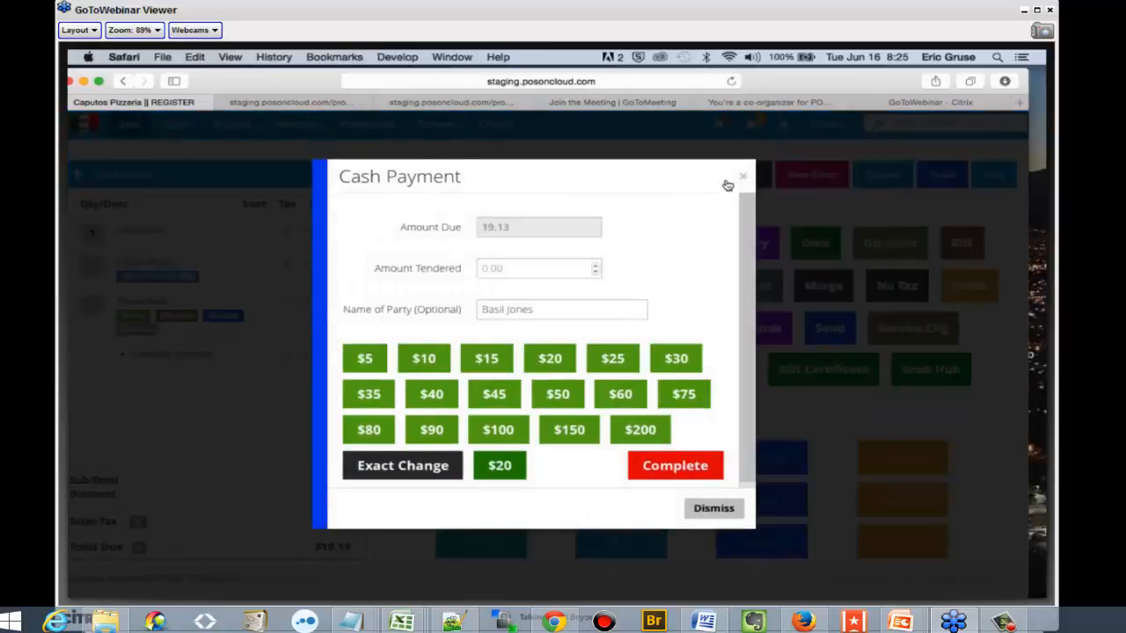
click(737, 179)
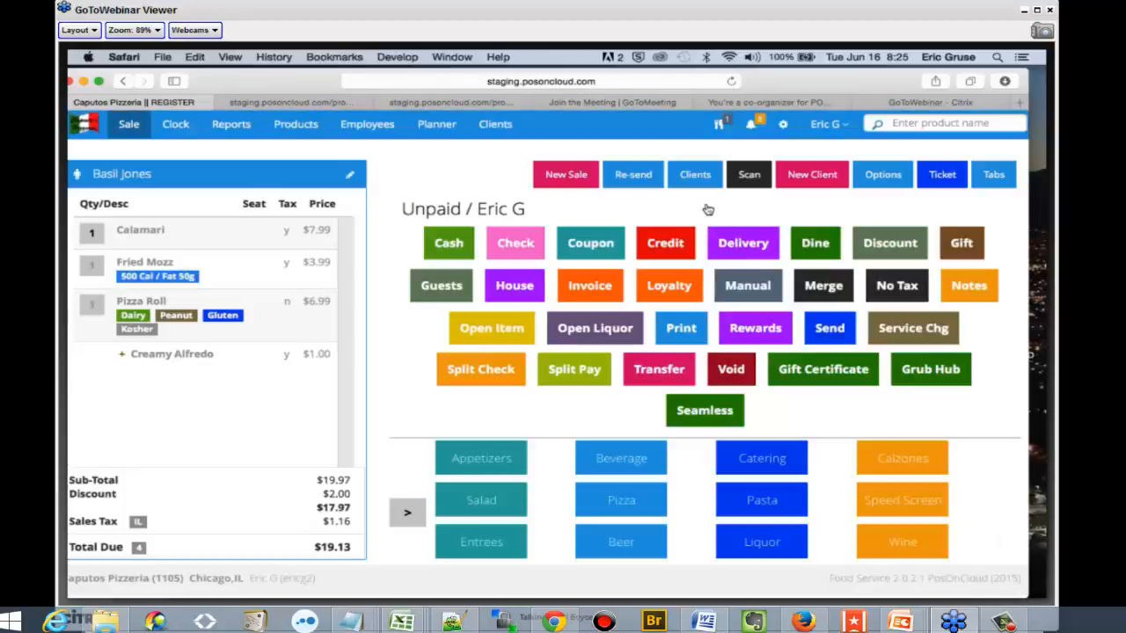
Open the delivery options for printing open tickets and driver summaries
click(888, 176)
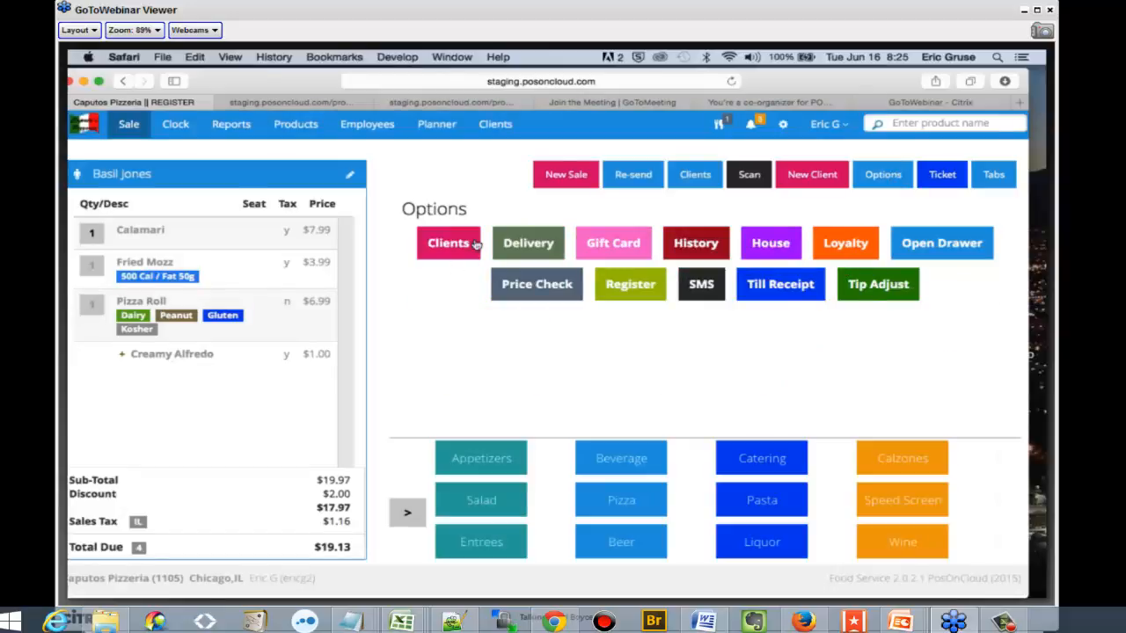
click(517, 241)
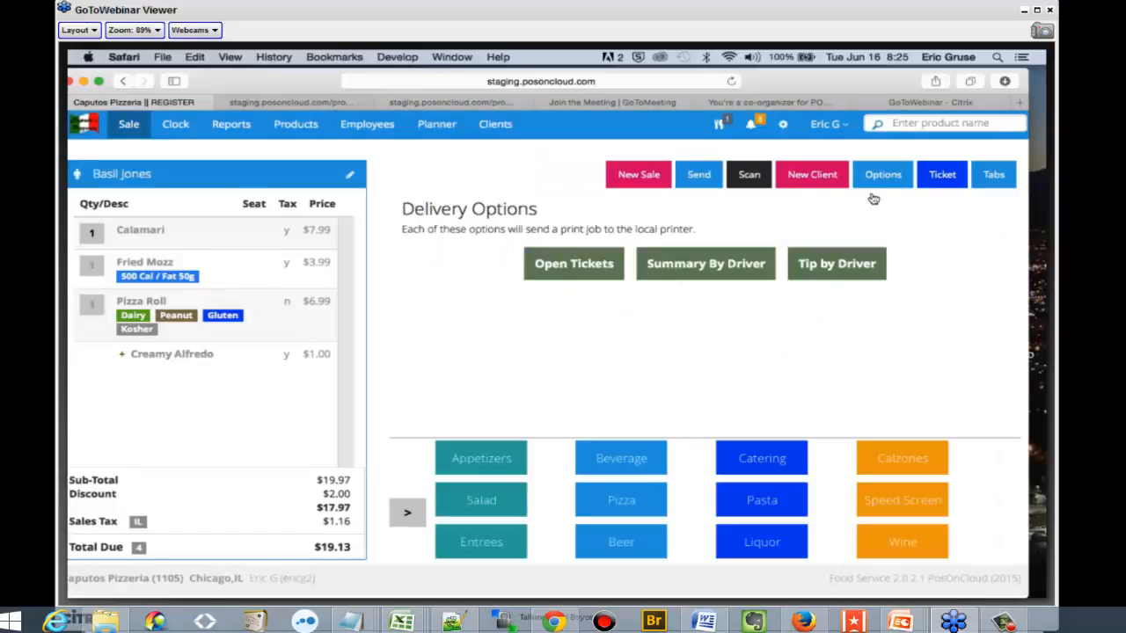